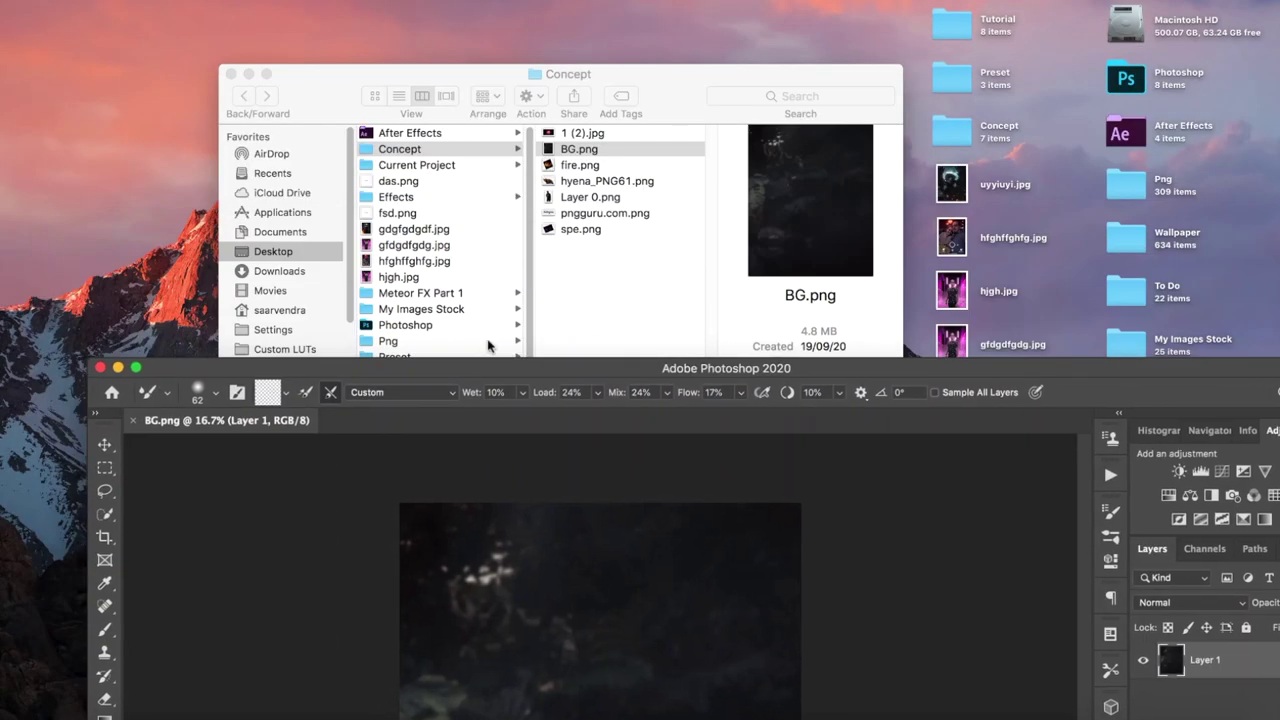
# Drag Layer 0.png from the Concept folder onto the BG.png canvas
pyautogui.moveTo(600, 194); pyautogui.dragTo(608, 529)
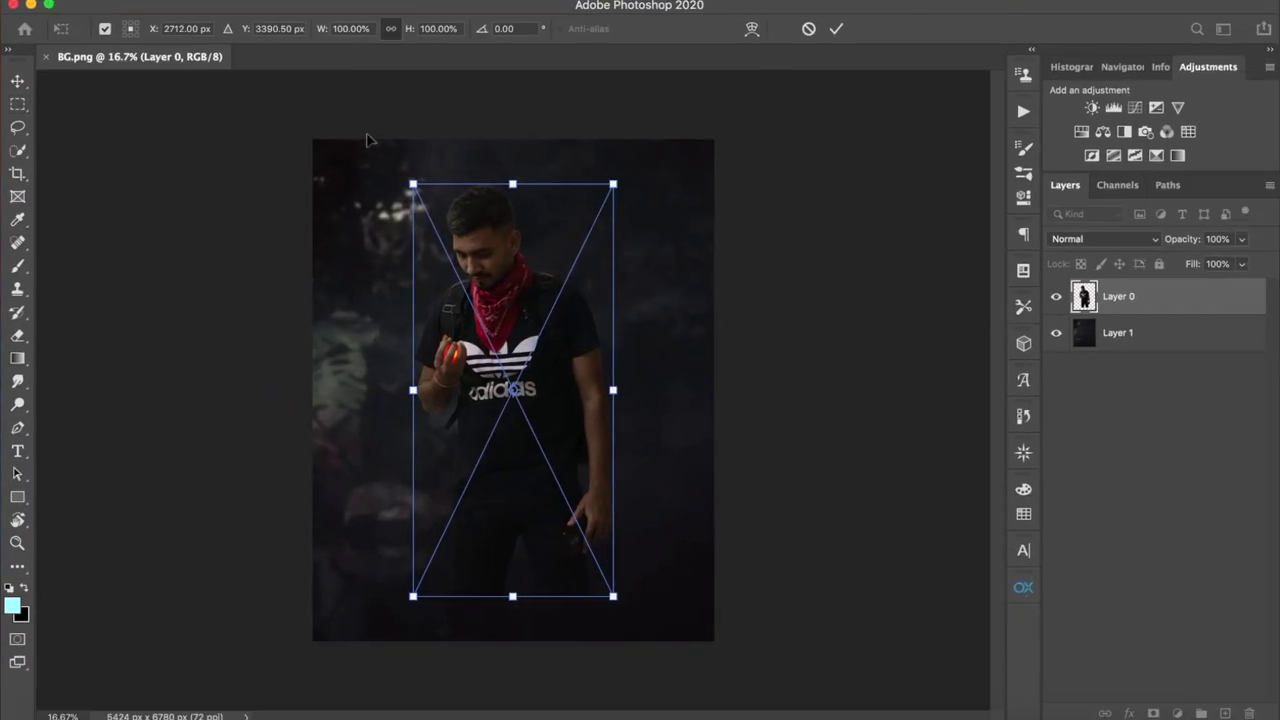
# Set the man lower on the poster and drag the remaining Concept PNGs onto the canvas
pyautogui.moveTo(580, 327); pyautogui.dragTo(580, 372)
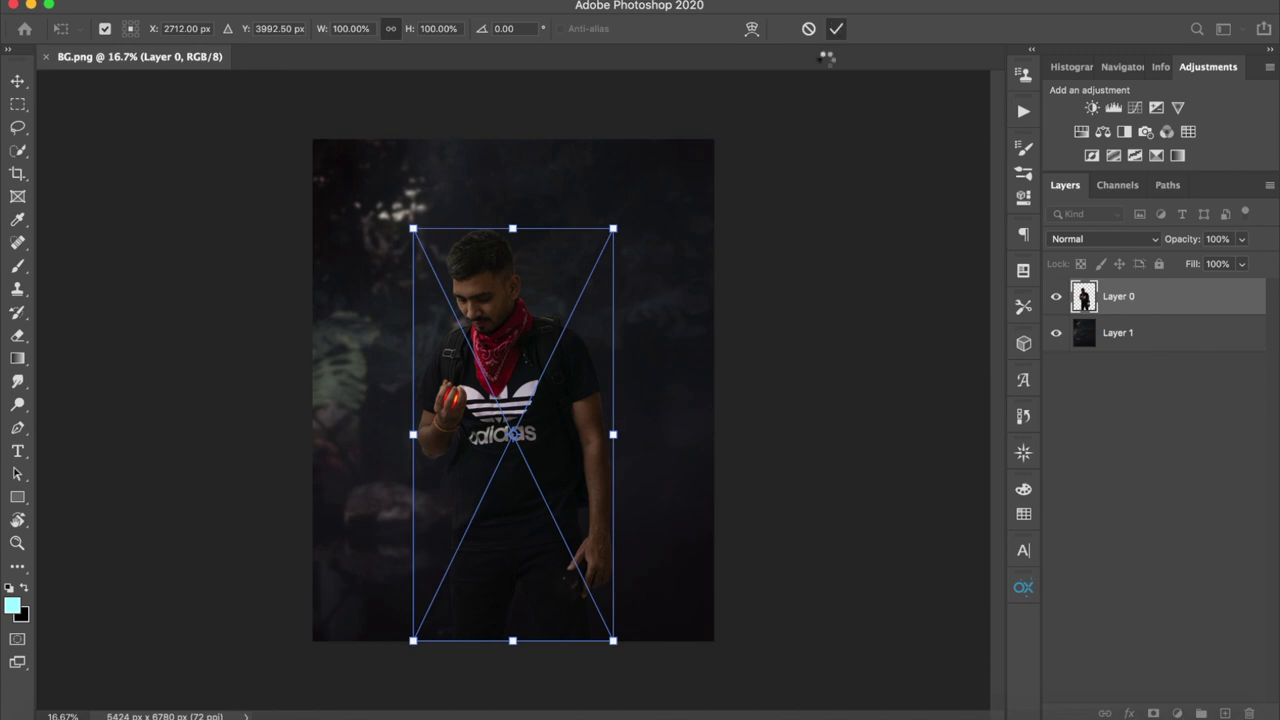
pyautogui.press('Return')
pyautogui.click(580, 165)
pyautogui.press('Down')
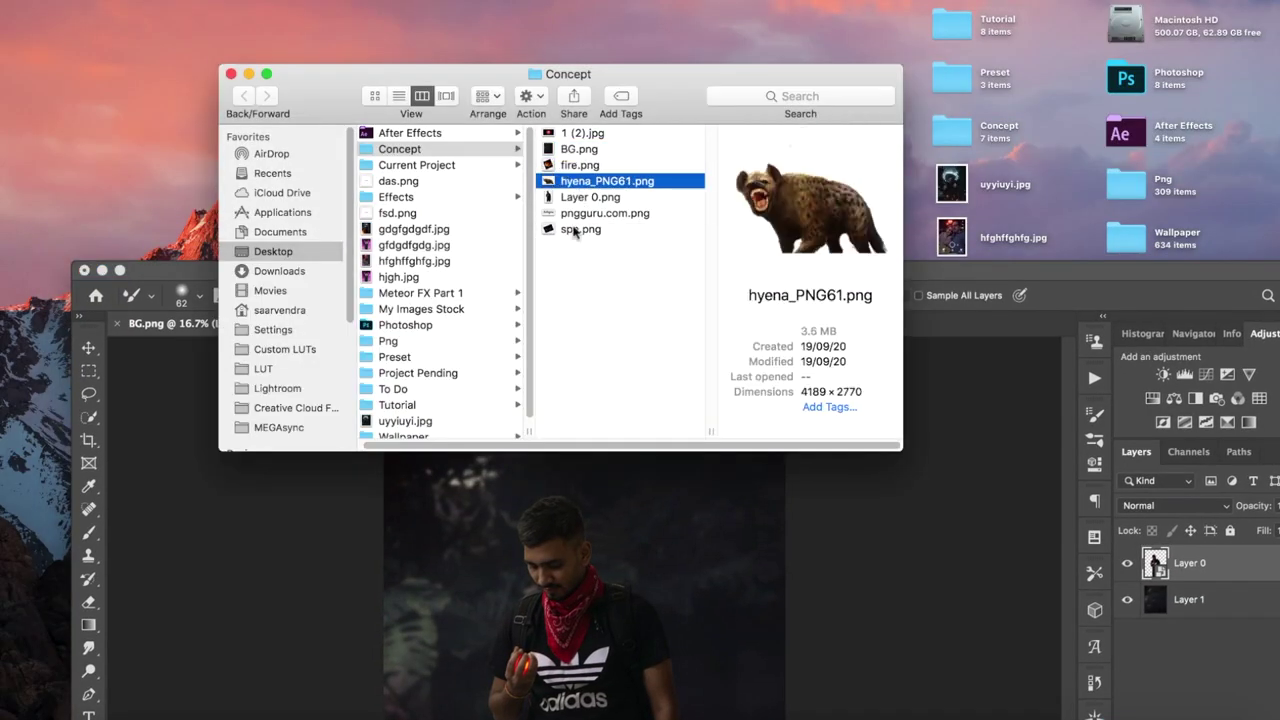
pyautogui.click(576, 230)
pyautogui.moveTo(574, 218)
pyautogui.mouseDown()
pyautogui.moveTo(577, 175)
pyautogui.moveTo(596, 541)
pyautogui.mouseUp()
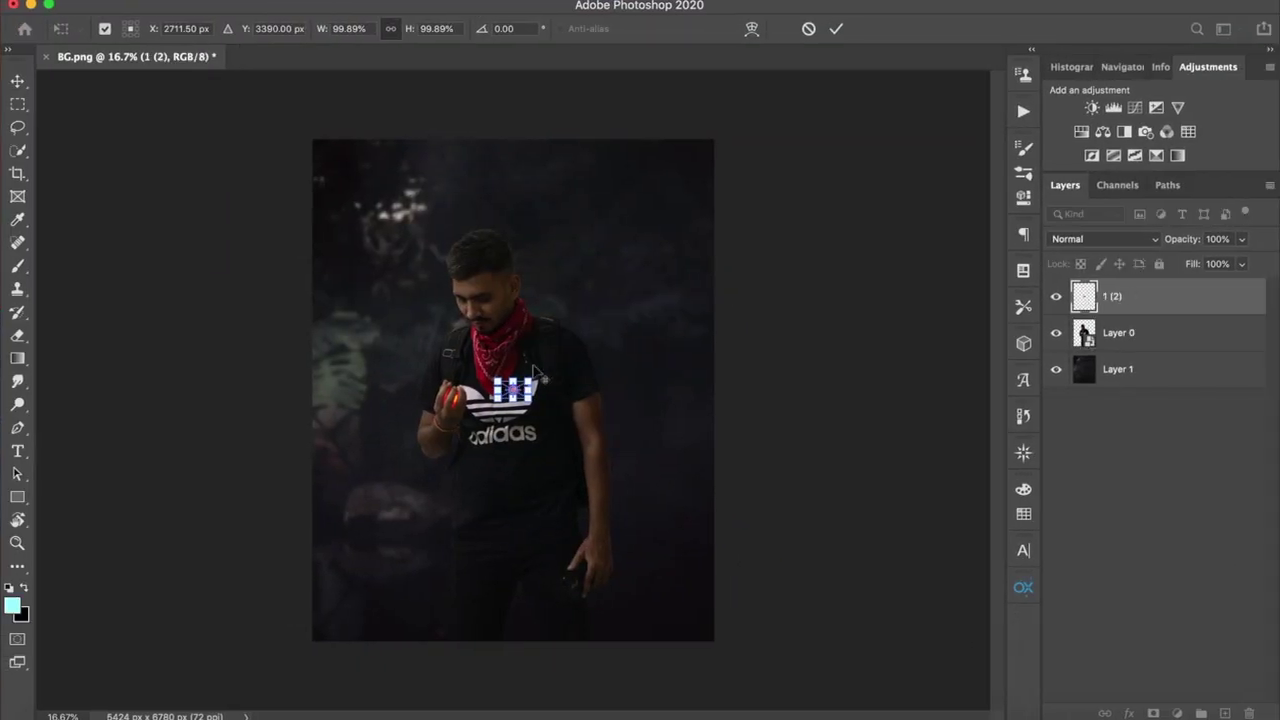
# Place the enlarged Instagram icon top-left, the fire bottom-left and the hyena at the bottom
pyautogui.moveTo(535, 372); pyautogui.dragTo(586, 349)
pyautogui.moveTo(550, 400); pyautogui.dragTo(485, 210)
pyautogui.press('Return')
pyautogui.moveTo(514, 400); pyautogui.dragTo(380, 600)
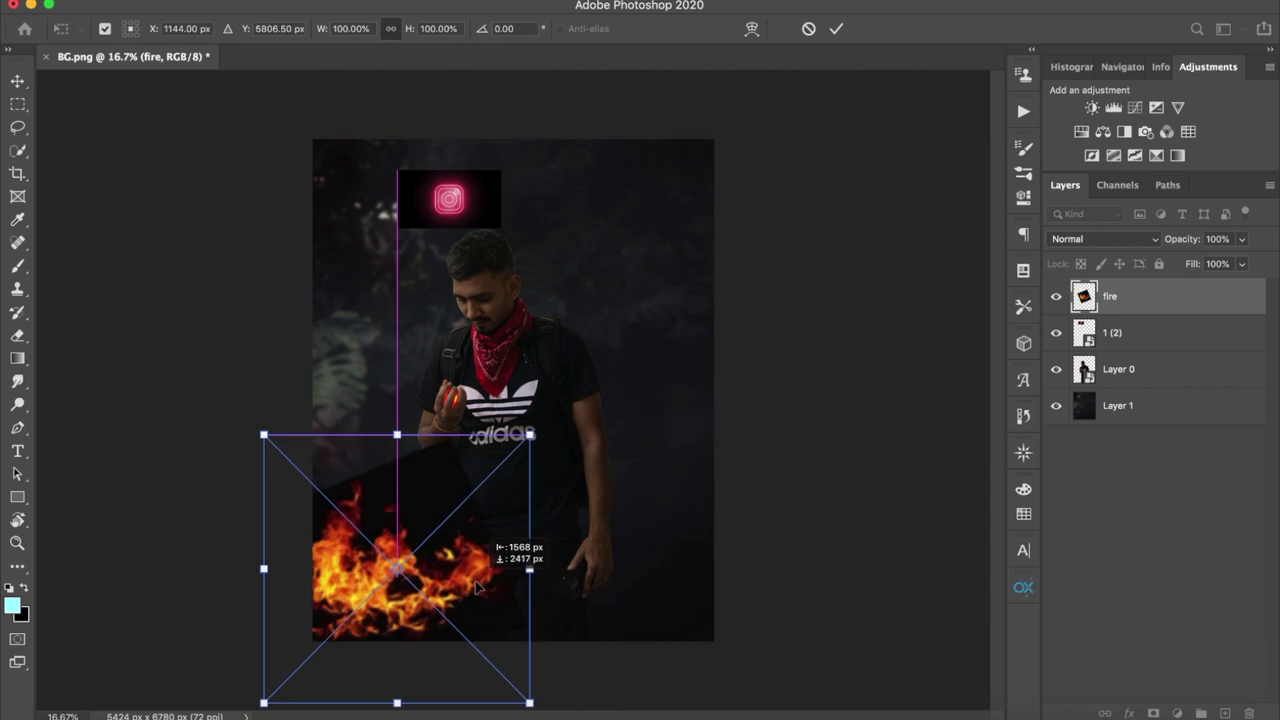
pyautogui.press('Return')
pyautogui.moveTo(574, 420); pyautogui.dragTo(562, 567)
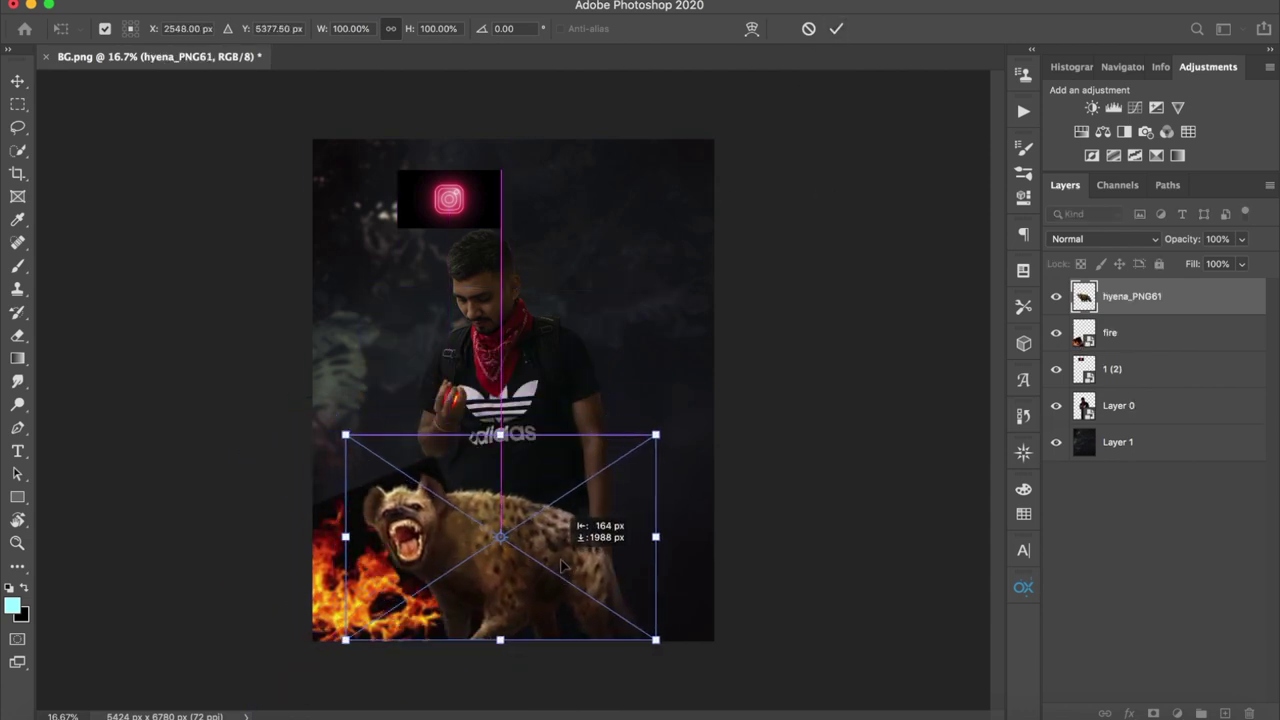
pyautogui.press('Return')
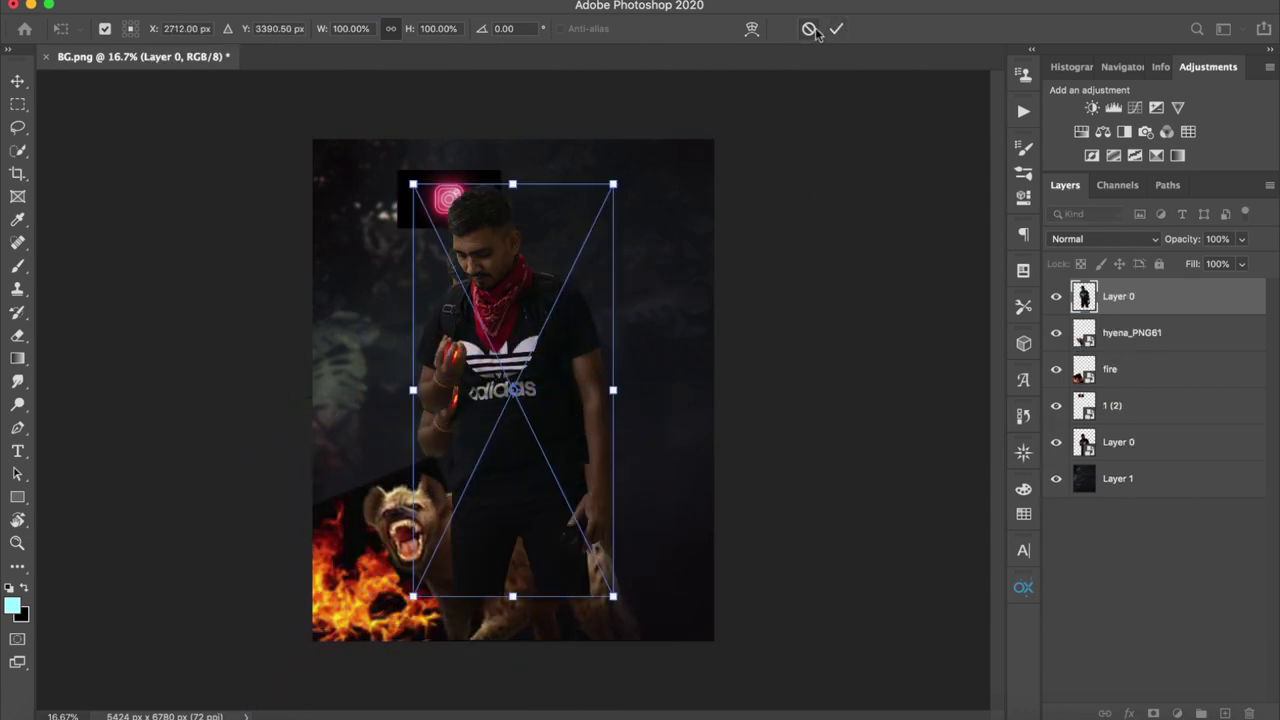
# Skip the duplicate man and place the Instagram lettering top-right and the glasses on his head
pyautogui.click(809, 29)
pyautogui.click(770, 251)
pyautogui.moveTo(543, 408); pyautogui.dragTo(609, 227)
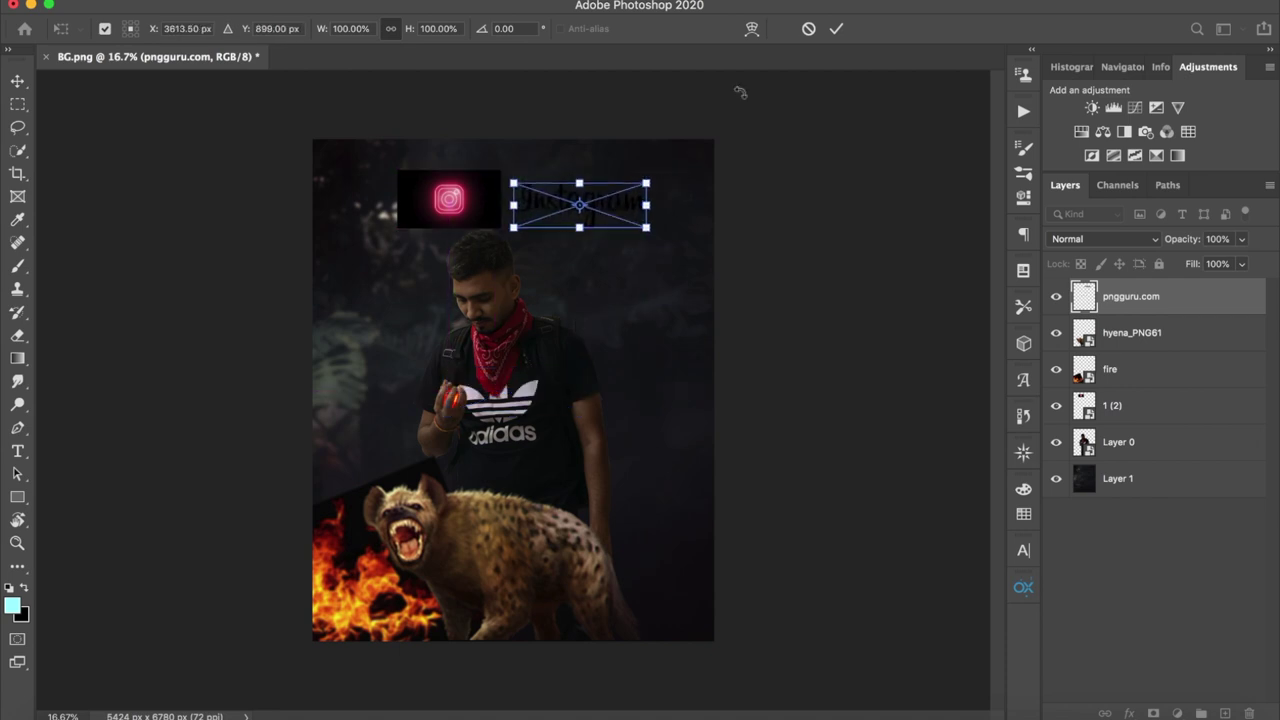
pyautogui.click(836, 29)
pyautogui.moveTo(540, 418); pyautogui.dragTo(515, 313)
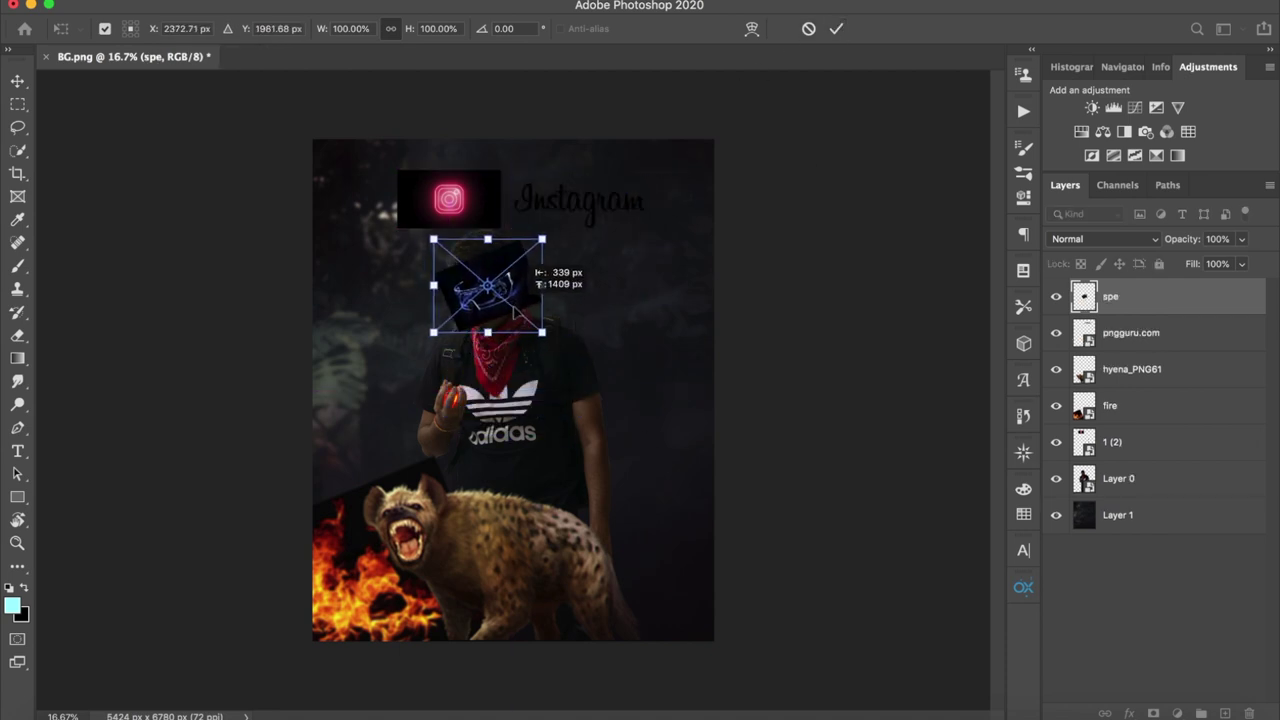
pyautogui.click(836, 29)
# Move the hyena and fire layers below the man in the layer stack
pyautogui.click(1150, 369)
pyautogui.keyDown('shift'); pyautogui.click(1129, 408); pyautogui.keyUp('shift')
pyautogui.moveTo(1129, 408); pyautogui.dragTo(1133, 530)
# Rename Layer 0 to 'model' and nudge the hyena left
pyautogui.doubleClick(1118, 405)
pyautogui.write('m')
pyautogui.click(1147, 683)
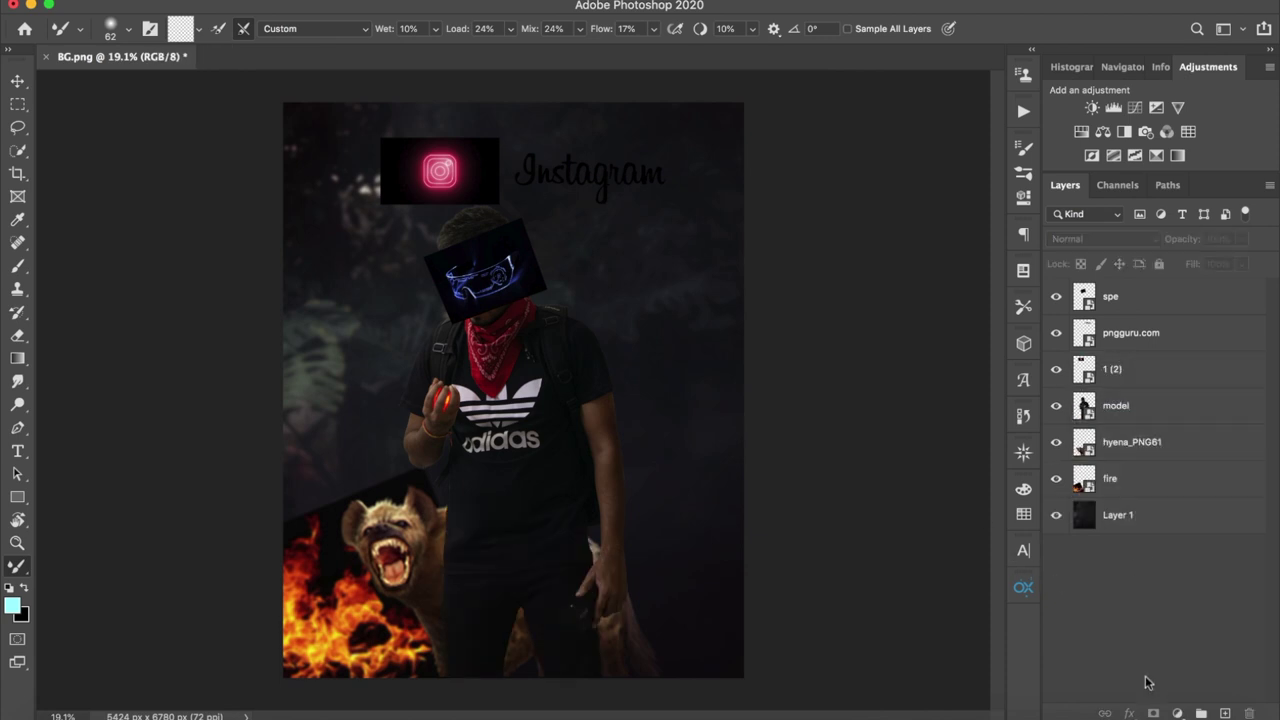
pyautogui.press('v')
pyautogui.moveTo(405, 552); pyautogui.dragTo(395, 550)
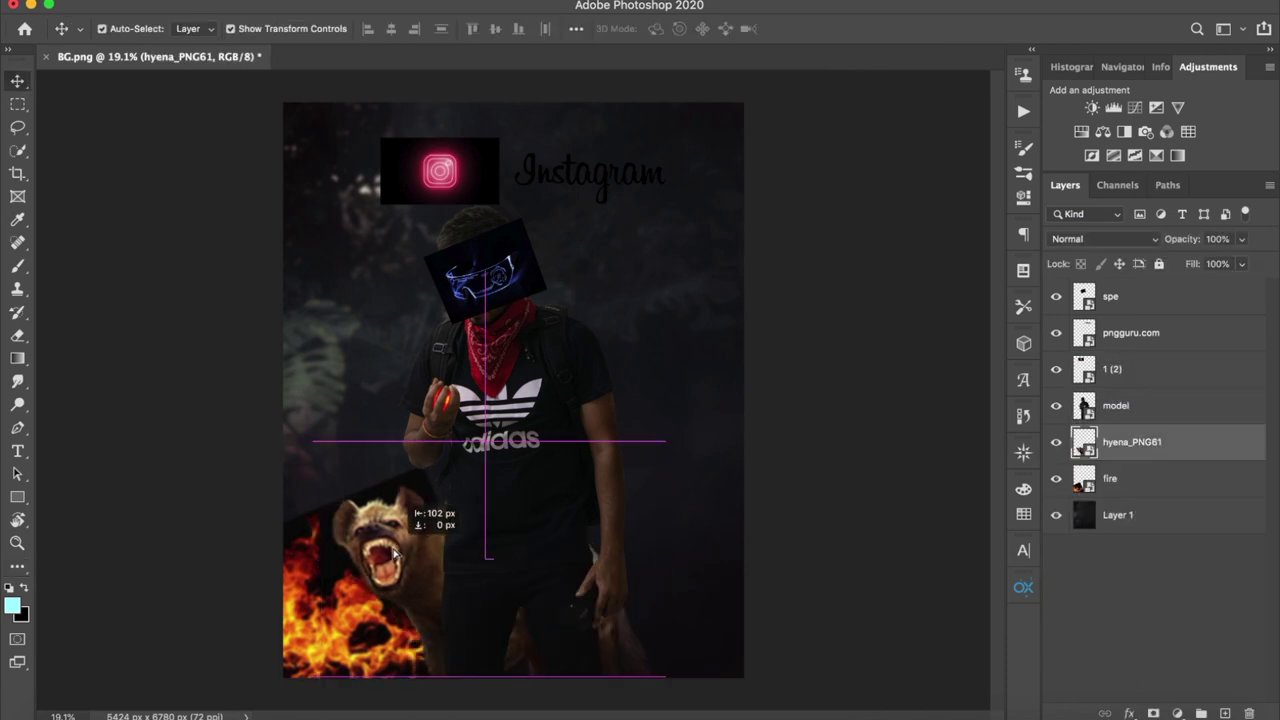
pyautogui.click(1062, 562)
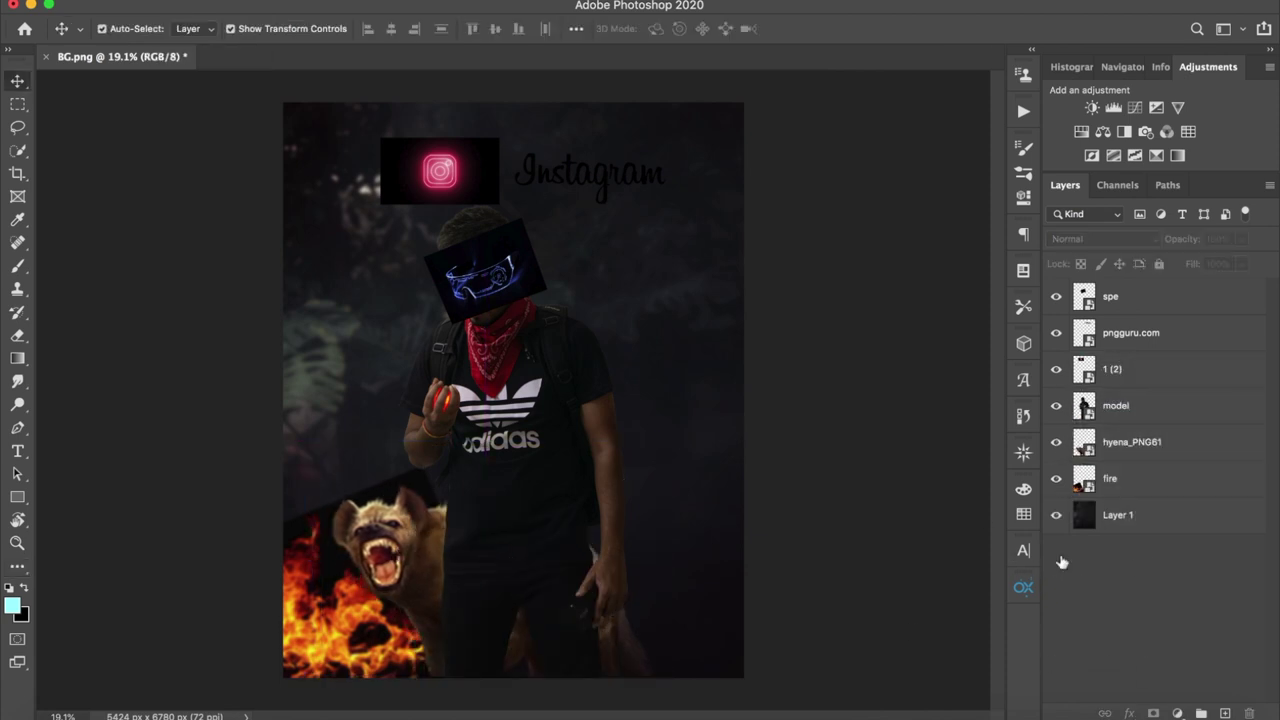
# Set the spe glasses layer's blend mode to Linear Dodge (Add)
pyautogui.click(1145, 485)
pyautogui.click(1105, 239)
pyautogui.press('Escape')
pyautogui.click(1150, 600)
pyautogui.click(485, 270)
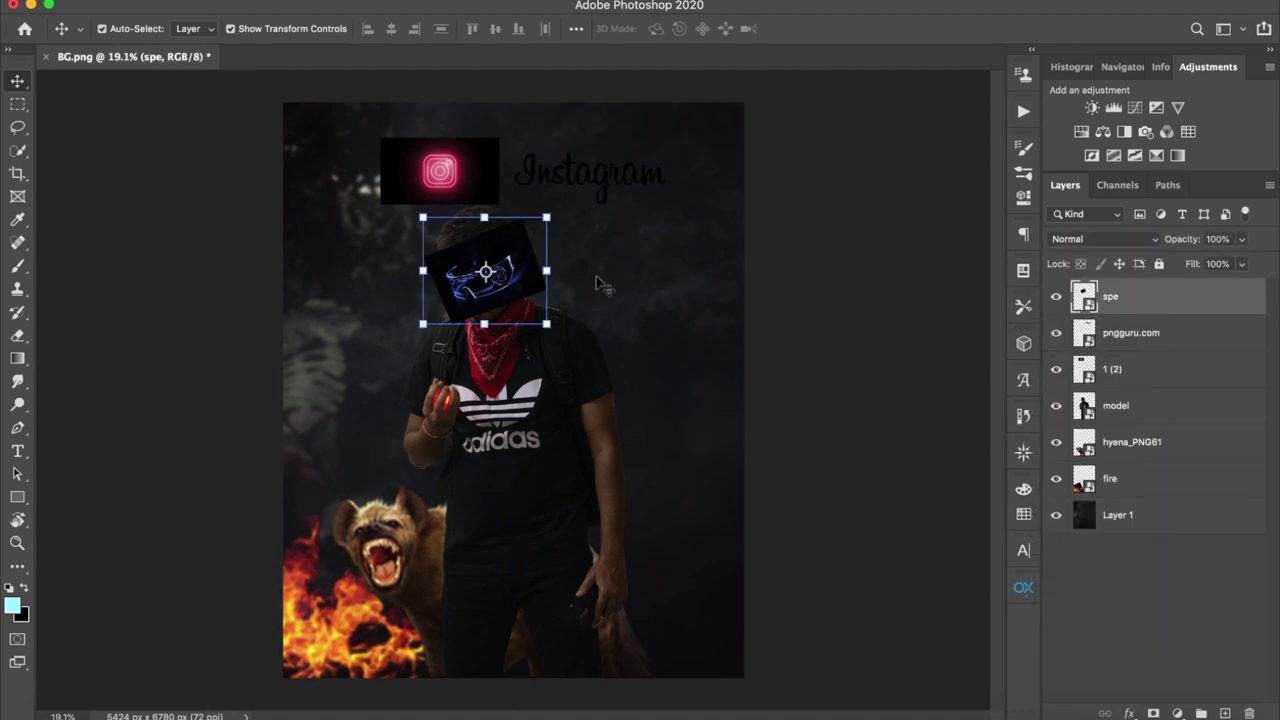
pyautogui.click(1105, 239)
pyautogui.click(1115, 366)
pyautogui.press('z')
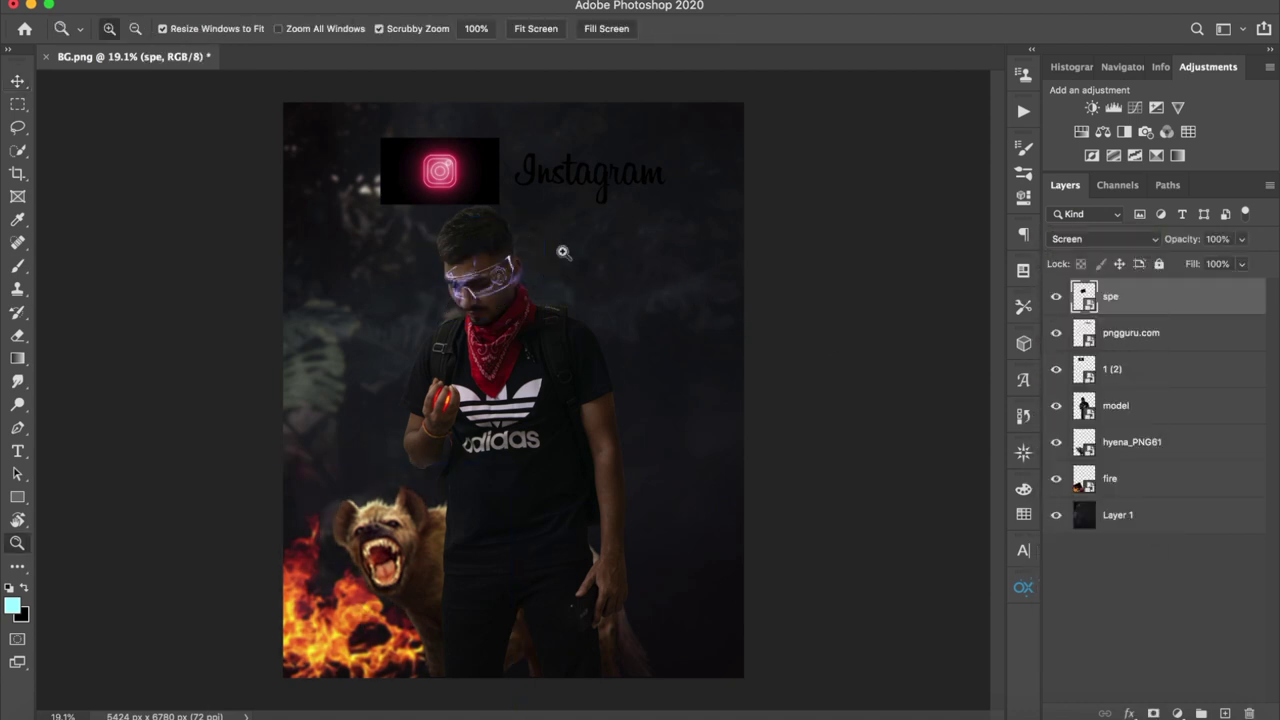
pyautogui.moveTo(519, 266); pyautogui.dragTo(560, 282)
pyautogui.press('v')
pyautogui.click(1105, 239)
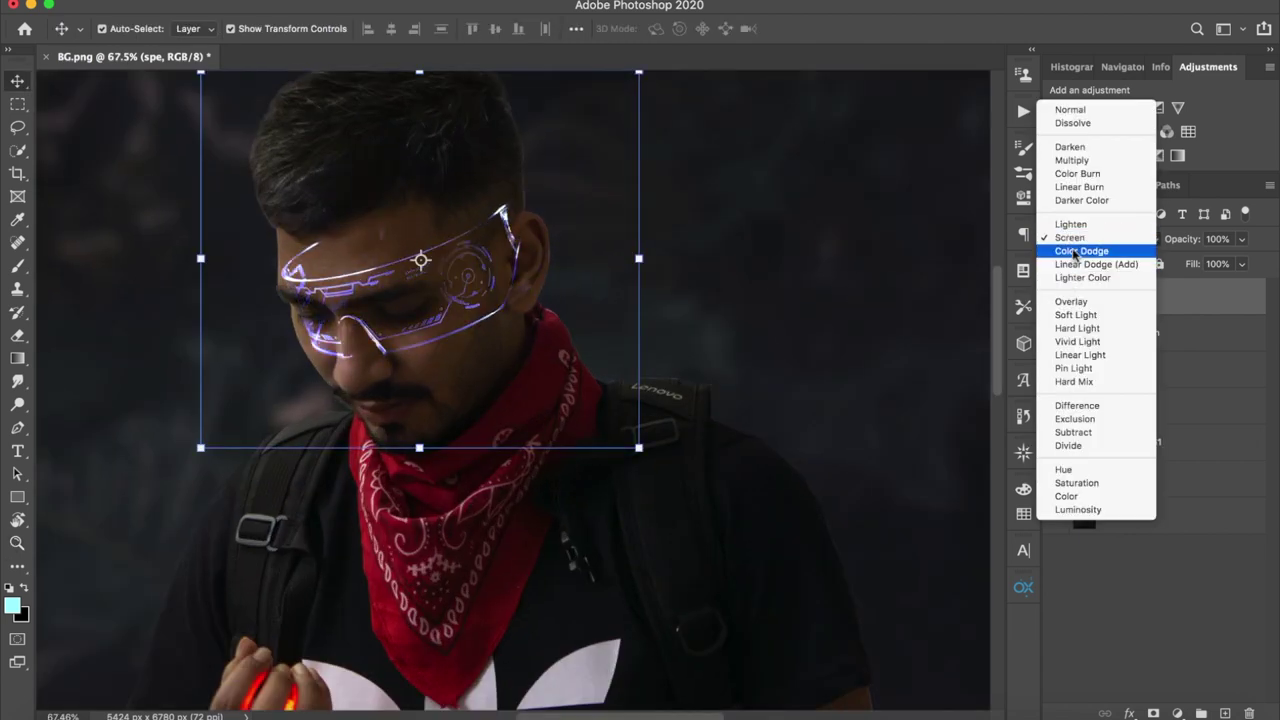
pyautogui.click(1063, 268)
# Free-transform the glasses so they sit over the man's eyes
pyautogui.hotkey('ctrl', 't')
pyautogui.moveTo(485, 292)
pyautogui.mouseDown()
pyautogui.moveTo(450, 312)
pyautogui.moveTo(470, 300)
pyautogui.mouseUp()
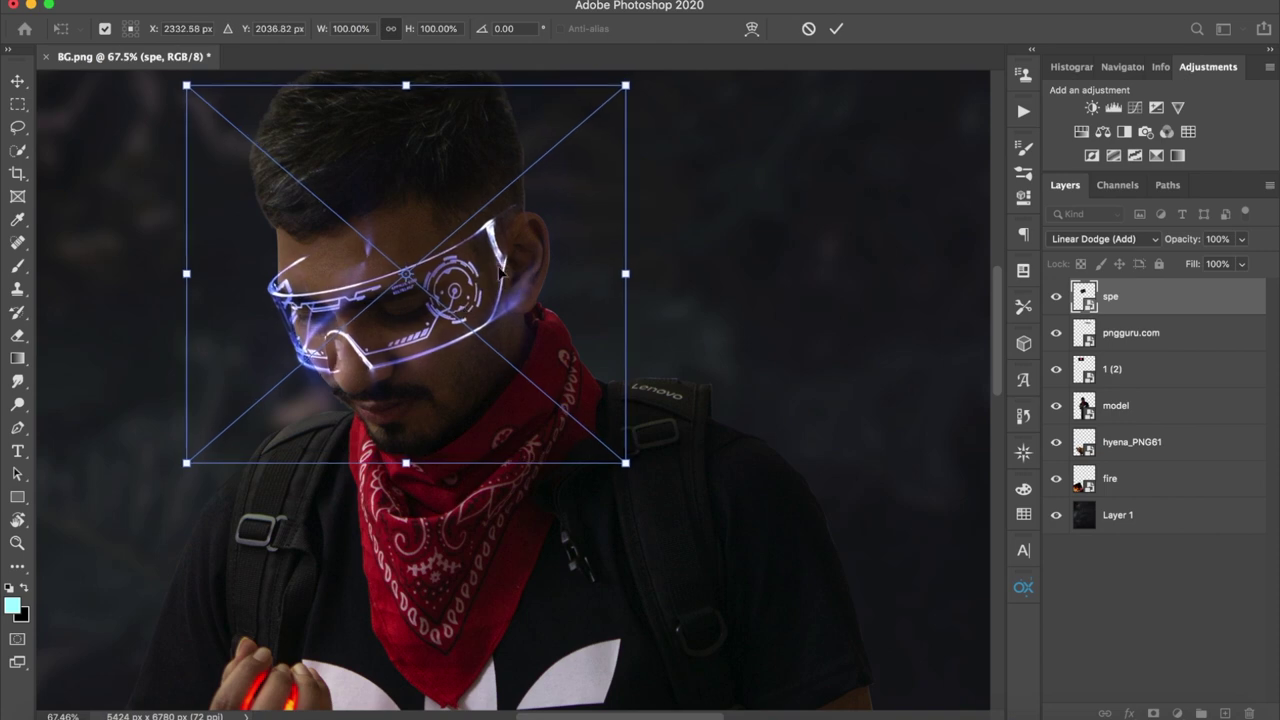
pyautogui.press('Return')
pyautogui.press('z')
pyautogui.hotkey('ctrl', '0')
# Set the Instagram icon layer to Screen blending and nudge it slightly left
pyautogui.press('v')
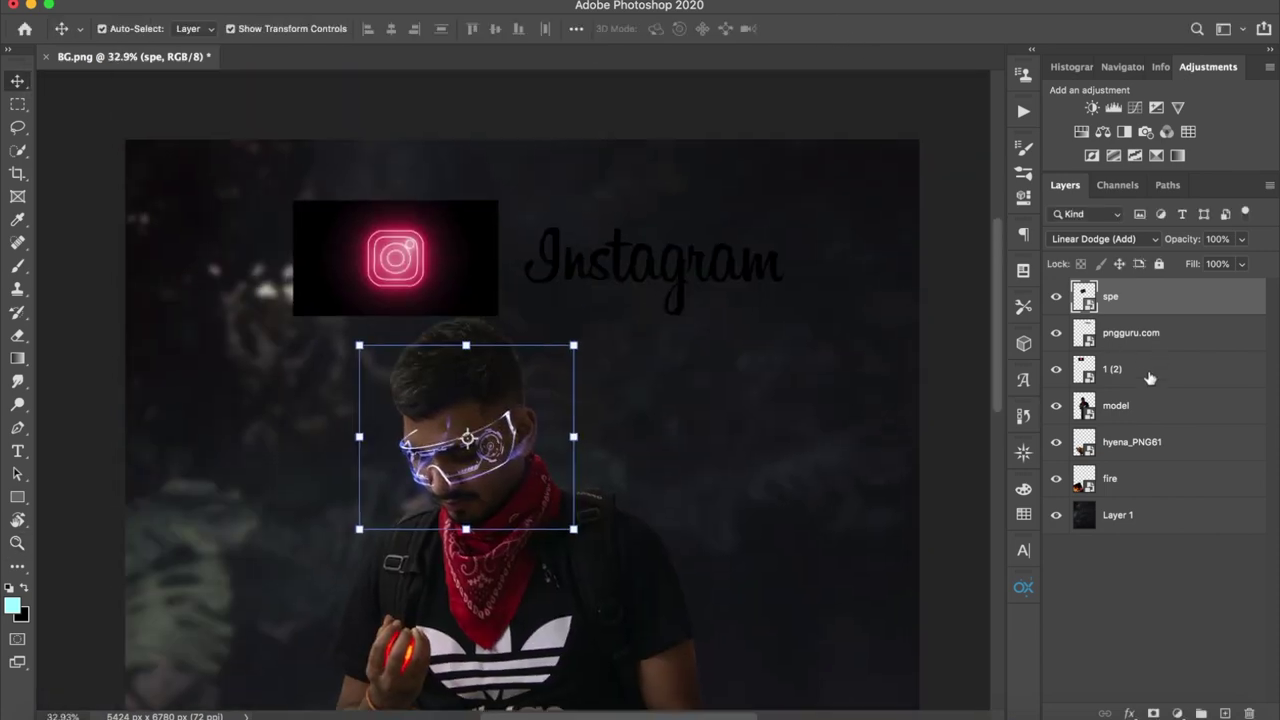
pyautogui.click(1150, 372)
pyautogui.click(1100, 239)
pyautogui.click(1063, 363)
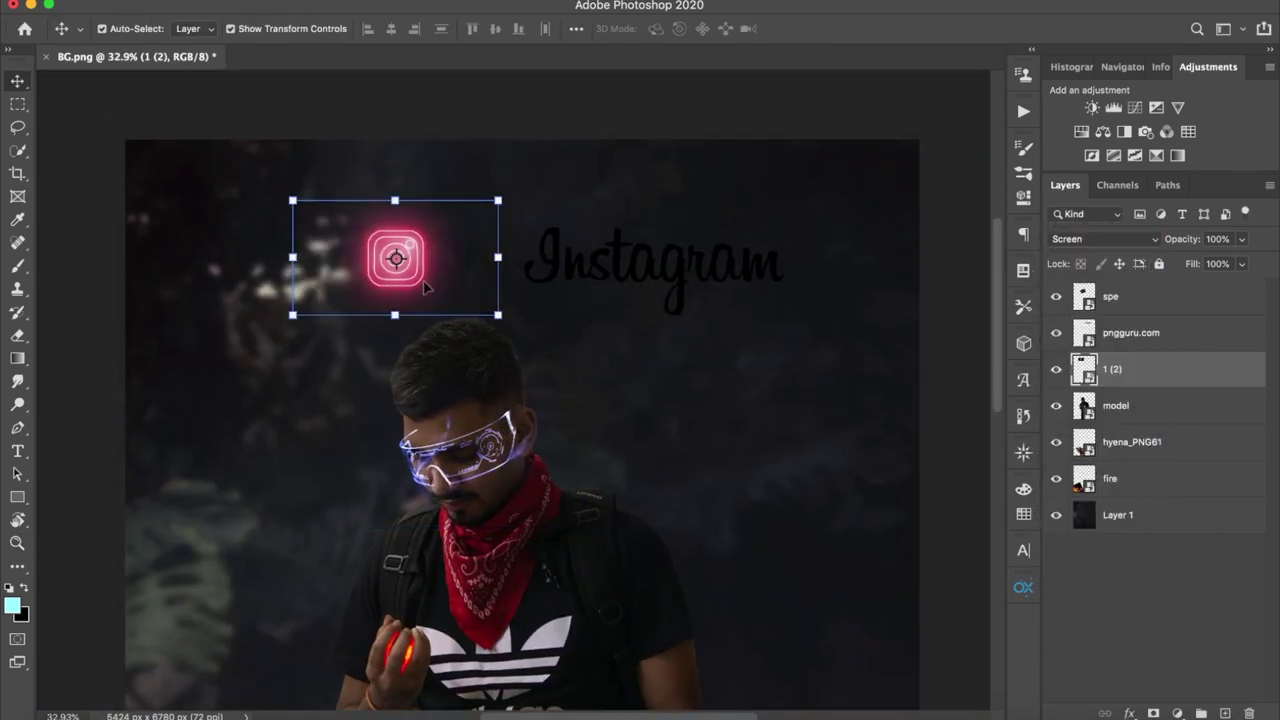
pyautogui.moveTo(425, 280); pyautogui.dragTo(411, 280)
pyautogui.click(728, 278)
pyautogui.click(1115, 405)
# Shrink the Instagram lettering to about 91% and move it toward the icon
pyautogui.click(1130, 333)
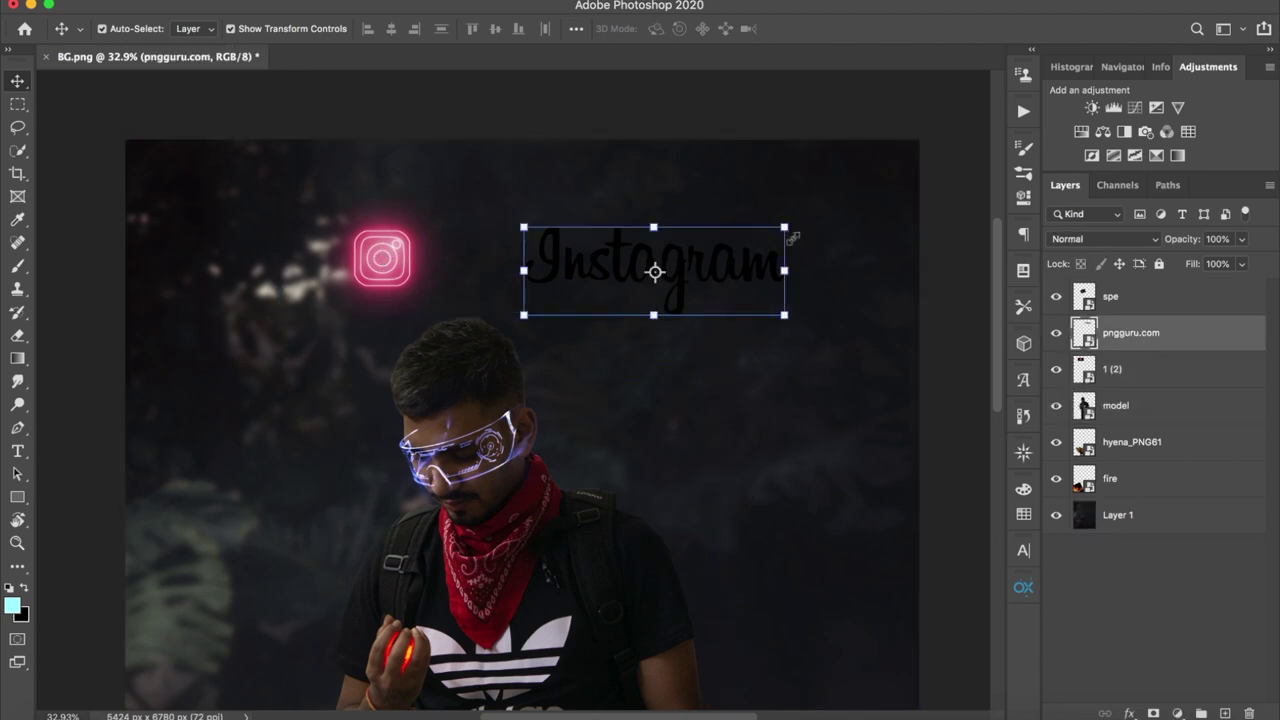
pyautogui.moveTo(788, 223); pyautogui.dragTo(776, 228)
pyautogui.moveTo(680, 270); pyautogui.dragTo(618, 274)
pyautogui.press('Return')
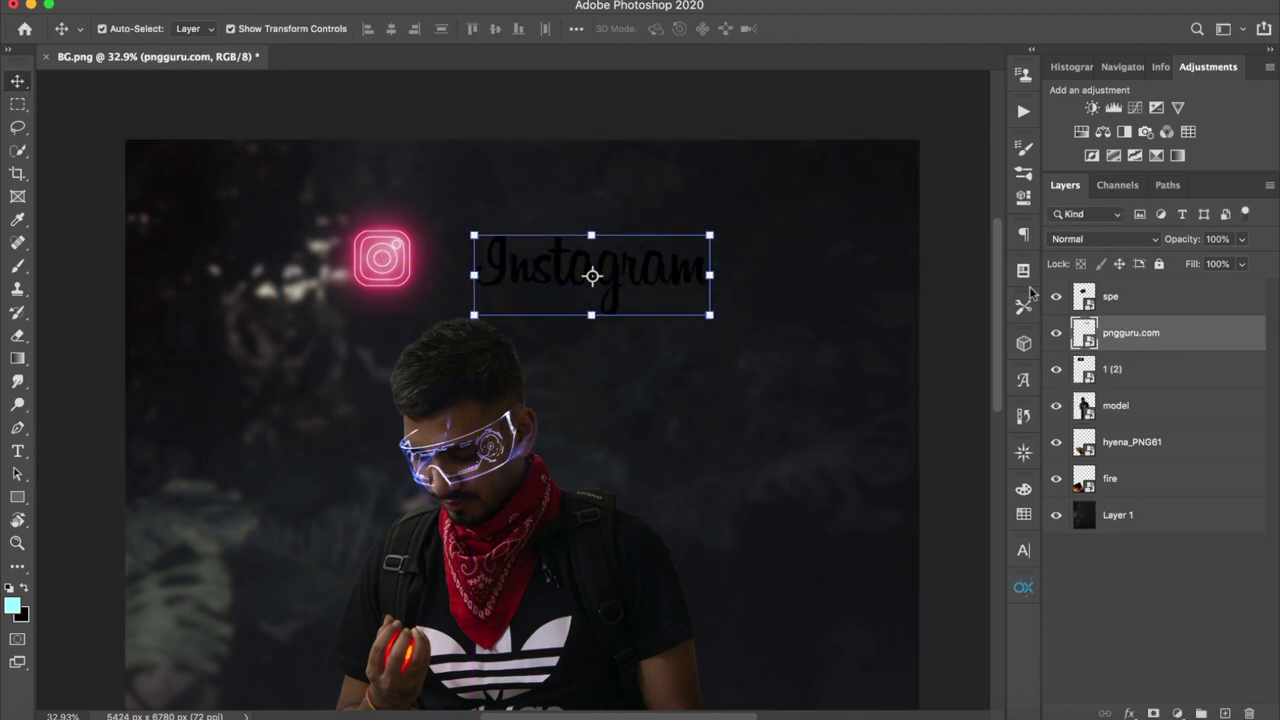
# Give the lettering a white Color Overlay and scale it to about 85%
pyautogui.doubleClick(1200, 333)
pyautogui.click(641, 244)
pyautogui.click(1010, 68)
pyautogui.click(810, 50)
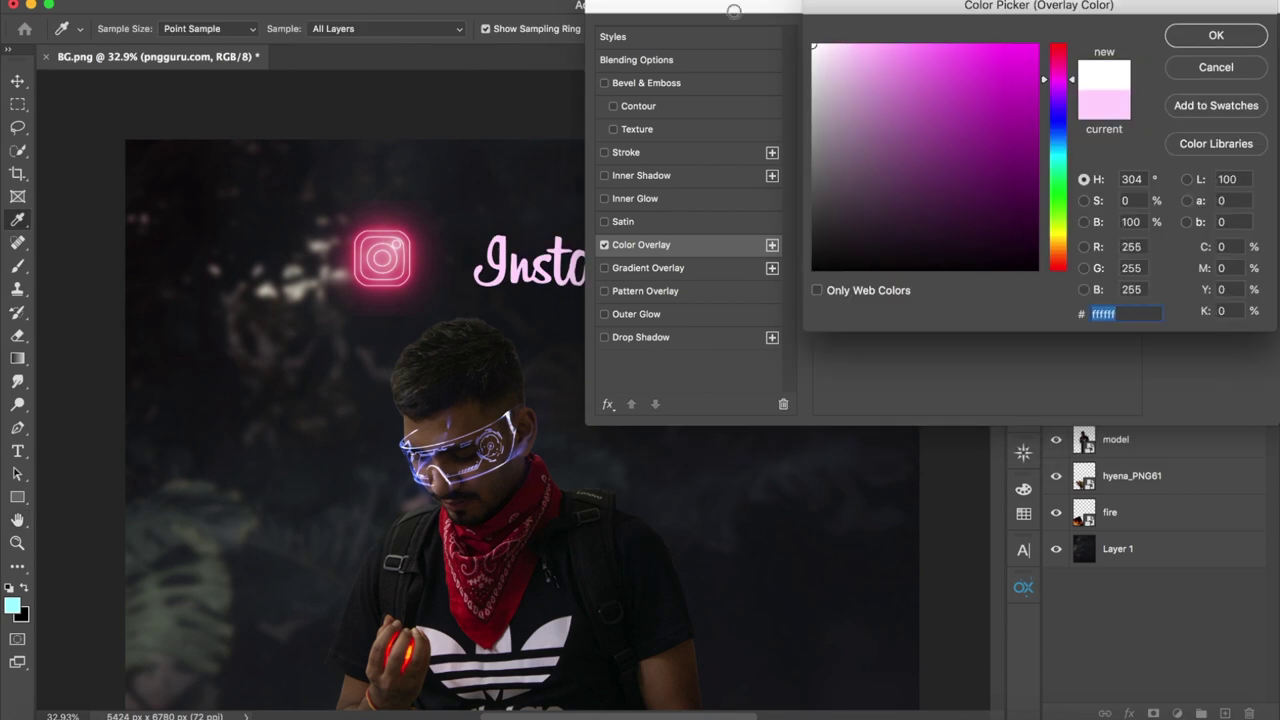
pyautogui.click(1208, 31)
pyautogui.press('Return')
pyautogui.moveTo(708, 240); pyautogui.dragTo(676, 282)
pyautogui.click(836, 28)
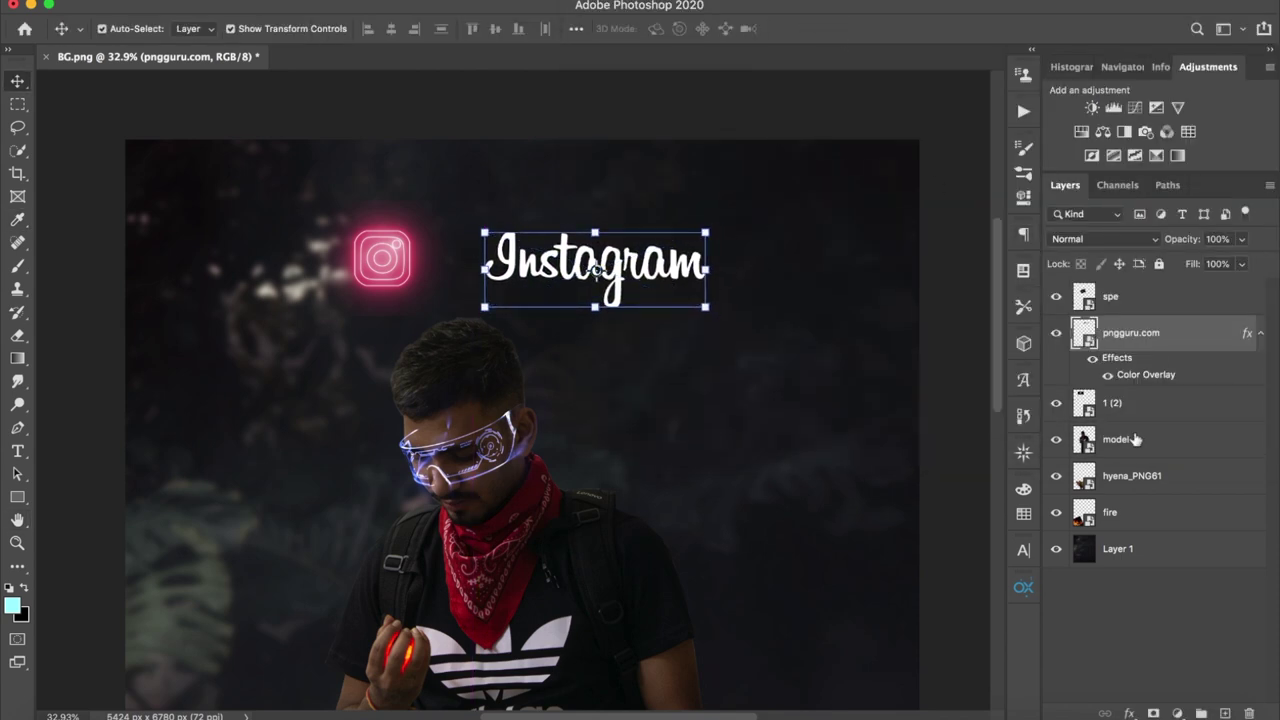
# Rasterize the Instagram icon layer and add a layer mask to it
pyautogui.click(1056, 403)
pyautogui.click(1056, 403)
pyautogui.press('b')
pyautogui.click(631, 400)
pyautogui.press('Escape')
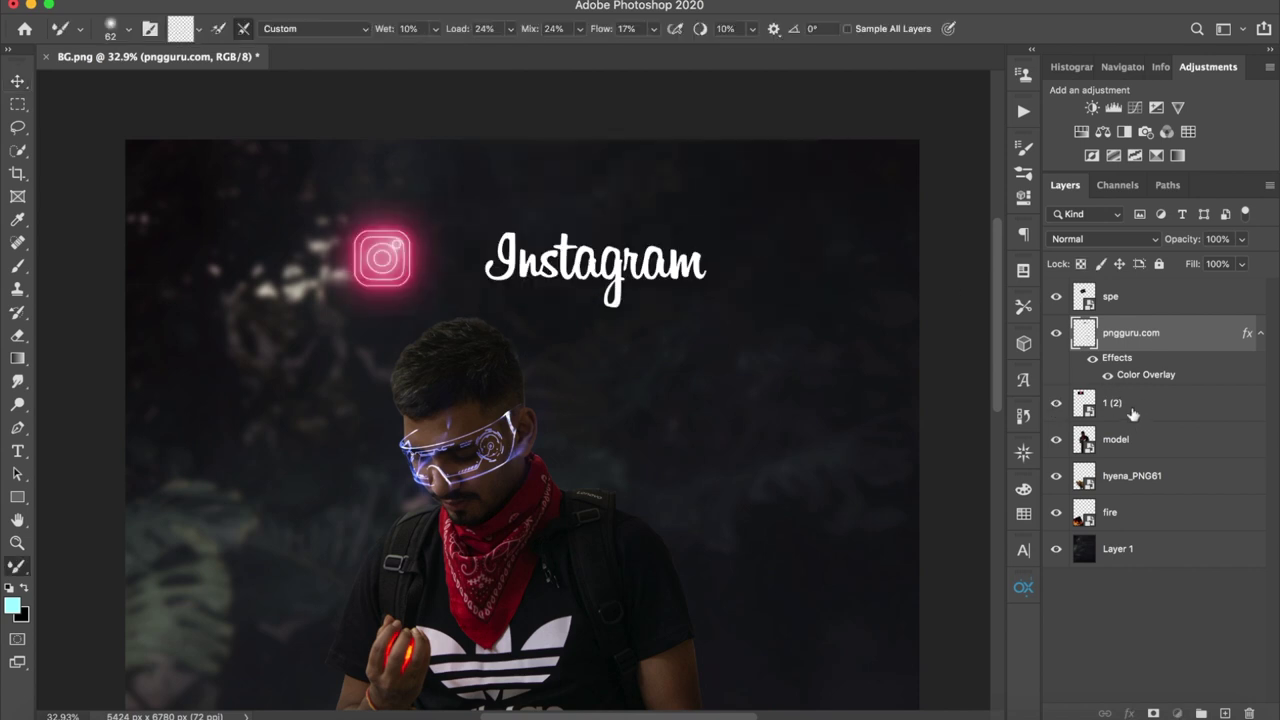
pyautogui.click(1130, 403)
pyautogui.click(758, 265)
pyautogui.click(758, 256)
pyautogui.click(1153, 713)
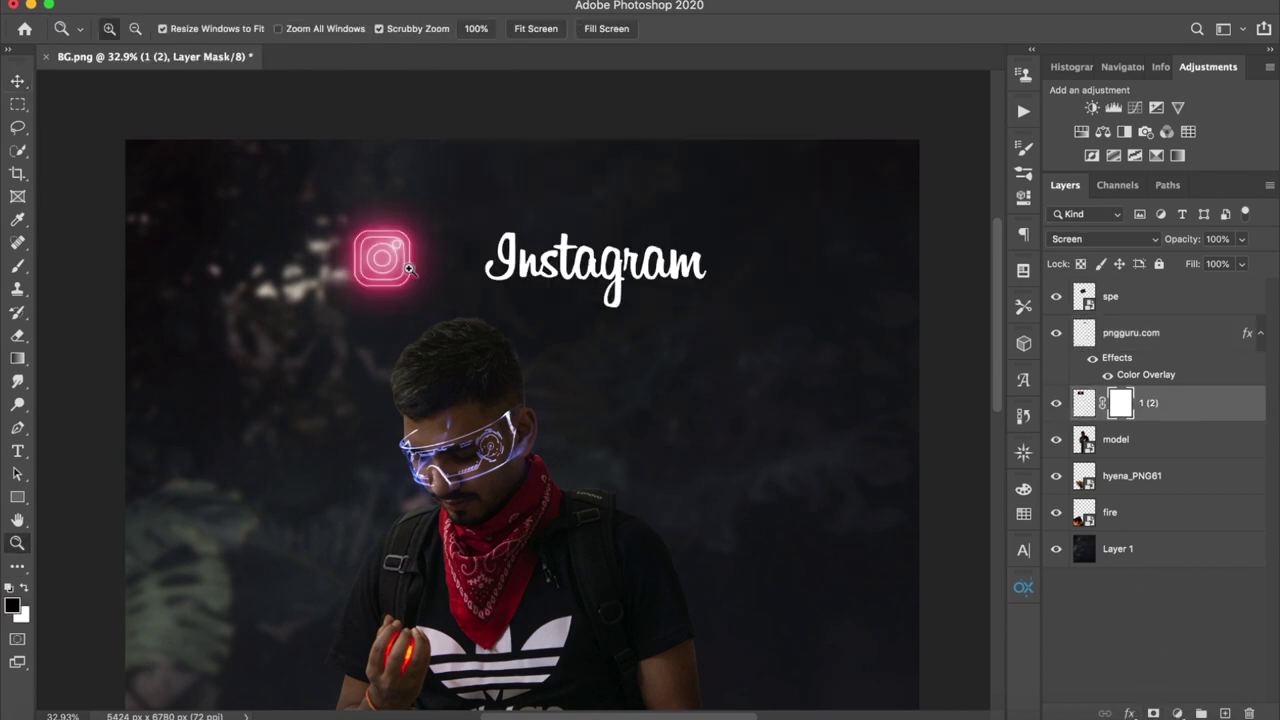
pyautogui.moveTo(341, 272); pyautogui.dragTo(439, 319)
pyautogui.hotkey('shift', 'b')
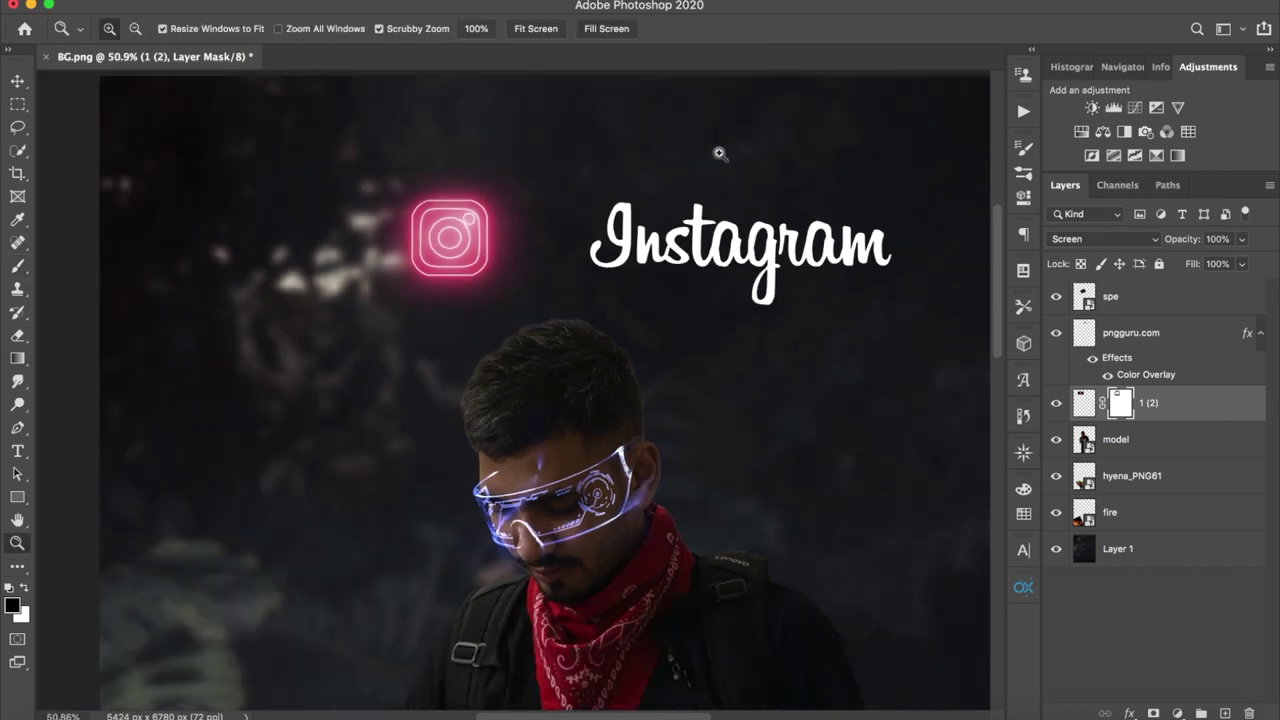
pyautogui.scroll(-5, 720, 151)
pyautogui.scroll(2, 843, 274)
# Shrink the model to about 92% and move him down slightly
pyautogui.press('v')
pyautogui.click(567, 400)
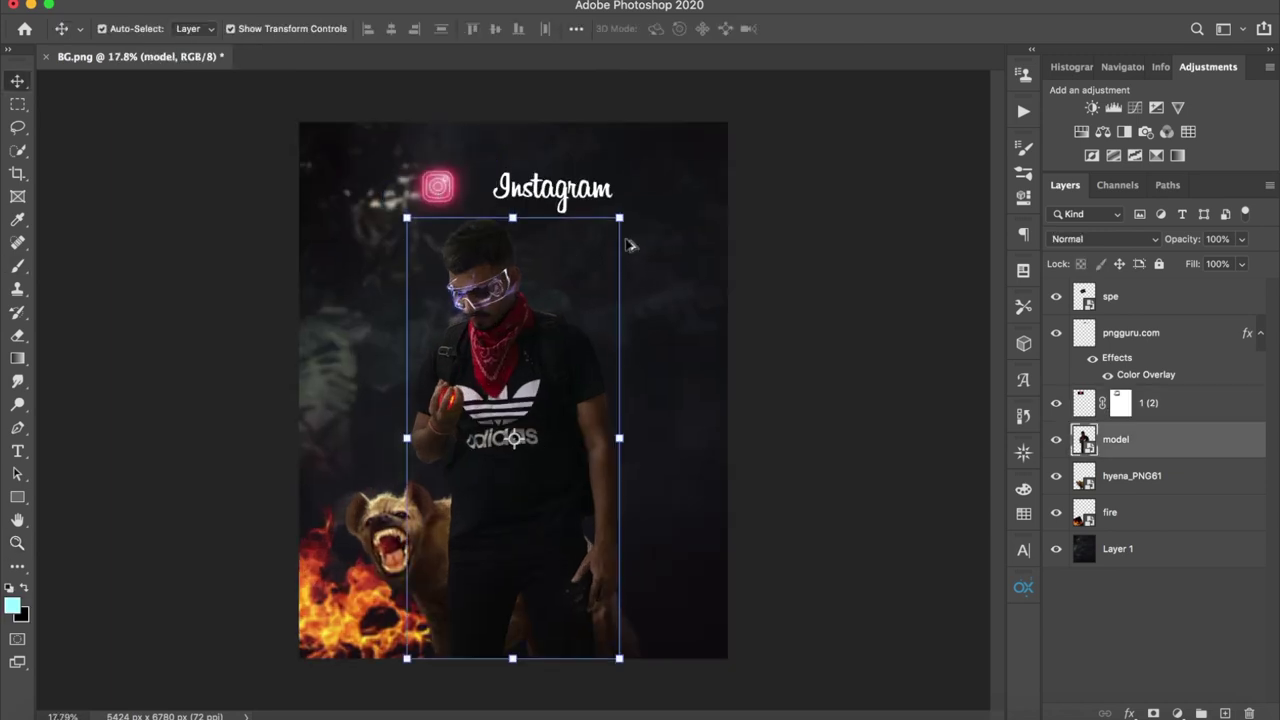
pyautogui.moveTo(623, 214); pyautogui.dragTo(603, 237)
pyautogui.moveTo(585, 480); pyautogui.dragTo(590, 505)
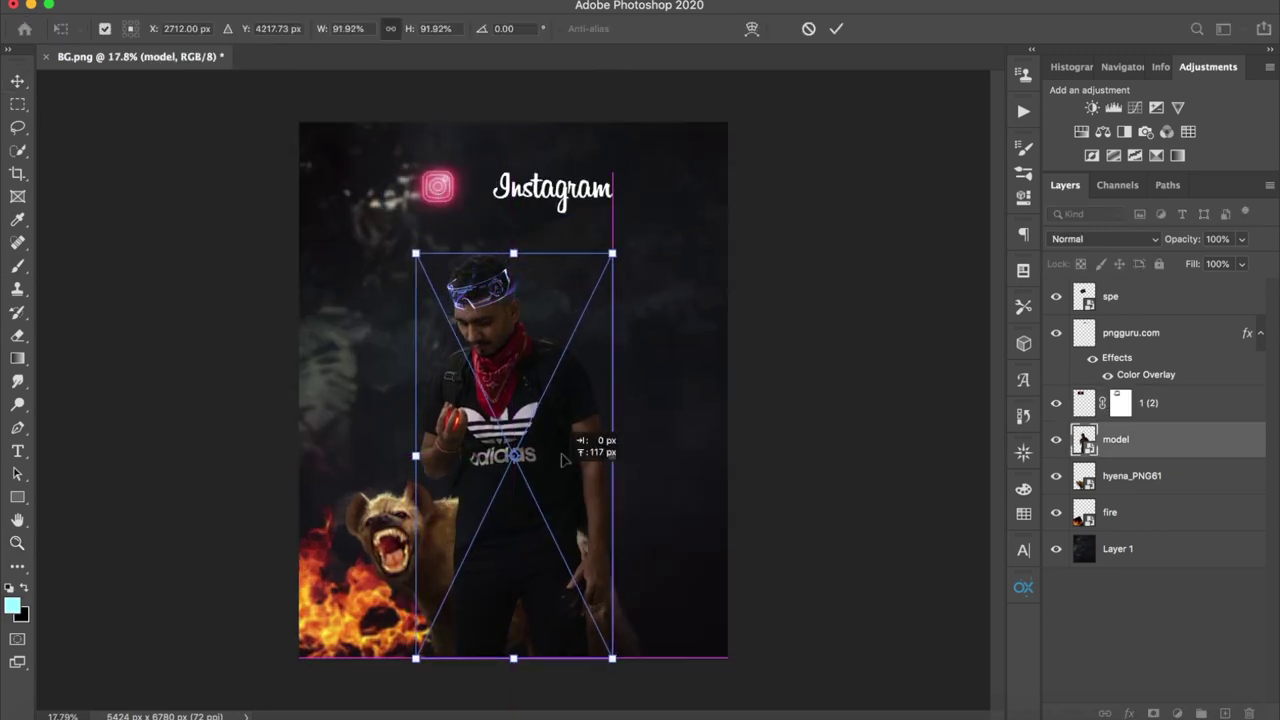
pyautogui.click(836, 28)
# Resize the Instagram lettering slightly smaller
pyautogui.press('z')
pyautogui.scroll(2, 527, 290)
pyautogui.scroll(-2, 527, 290)
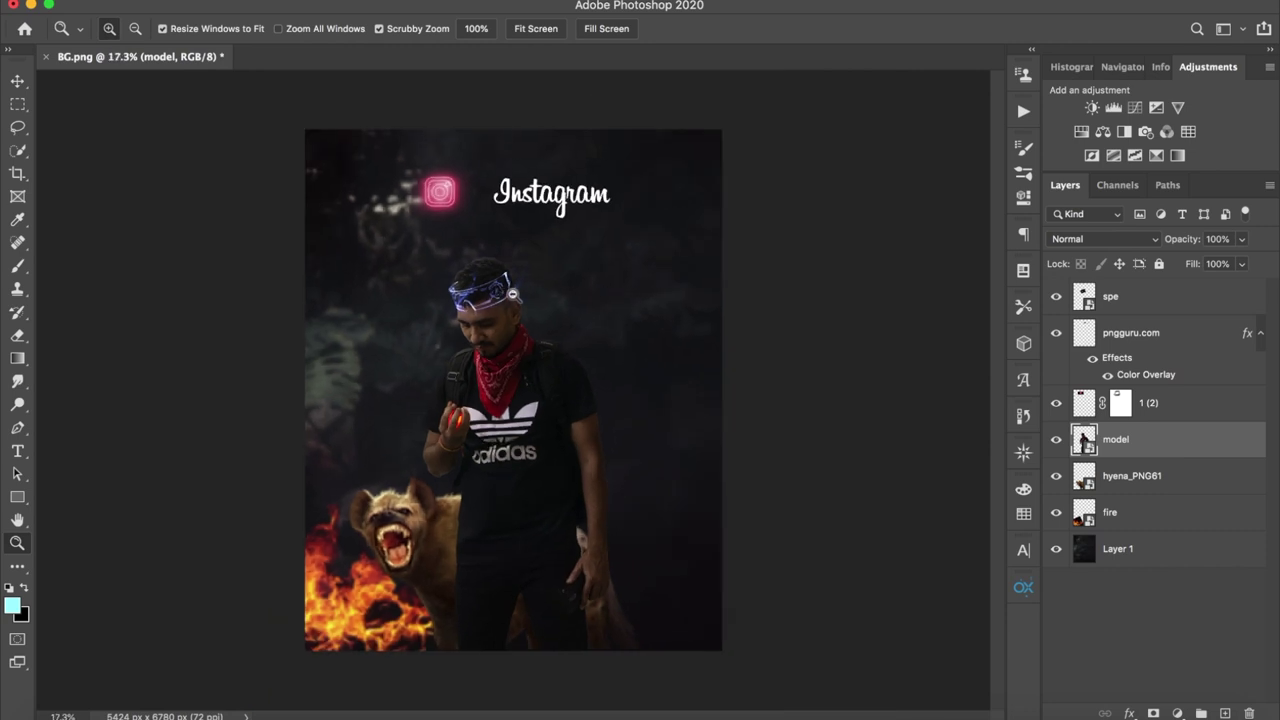
pyautogui.click(1156, 408)
pyautogui.click(1100, 333)
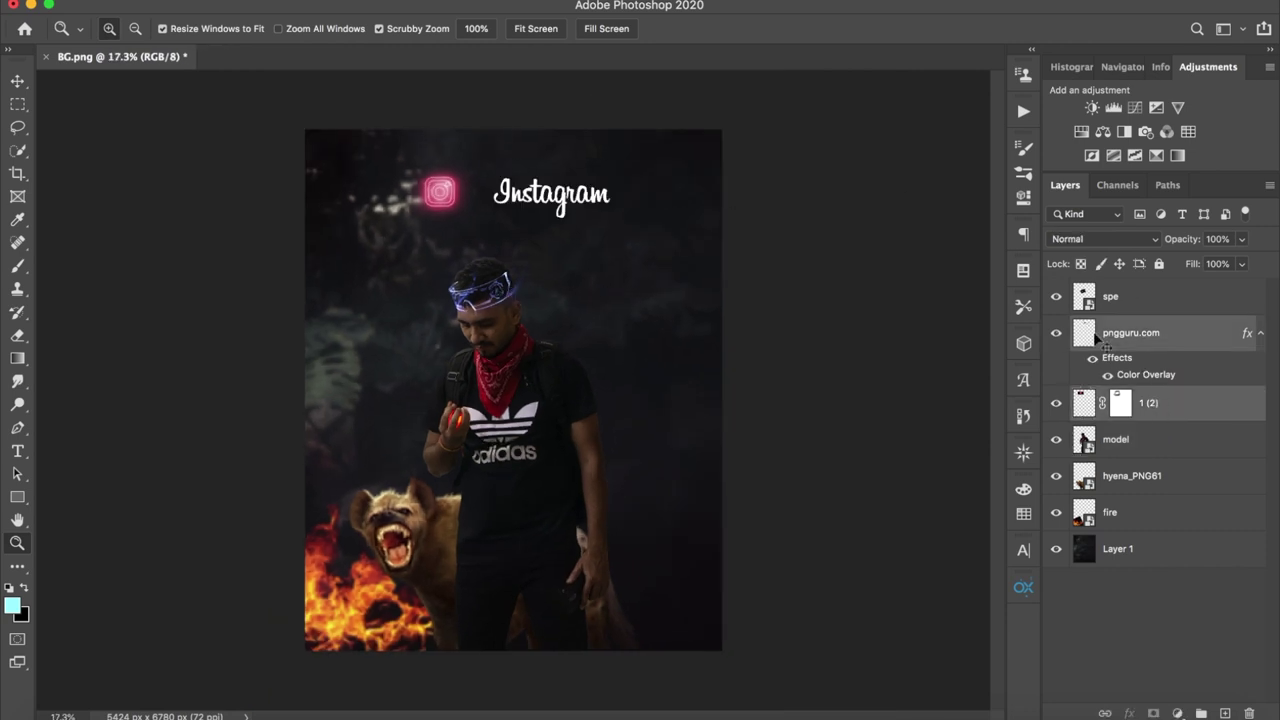
pyautogui.press('v')
pyautogui.hotkey('ctrl', 't')
pyautogui.moveTo(610, 165); pyautogui.dragTo(596, 165)
pyautogui.press('Return')
pyautogui.click(880, 222)
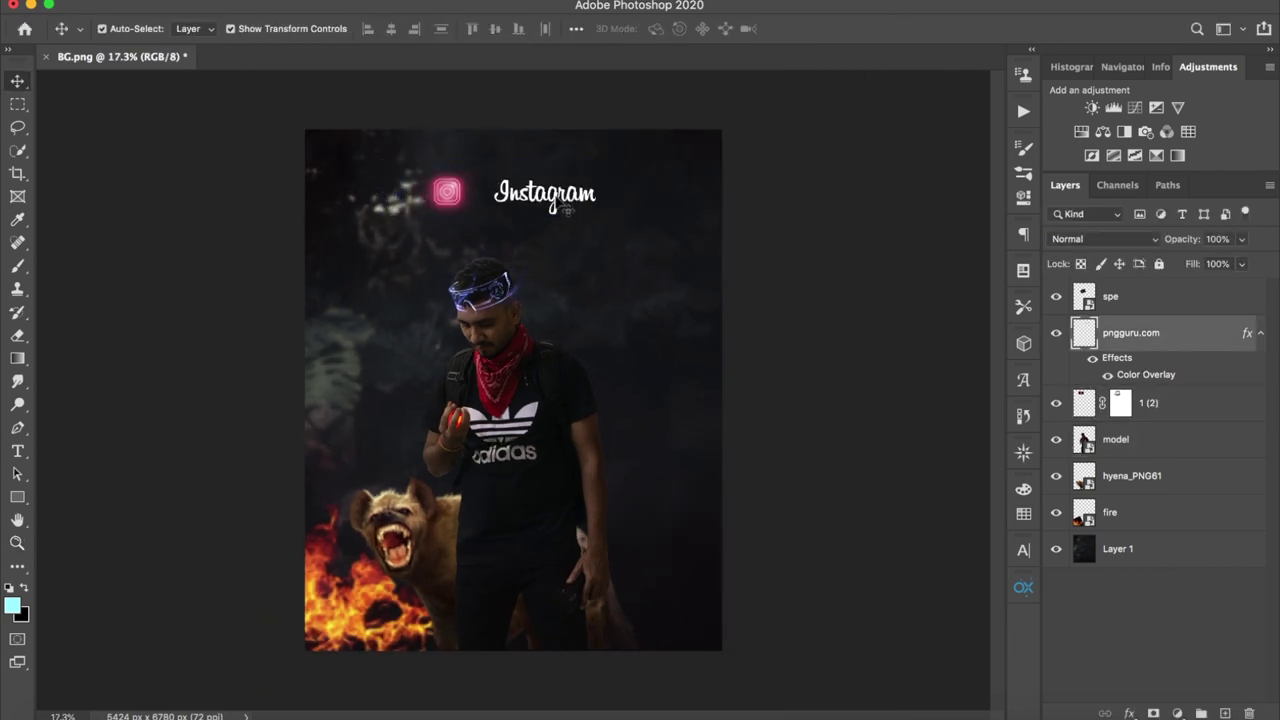
# Scale the glasses to about 93% and position them over the man's eyes
pyautogui.moveTo(490, 296)
pyautogui.mouseDown()
pyautogui.moveTo(490, 318)
pyautogui.moveTo(549, 340)
pyautogui.mouseUp()
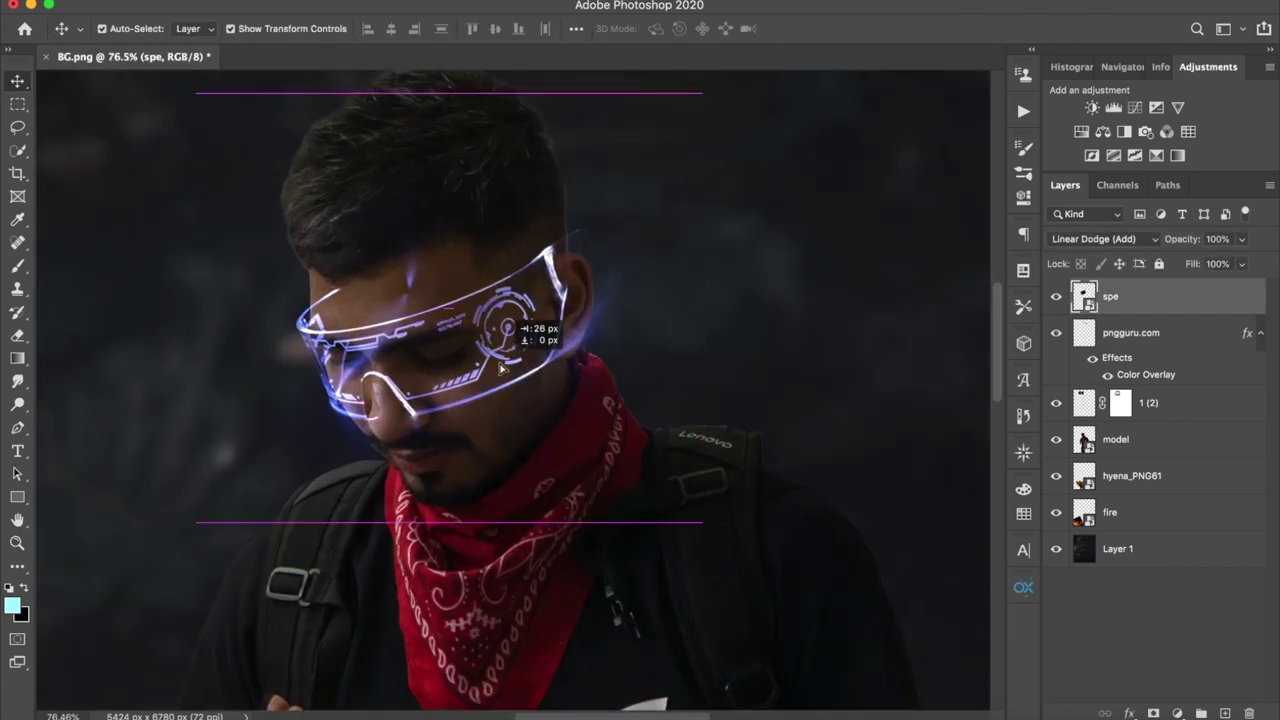
pyautogui.moveTo(700, 307); pyautogui.dragTo(677, 320)
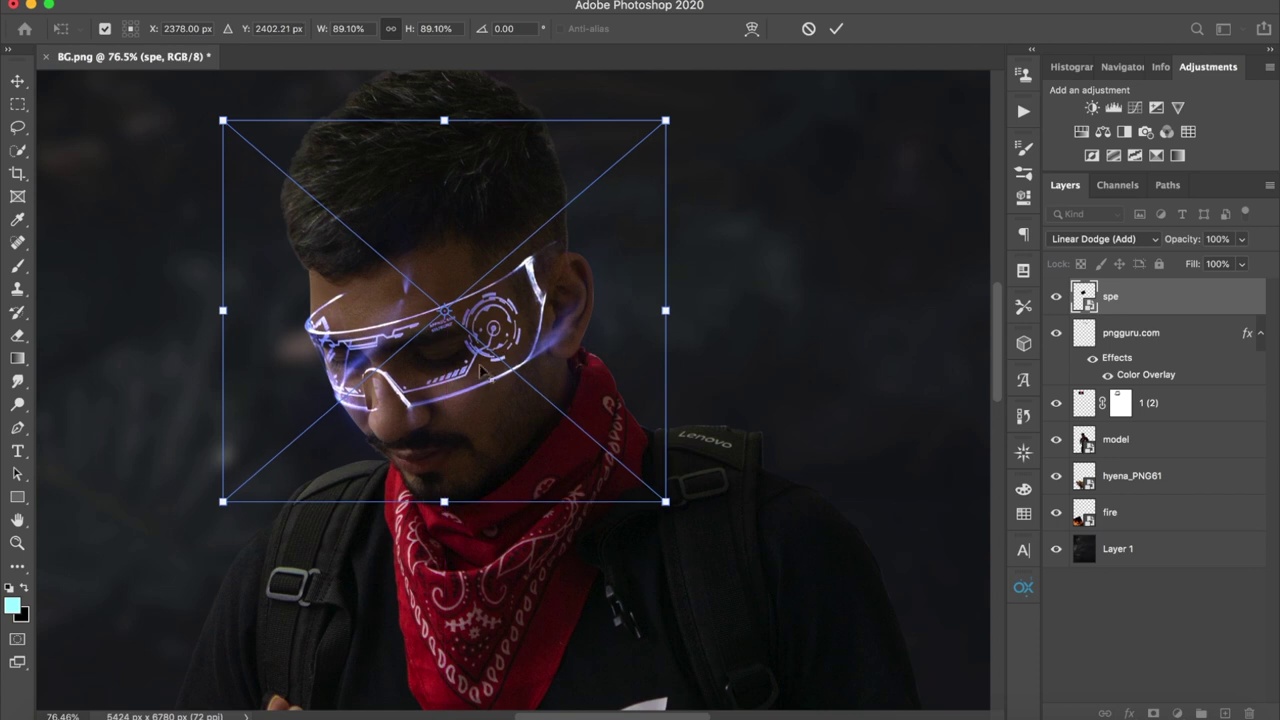
pyautogui.moveTo(233, 308); pyautogui.dragTo(213, 312)
pyautogui.moveTo(557, 342); pyautogui.dragTo(541, 345)
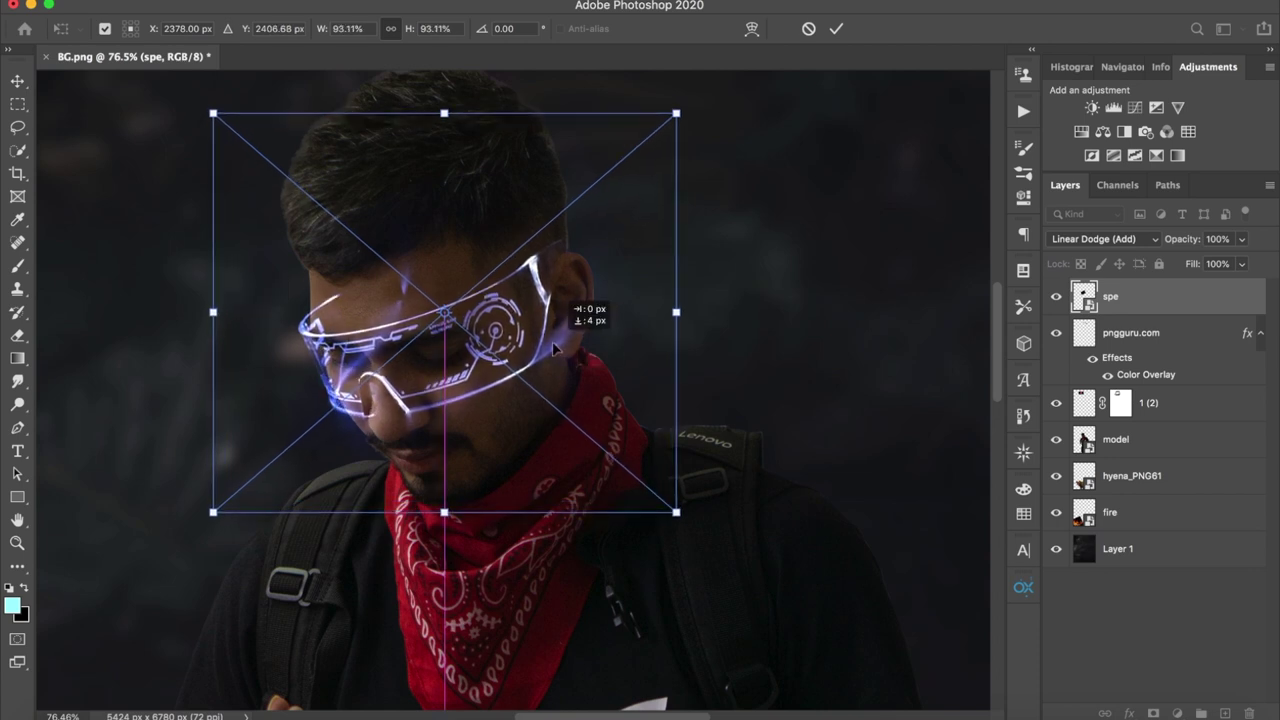
pyautogui.click(836, 28)
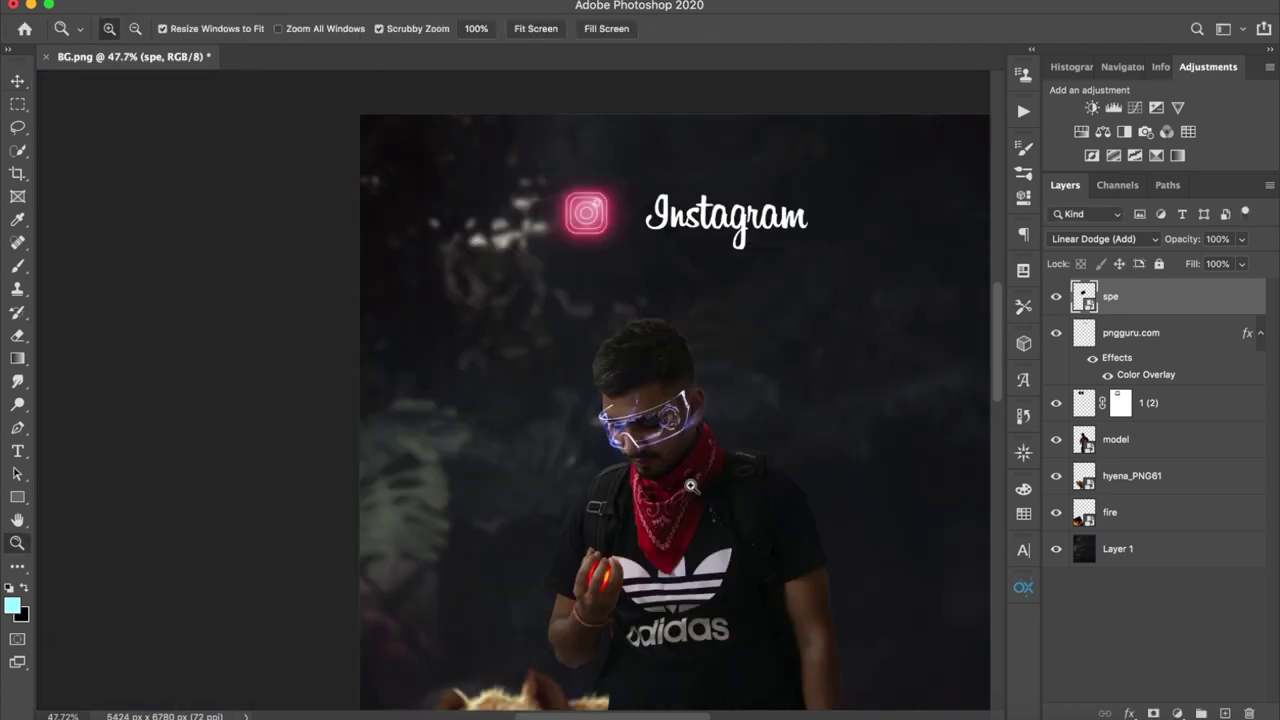
pyautogui.scroll(-5, 589, 480)
# Select the fire, hyena and model layers in turn and zoom slightly into the composition
pyautogui.click(1159, 520)
pyautogui.press('b')
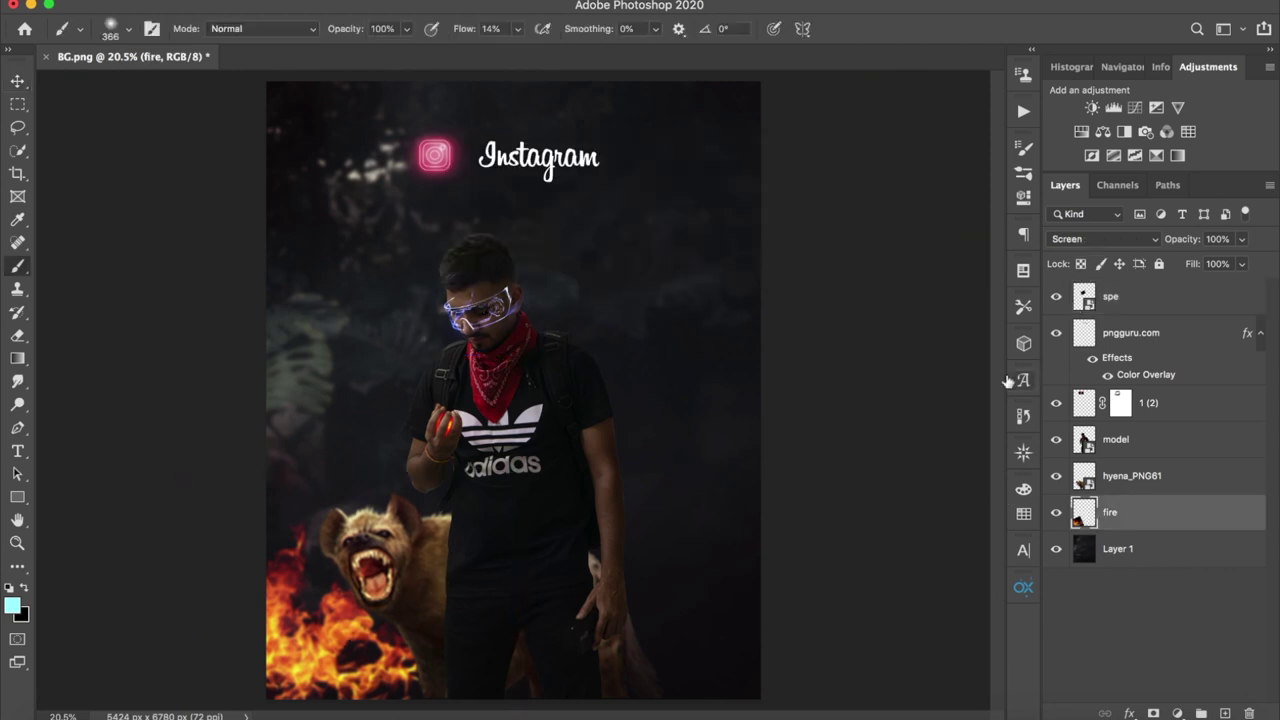
pyautogui.click(1115, 486)
pyautogui.click(1115, 439)
pyautogui.click(686, 251)
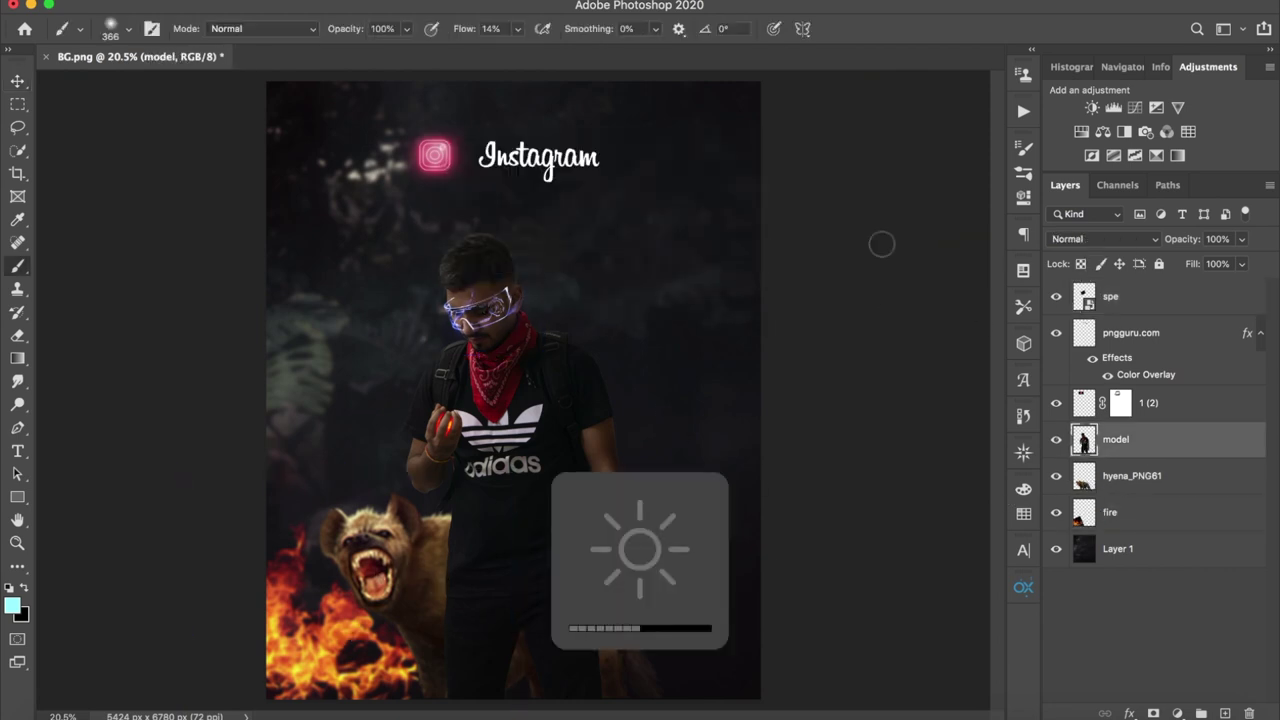
pyautogui.click(823, 300)
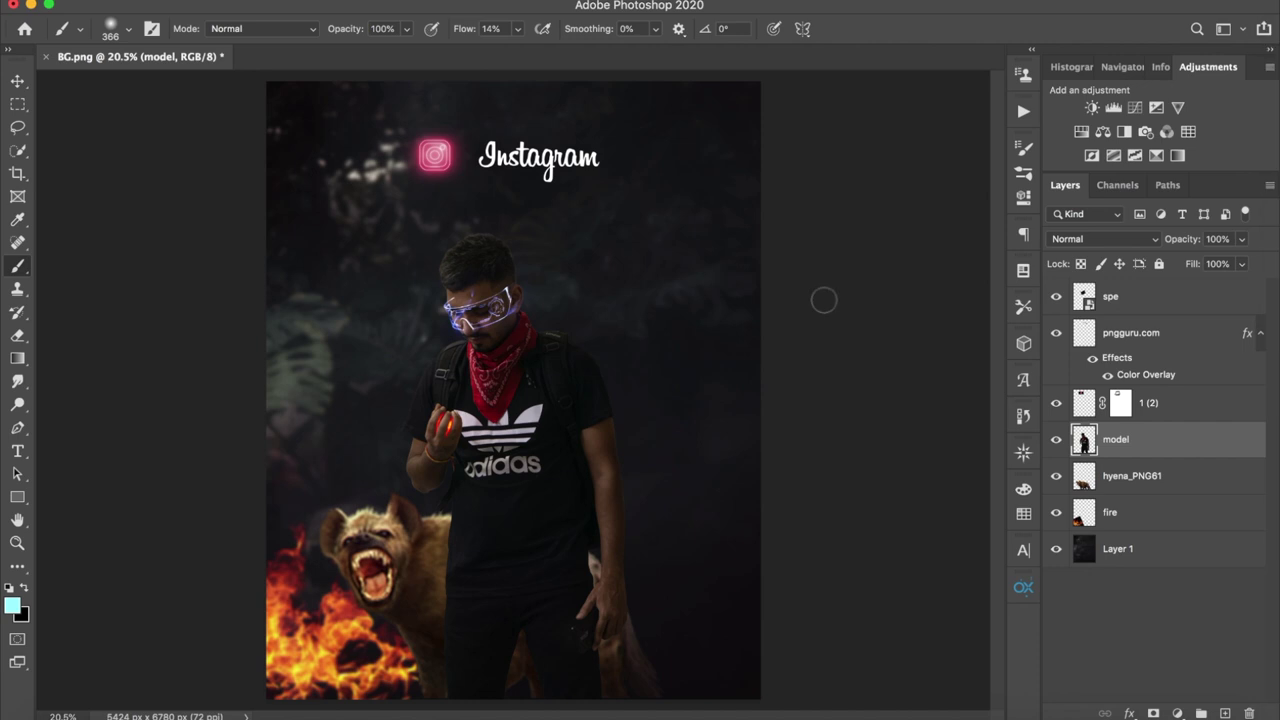
pyautogui.press('z')
pyautogui.moveTo(514, 272); pyautogui.dragTo(524, 268)
# Clip a Hue/Saturation adjustment to the icon with Saturation -100 and Lightness -8
pyautogui.click(1120, 402)
pyautogui.press('b')
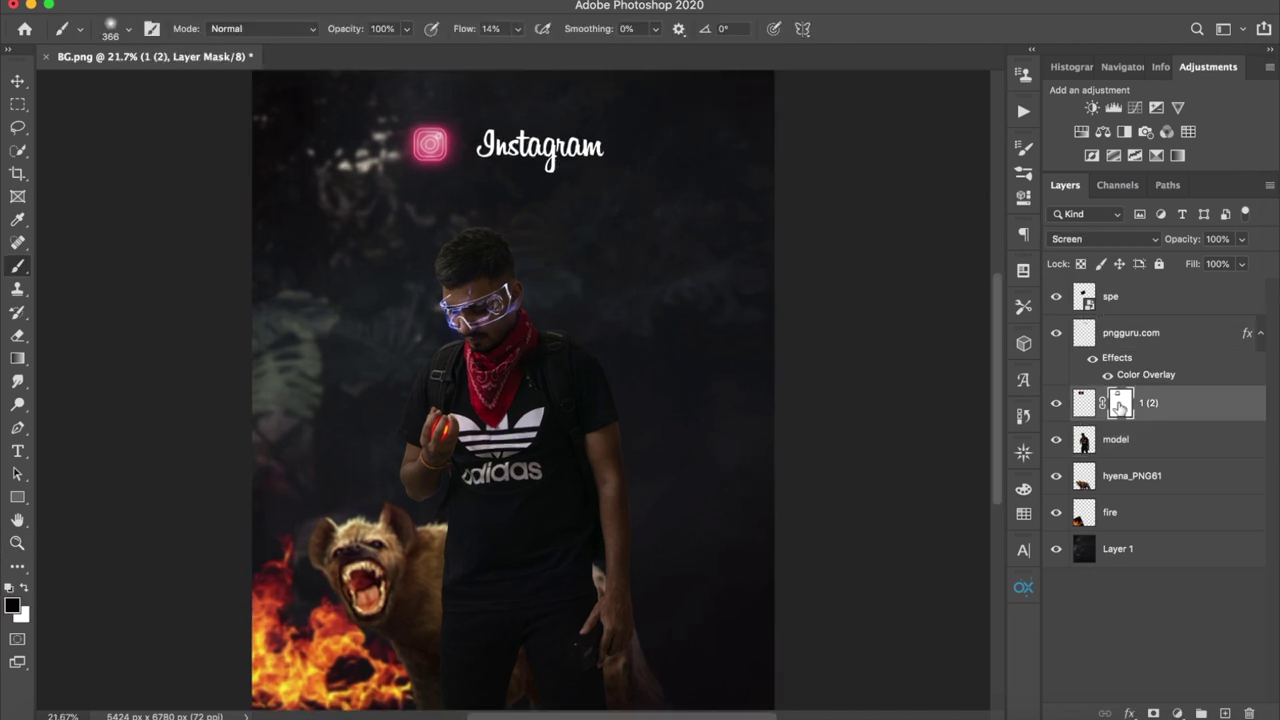
pyautogui.click(1103, 131)
pyautogui.click(1150, 439)
pyautogui.keyDown('alt'); pyautogui.click(1162, 418); pyautogui.keyUp('alt')
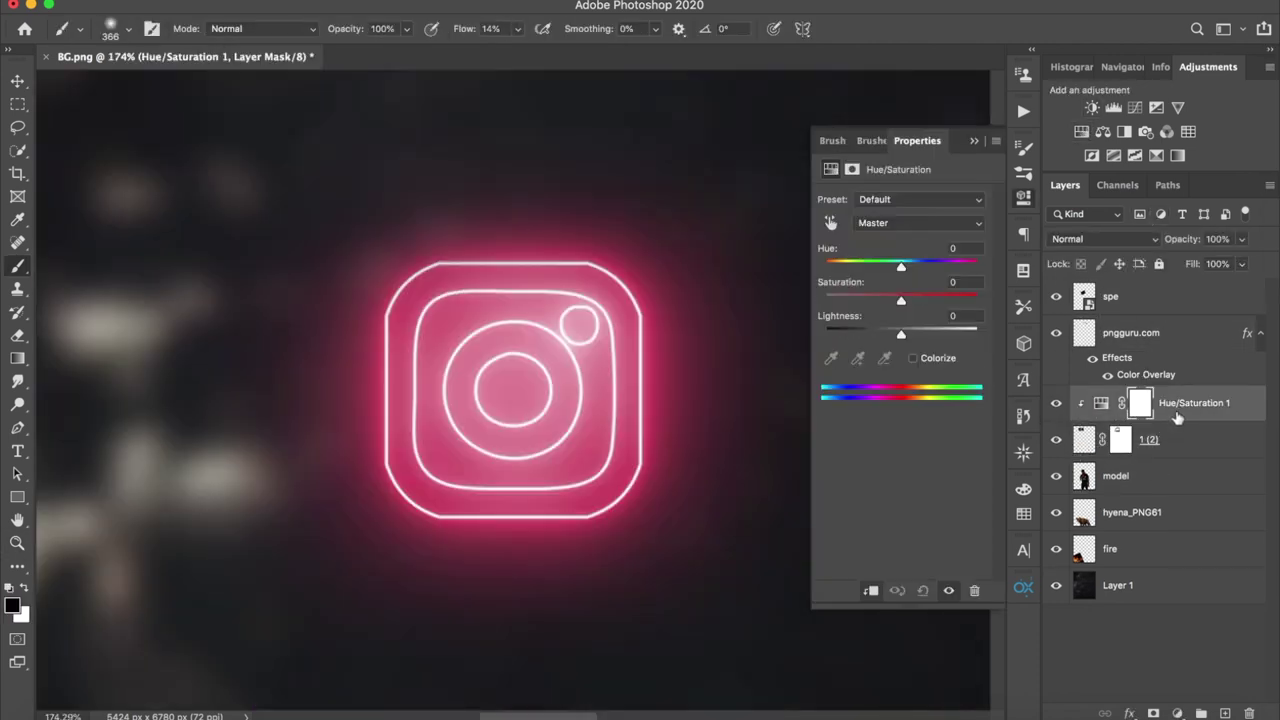
pyautogui.moveTo(901, 300); pyautogui.dragTo(825, 300)
pyautogui.moveTo(901, 333)
pyautogui.mouseDown()
pyautogui.moveTo(686, 358)
pyautogui.moveTo(714, 194)
pyautogui.moveTo(700, 286)
pyautogui.mouseUp()
pyautogui.click(974, 141)
pyautogui.press('z')
# Group the Instagram text, icon and adjustment as 'Head text' and move it to the top
pyautogui.press('b')
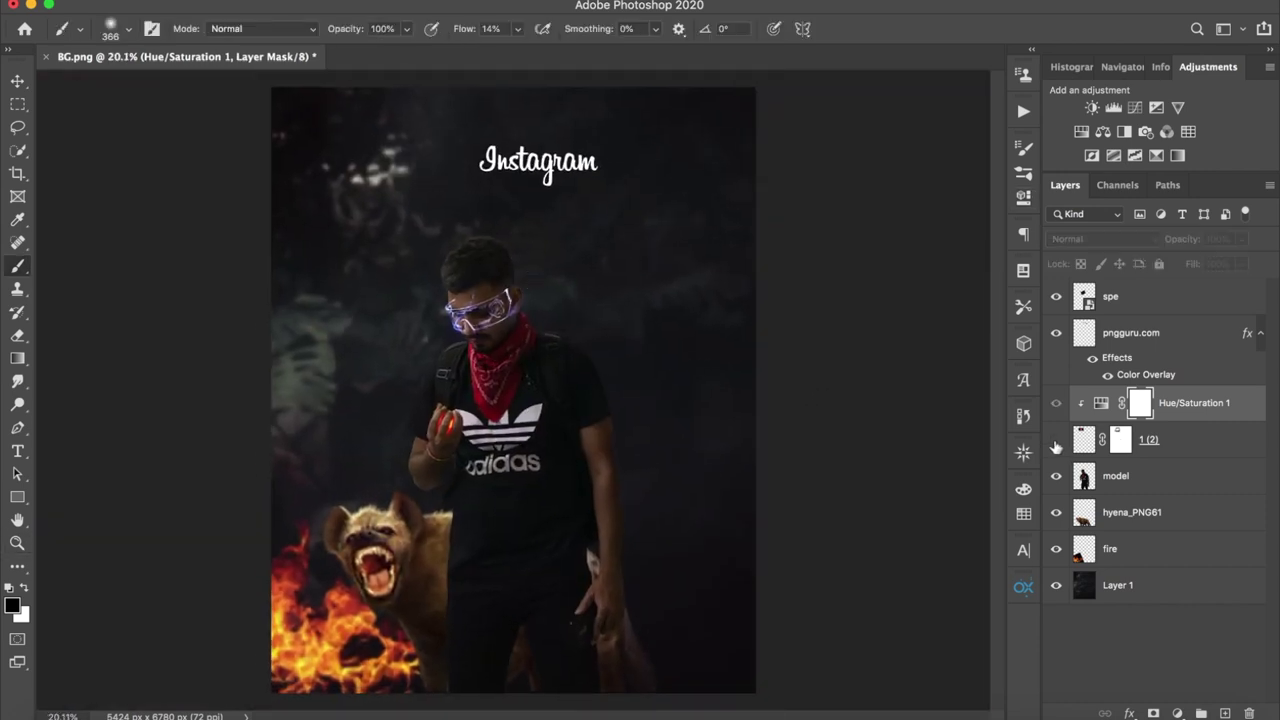
pyautogui.click(1171, 341)
pyautogui.keyDown('shift'); pyautogui.click(1177, 440); pyautogui.keyUp('shift')
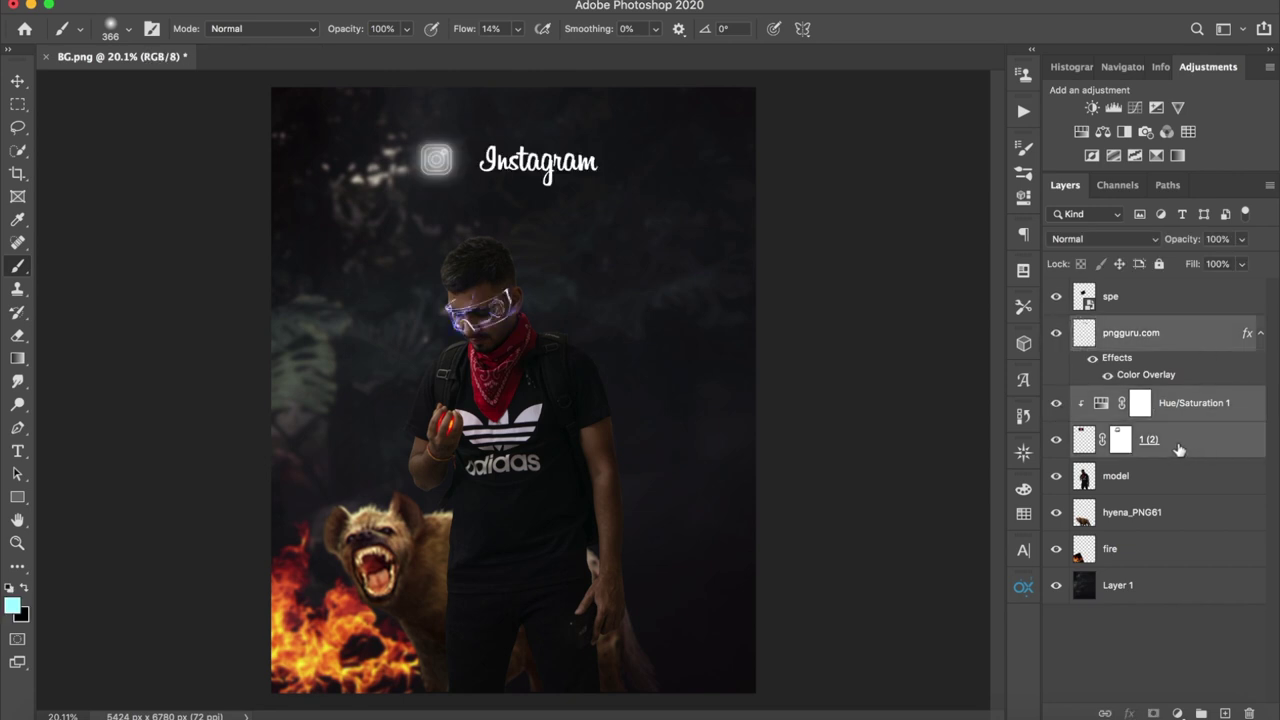
pyautogui.hotkey('ctrl', 'g')
pyautogui.write('Head text')
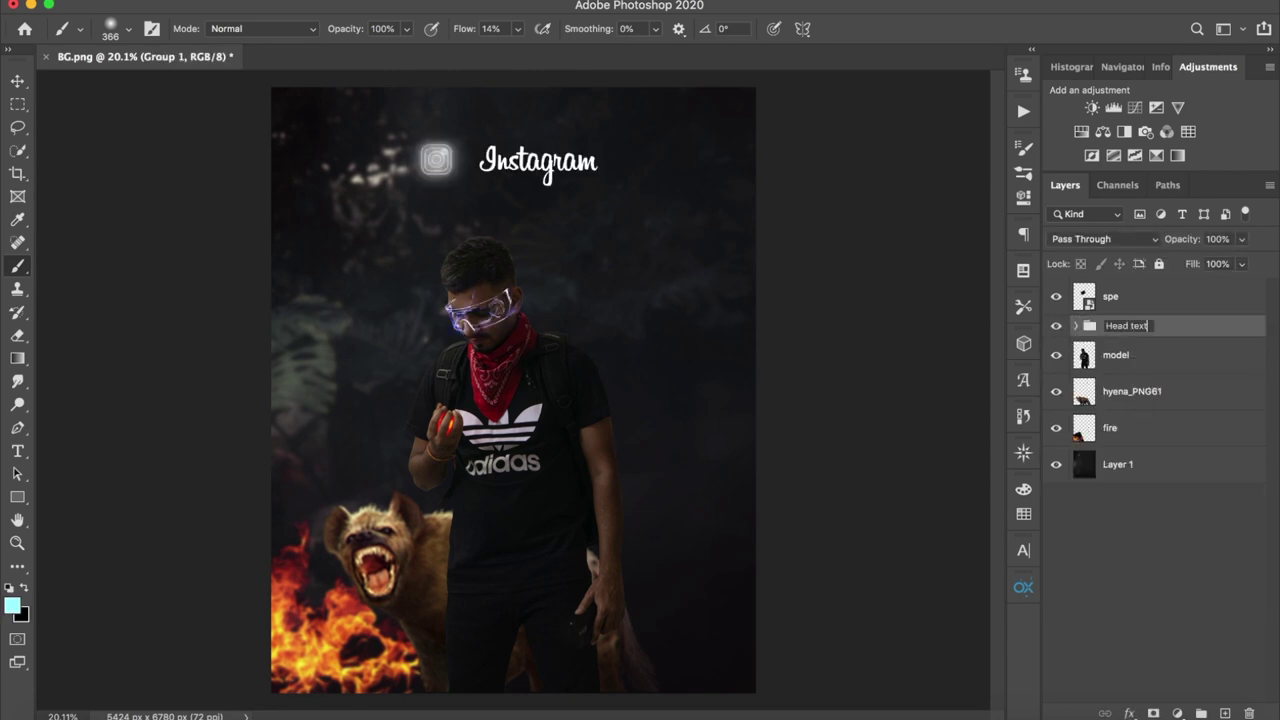
pyautogui.moveTo(1087, 318); pyautogui.dragTo(1124, 263)
# Zoom into the face and size the Eraser on the spe glasses layer's pixels
pyautogui.click(702, 367)
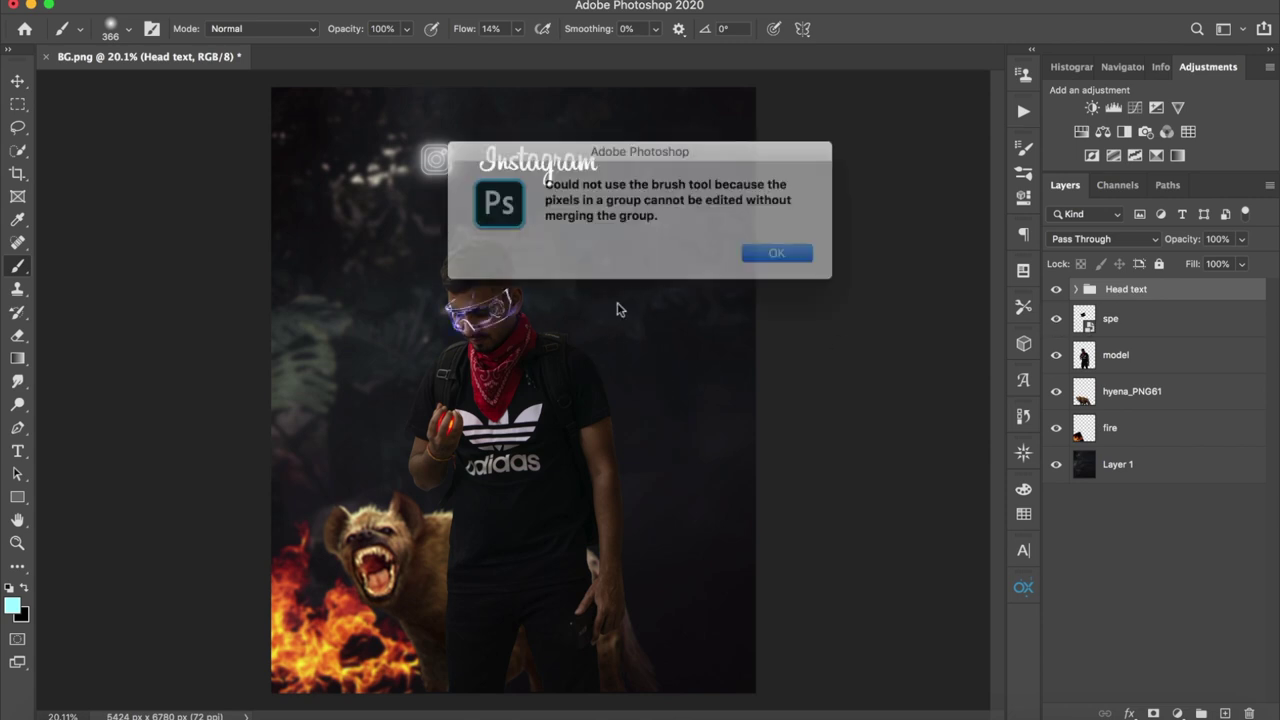
pyautogui.press('Return')
pyautogui.click(1130, 318)
pyautogui.scroll(10, 490, 292)
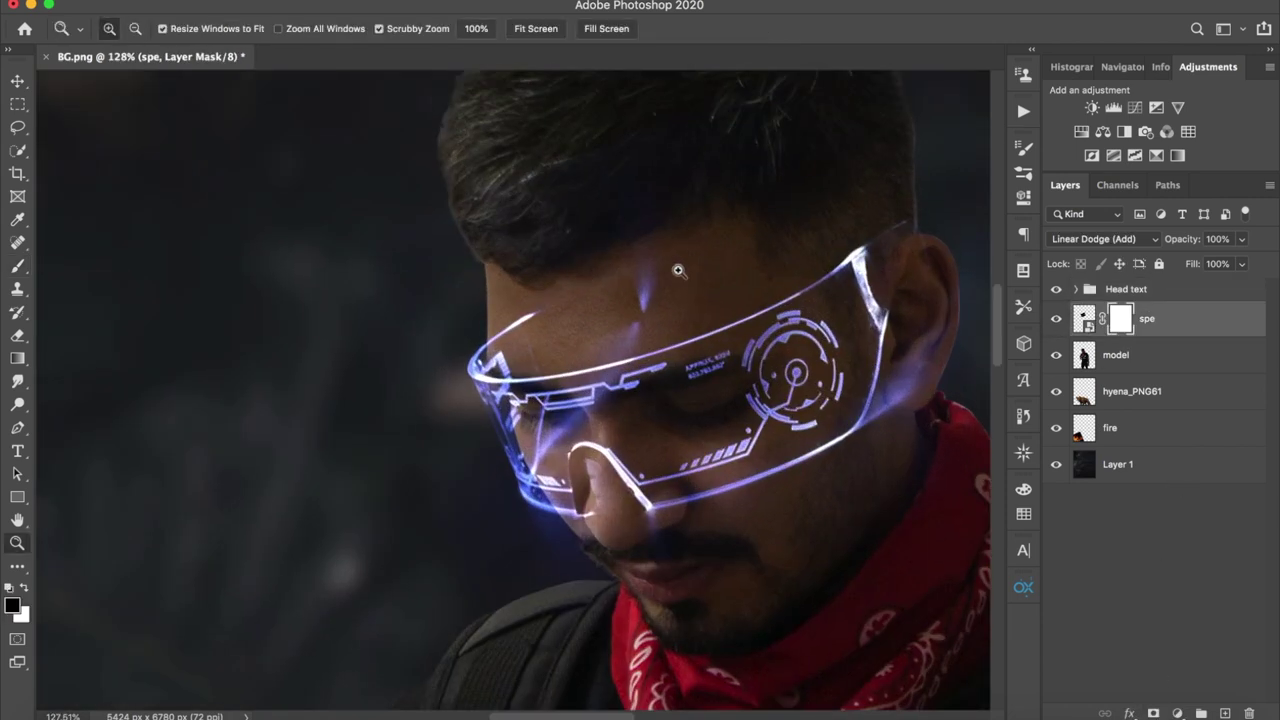
pyautogui.moveTo(733, 212); pyautogui.dragTo(573, 252)
pyautogui.press('e')
pyautogui.moveTo(662, 263); pyautogui.dragTo(628, 266)
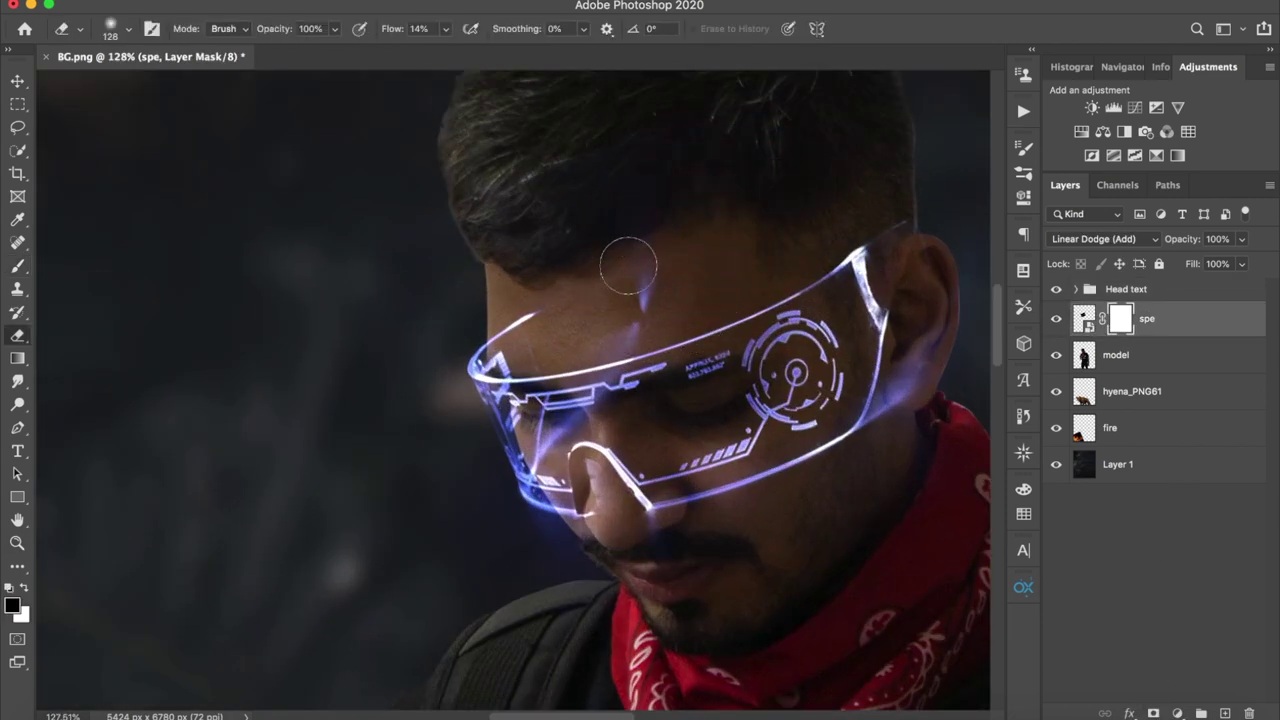
pyautogui.click(1084, 318)
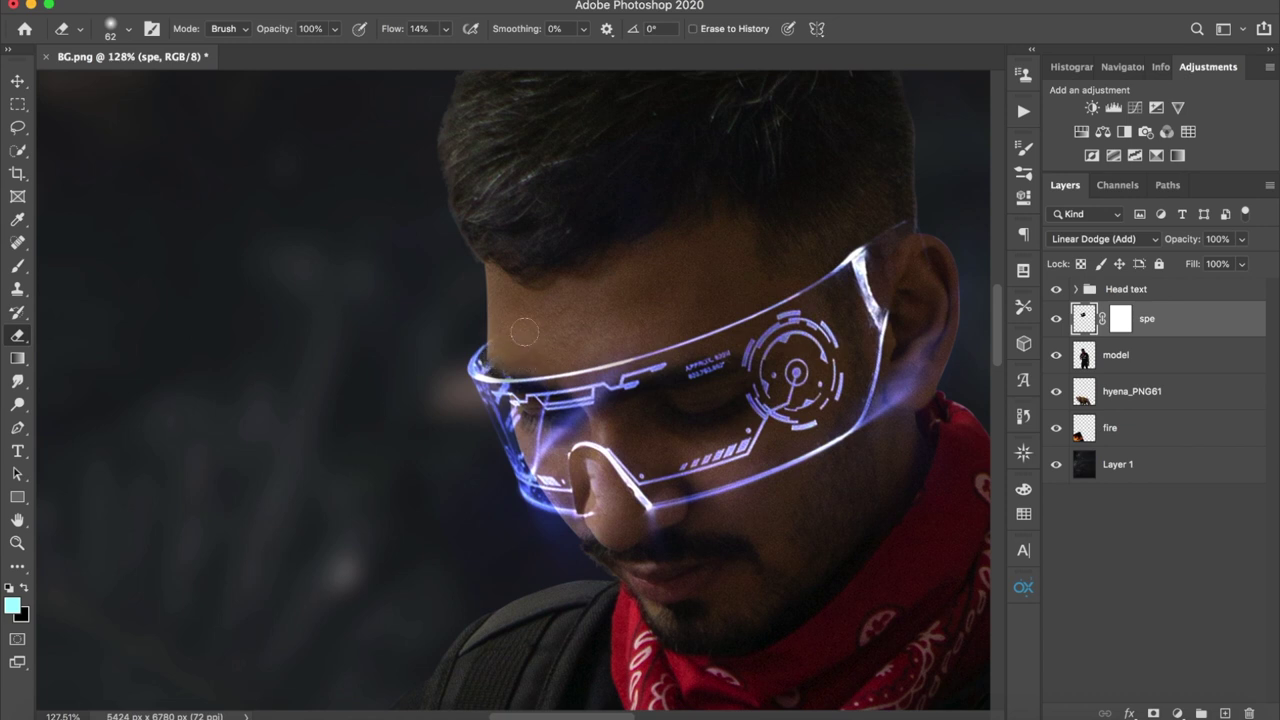
# Erase the purple glow spill below the ear and near the nose, then zoom out
pyautogui.moveTo(885, 185); pyautogui.dragTo(780, 140)
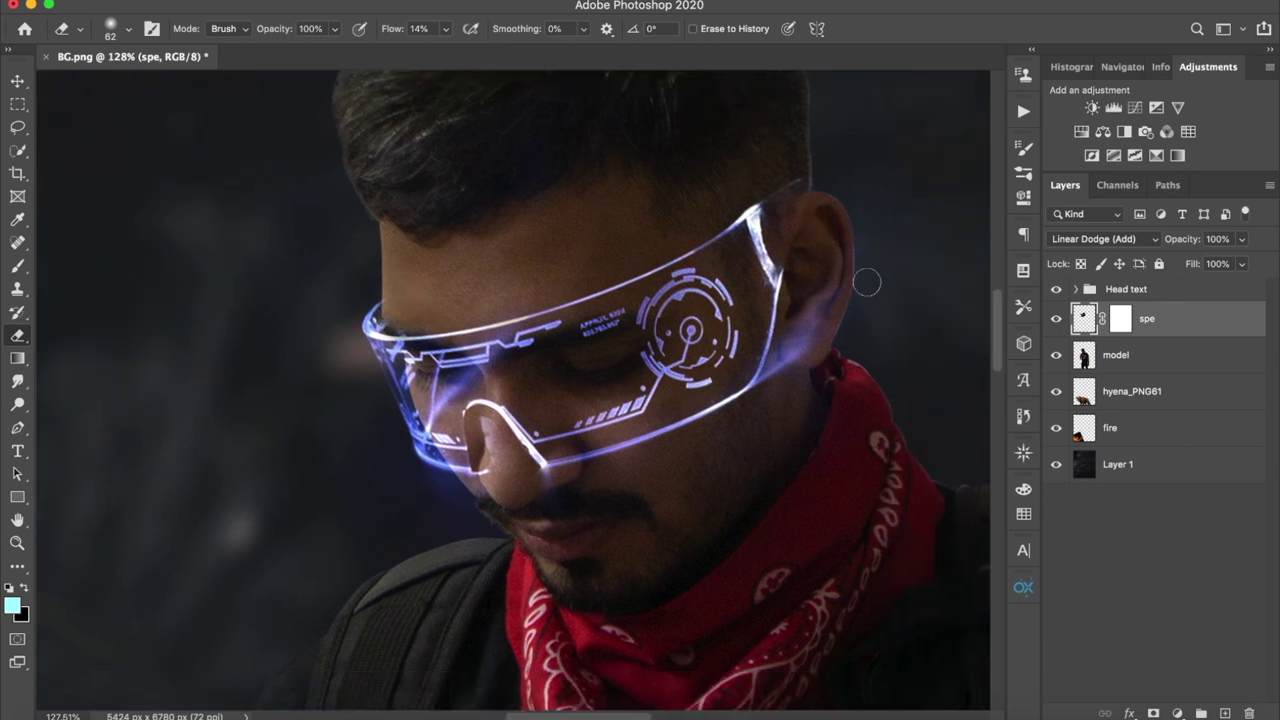
pyautogui.moveTo(840, 305); pyautogui.dragTo(787, 370)
pyautogui.hotkey('ctrl', '+')
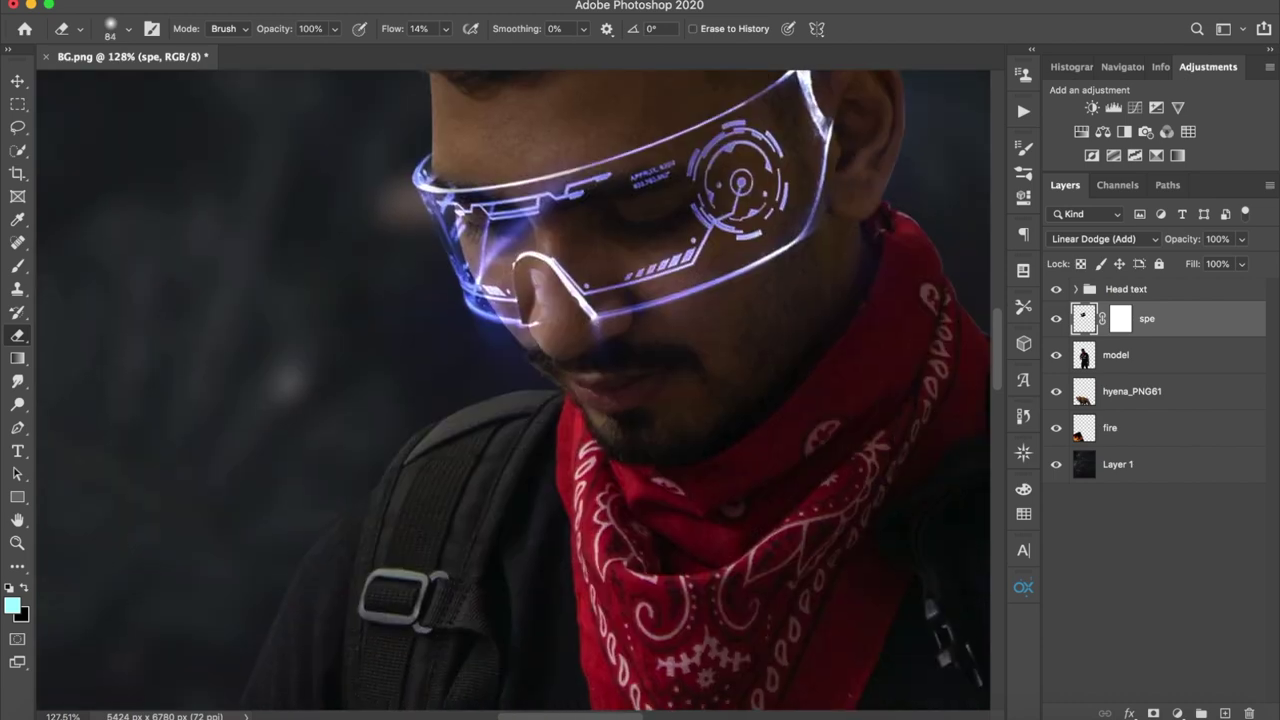
pyautogui.hotkey('ctrl', '+')
pyautogui.moveTo(590, 322); pyautogui.dragTo(529, 340)
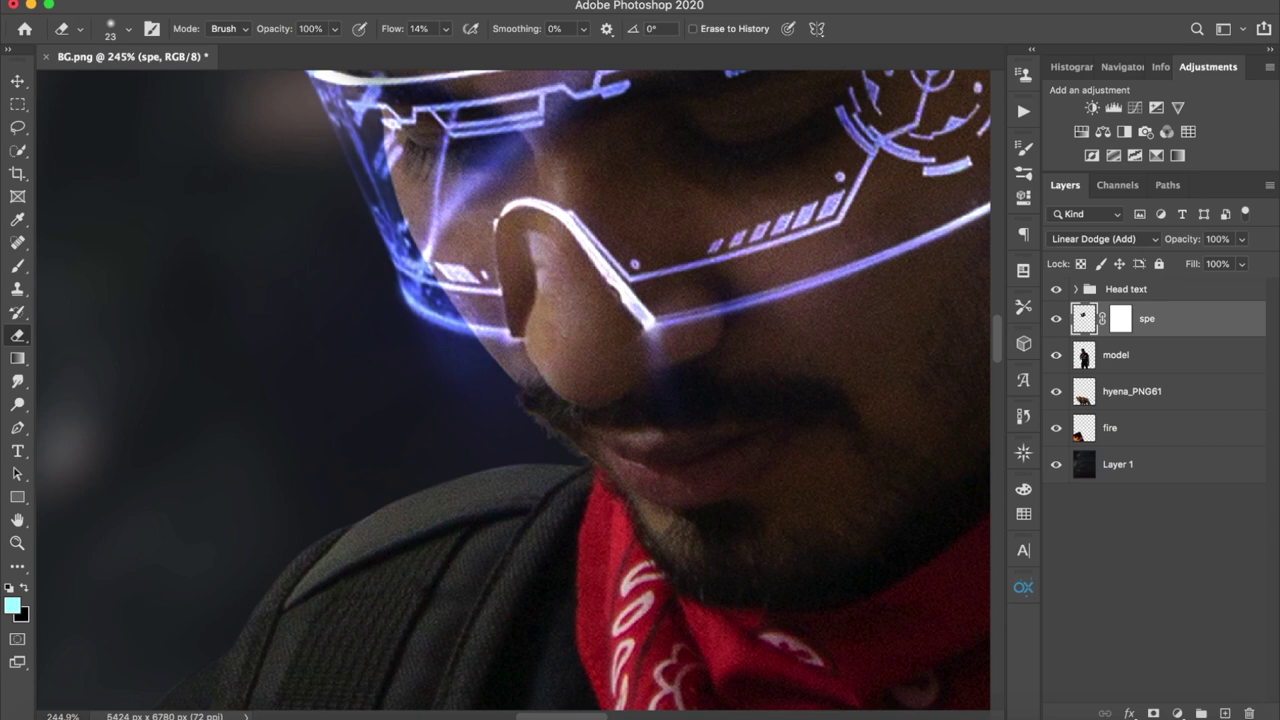
pyautogui.moveTo(640, 352); pyautogui.dragTo(440, 352)
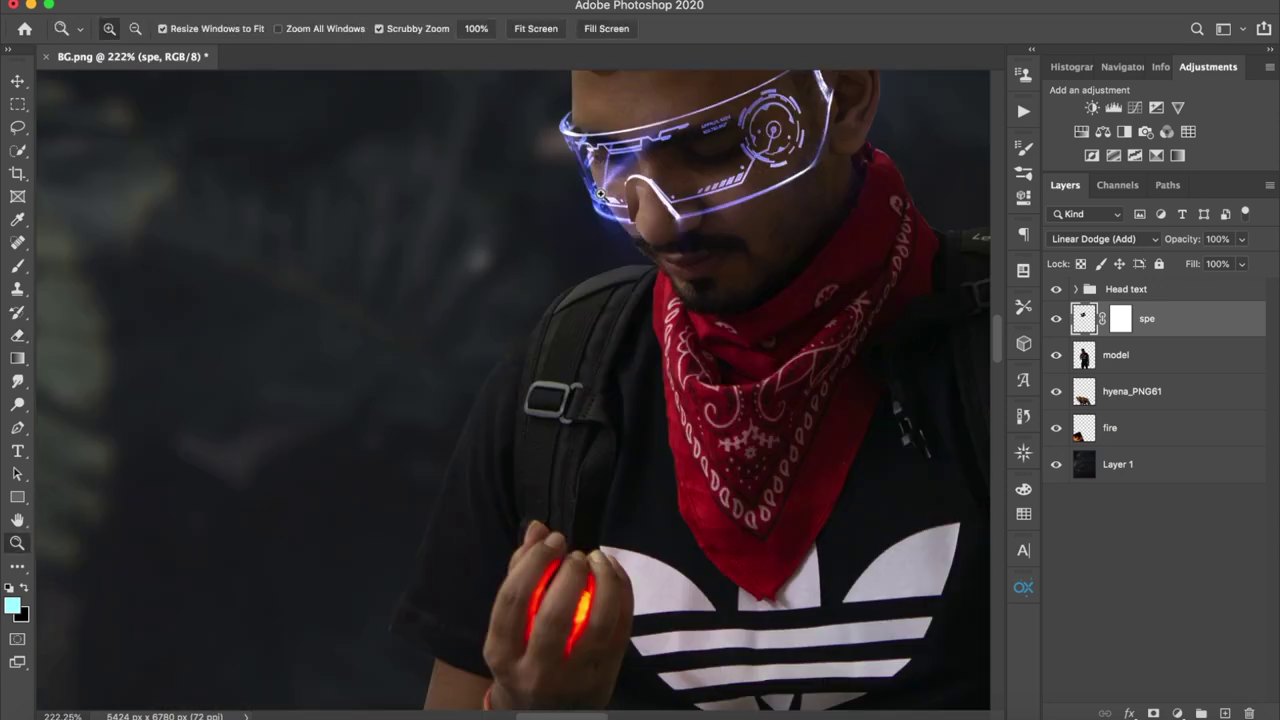
pyautogui.moveTo(685, 310)
pyautogui.mouseDown()
pyautogui.moveTo(780, 283)
pyautogui.moveTo(954, 369)
pyautogui.mouseUp()
# Add a clipped Hue/Saturation layer to spe (Hue -24, Saturation -33), turning the glow cyan-blue
pyautogui.click(1056, 391)
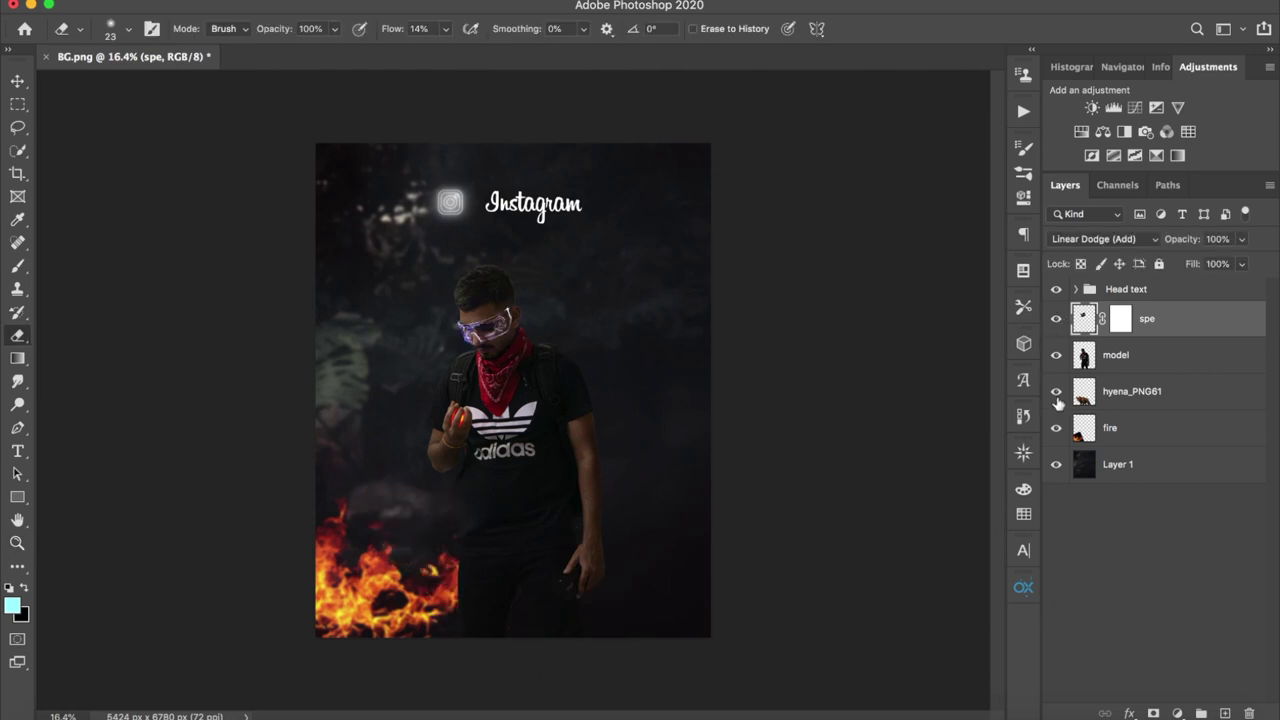
pyautogui.click(1056, 391)
pyautogui.moveTo(490, 320); pyautogui.dragTo(660, 306)
pyautogui.click(1081, 131)
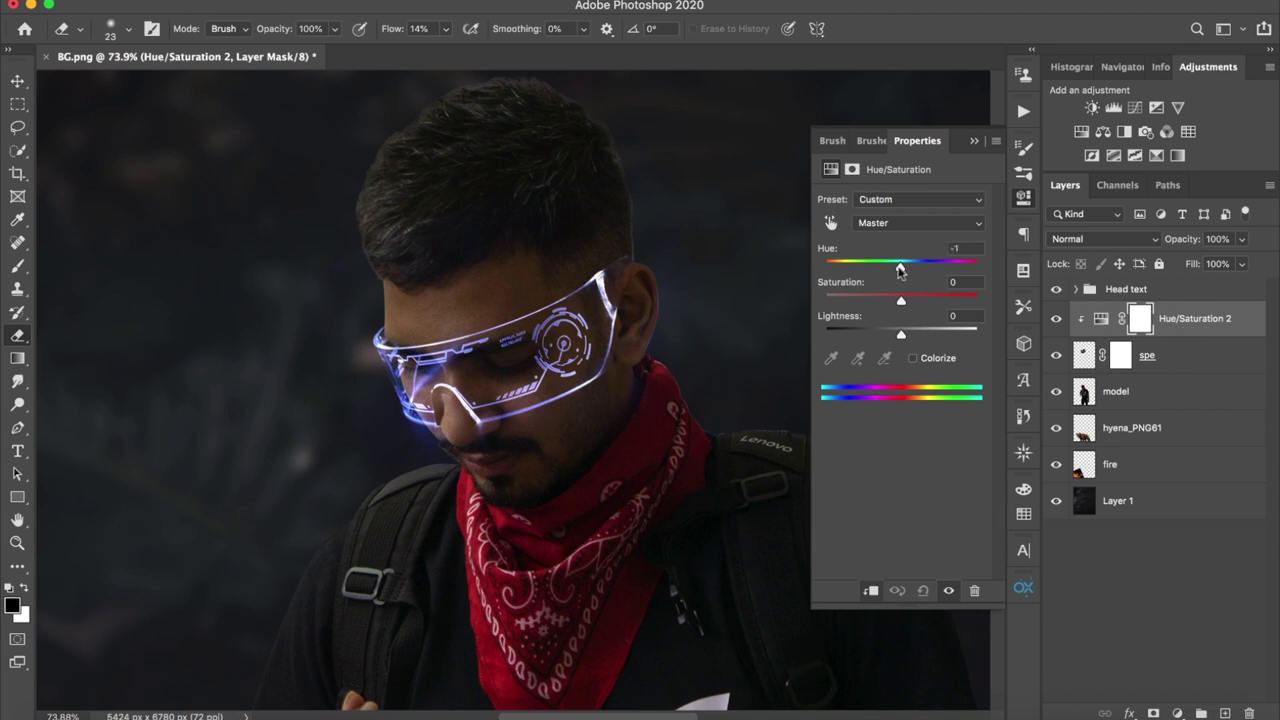
pyautogui.moveTo(930, 268); pyautogui.dragTo(878, 272)
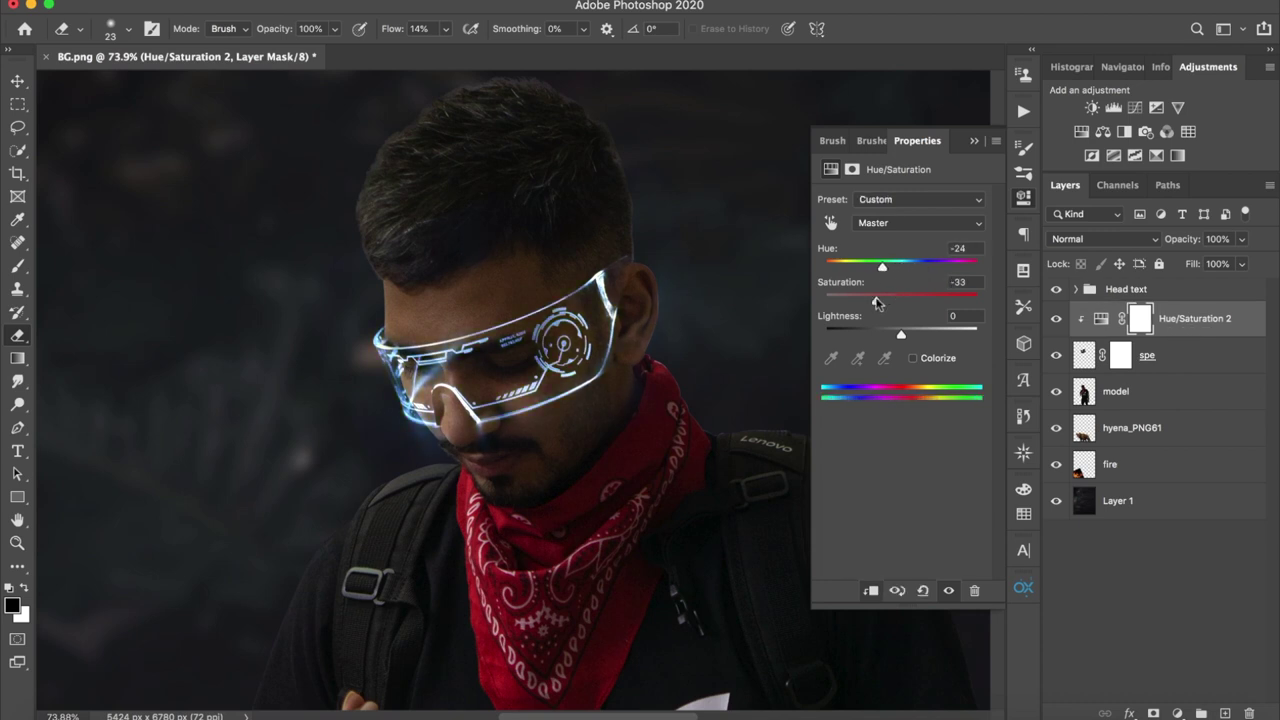
# Paint black on spe's layer mask to hide stray glow around the head and chest
pyautogui.click(1100, 360)
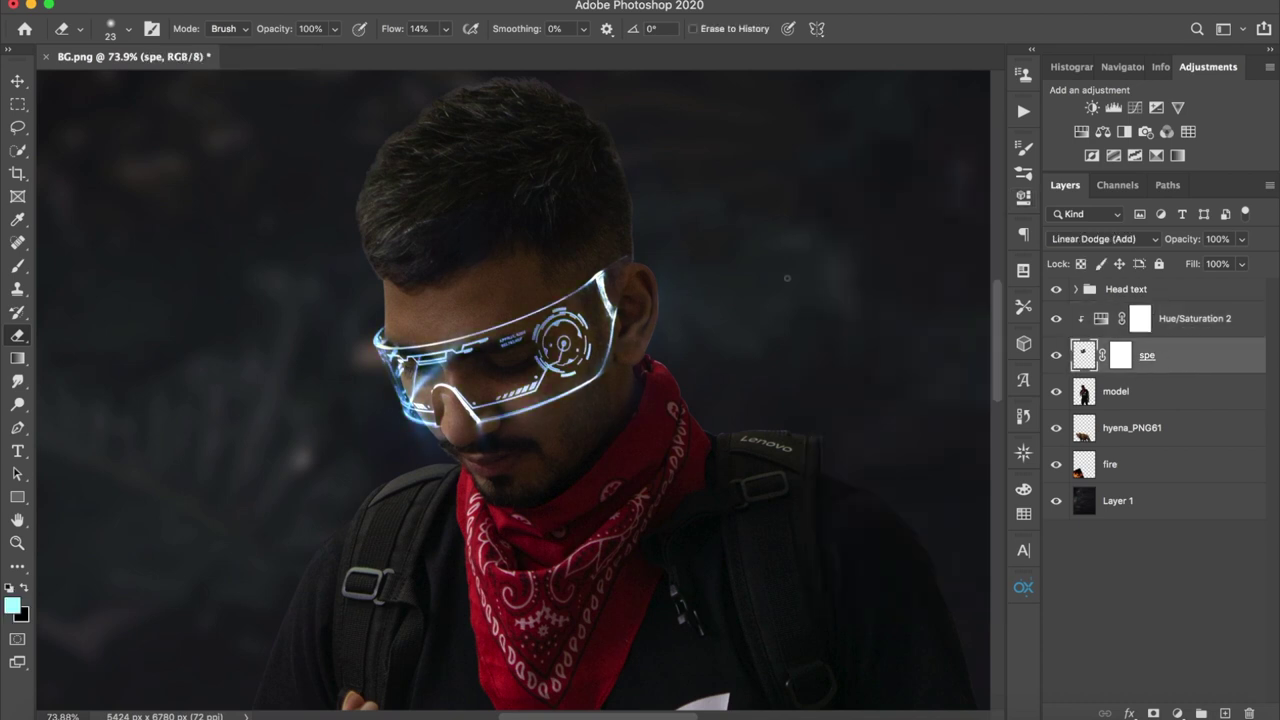
pyautogui.press('z')
pyautogui.moveTo(737, 177); pyautogui.dragTo(754, 131)
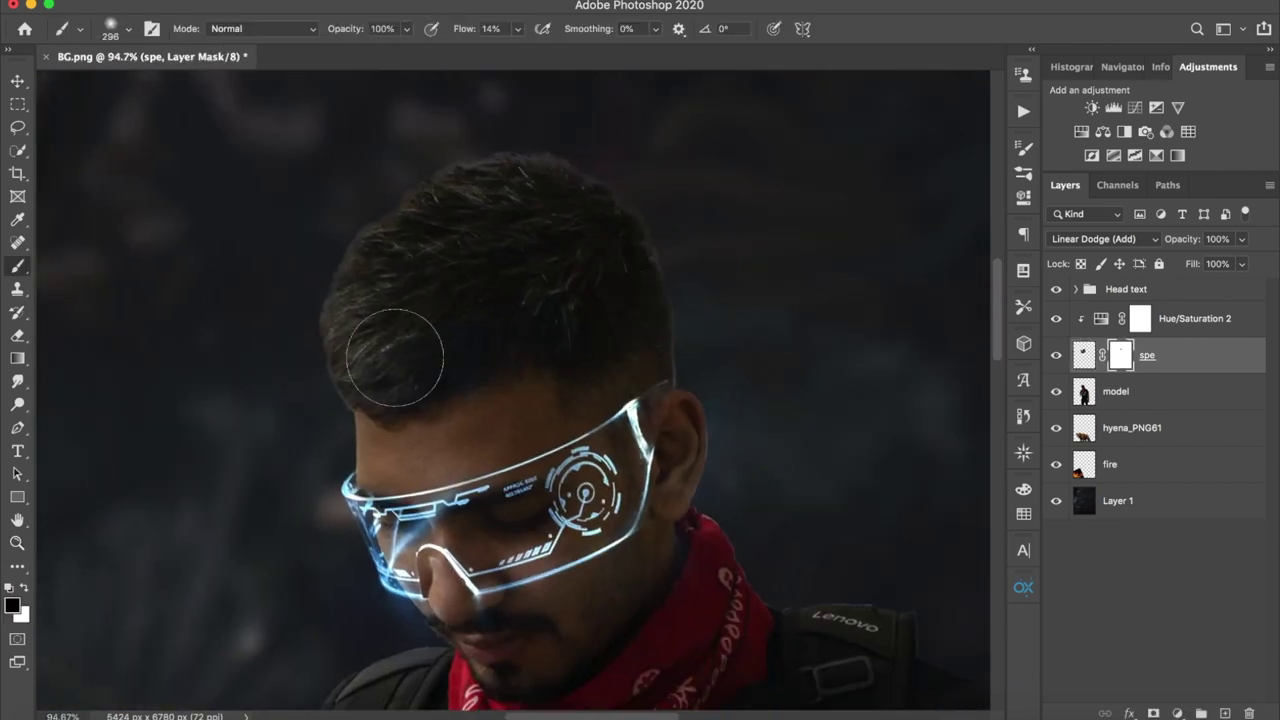
pyautogui.scroll(-3, 295, 387)
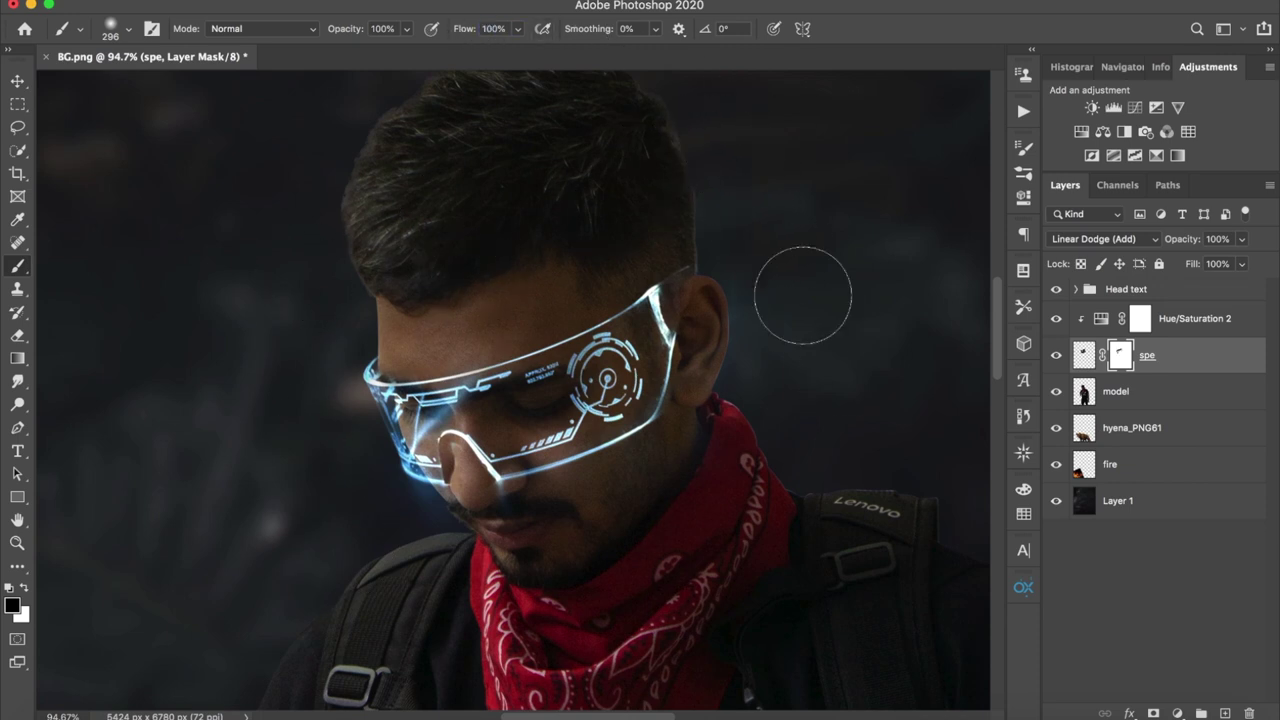
pyautogui.moveTo(792, 497); pyautogui.dragTo(826, 337)
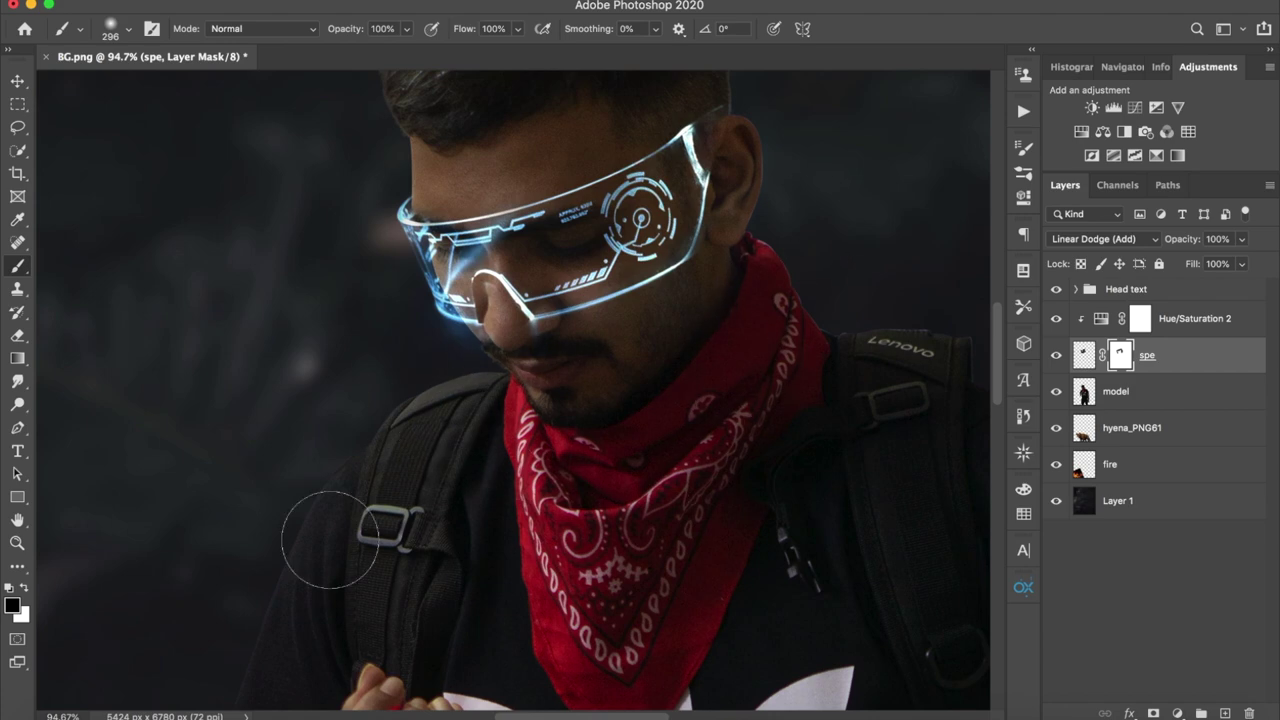
pyautogui.keyDown('ctrl'); pyautogui.click(1120, 355); pyautogui.keyUp('ctrl')
pyautogui.hotkey('ctrl', 'd')
pyautogui.press('z')
pyautogui.hotkey('ctrl', '0')
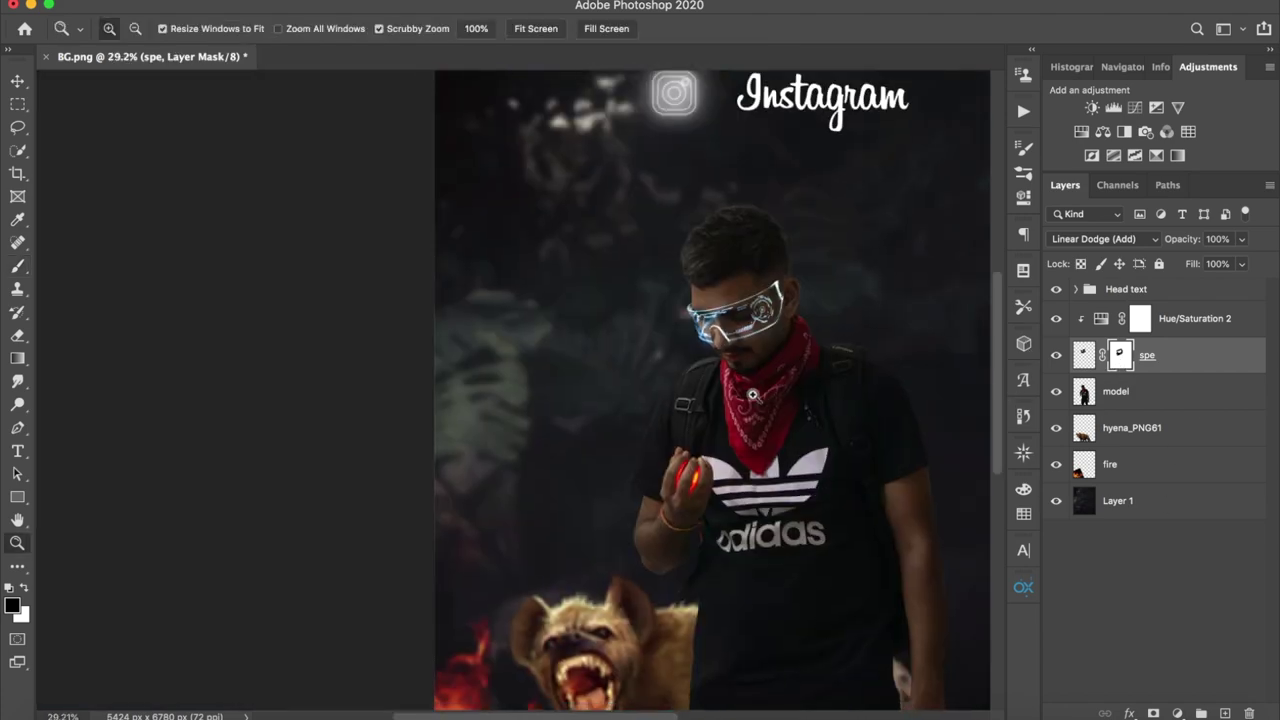
# Darken the hyena with a clipped Hue/Saturation layer at Lightness -53
pyautogui.press('b')
pyautogui.click(1130, 428)
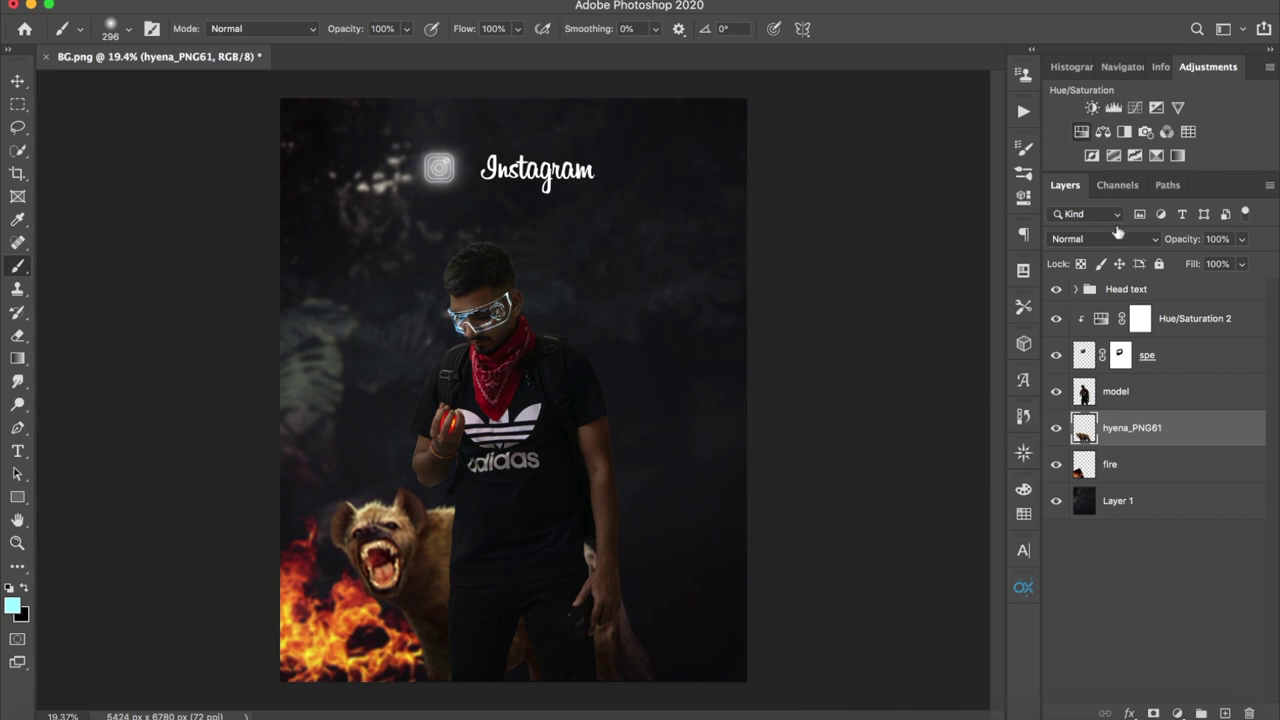
pyautogui.click(1081, 131)
pyautogui.moveTo(901, 334); pyautogui.dragTo(860, 336)
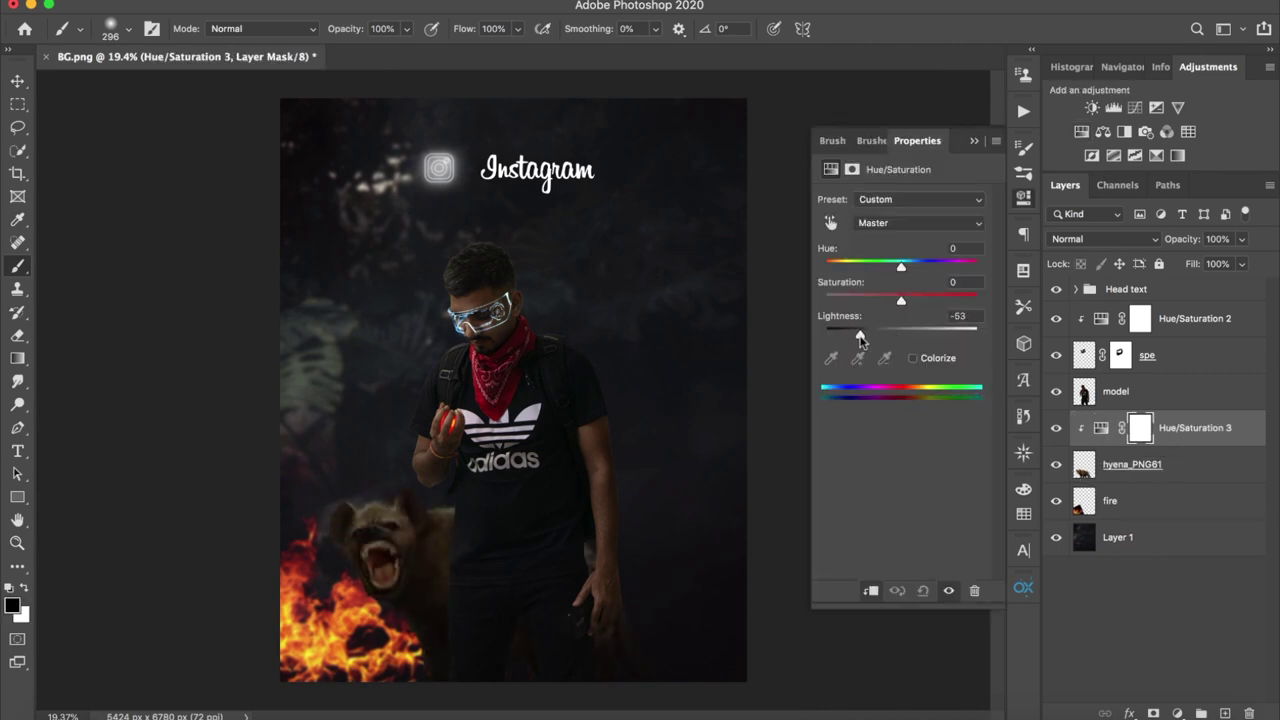
pyautogui.click(1023, 197)
# Mute the man with a clipped Hue/Saturation layer at Saturation -15, Lightness -24
pyautogui.click(1116, 391)
pyautogui.click(1081, 131)
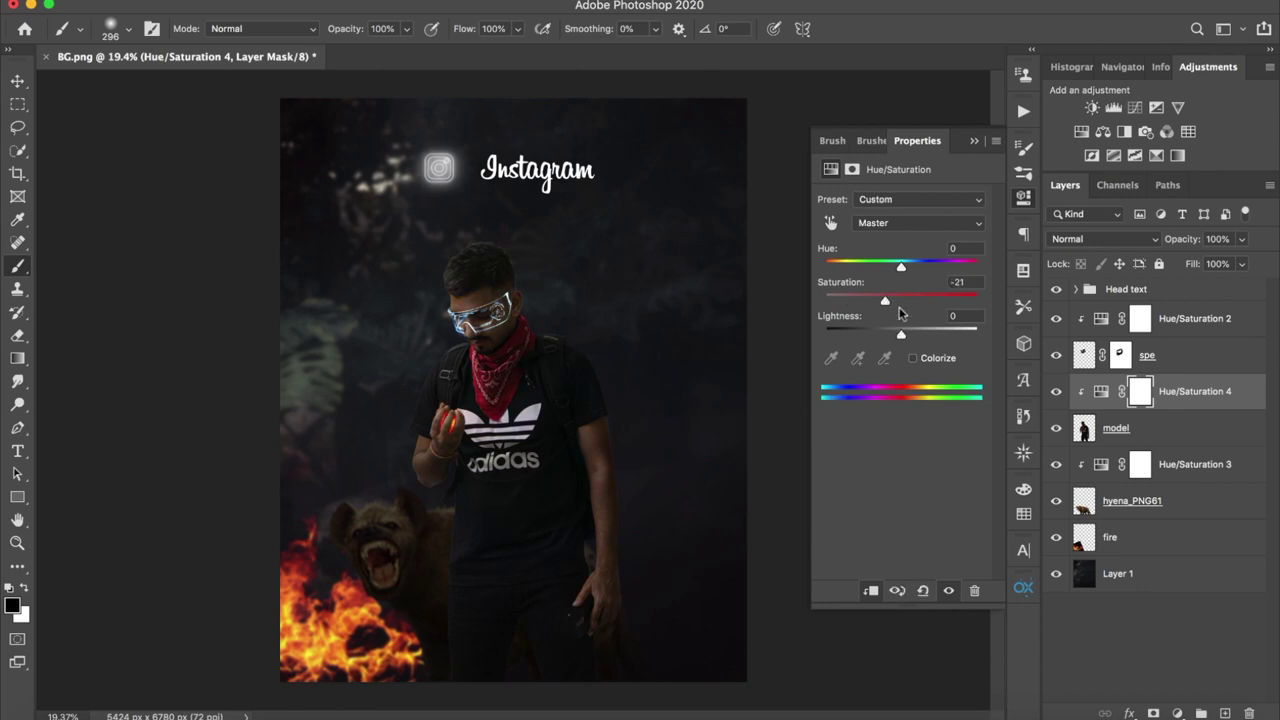
pyautogui.moveTo(888, 337); pyautogui.dragTo(885, 340)
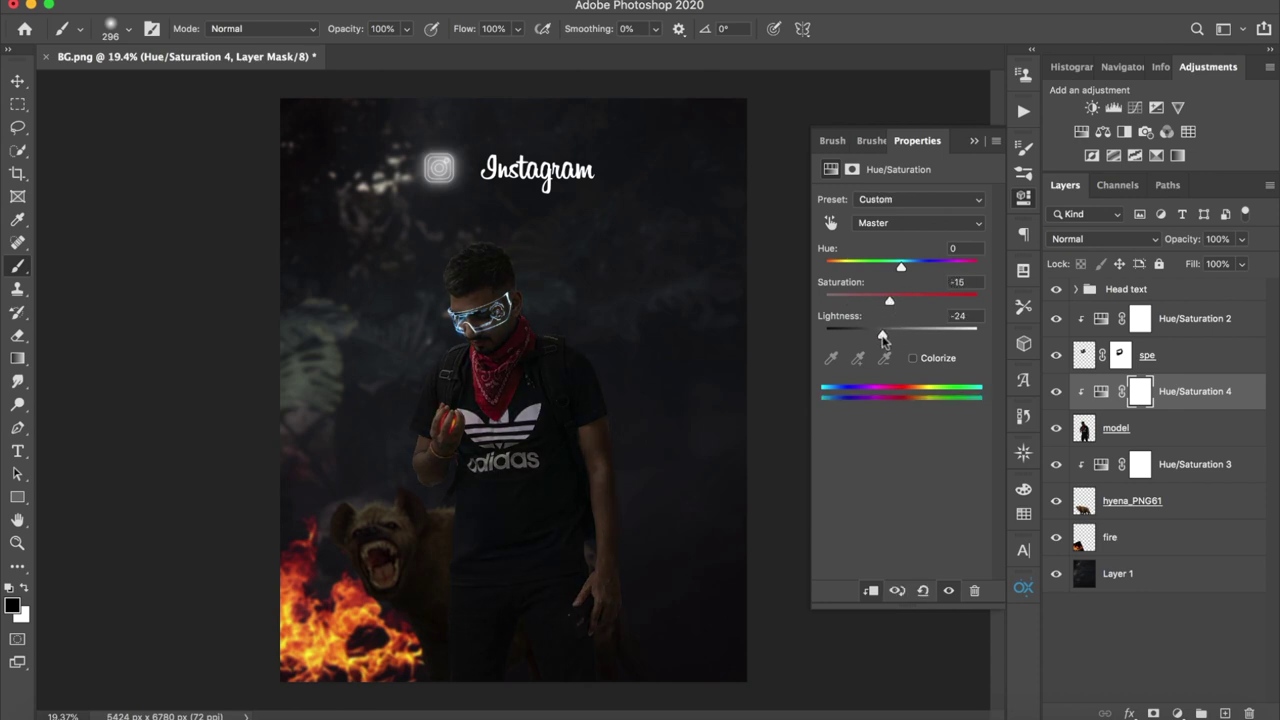
pyautogui.click(972, 143)
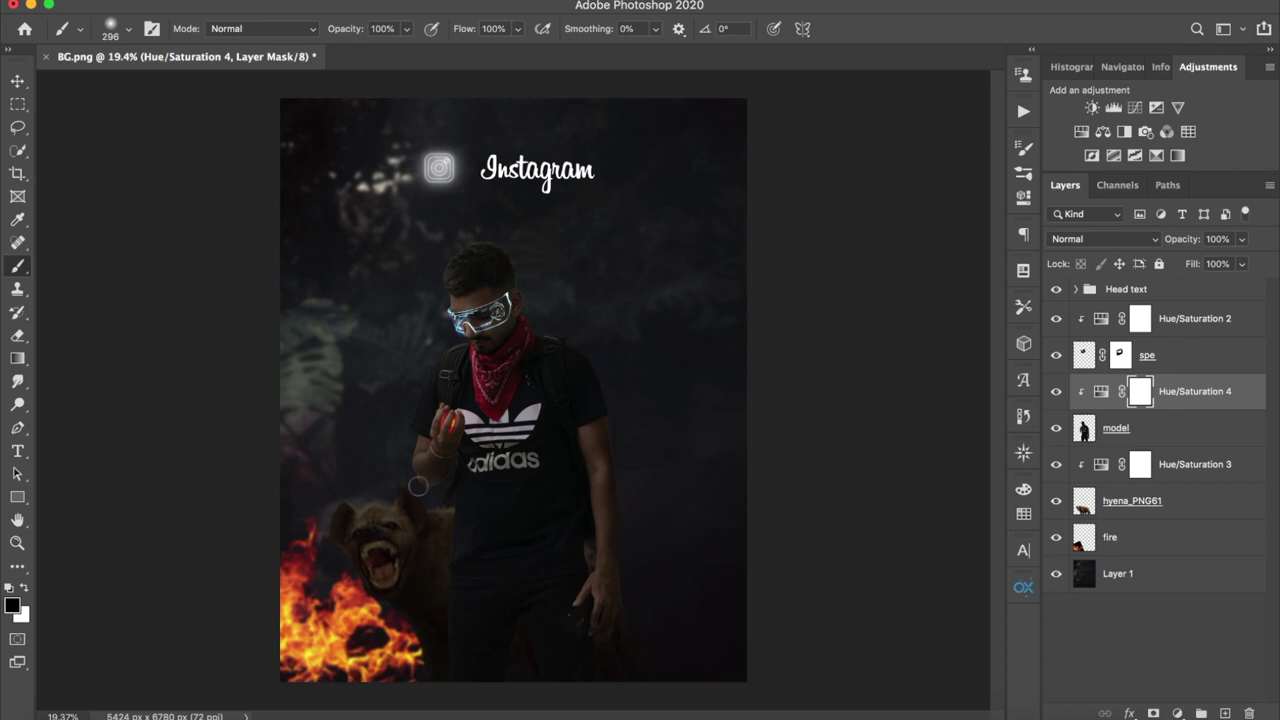
pyautogui.click(1094, 514)
# Sample a light orange from the flames and choose the Fog 3 brush
pyautogui.click(1163, 537)
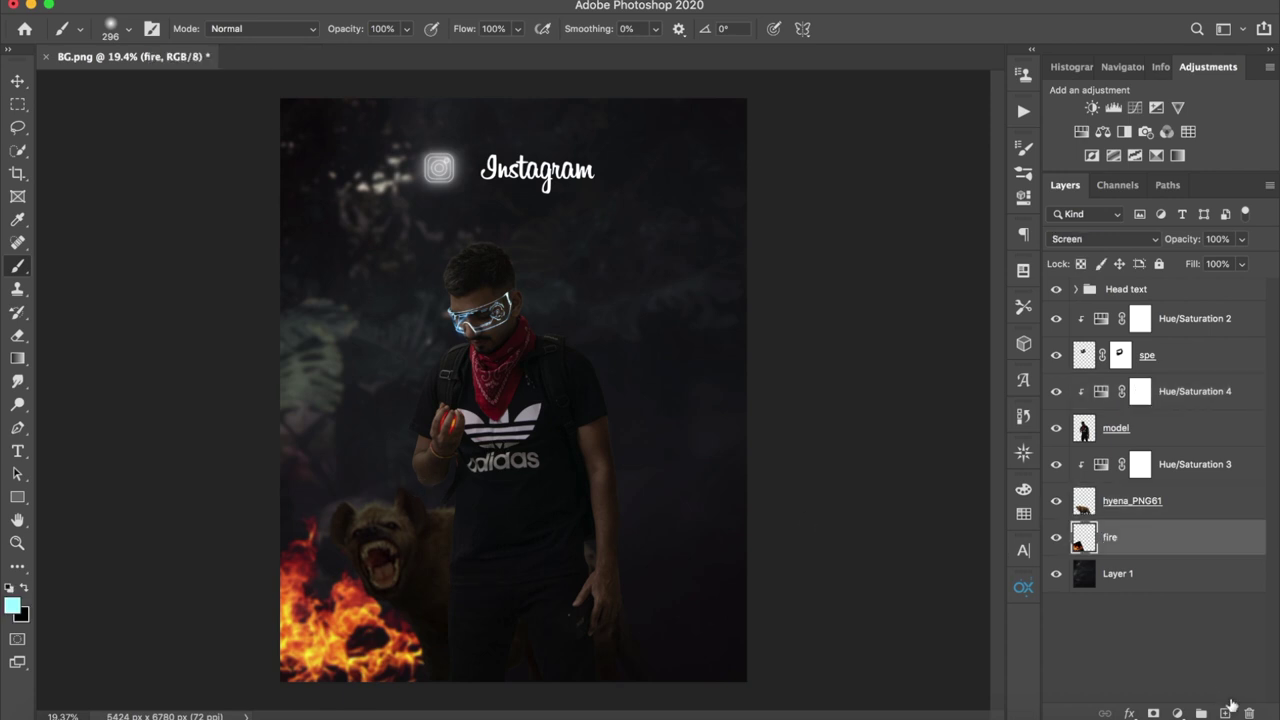
pyautogui.keyDown('alt'); pyautogui.click(337, 606); pyautogui.keyUp('alt')
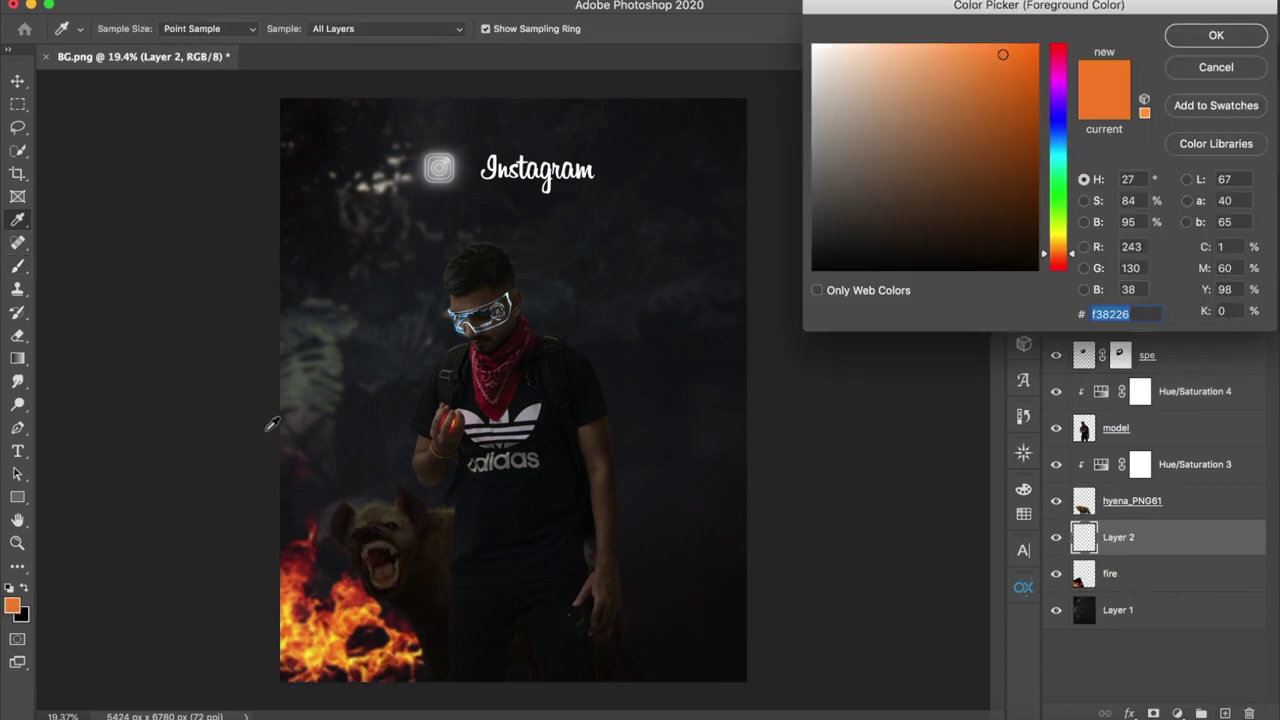
pyautogui.press('Return')
pyautogui.click(129, 30)
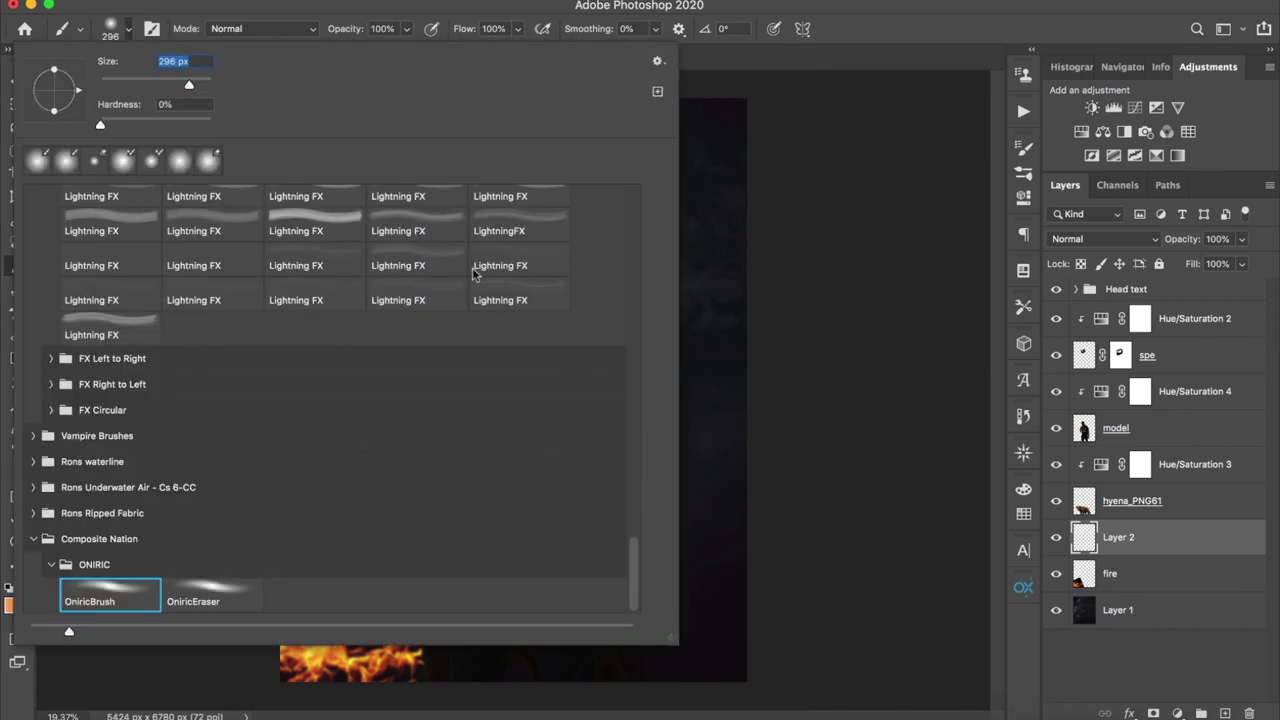
pyautogui.moveTo(634, 545); pyautogui.dragTo(632, 392)
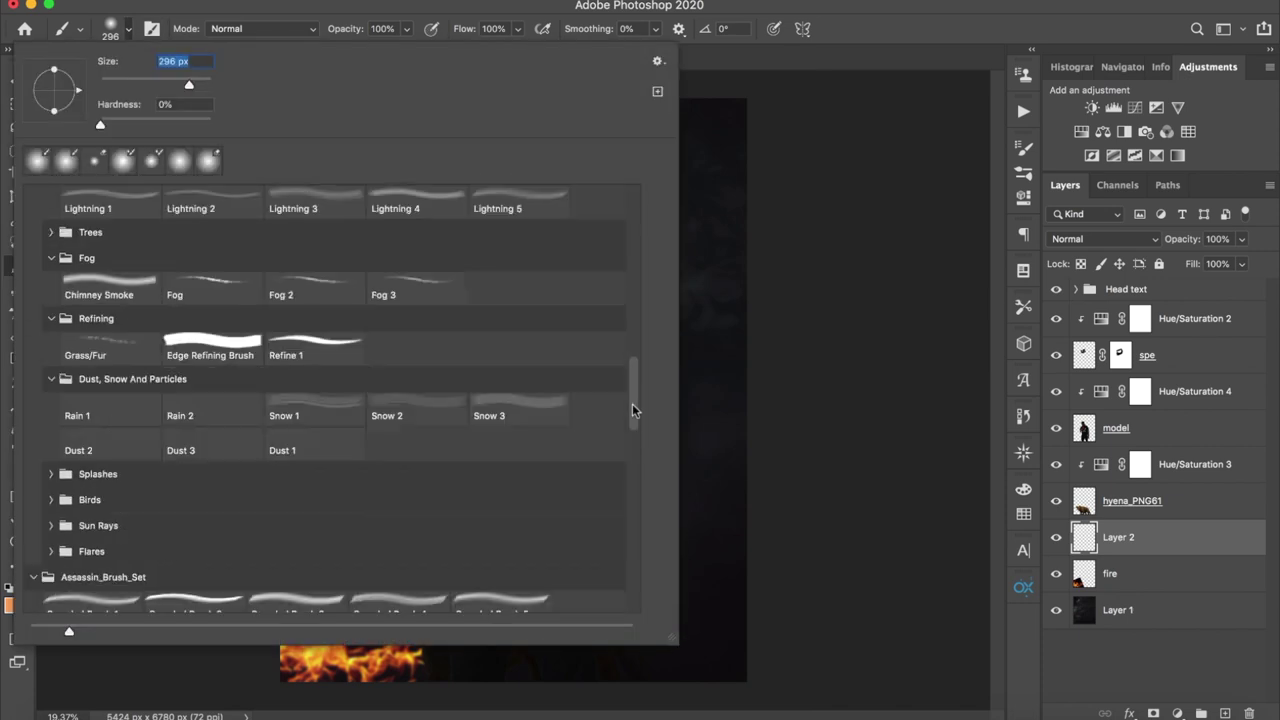
pyautogui.doubleClick(419, 373)
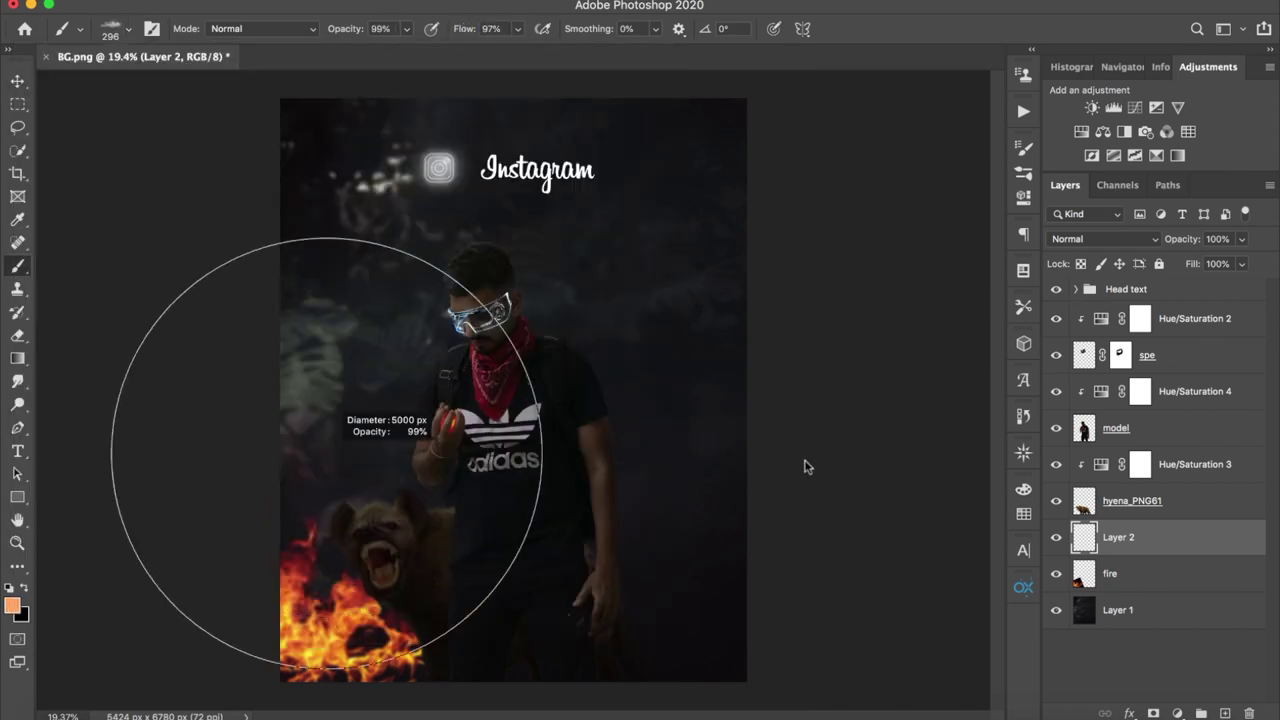
# Try painting orange fog on the fire layer, then remove those strokes
pyautogui.moveTo(329, 471); pyautogui.dragTo(130, 490)
pyautogui.hotkey('ctrl', 'z')
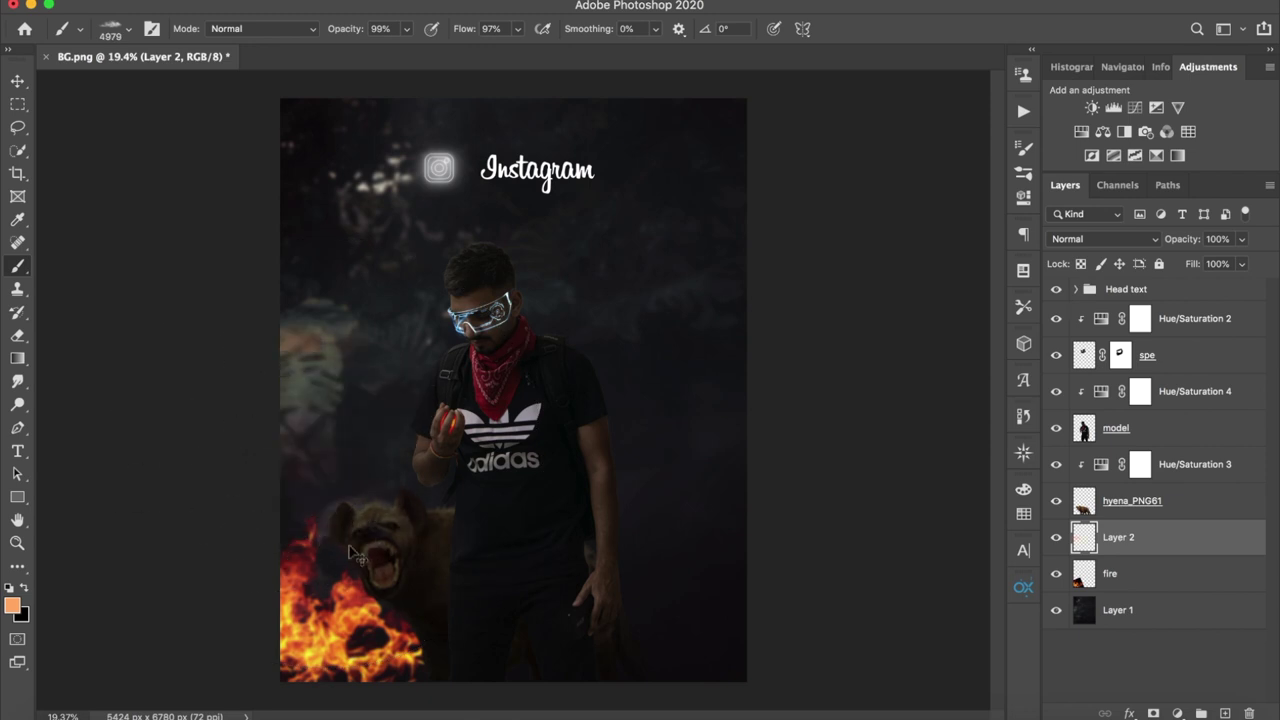
pyautogui.click(1110, 573)
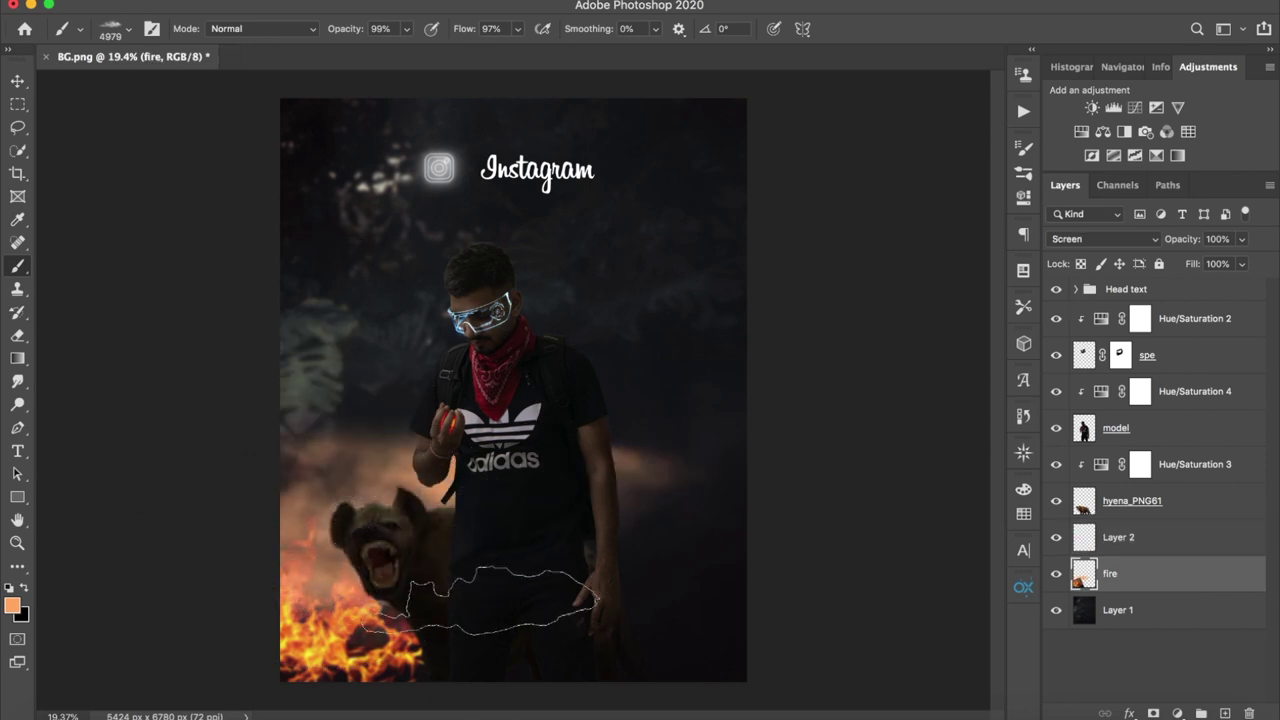
pyautogui.moveTo(430, 430); pyautogui.dragTo(170, 455)
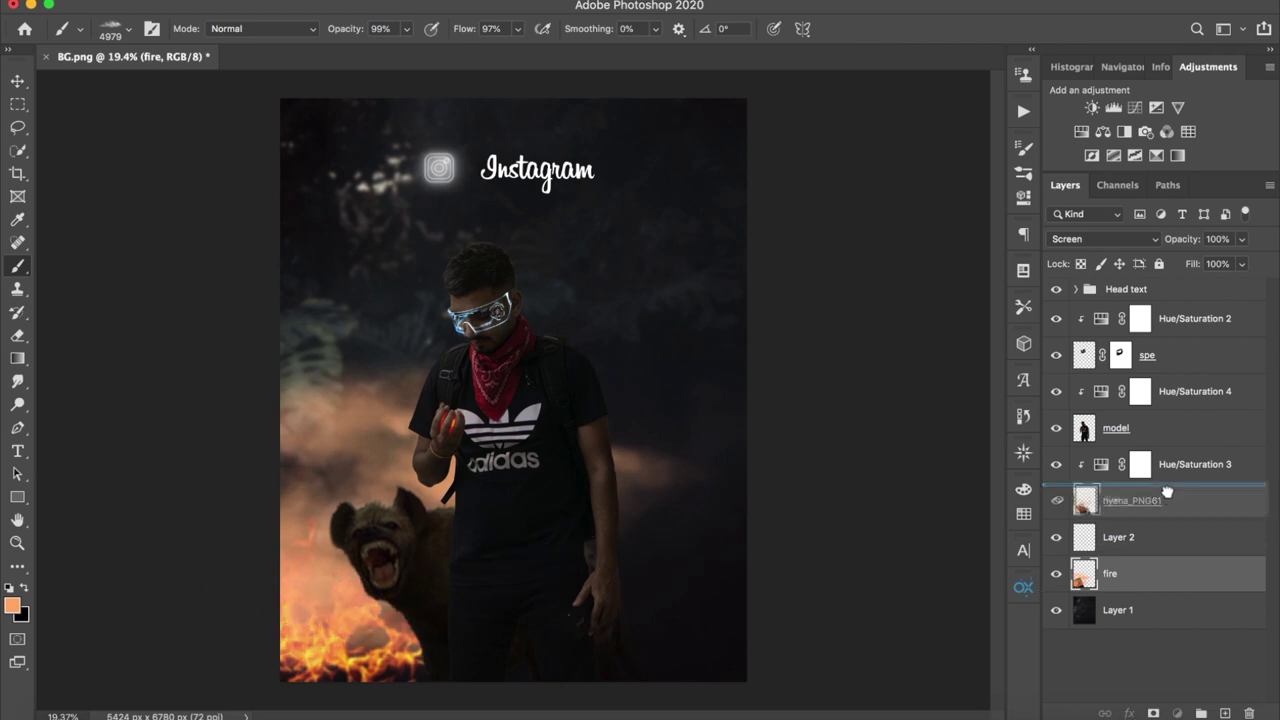
pyautogui.moveTo(1110, 573); pyautogui.dragTo(1166, 482)
pyautogui.hotkey('ctrl', 'z')
pyautogui.moveTo(380, 620); pyautogui.dragTo(300, 540)
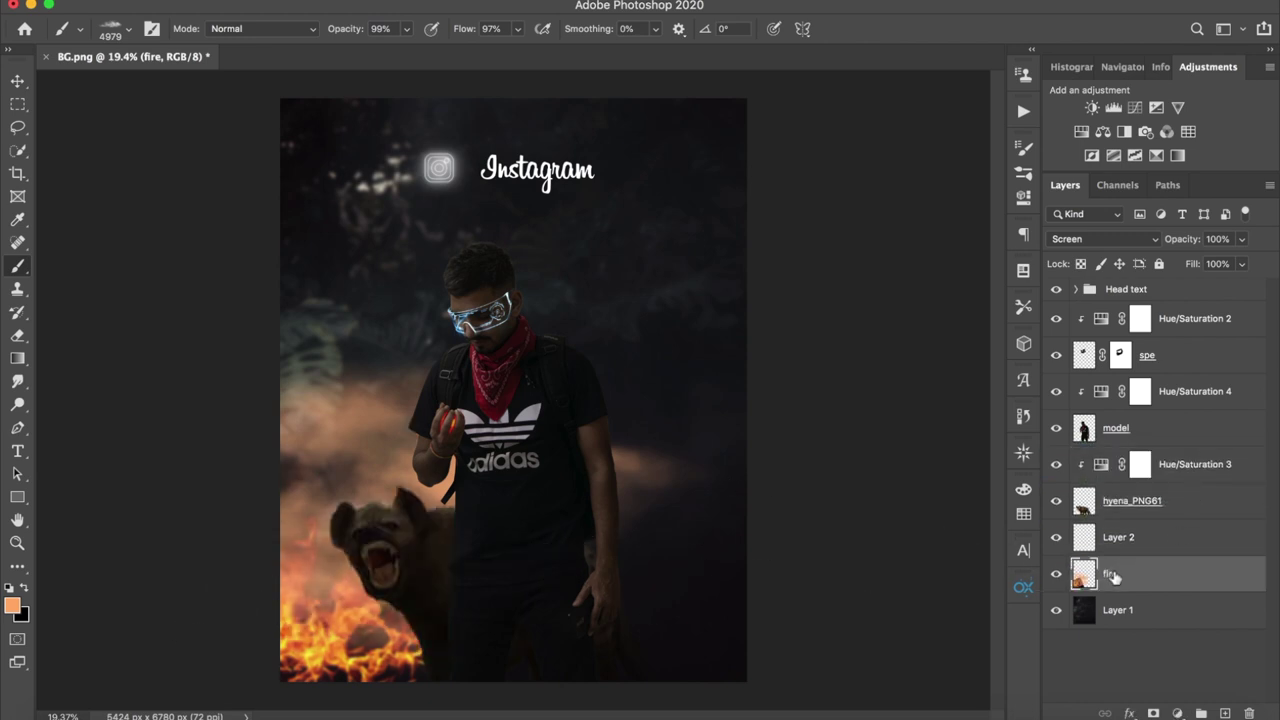
pyautogui.moveTo(300, 440)
pyautogui.mouseDown()
pyautogui.moveTo(420, 400)
pyautogui.moveTo(400, 640)
pyautogui.mouseUp()
pyautogui.moveTo(420, 500); pyautogui.dragTo(650, 480)
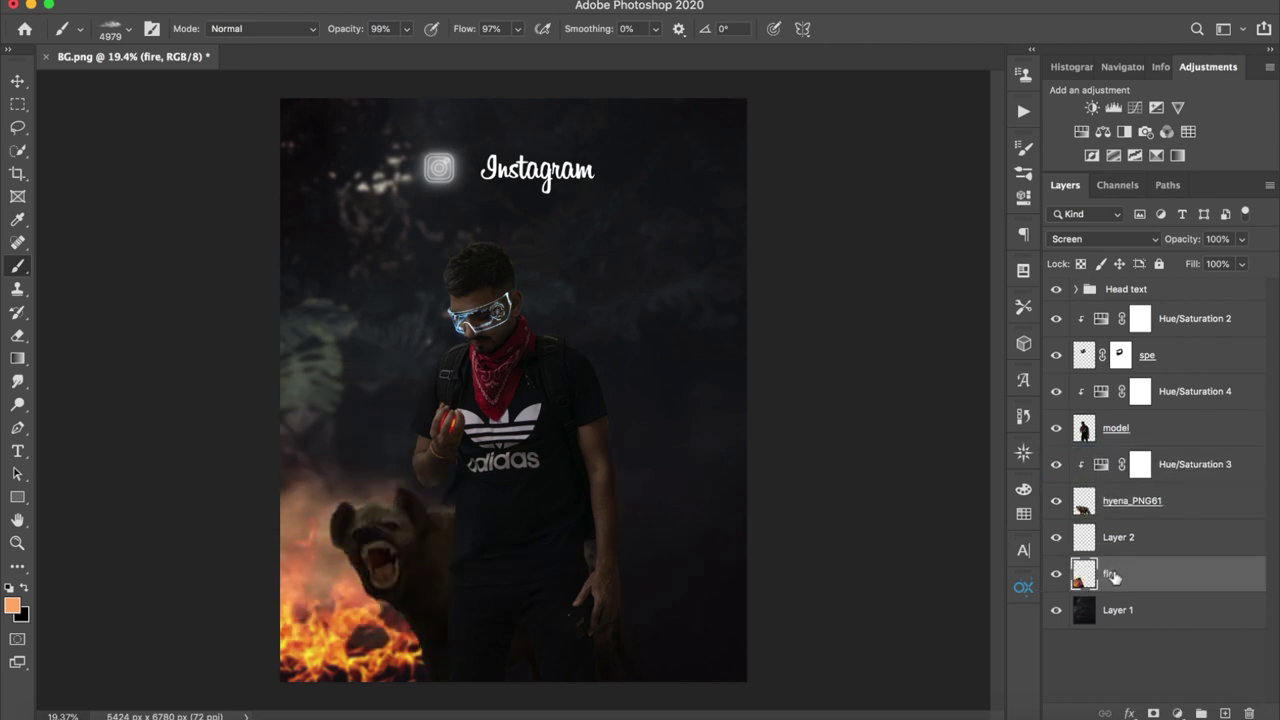
# Paint orange smoke on a new Layer 3 and move it below the fire layer
pyautogui.click(1226, 713)
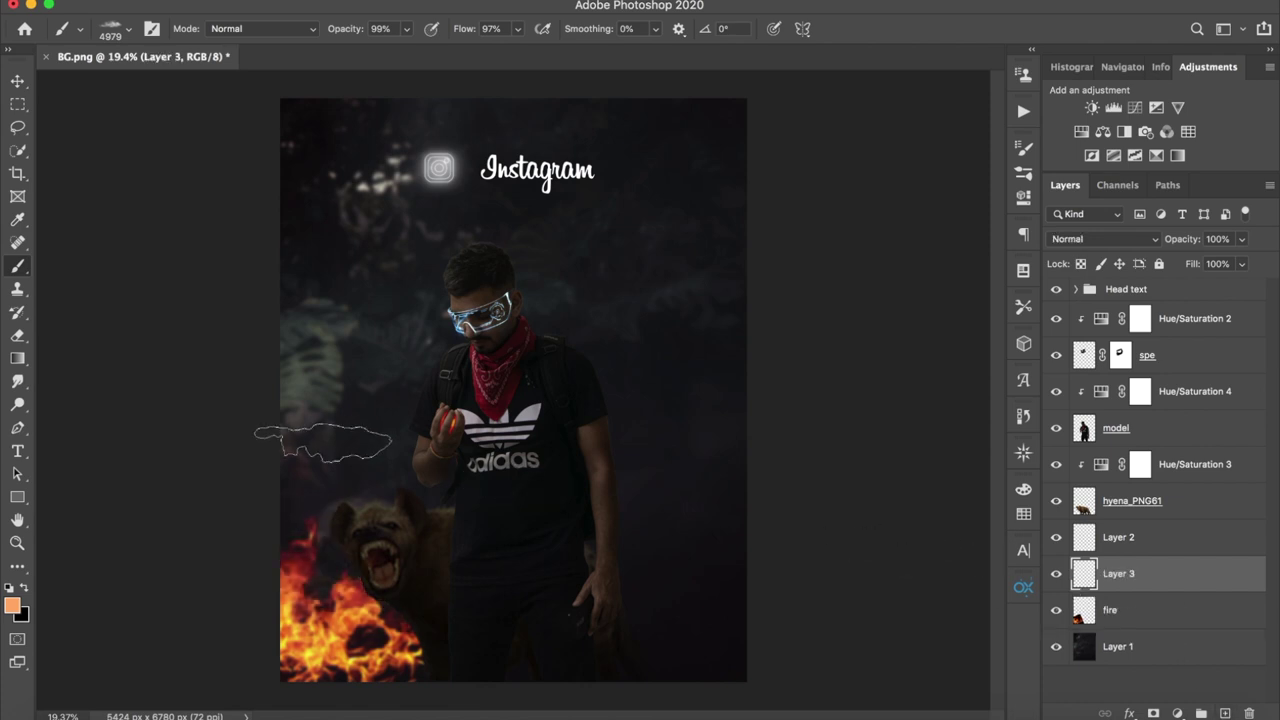
pyautogui.moveTo(326, 440)
pyautogui.mouseDown()
pyautogui.moveTo(262, 507)
pyautogui.moveTo(511, 535)
pyautogui.moveTo(343, 408)
pyautogui.mouseUp()
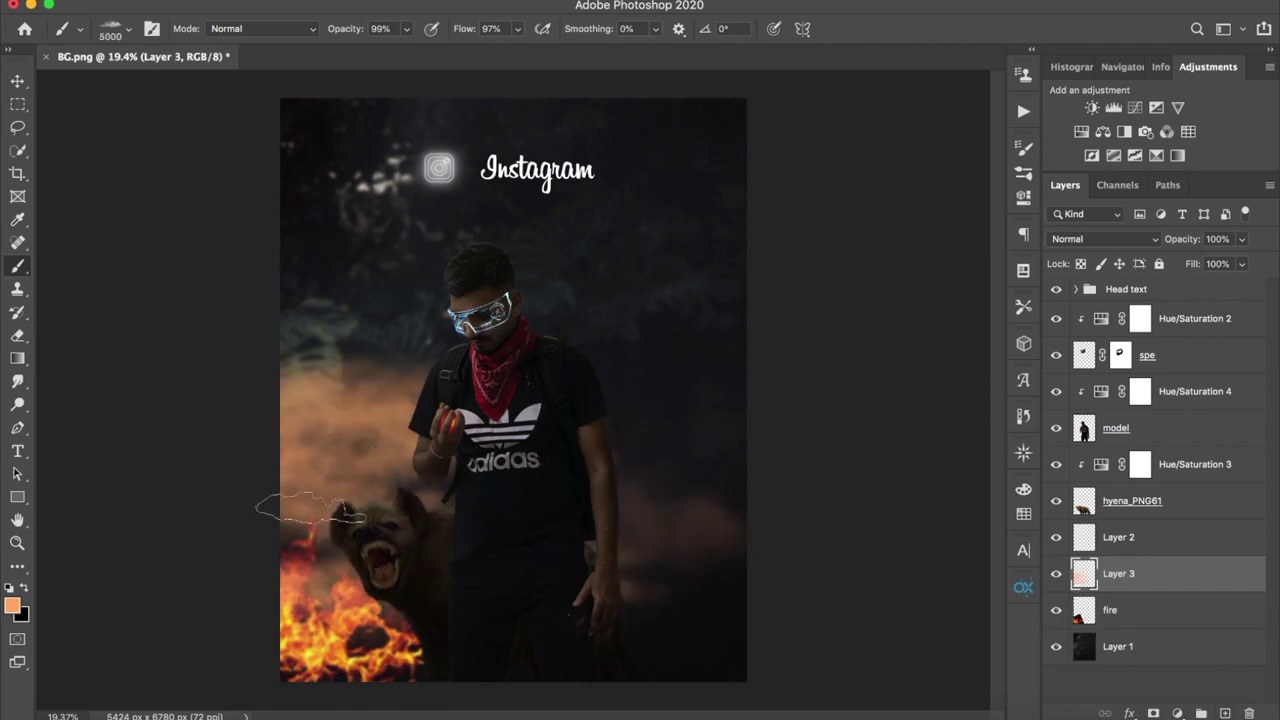
pyautogui.moveTo(1180, 587); pyautogui.dragTo(1150, 628)
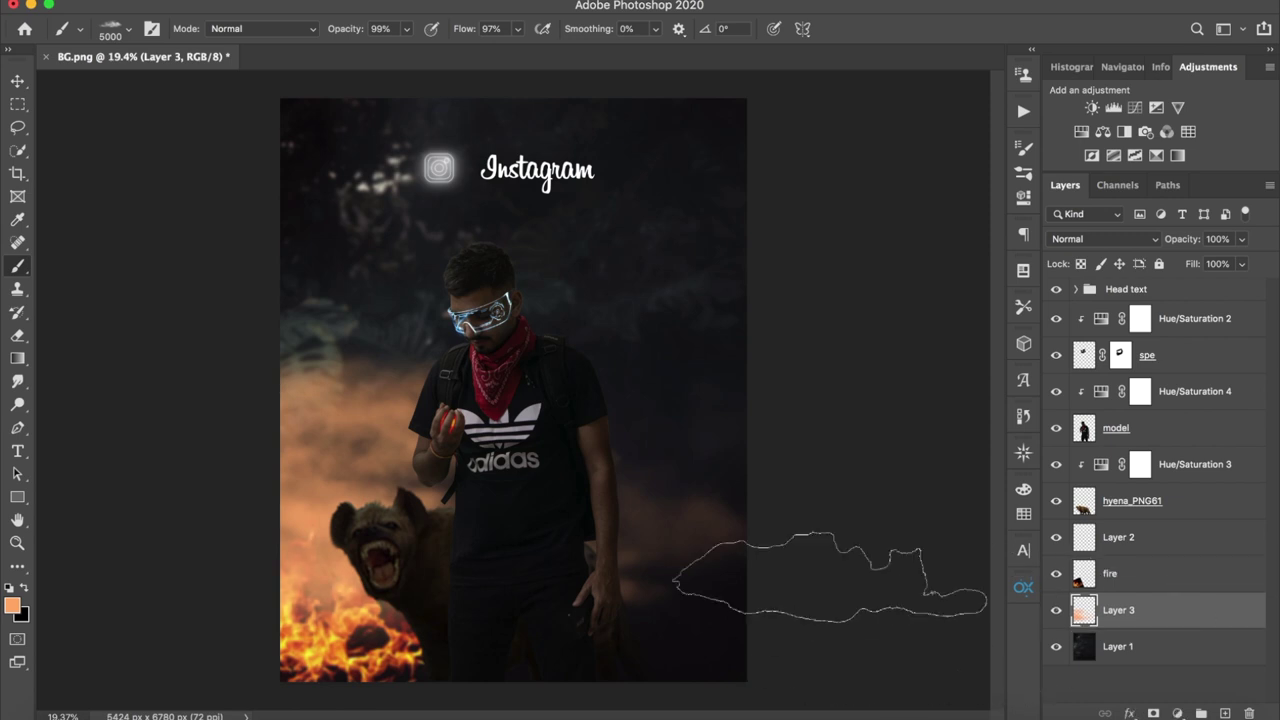
pyautogui.press('v')
pyautogui.click(1180, 688)
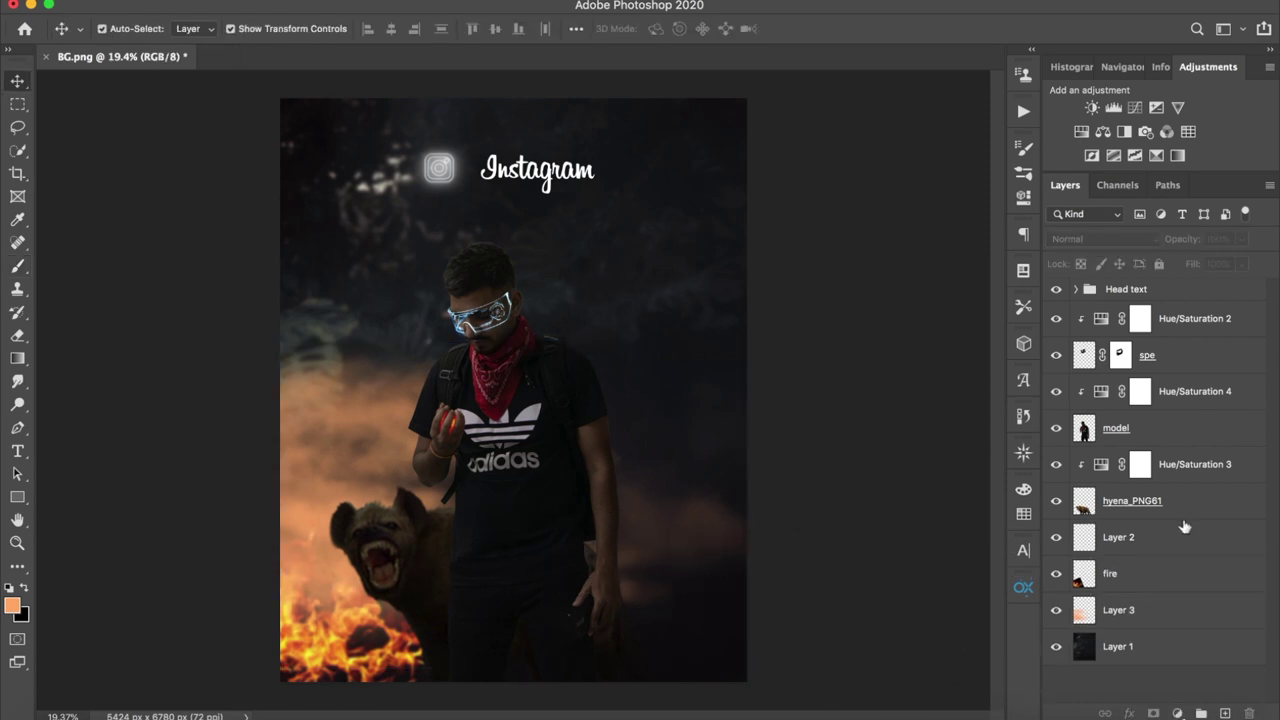
pyautogui.click(1130, 609)
pyautogui.press('b')
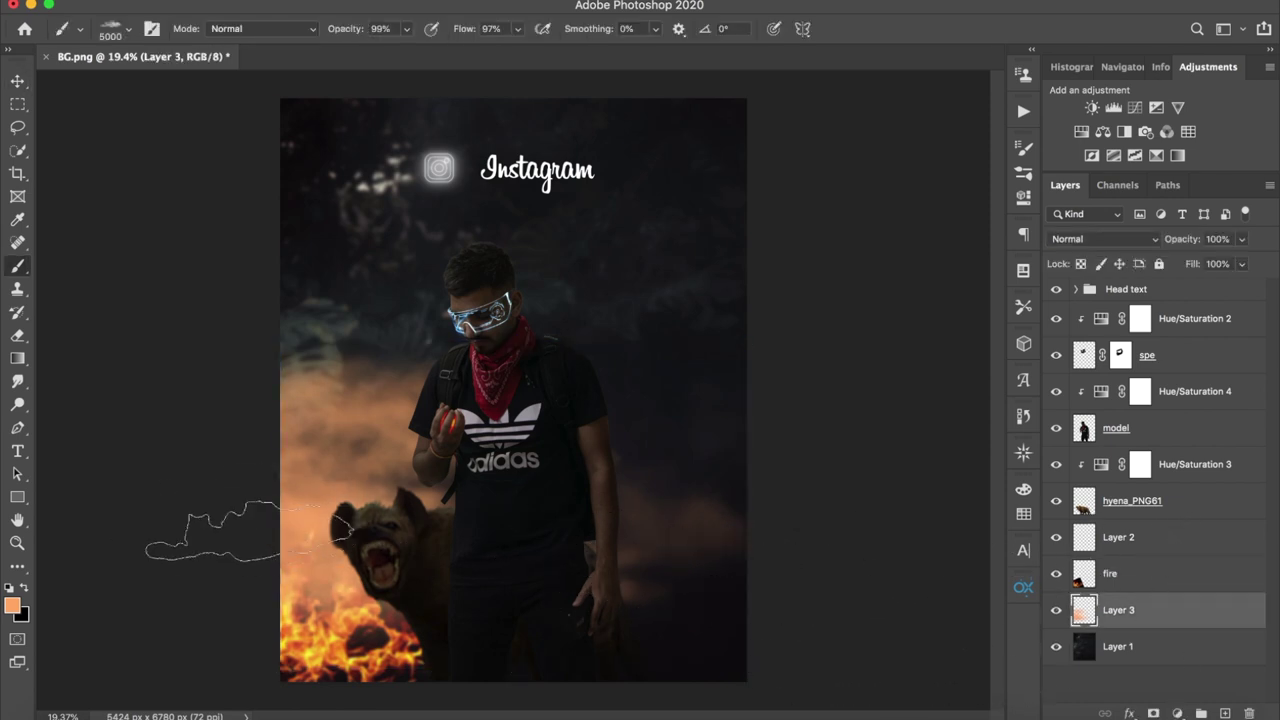
pyautogui.press('z')
pyautogui.moveTo(490, 475); pyautogui.dragTo(470, 476)
pyautogui.press('b')
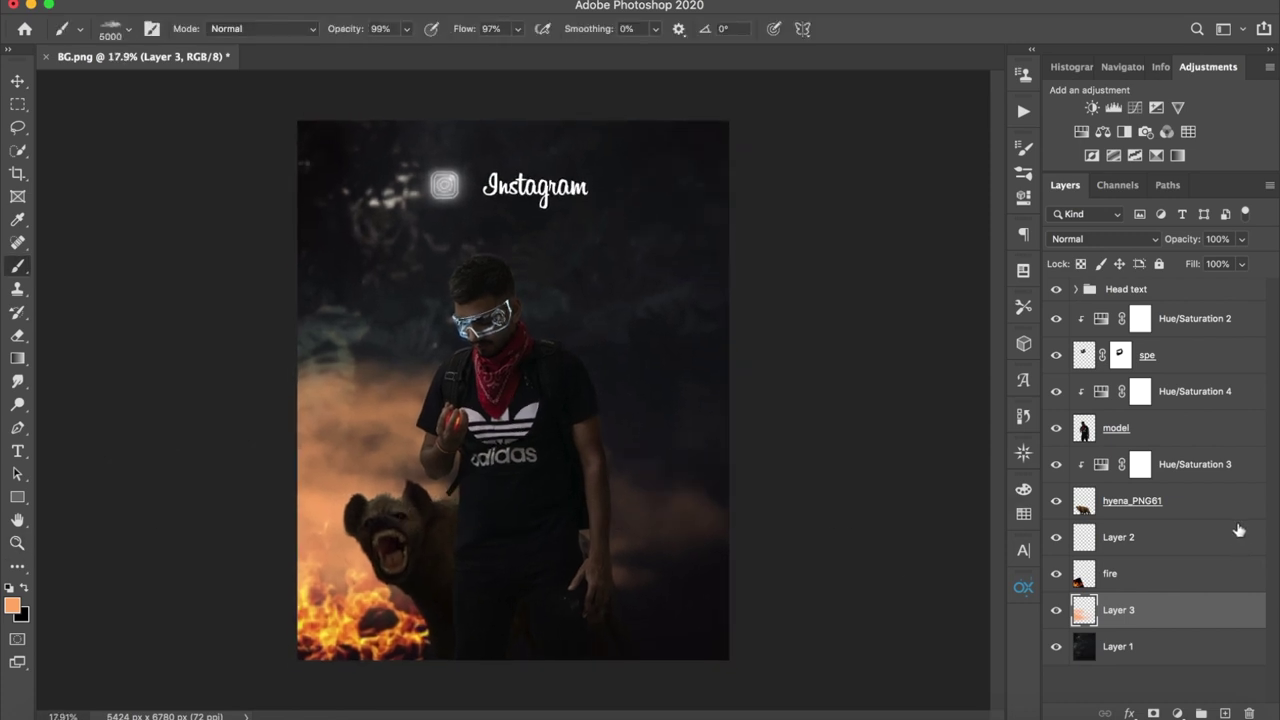
# Duplicate pngguru.com, blur the copy with a 91.3 px Gaussian Blur, and duplicate it again
pyautogui.click(1075, 289)
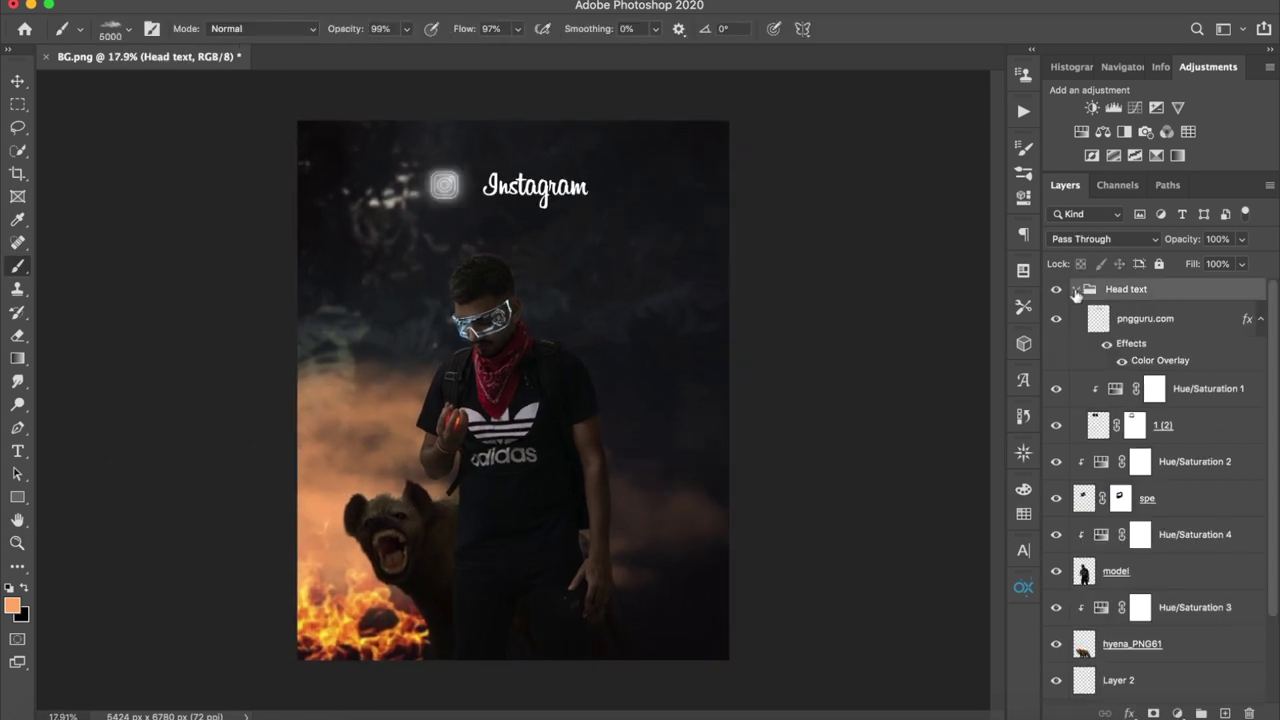
pyautogui.click(1150, 318)
pyautogui.hotkey('ctrl', 'j')
pyautogui.click(420, 2)
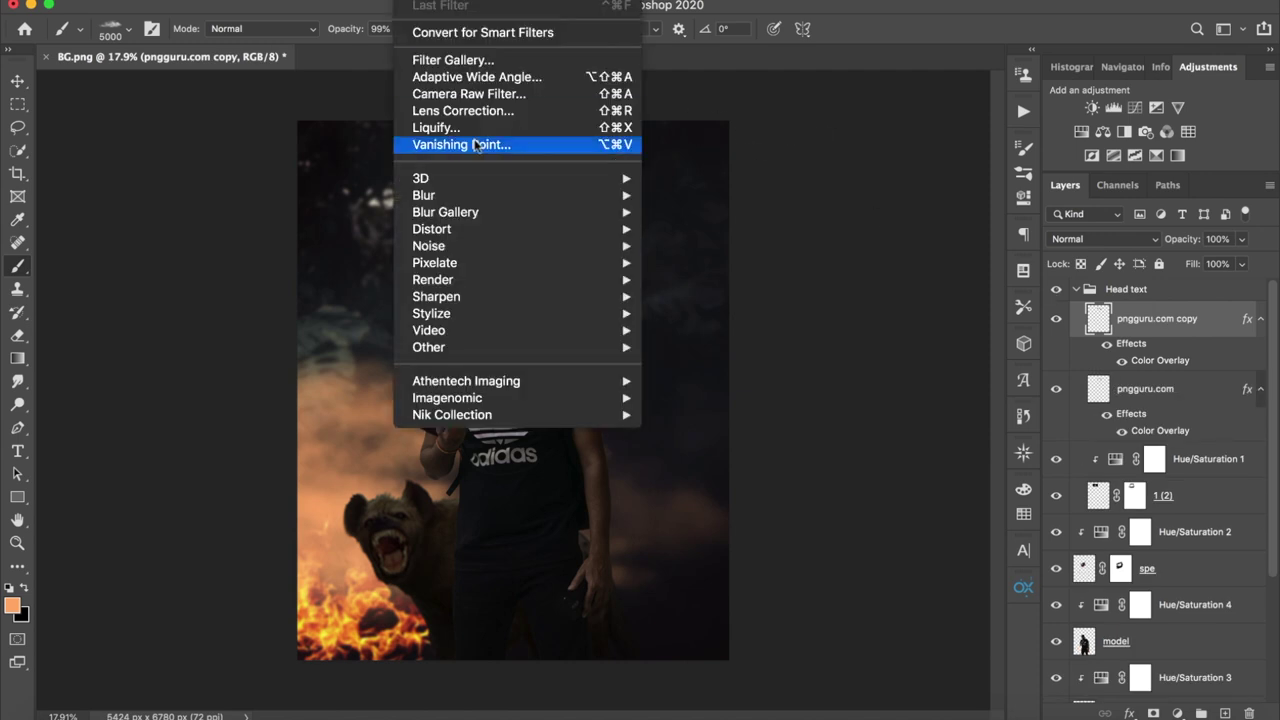
pyautogui.click(734, 260)
pyautogui.moveTo(1006, 354); pyautogui.dragTo(1062, 355)
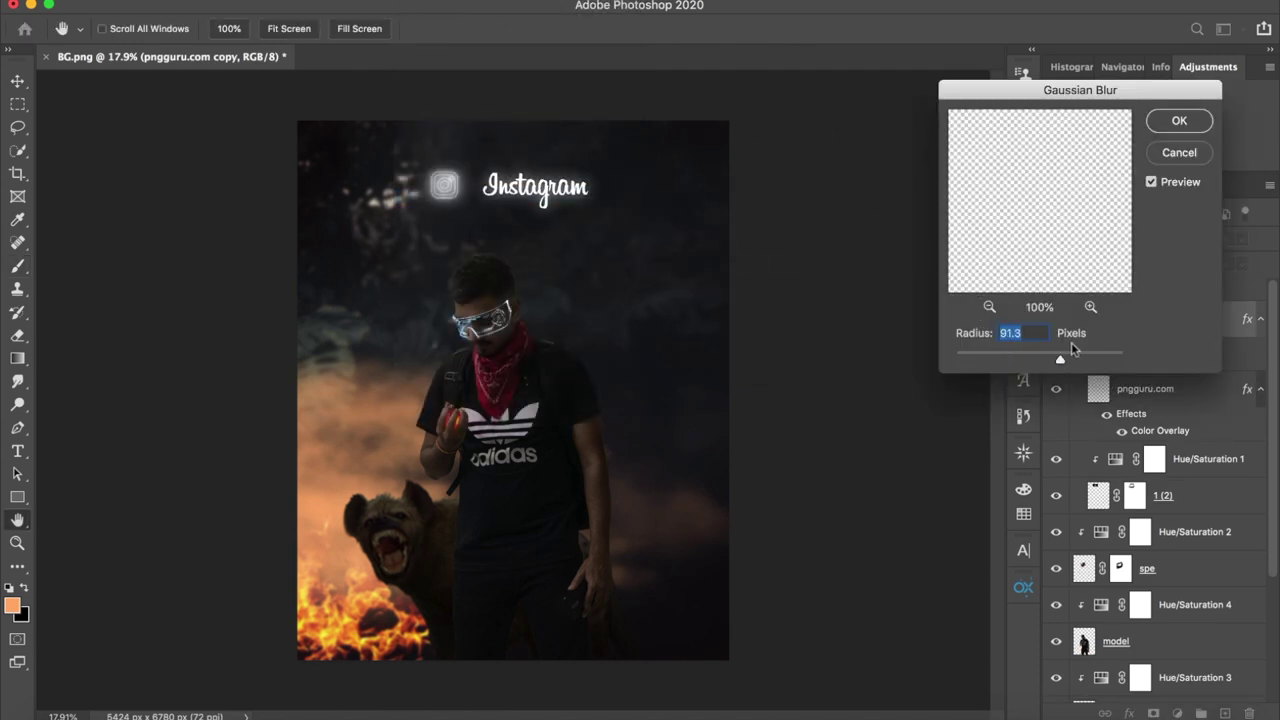
pyautogui.click(1178, 120)
pyautogui.hotkey('ctrl', 'j')
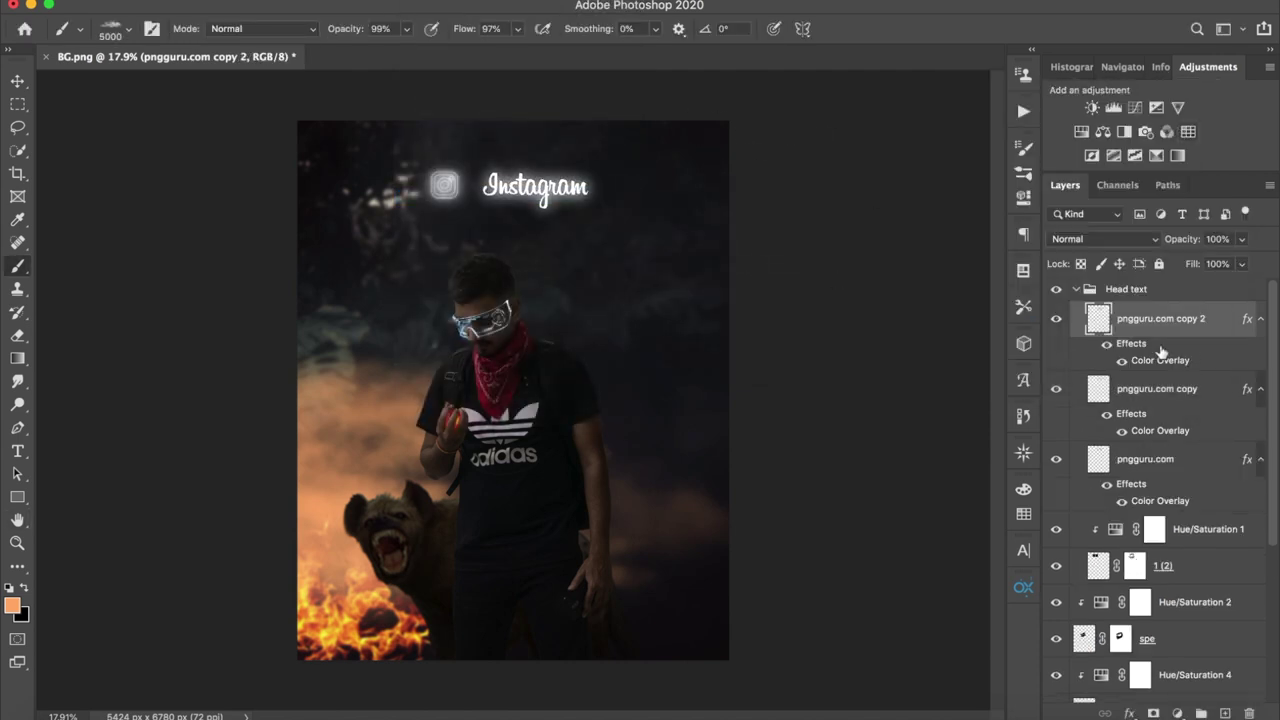
# Add an empty Layer 4 and set a white soft round brush at 21% flow
pyautogui.click(1226, 713)
pyautogui.click(115, 28)
pyautogui.scroll(10, 610, 288)
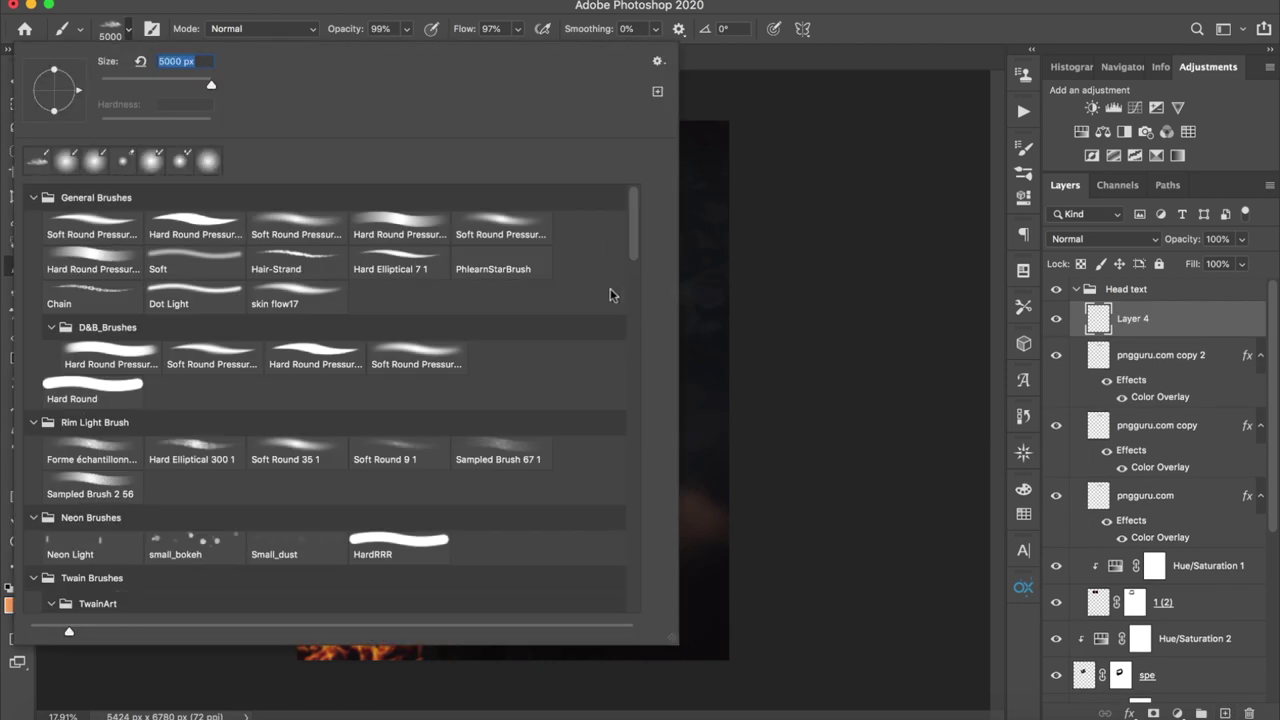
pyautogui.doubleClick(500, 225)
pyautogui.moveTo(466, 28); pyautogui.dragTo(385, 45)
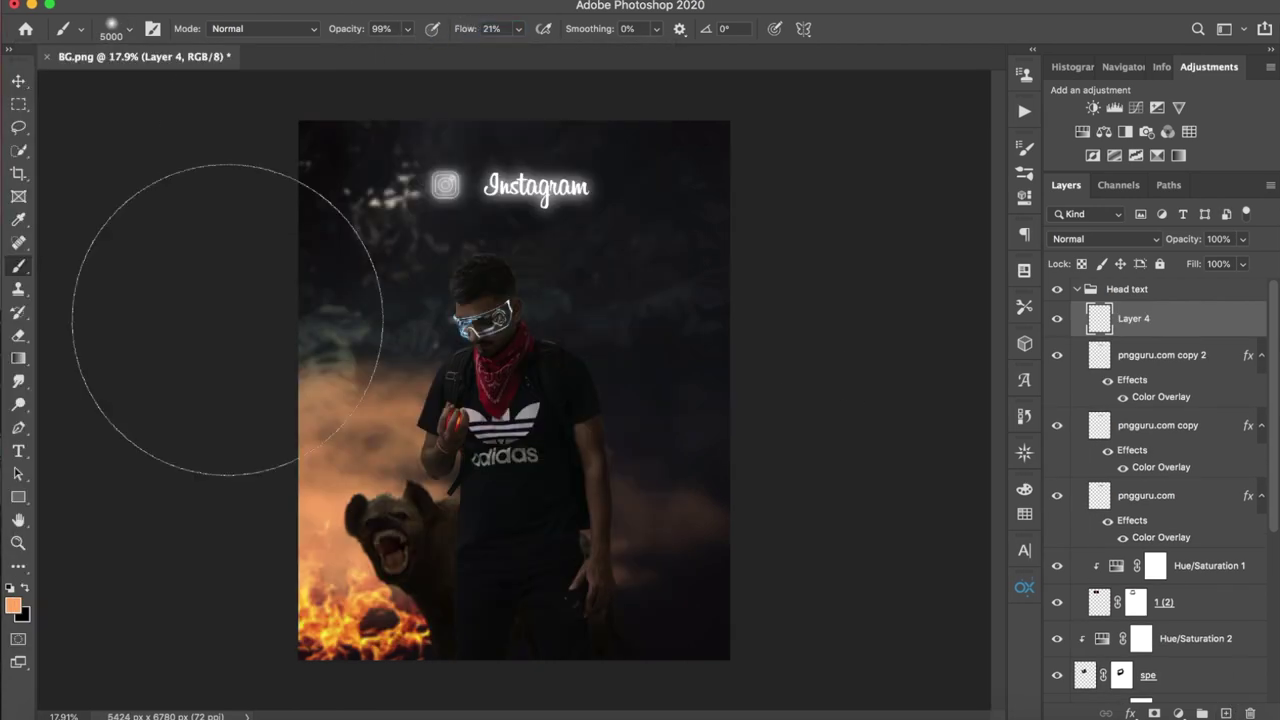
pyautogui.click(12, 604)
pyautogui.click(816, 45)
pyautogui.click(1200, 34)
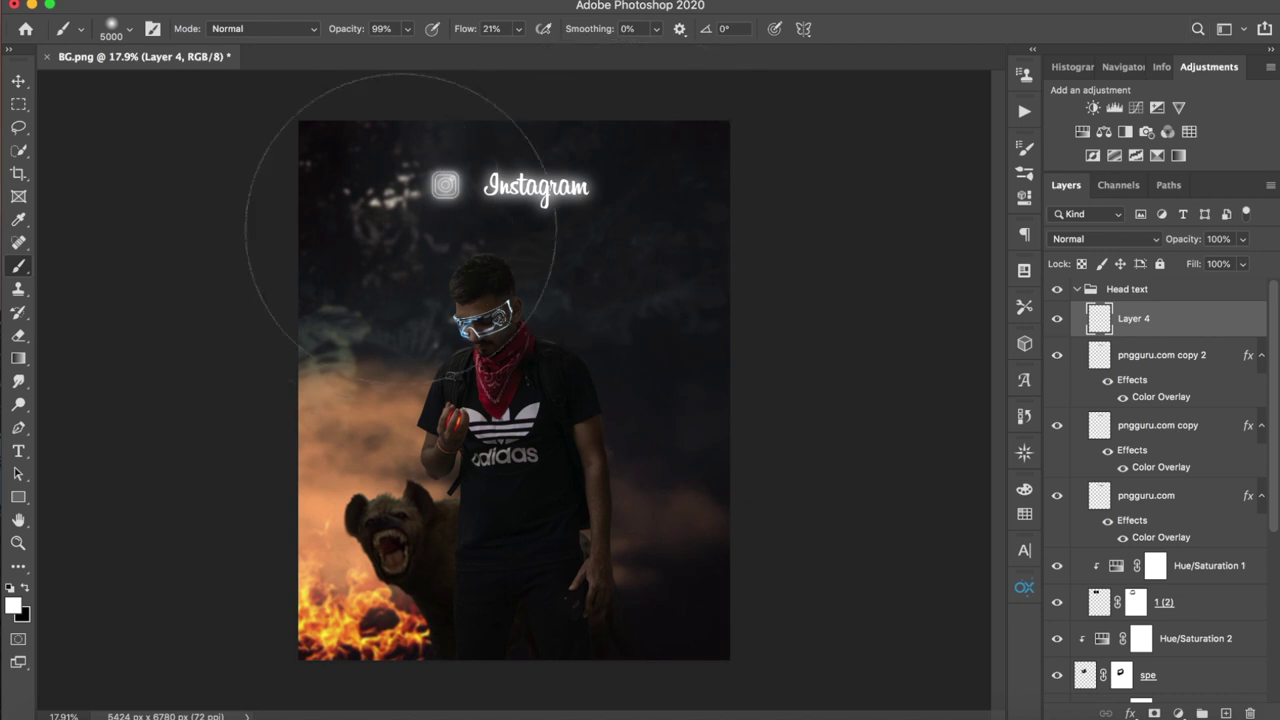
# Test and undo a white haze, then enlarge the brush to about 1328 px
pyautogui.click(614, 429)
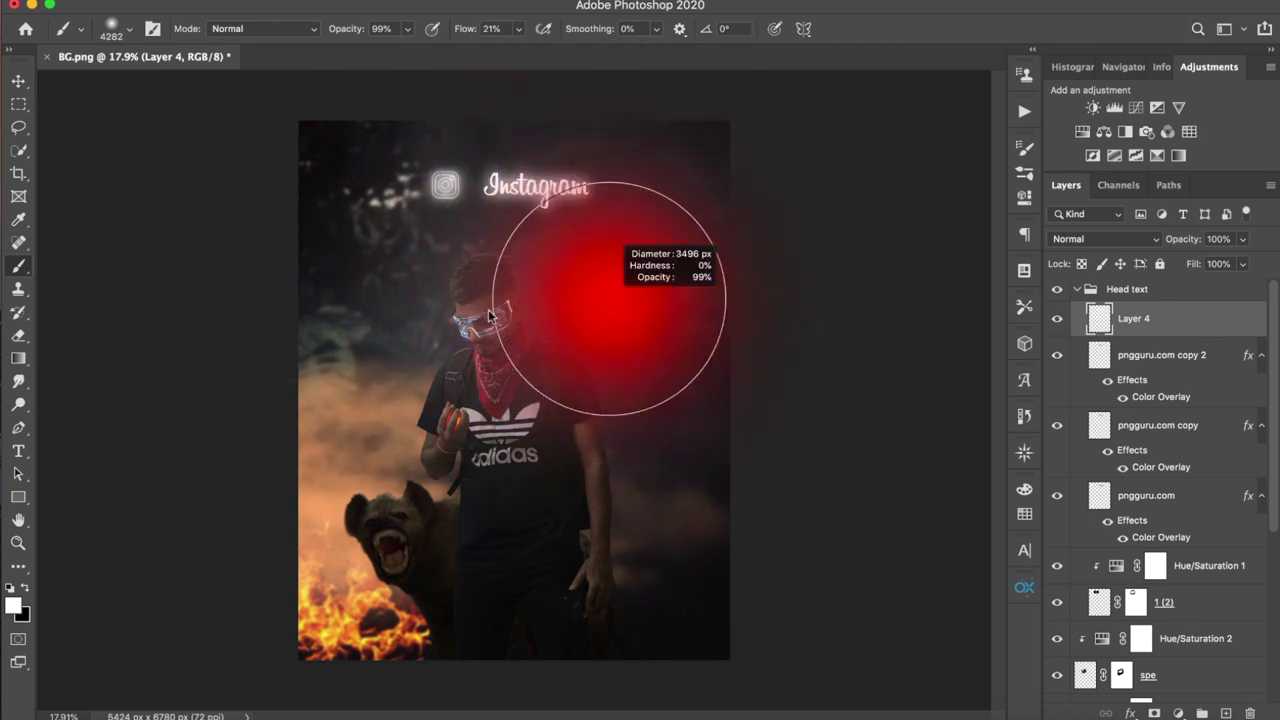
pyautogui.moveTo(594, 289); pyautogui.dragTo(606, 306)
pyautogui.hotkey('ctrl', 'z')
pyautogui.moveTo(505, 186); pyautogui.dragTo(591, 187)
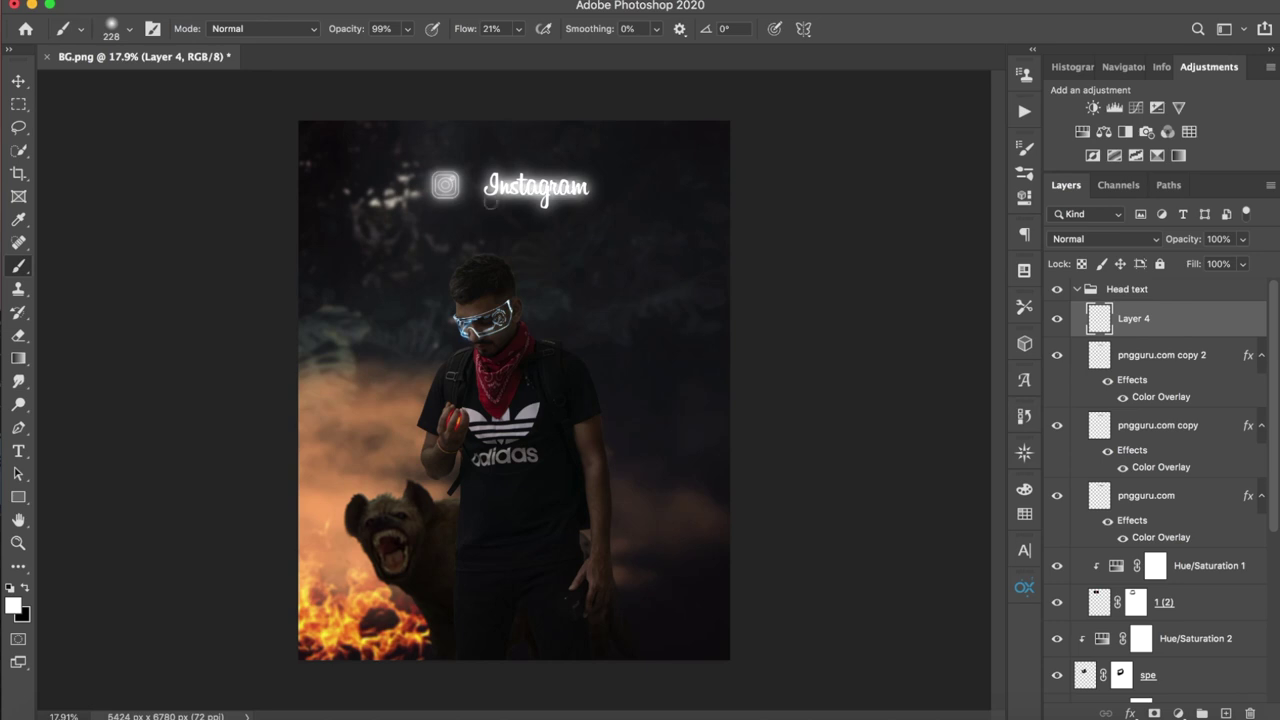
pyautogui.moveTo(466, 178)
pyautogui.mouseDown()
pyautogui.moveTo(500, 182)
pyautogui.moveTo(360, 193)
pyautogui.mouseUp()
# Split Layer 4's Underlying Layer Blend If slider at 0/106 and select Head text
pyautogui.doubleClick(1203, 332)
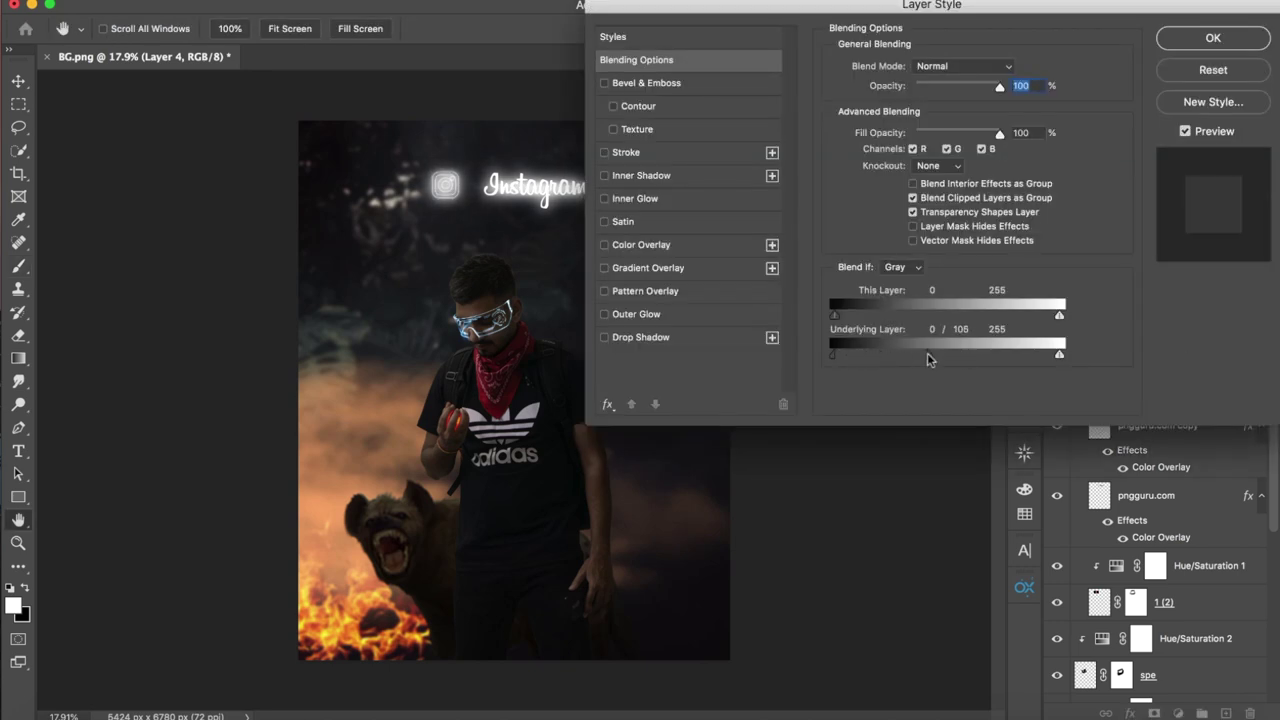
pyautogui.click(1212, 38)
pyautogui.click(1088, 289)
# Compare the poster with the fire layer hidden and shown, and collapse the Head text group
pyautogui.click(1077, 289)
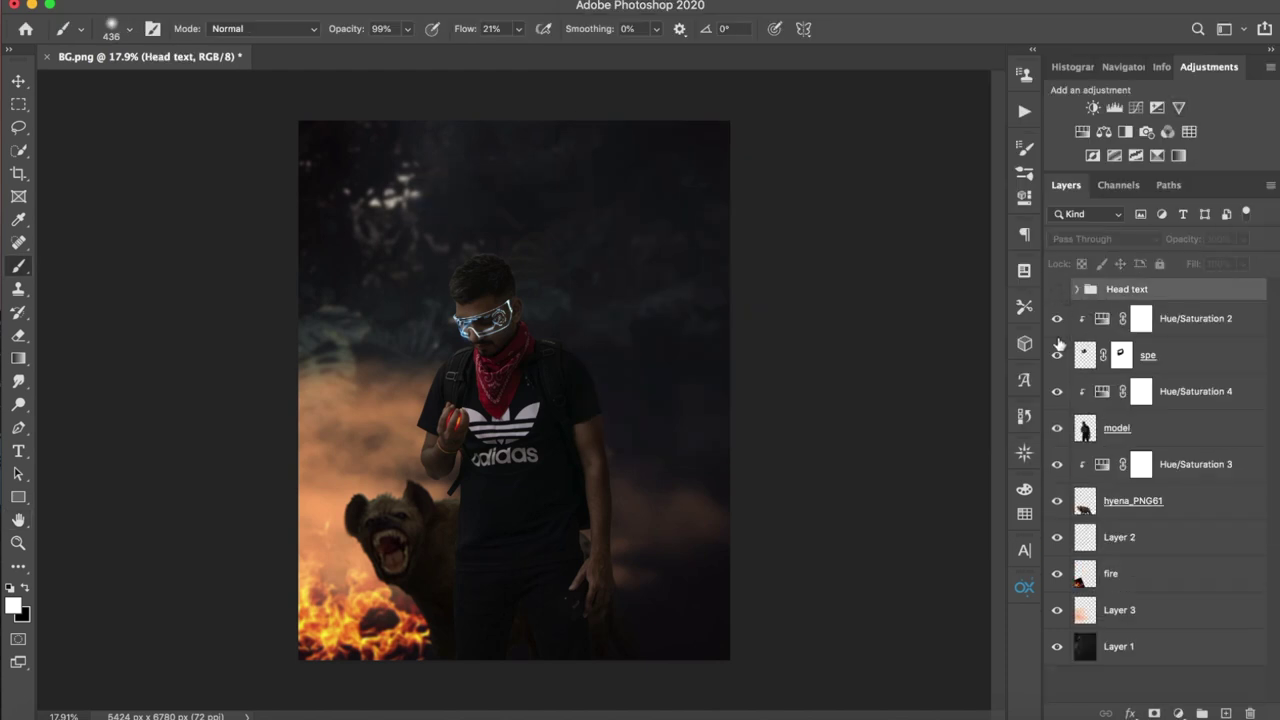
pyautogui.click(1057, 575)
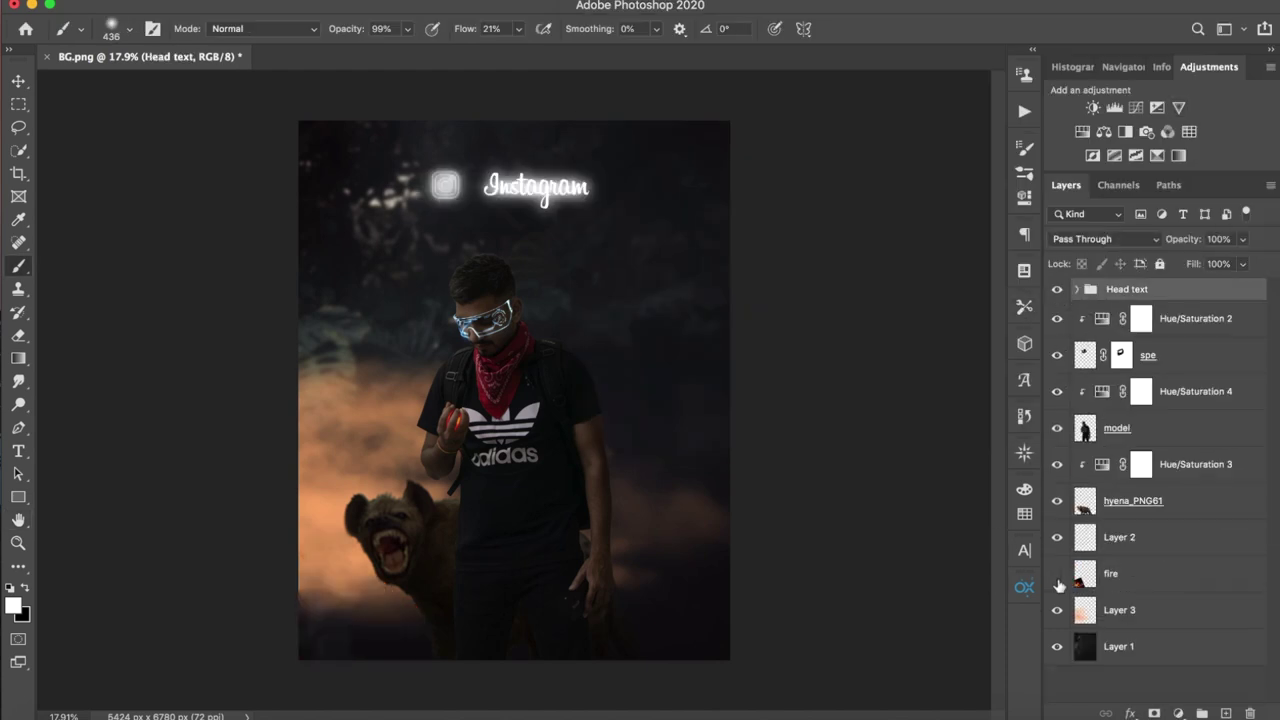
pyautogui.click(1057, 575)
pyautogui.click(1177, 579)
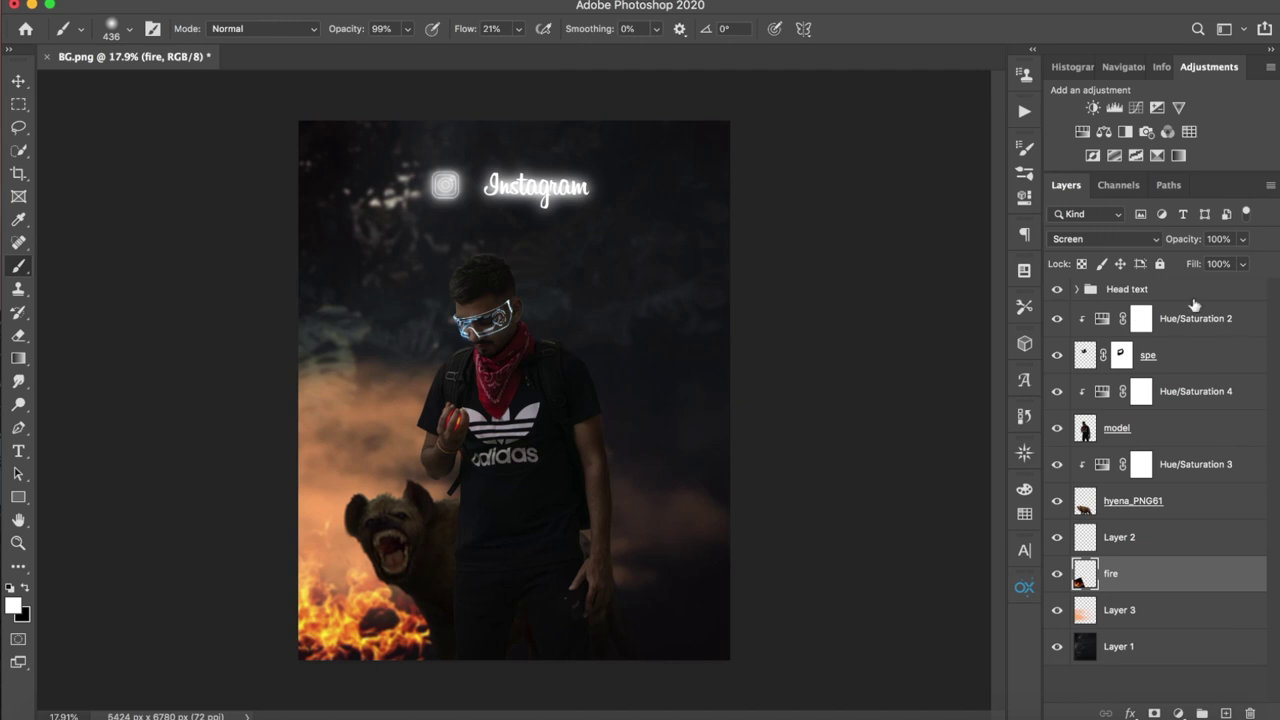
pyautogui.click(1194, 298)
pyautogui.click(1077, 289)
pyautogui.click(1077, 289)
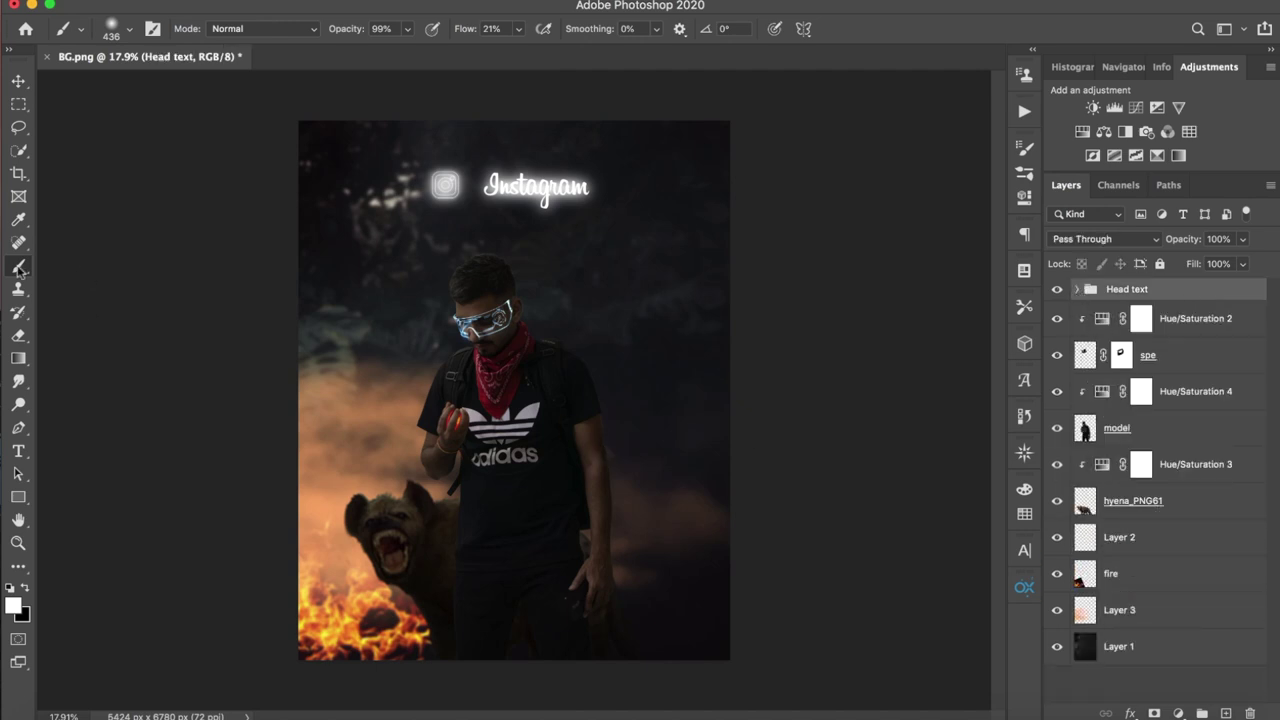
# Make the brush tip a narrow ellipse rotated -120° with 100% opacity and flow
pyautogui.rightClick(563, 357)
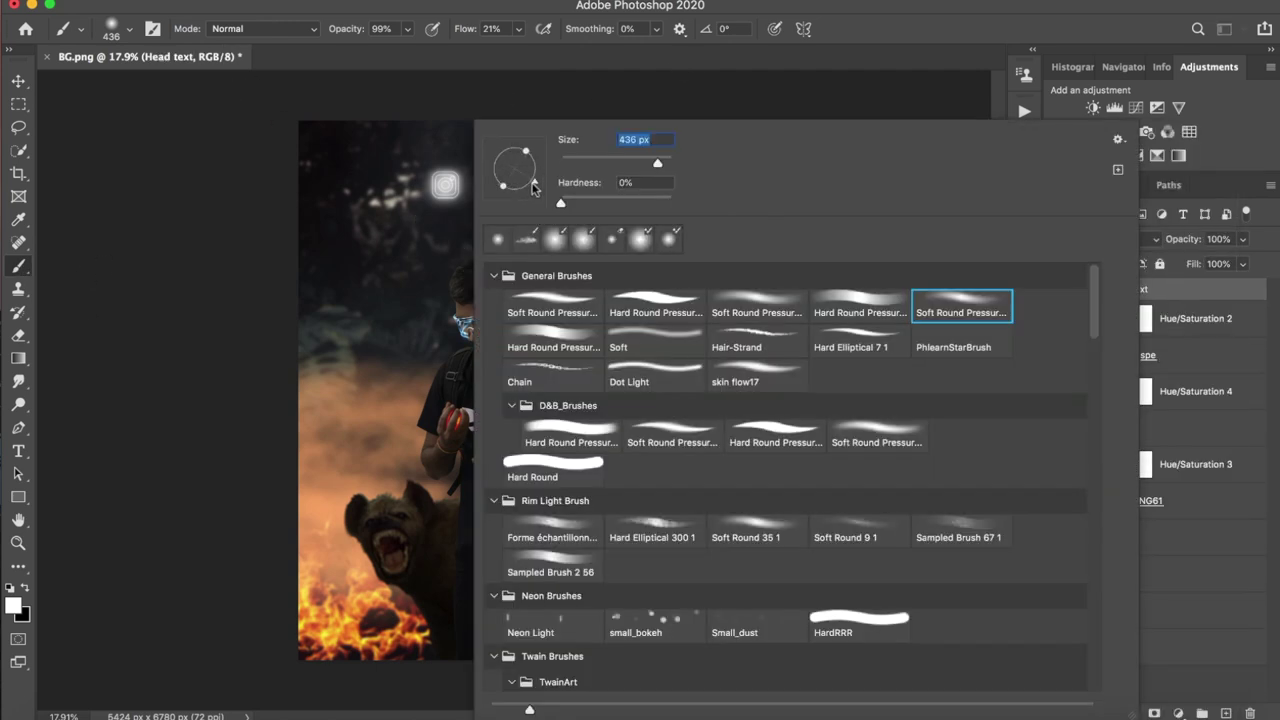
pyautogui.moveTo(533, 186); pyautogui.dragTo(490, 216)
pyautogui.moveTo(528, 178); pyautogui.dragTo(515, 176)
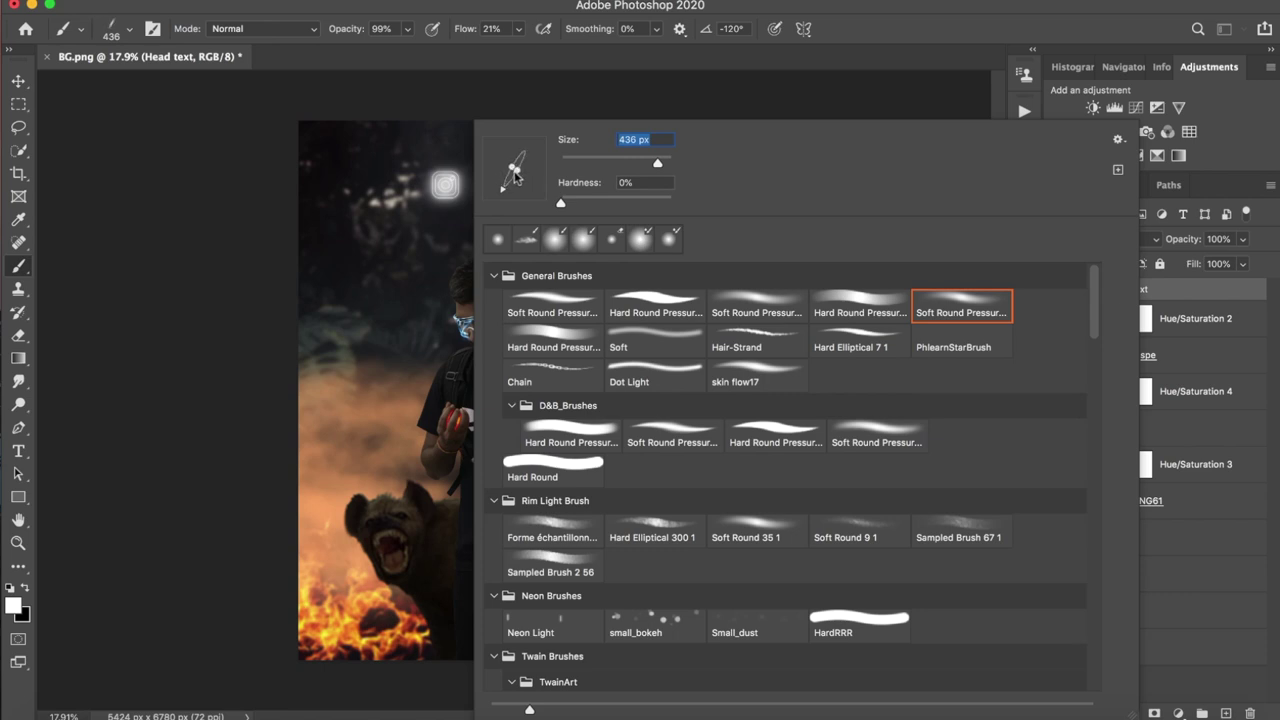
pyautogui.click(515, 5)
pyautogui.press('0')
pyautogui.hotkey('shift', '0')
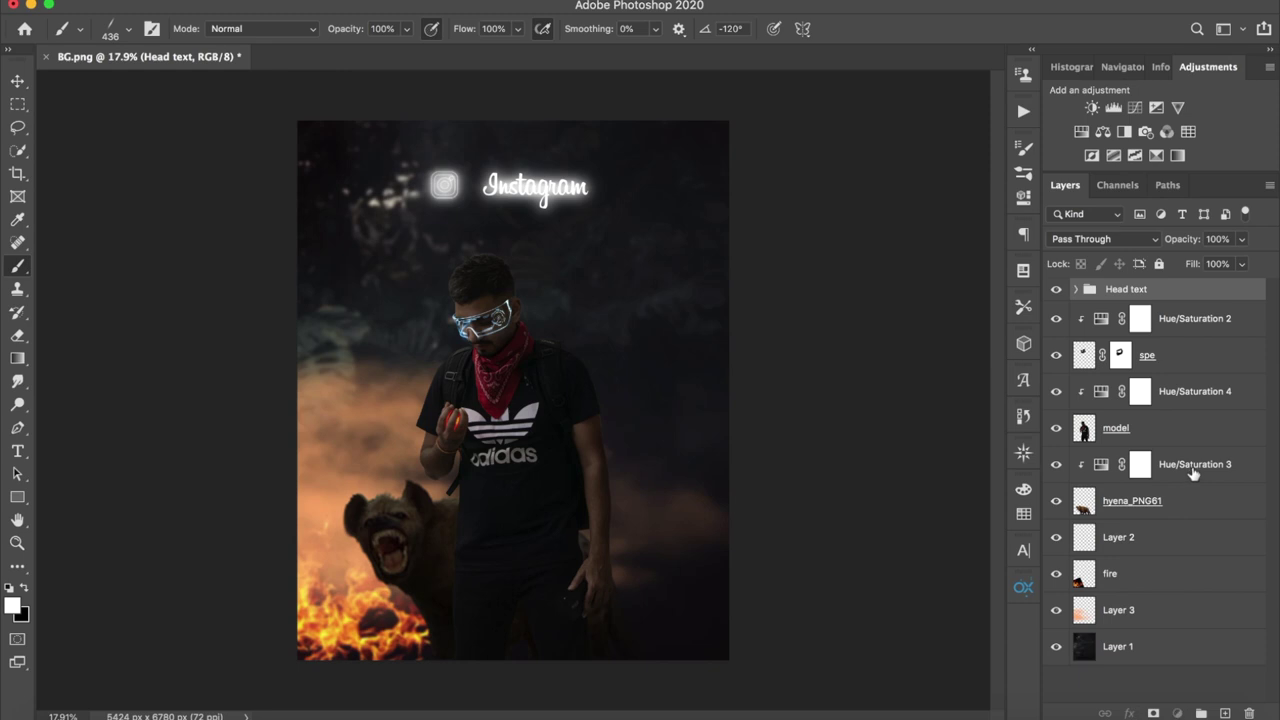
# Add a layer above Hue/Saturation 3 and set a lightened orange sampled from the fire
pyautogui.click(1194, 466)
pyautogui.click(1224, 713)
pyautogui.moveTo(294, 557); pyautogui.dragTo(624, 362)
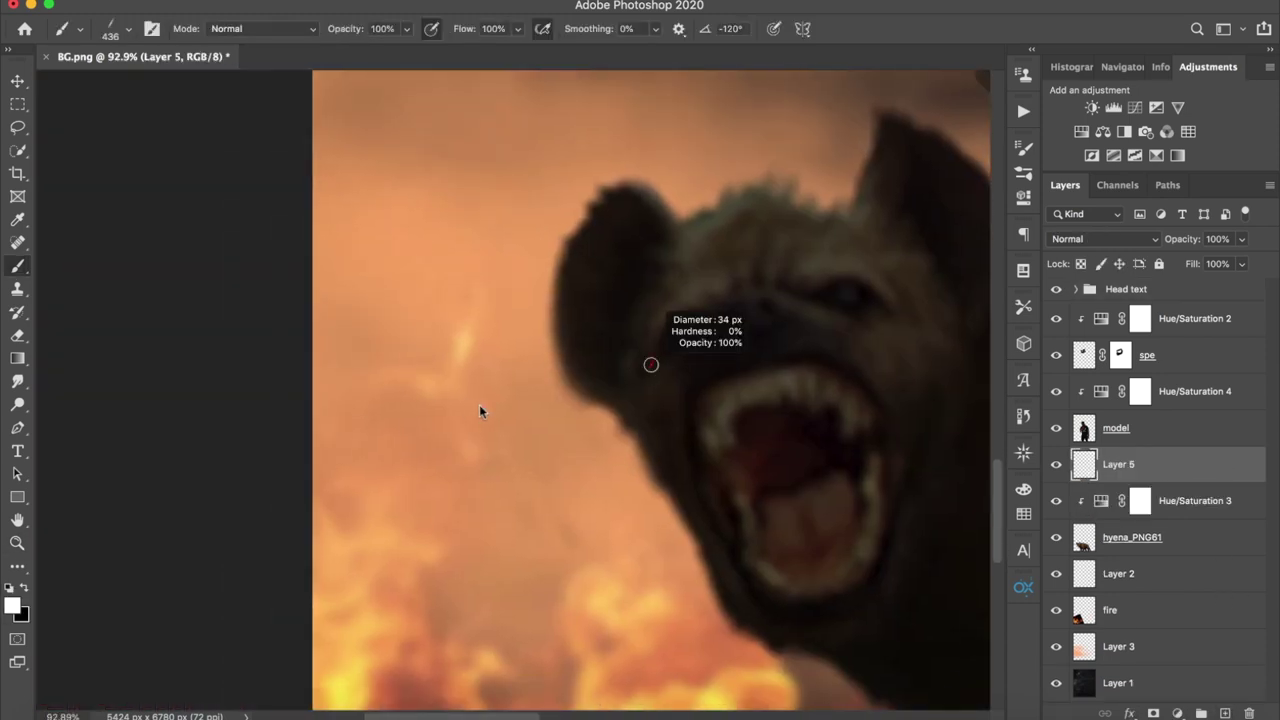
pyautogui.keyDown('alt'); pyautogui.click(400, 514); pyautogui.keyUp('alt')
pyautogui.press('i')
pyautogui.click(12, 605)
pyautogui.moveTo(936, 78); pyautogui.dragTo(918, 41)
pyautogui.press('Return')
pyautogui.press('b')
pyautogui.scroll(-2, 523, 380)
pyautogui.scroll(2, 525, 372)
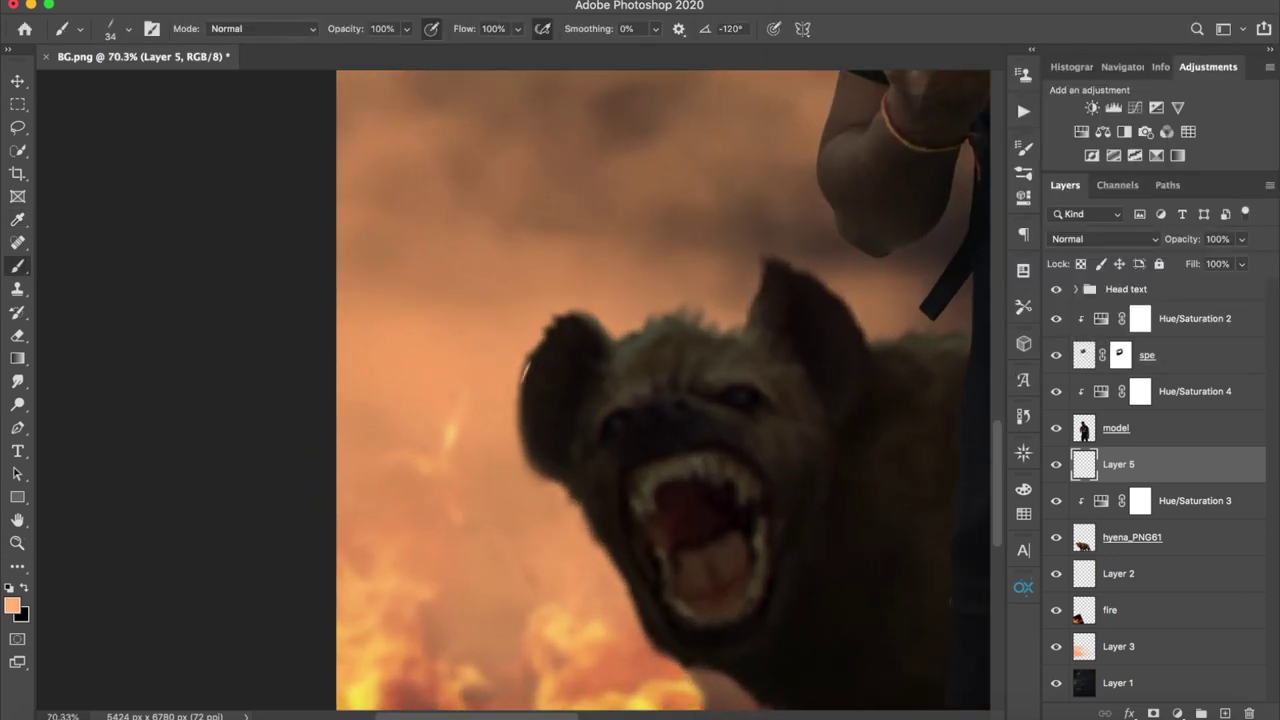
pyautogui.moveTo(590, 526); pyautogui.dragTo(468, 428)
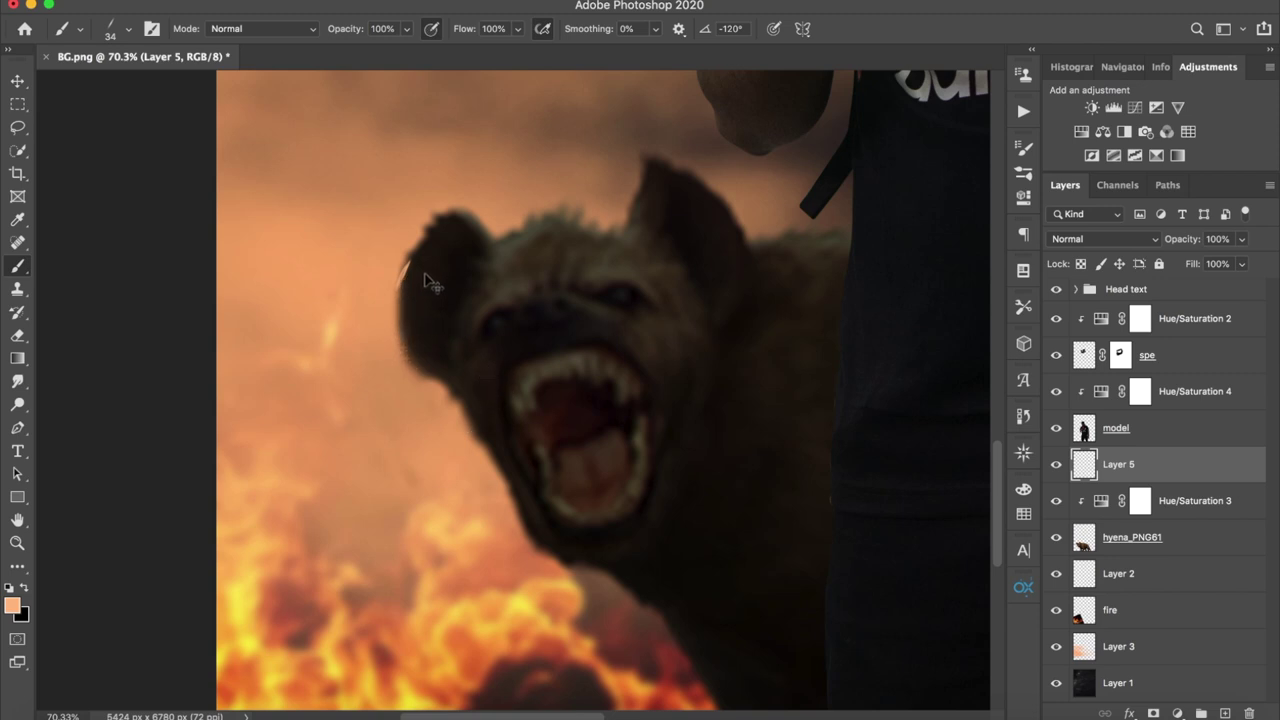
# Replace it with a new top Layer 5 and set the foreground to peach-orange #ff9e73
pyautogui.press('Delete')
pyautogui.scroll(-2, 500, 329)
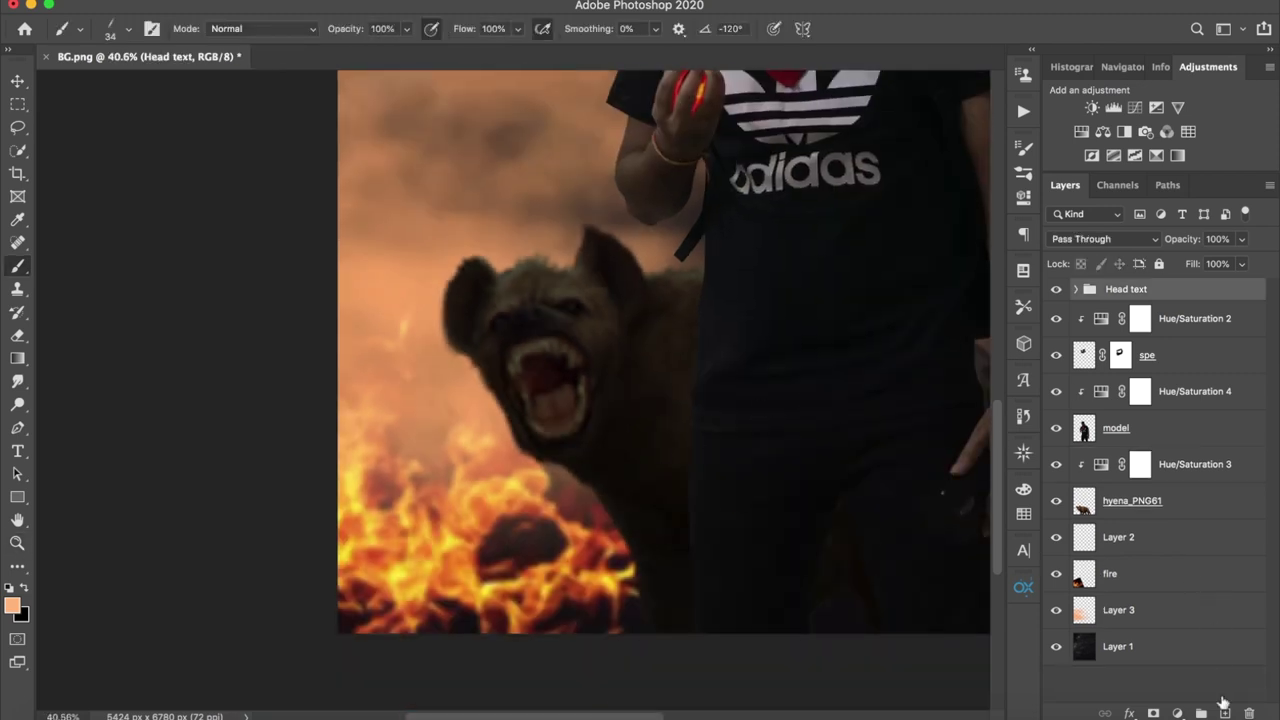
pyautogui.click(1224, 710)
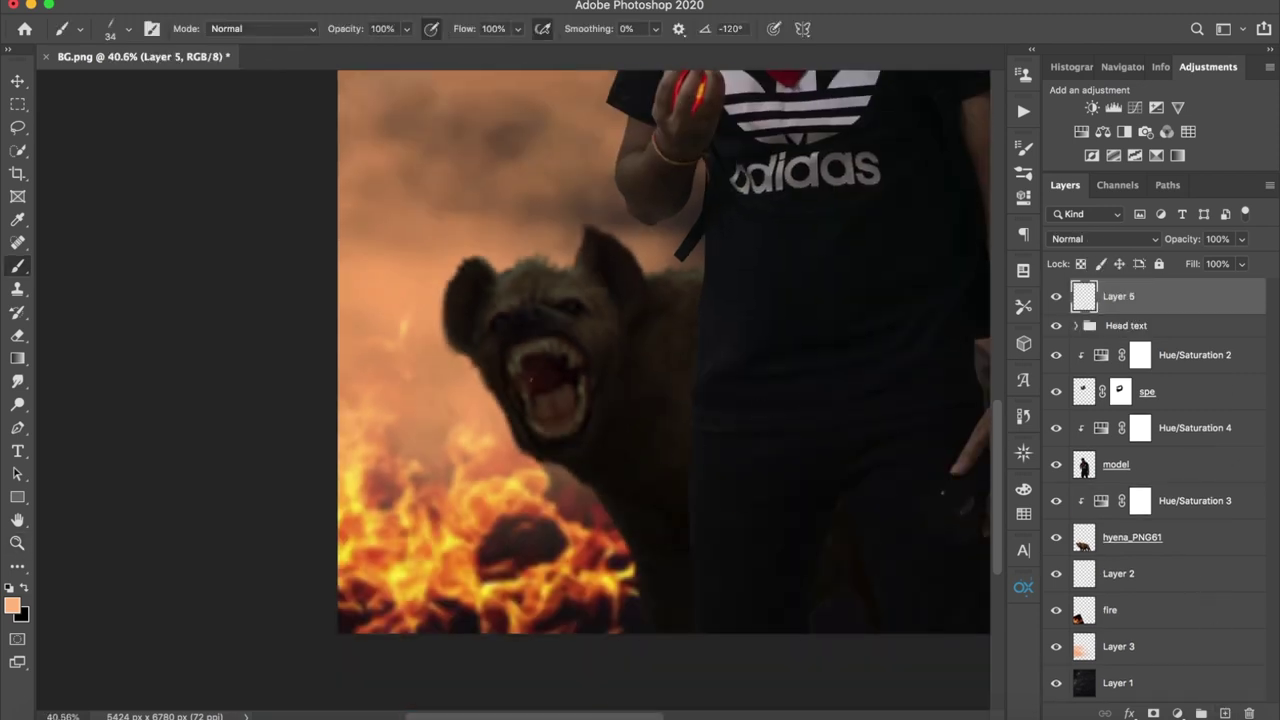
pyautogui.click(14, 604)
pyautogui.moveTo(990, 70); pyautogui.dragTo(936, 44)
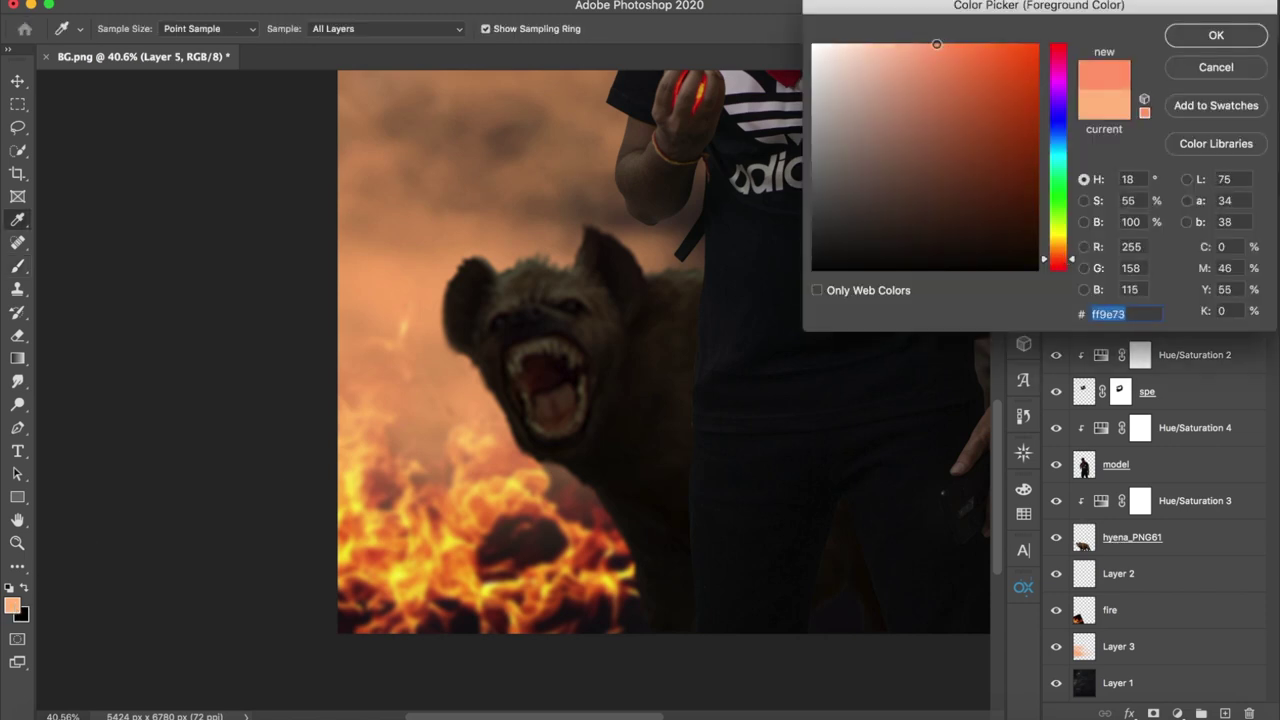
pyautogui.click(1172, 36)
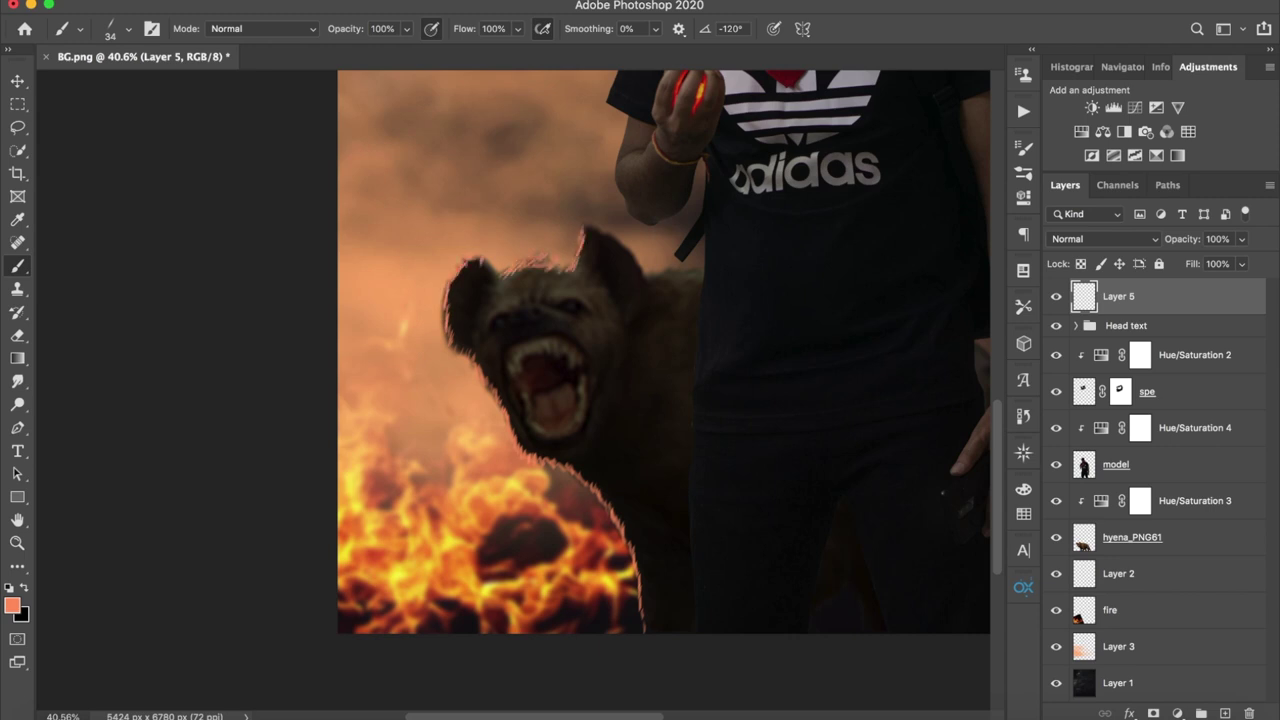
pyautogui.scroll(-5, 634, 314)
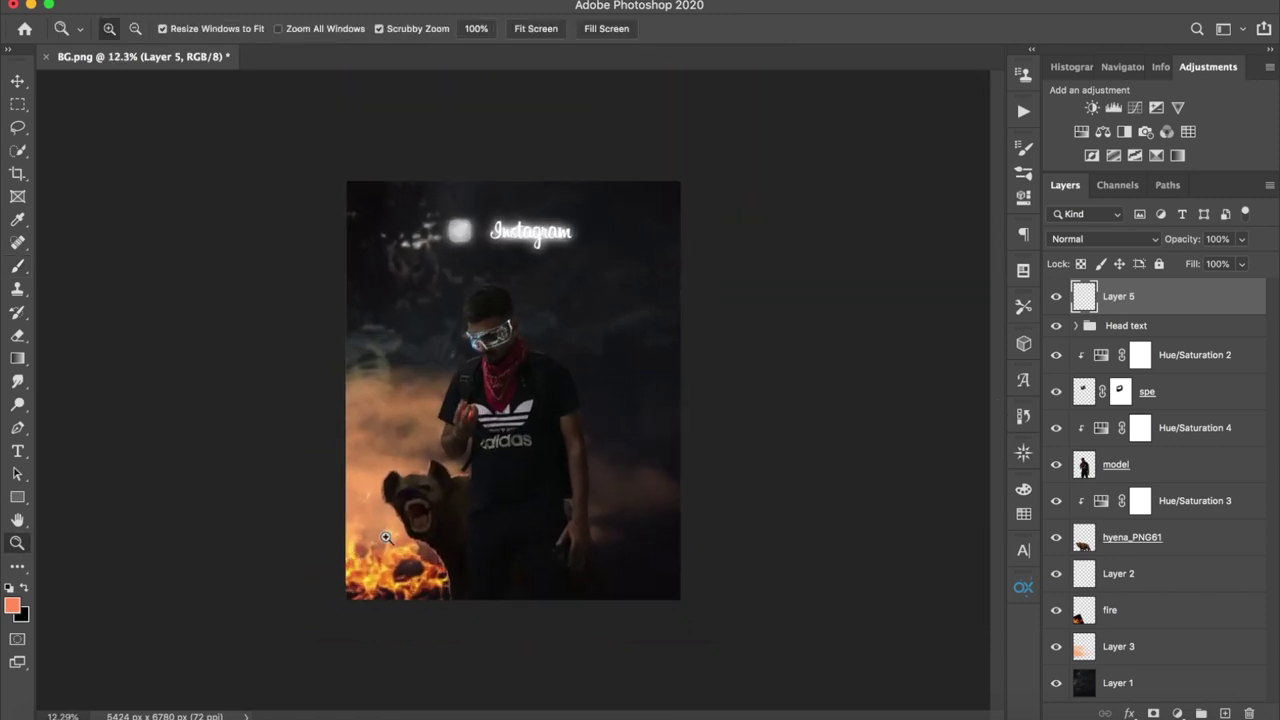
# Duplicate the fire layer and give the copy a 103 px Gaussian Blur
pyautogui.scroll(3, 371, 551)
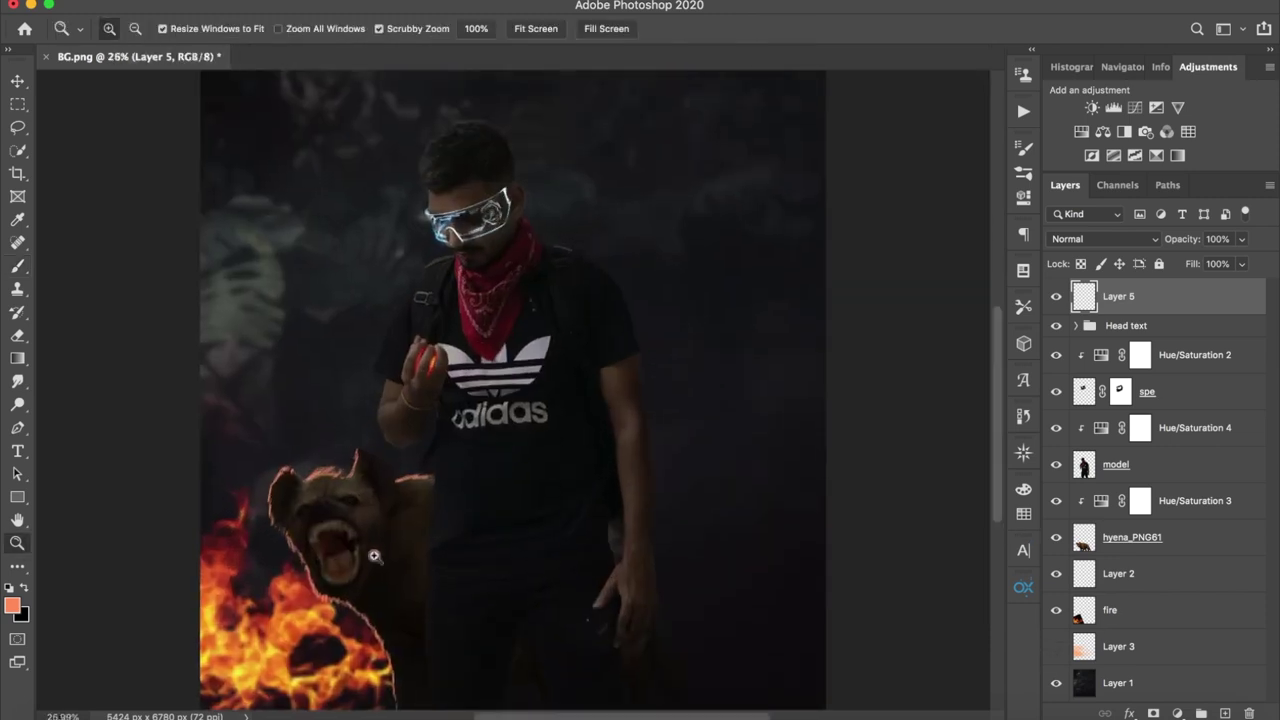
pyautogui.scroll(2, 523, 423)
pyautogui.click(1150, 608)
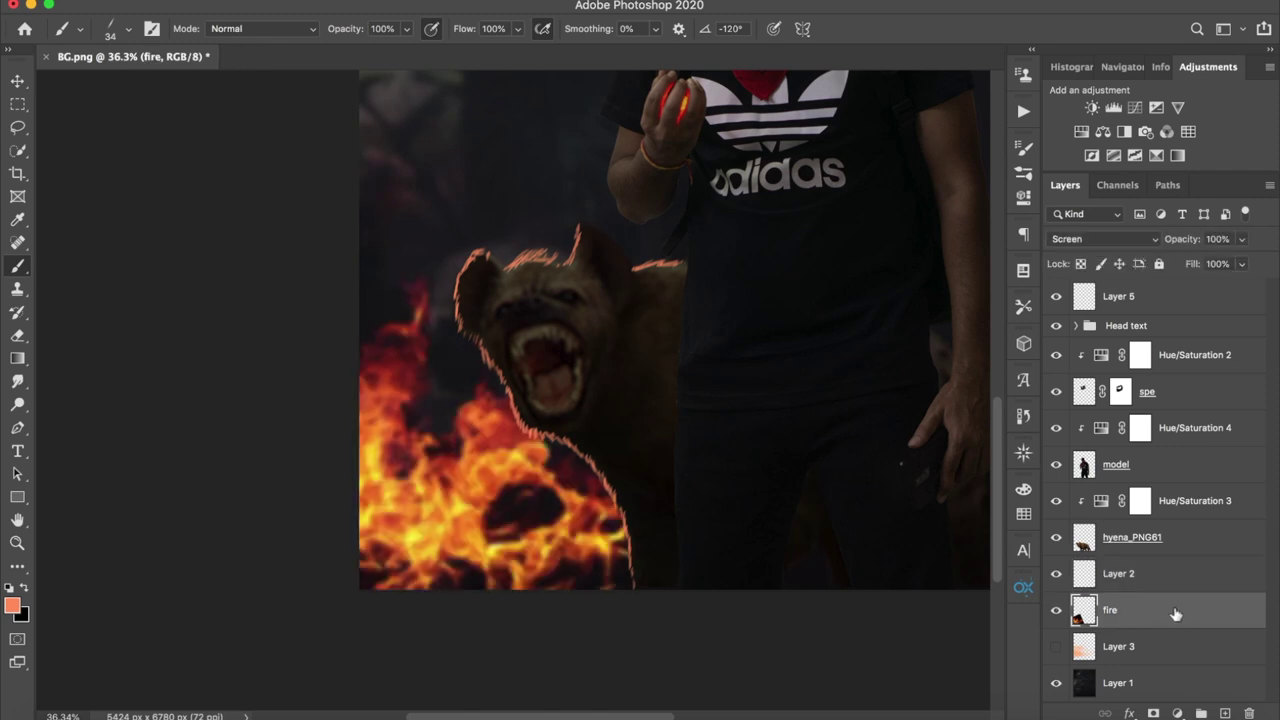
pyautogui.hotkey('ctrl', 'j')
pyautogui.scroll(-4, 640, 330)
pyautogui.scroll(2, 640, 330)
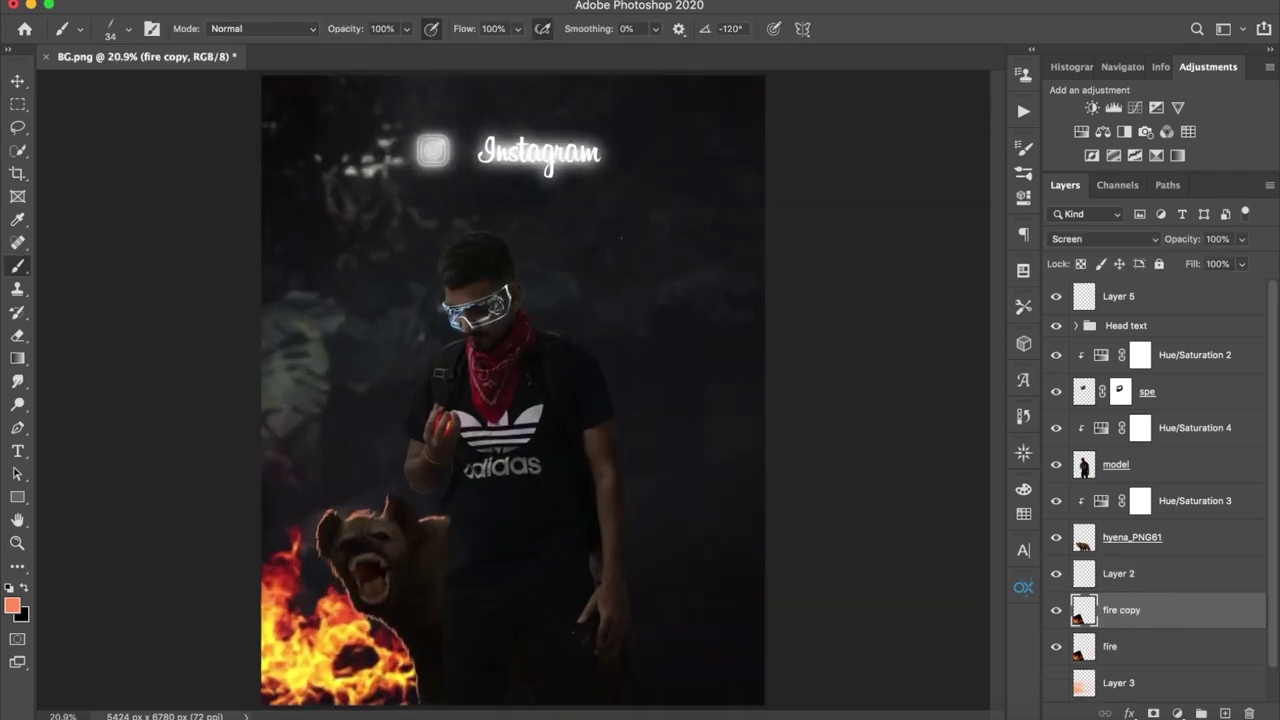
pyautogui.click(410, 1)
pyautogui.click(704, 262)
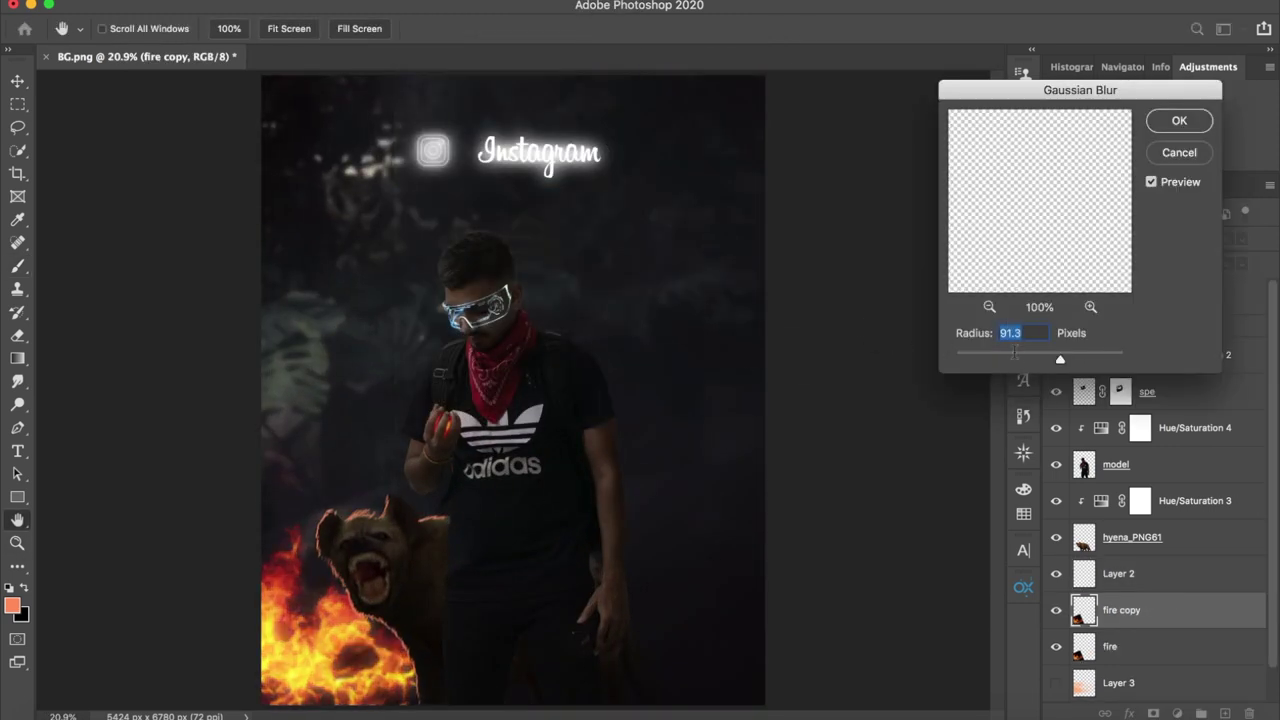
pyautogui.moveTo(1060, 358); pyautogui.dragTo(1063, 361)
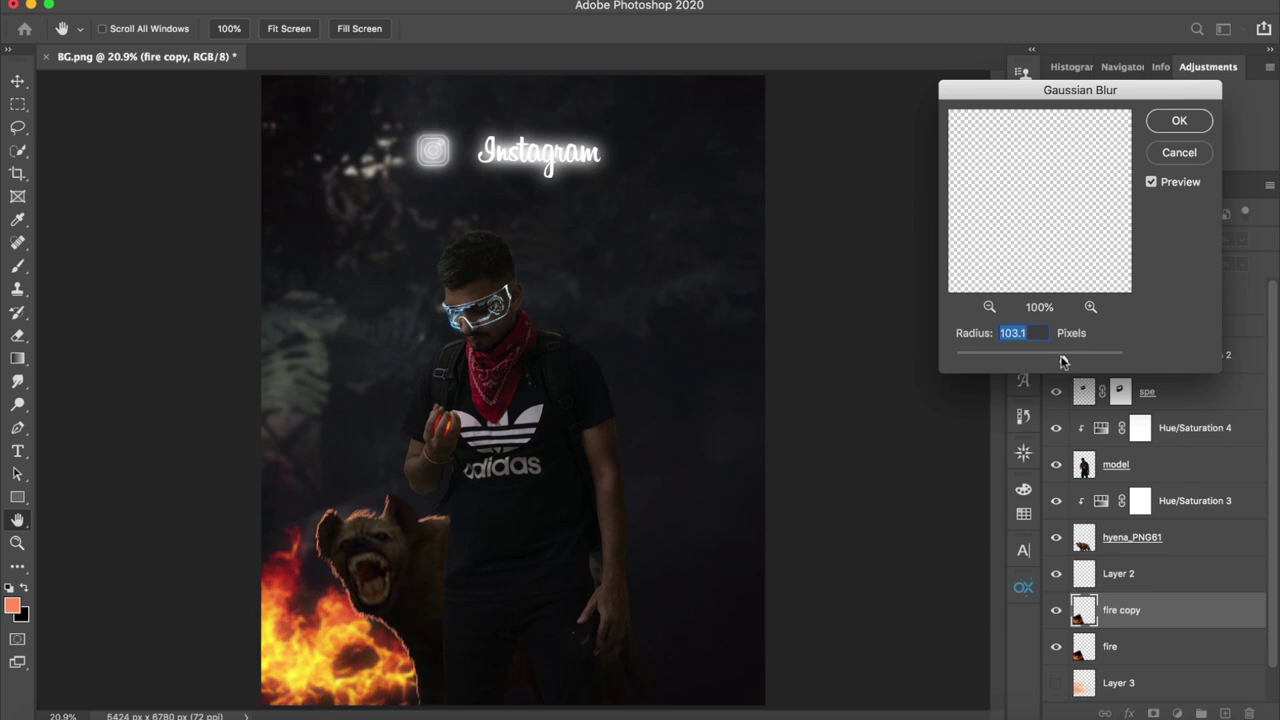
pyautogui.click(1168, 120)
# Duplicate the blurred fire, blur it 1000 px, and move it just below Layer 5
pyautogui.hotkey('ctrl', 'j')
pyautogui.moveTo(1130, 612); pyautogui.dragTo(1130, 484)
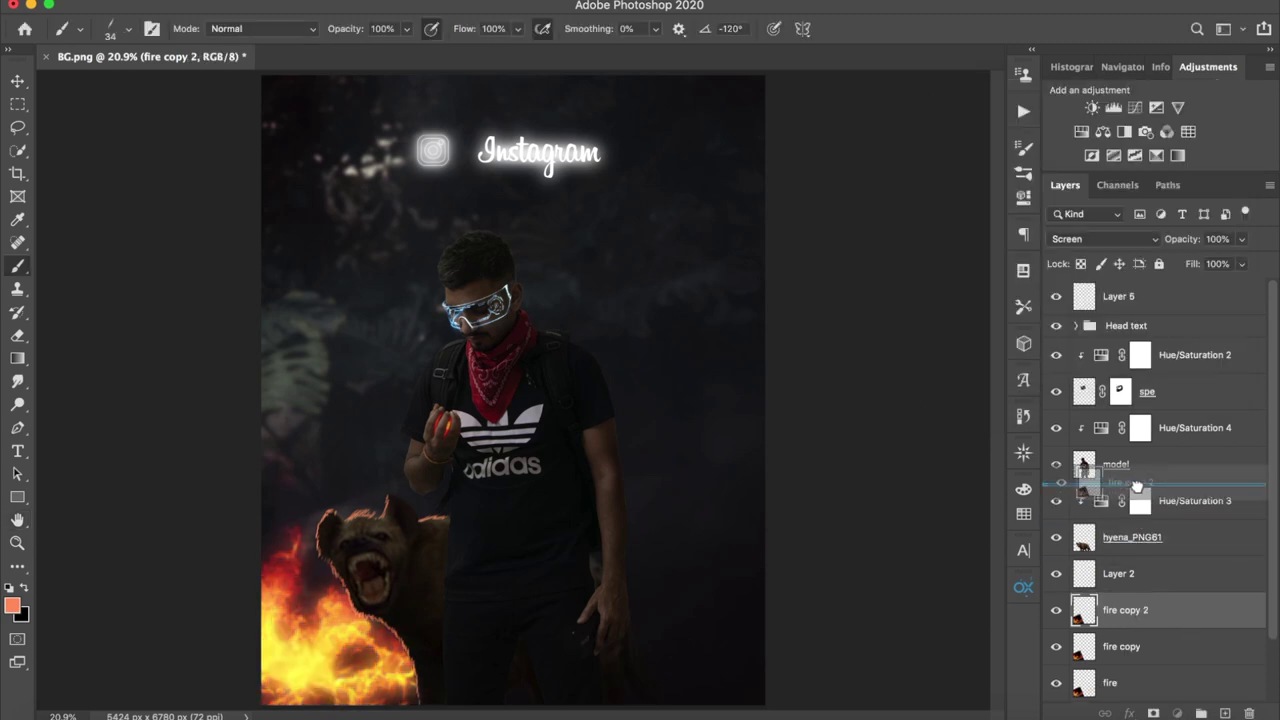
pyautogui.press('v')
pyautogui.click(420, 2)
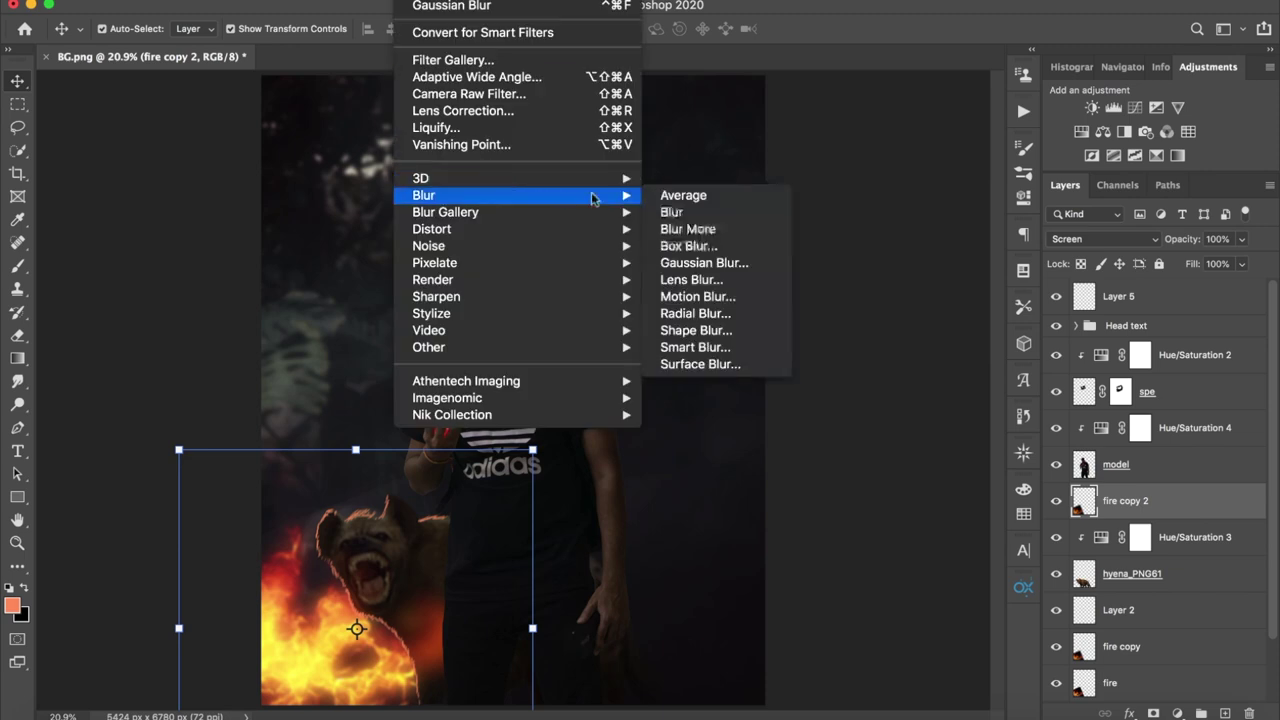
pyautogui.click(686, 328)
pyautogui.moveTo(1060, 356); pyautogui.dragTo(1125, 360)
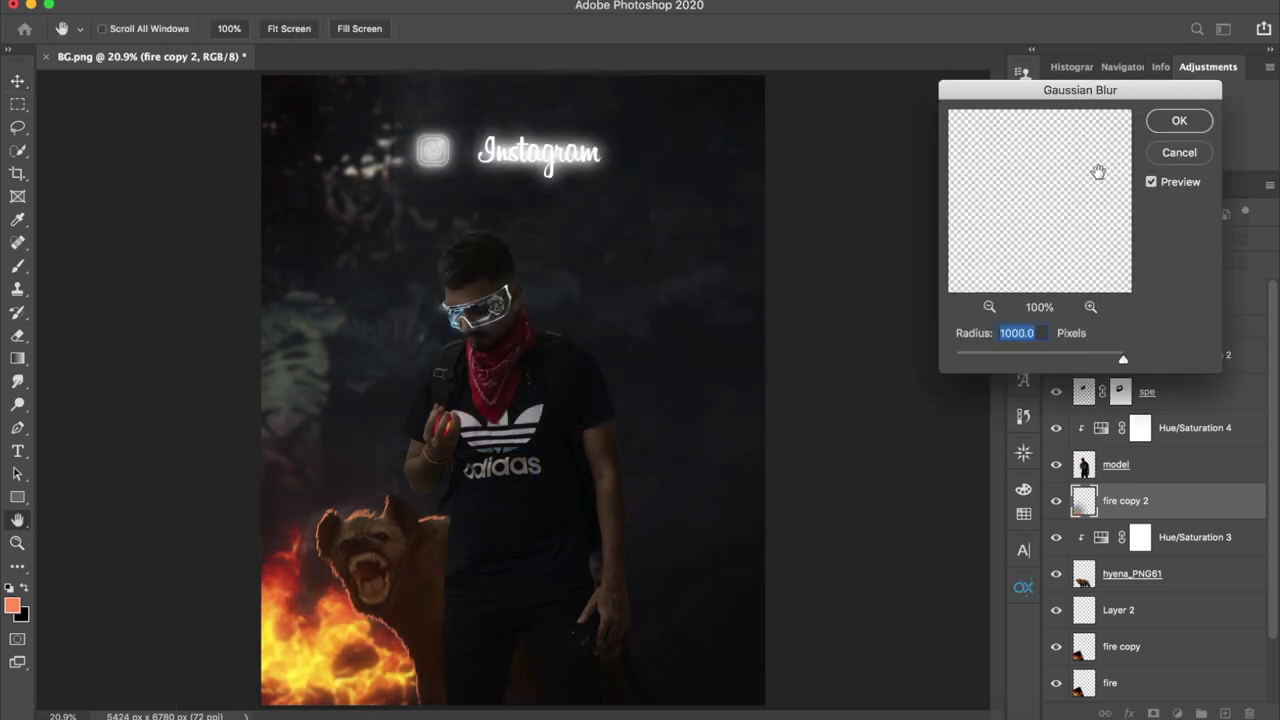
pyautogui.click(1176, 119)
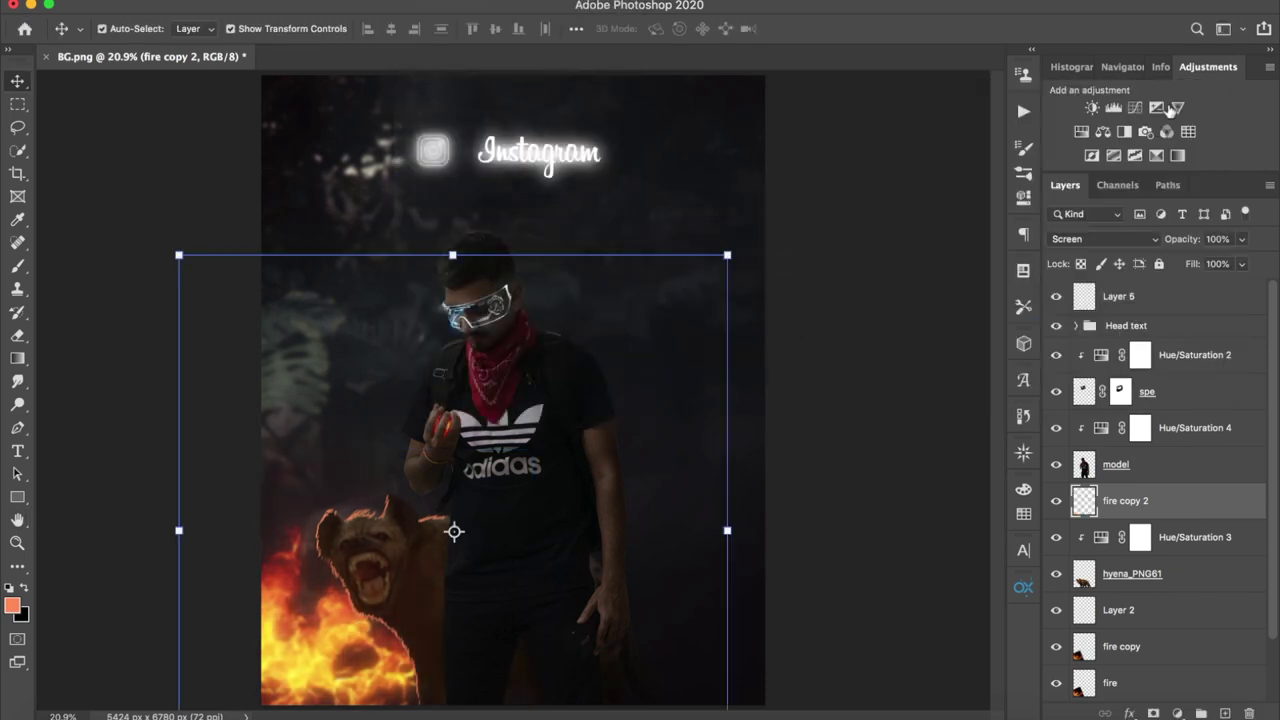
pyautogui.moveTo(1140, 505); pyautogui.dragTo(1116, 312)
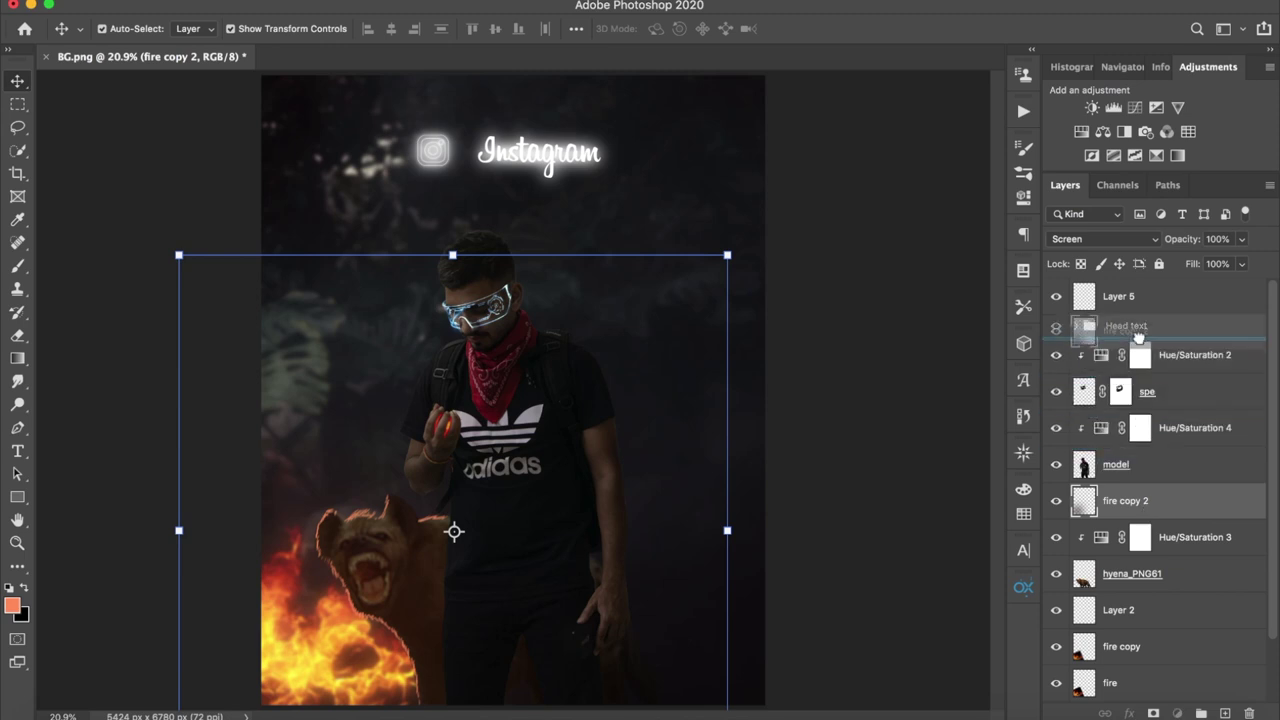
# Toggle the sharp fire layer's visibility to compare the glow with and without it
pyautogui.click(894, 466)
pyautogui.click(1056, 646)
pyautogui.click(1056, 646)
pyautogui.click(1056, 646)
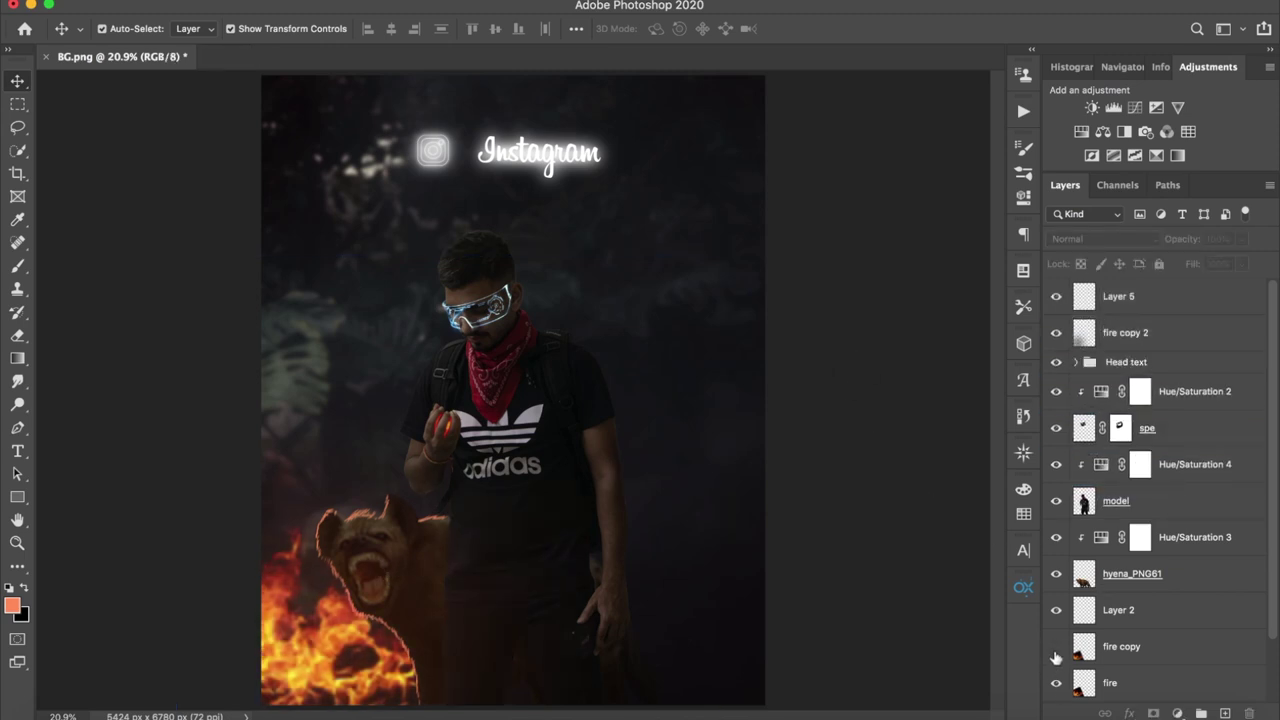
pyautogui.click(1056, 646)
pyautogui.click(1056, 682)
pyautogui.click(1056, 682)
pyautogui.click(1056, 682)
# Group the fire and fire copy layers into Group 1 and add a layer mask
pyautogui.click(1154, 686)
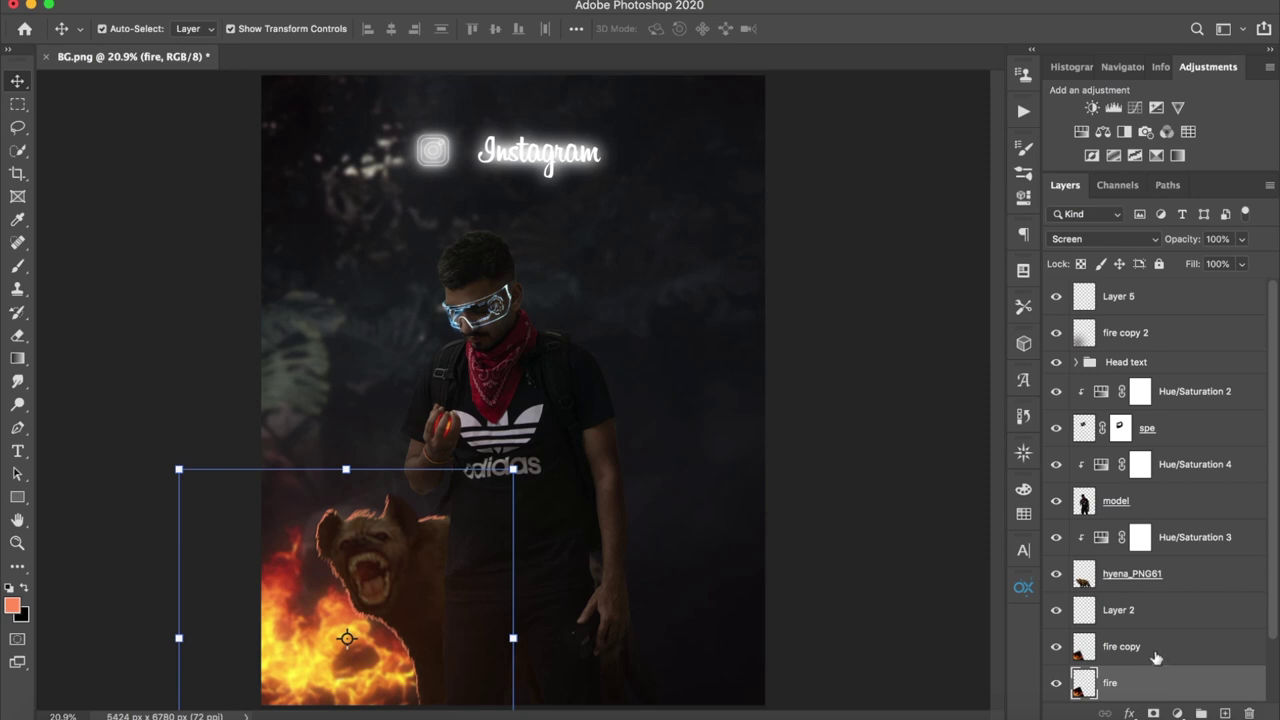
pyautogui.keyDown('shift'); pyautogui.click(1156, 650); pyautogui.keyUp('shift')
pyautogui.hotkey('ctrl', 'g')
pyautogui.click(1153, 713)
# Paint black on the group mask with an 860 px brush to hide glow around the hand
pyautogui.press('b')
pyautogui.rightClick(308, 480)
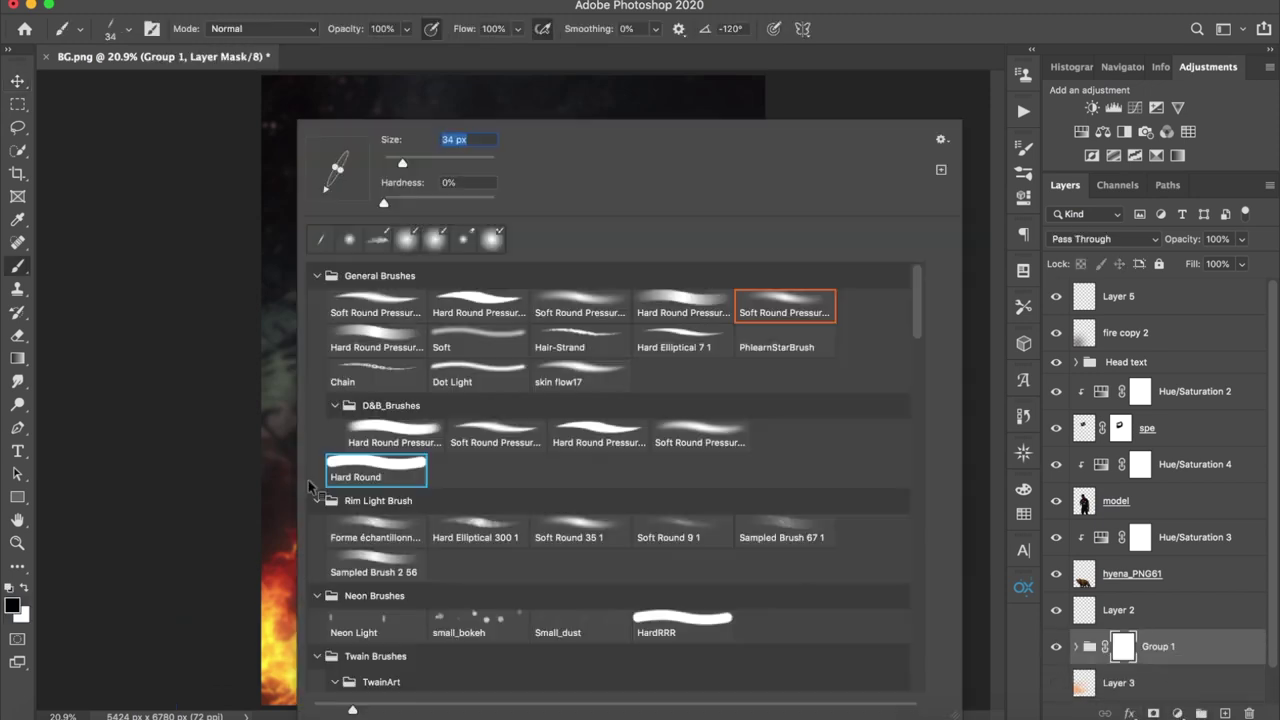
pyautogui.press('Escape')
pyautogui.rightClick(320, 417)
pyautogui.rightClick(252, 484)
pyautogui.press('Escape')
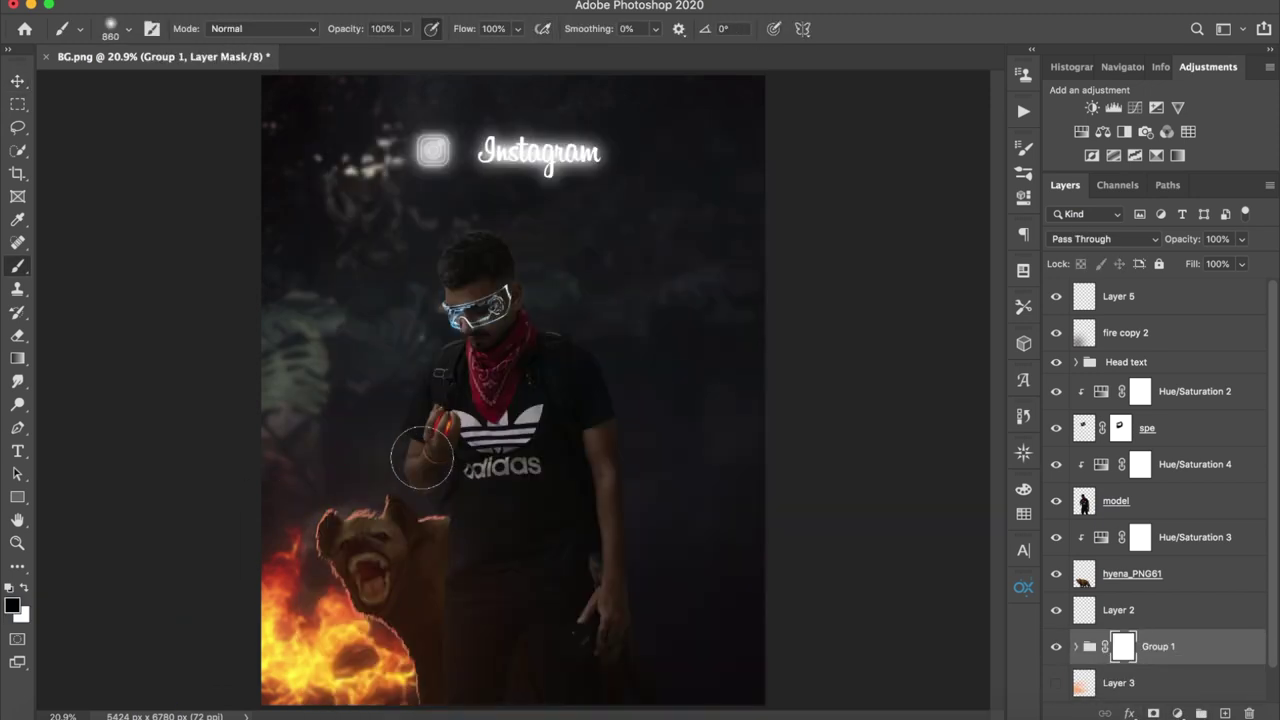
pyautogui.moveTo(422, 458)
pyautogui.mouseDown()
pyautogui.moveTo(349, 505)
pyautogui.moveTo(446, 571)
pyautogui.mouseUp()
pyautogui.scroll(-2, 574, 600)
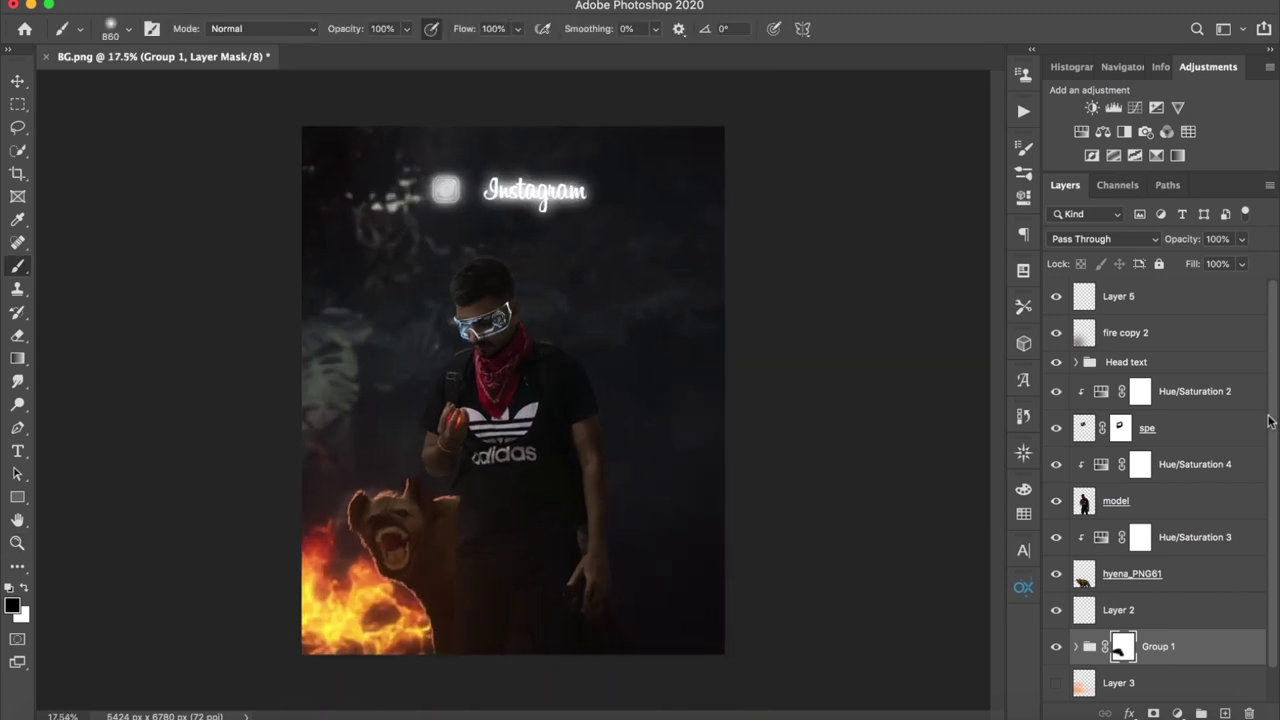
pyautogui.click(1130, 298)
pyautogui.scroll(3, 577, 386)
# Choose a custom 72 px brush tip and paint the first warm orange rim-light stroke
pyautogui.rightClick(257, 243)
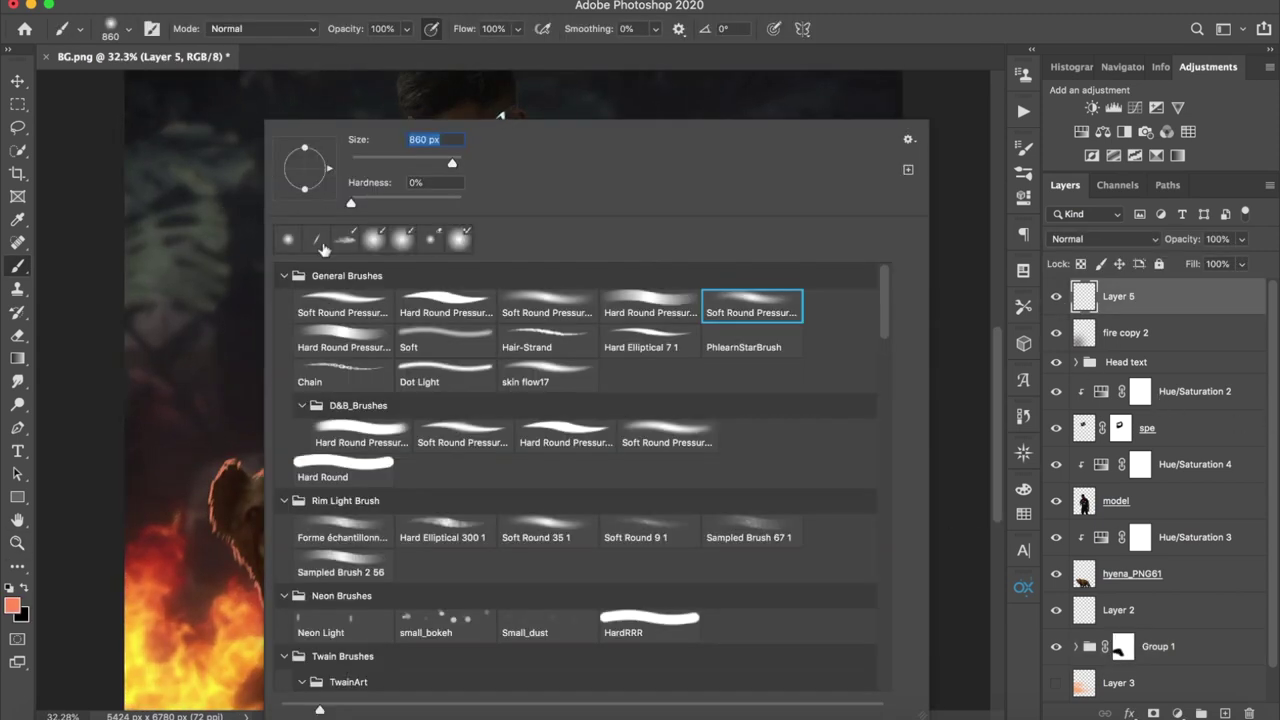
pyautogui.doubleClick(460, 243)
pyautogui.moveTo(300, 490)
pyautogui.mouseDown()
pyautogui.moveTo(255, 493)
pyautogui.moveTo(300, 490)
pyautogui.mouseUp()
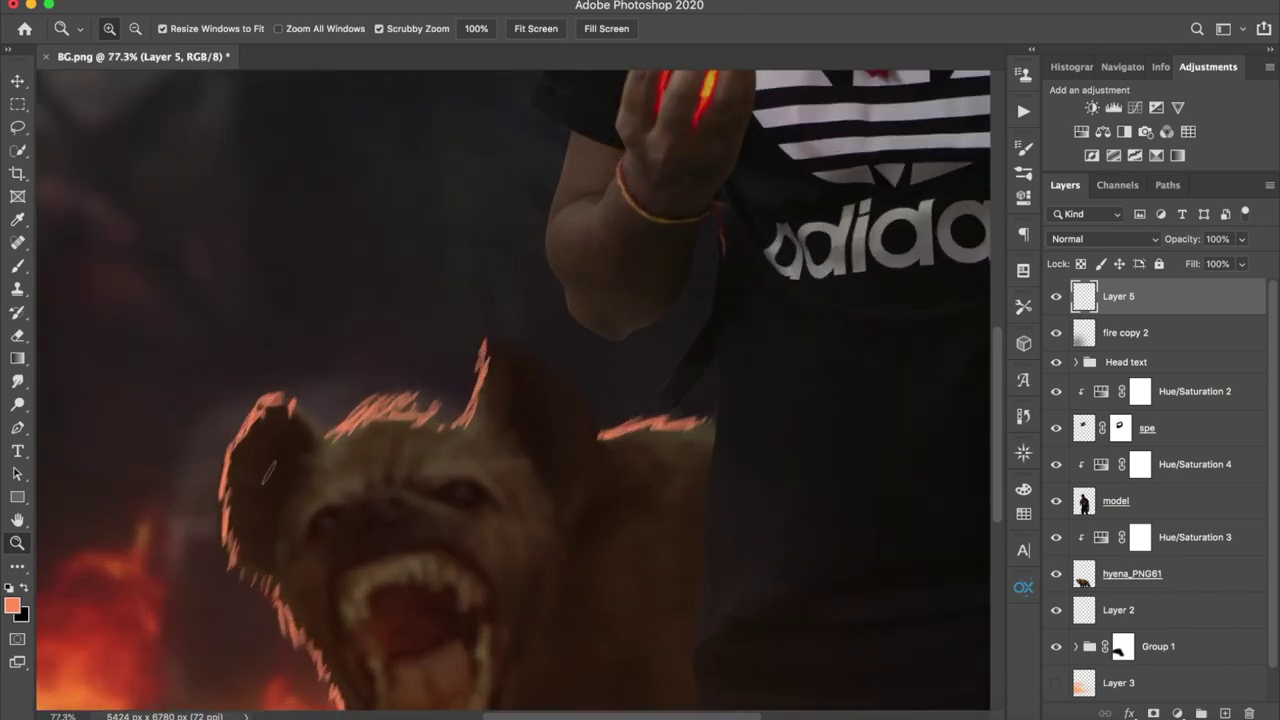
pyautogui.moveTo(256, 438)
pyautogui.mouseDown()
pyautogui.moveTo(243, 414)
pyautogui.moveTo(231, 470)
pyautogui.moveTo(266, 576)
pyautogui.moveTo(488, 708)
pyautogui.mouseUp()
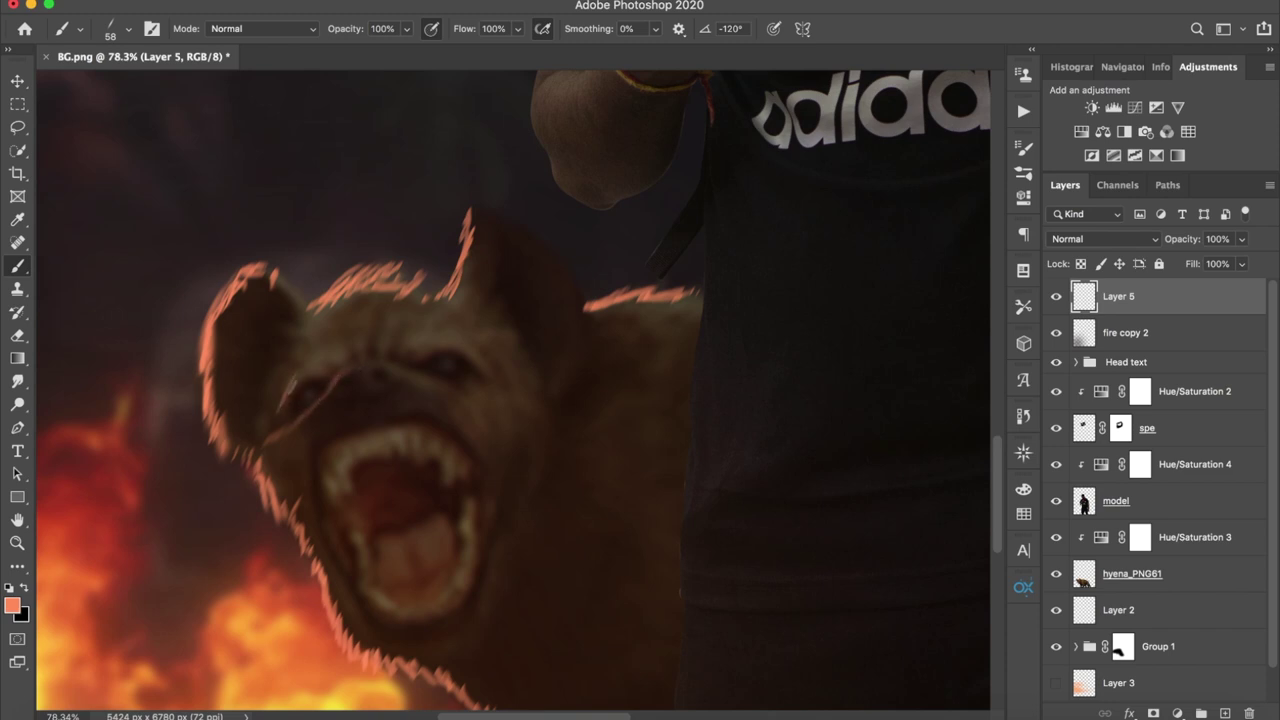
pyautogui.moveTo(350, 400)
pyautogui.mouseDown()
pyautogui.moveTo(318, 505)
pyautogui.moveTo(337, 495)
pyautogui.mouseUp()
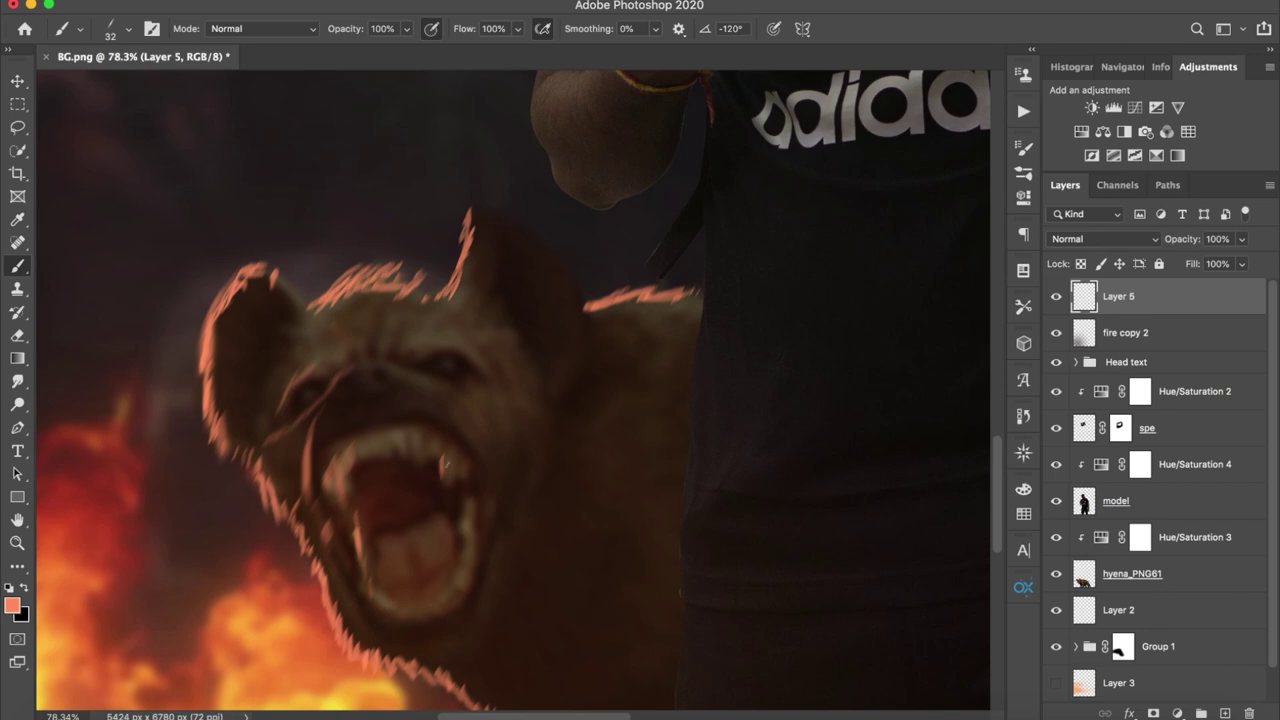
# Fit the image in view and extend the orange rim light further down the figure
pyautogui.press('z')
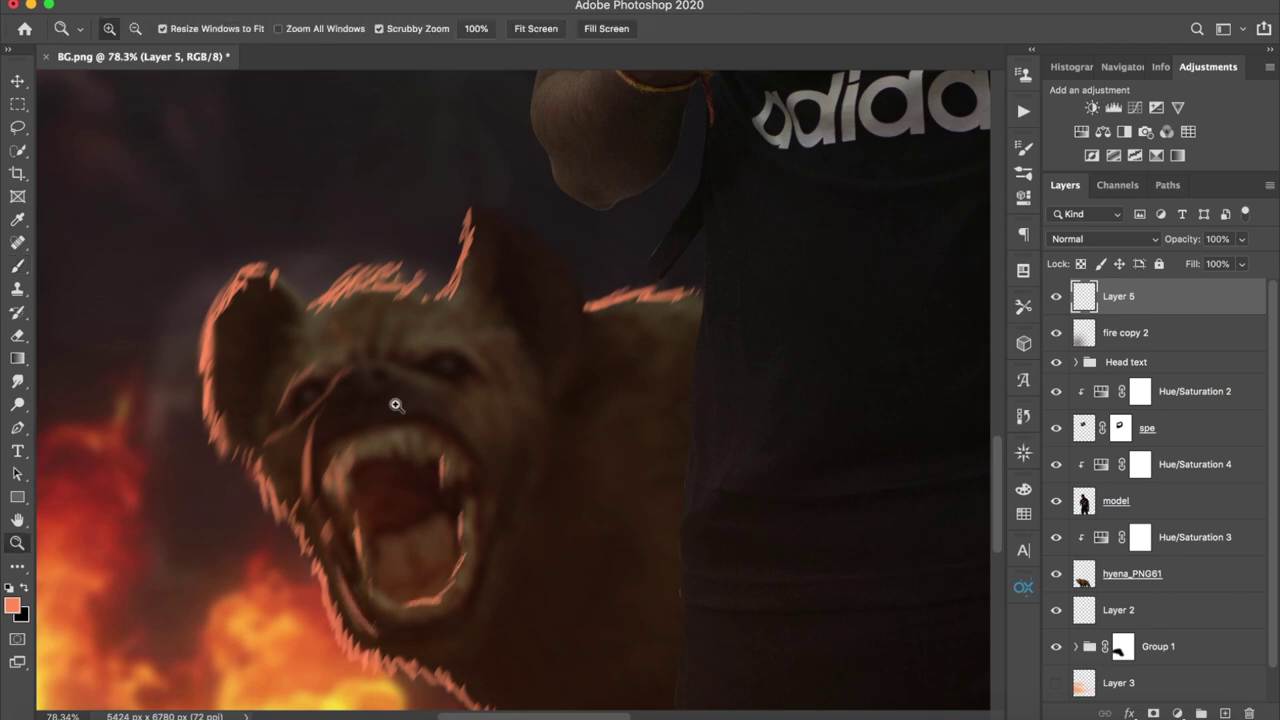
pyautogui.hotkey('ctrl', '0')
pyautogui.press('b')
pyautogui.scroll(5, 428, 582)
pyautogui.scroll(-2, 497, 480)
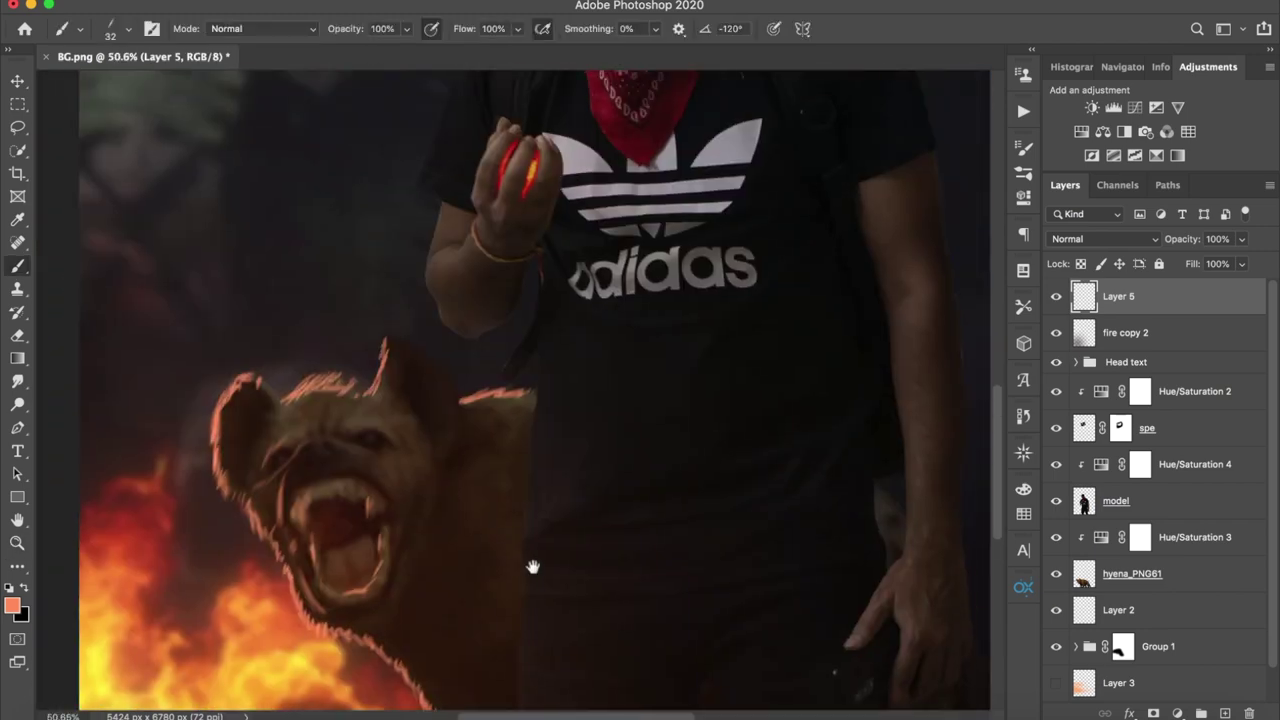
pyautogui.moveTo(525, 496); pyautogui.dragTo(536, 688)
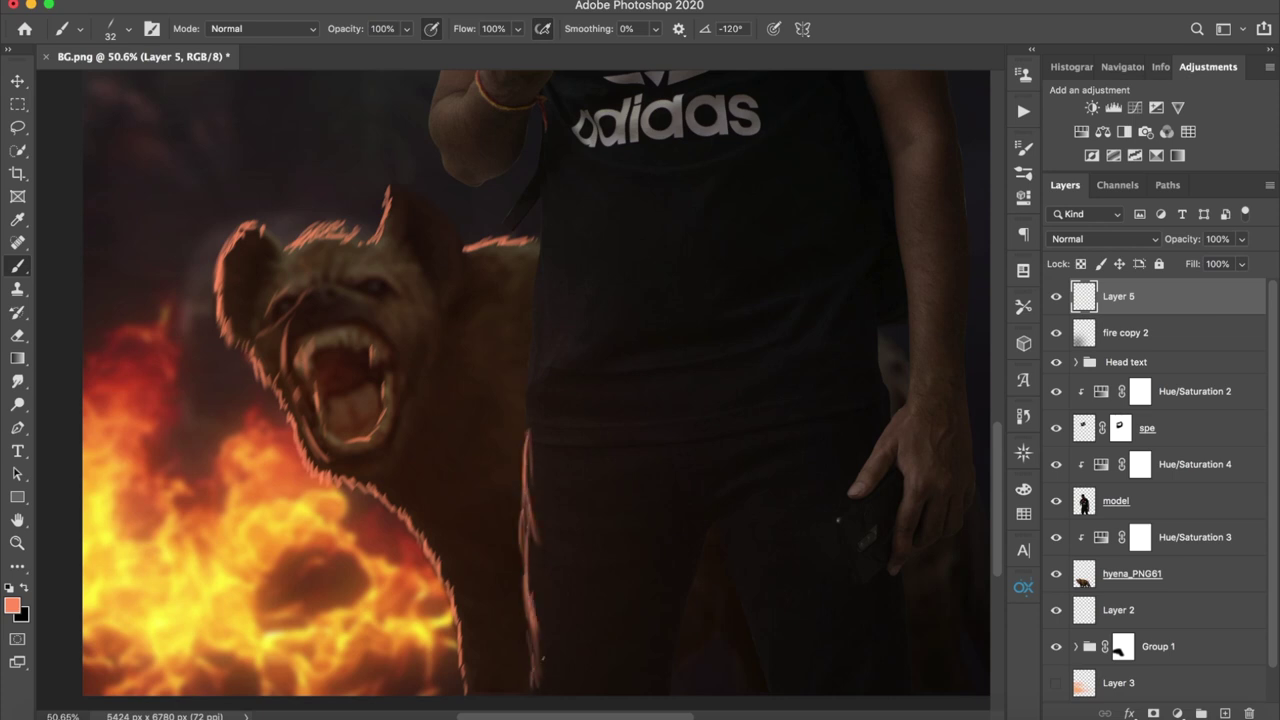
pyautogui.scroll(-5, 534, 600)
pyautogui.moveTo(498, 440)
pyautogui.mouseDown()
pyautogui.moveTo(522, 550)
pyautogui.moveTo(495, 415)
pyautogui.moveTo(507, 310)
pyautogui.moveTo(502, 463)
pyautogui.mouseUp()
# Resize the eraser, then paint orange rim light along the strap
pyautogui.scroll(5, 543, 251)
pyautogui.scroll(-5, 645, 411)
pyautogui.scroll(2, 645, 411)
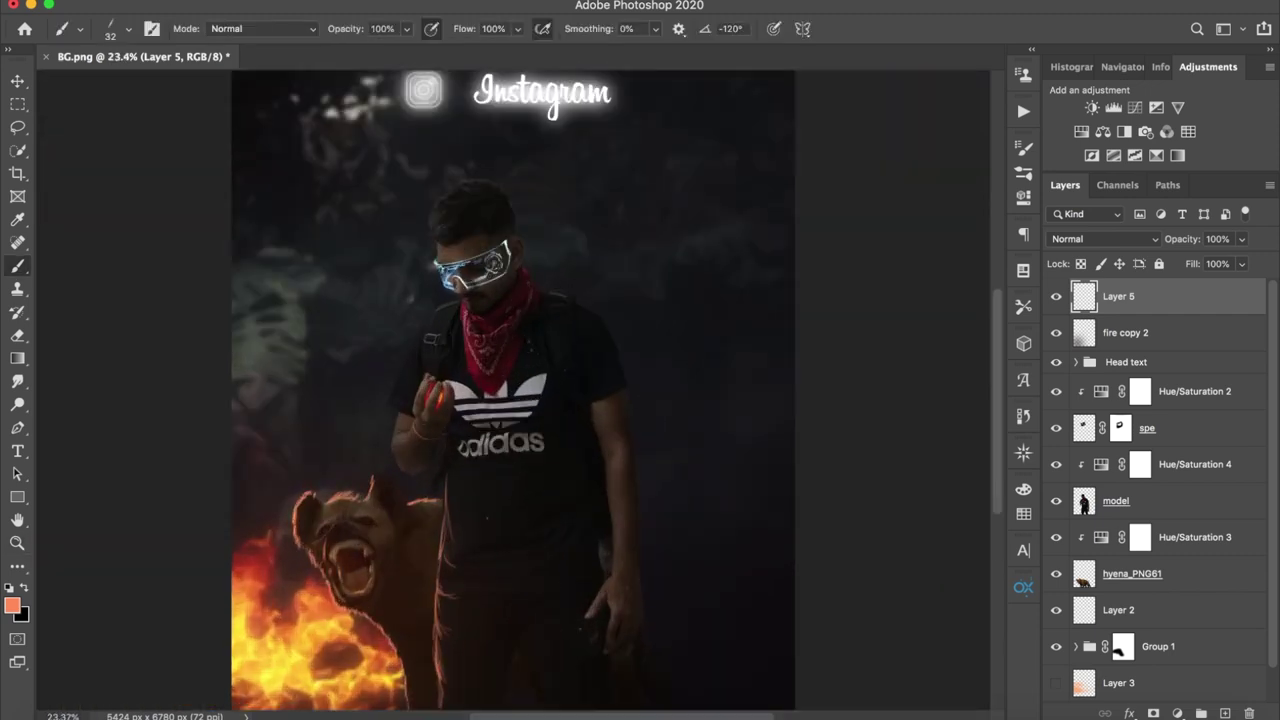
pyautogui.press('e')
pyautogui.moveTo(460, 603); pyautogui.dragTo(500, 603)
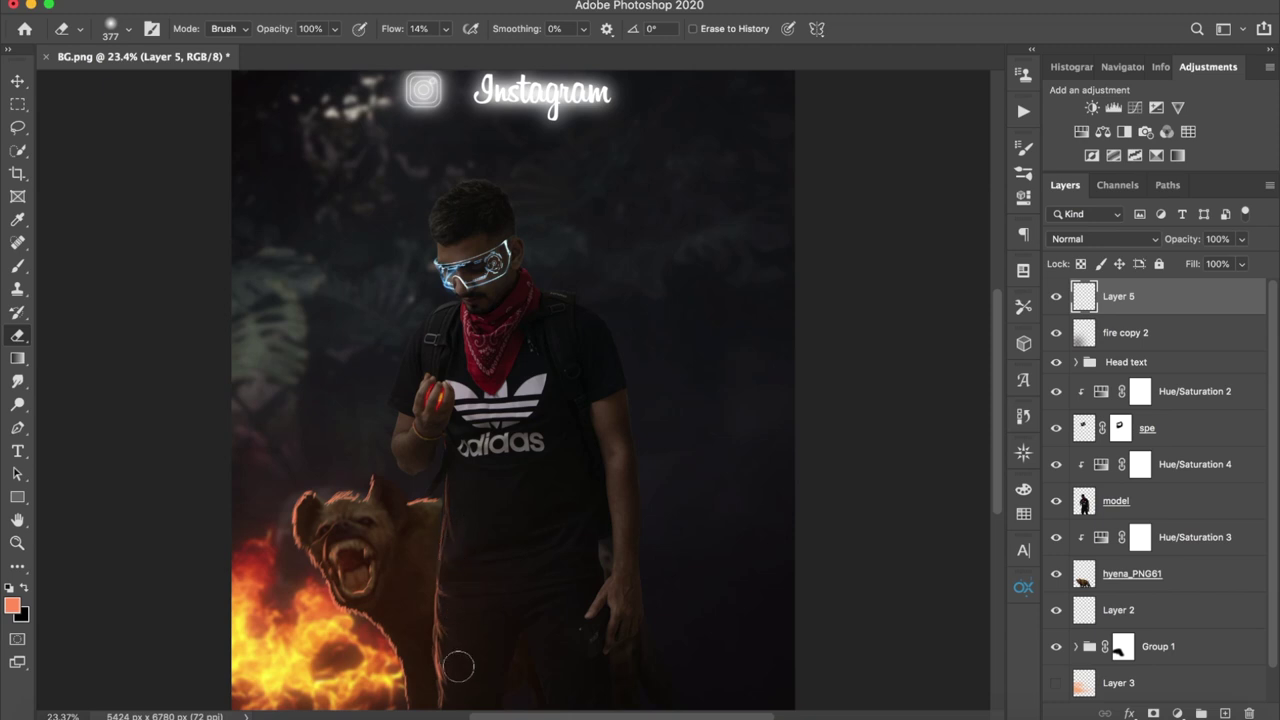
pyautogui.press('z')
pyautogui.scroll(-3, 491, 407)
pyautogui.scroll(2, 491, 407)
pyautogui.press('b')
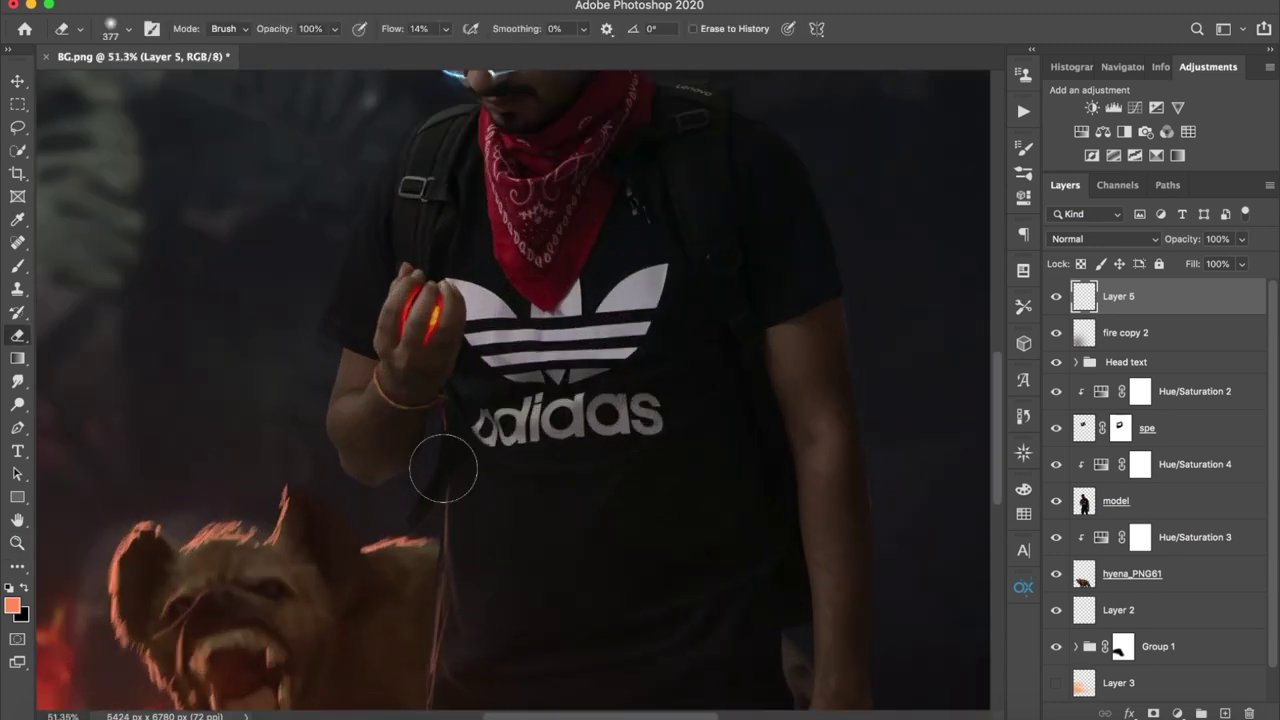
pyautogui.scroll(5, 443, 457)
pyautogui.moveTo(465, 368)
pyautogui.mouseDown()
pyautogui.moveTo(412, 455)
pyautogui.moveTo(440, 482)
pyautogui.mouseUp()
# Extend the orange edge light along the phone beside the lowered hand
pyautogui.press('e')
pyautogui.hotkey('ctrl', '0')
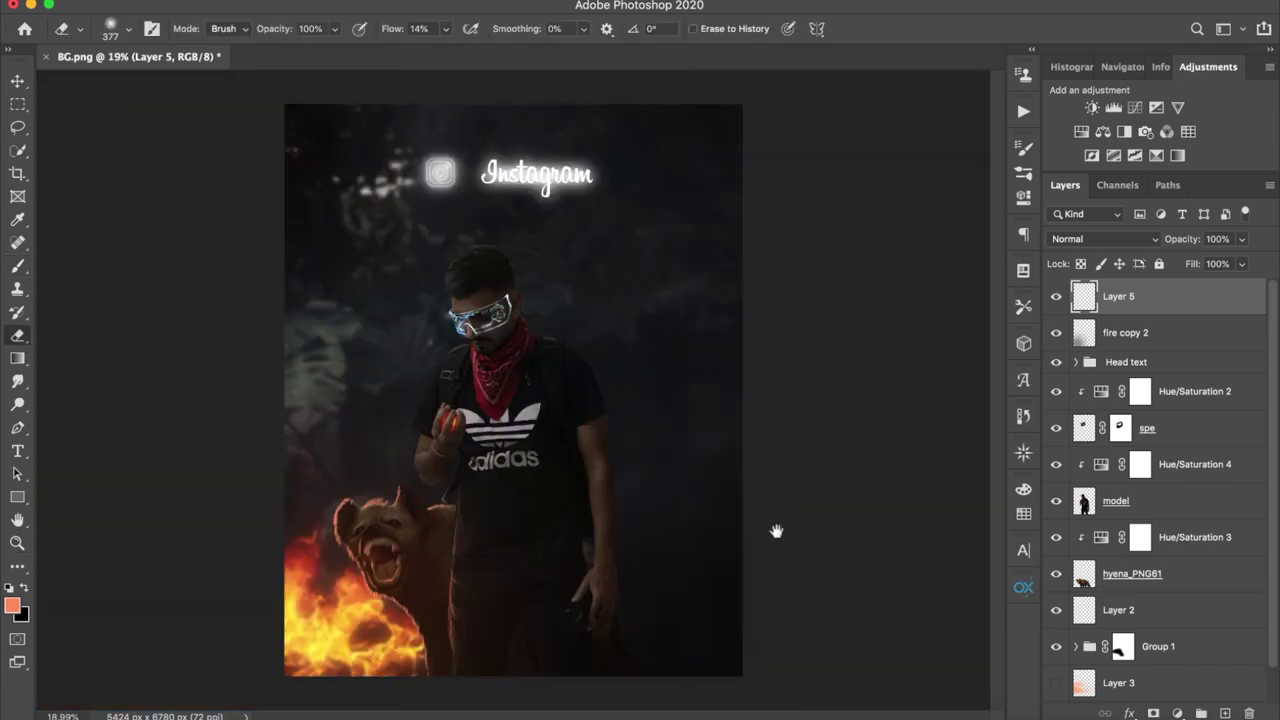
pyautogui.press('b')
pyautogui.scroll(5, 614, 443)
pyautogui.scroll(2, 577, 350)
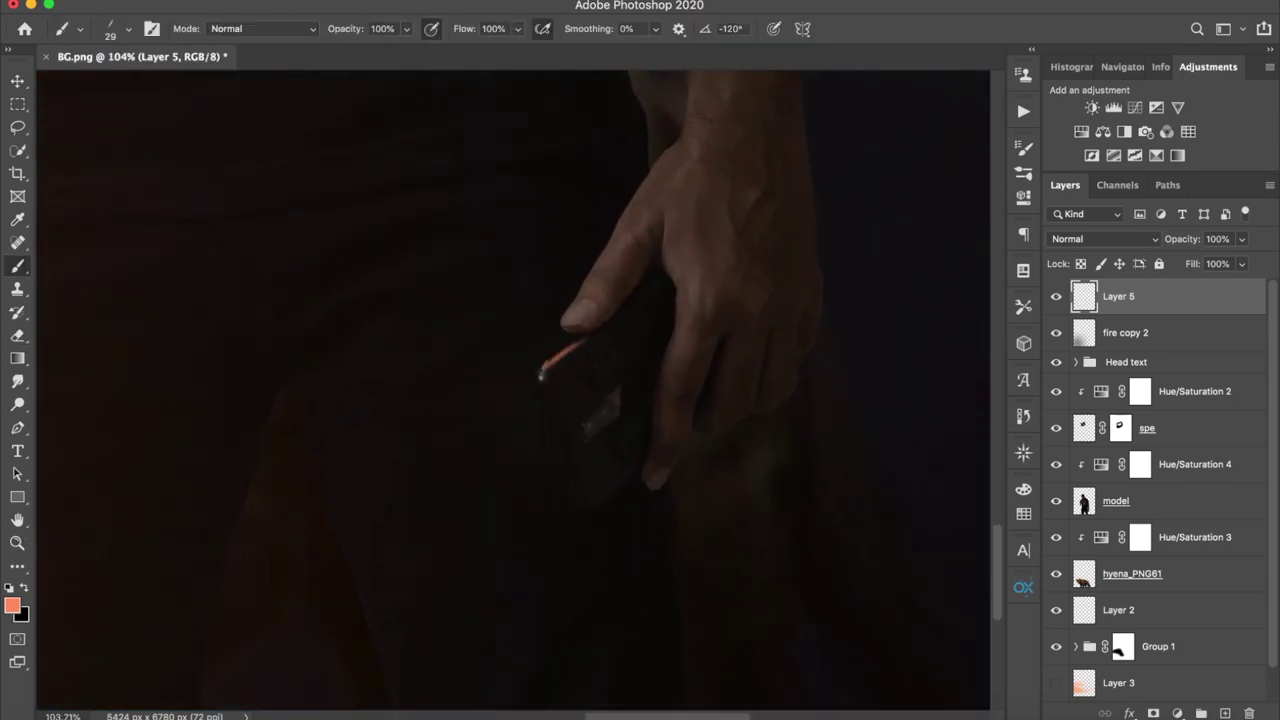
pyautogui.moveTo(540, 375); pyautogui.dragTo(540, 435)
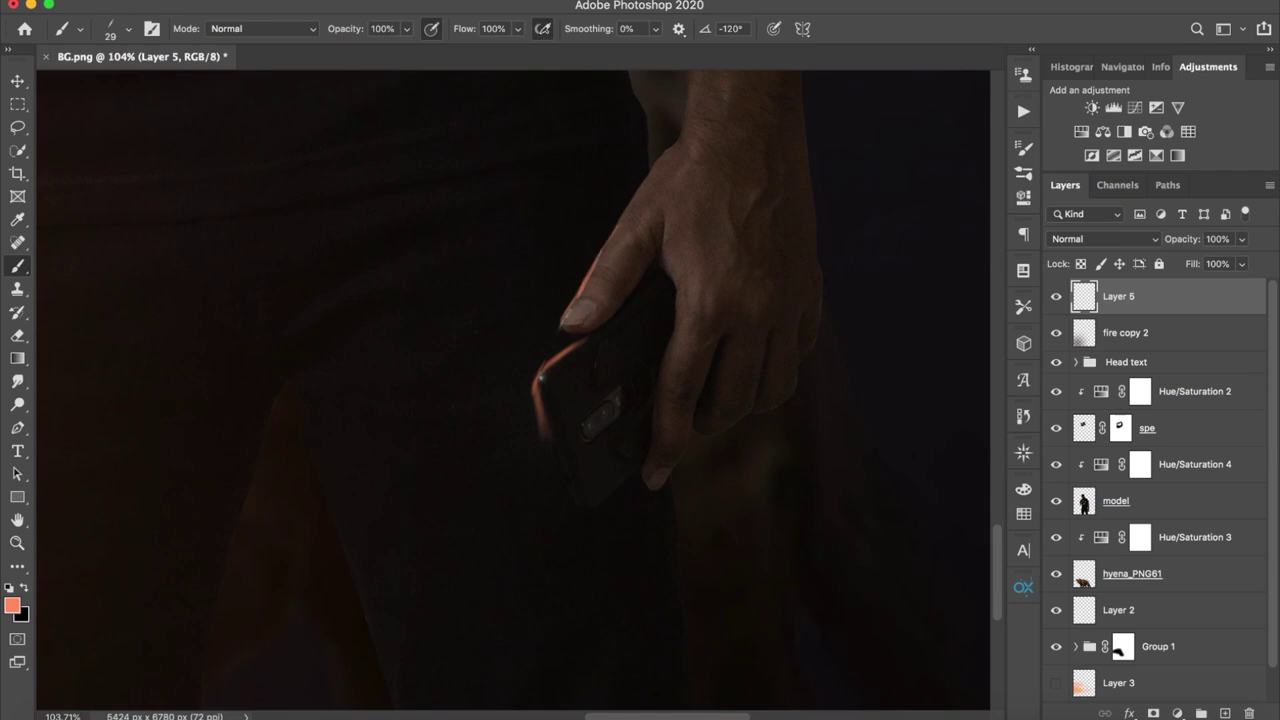
# Pan around the hand and arm and resize the eraser to clean excess orange light
pyautogui.moveTo(660, 157); pyautogui.dragTo(515, 462)
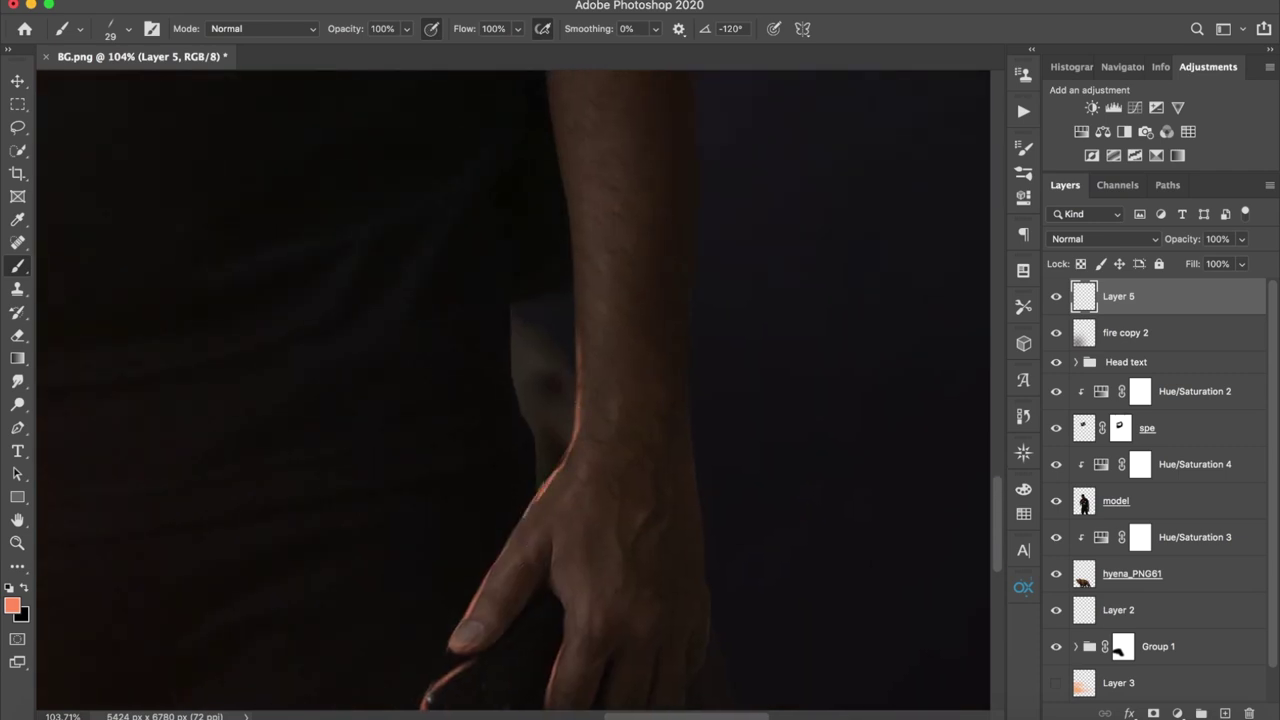
pyautogui.press('e')
pyautogui.moveTo(464, 521); pyautogui.dragTo(614, 226)
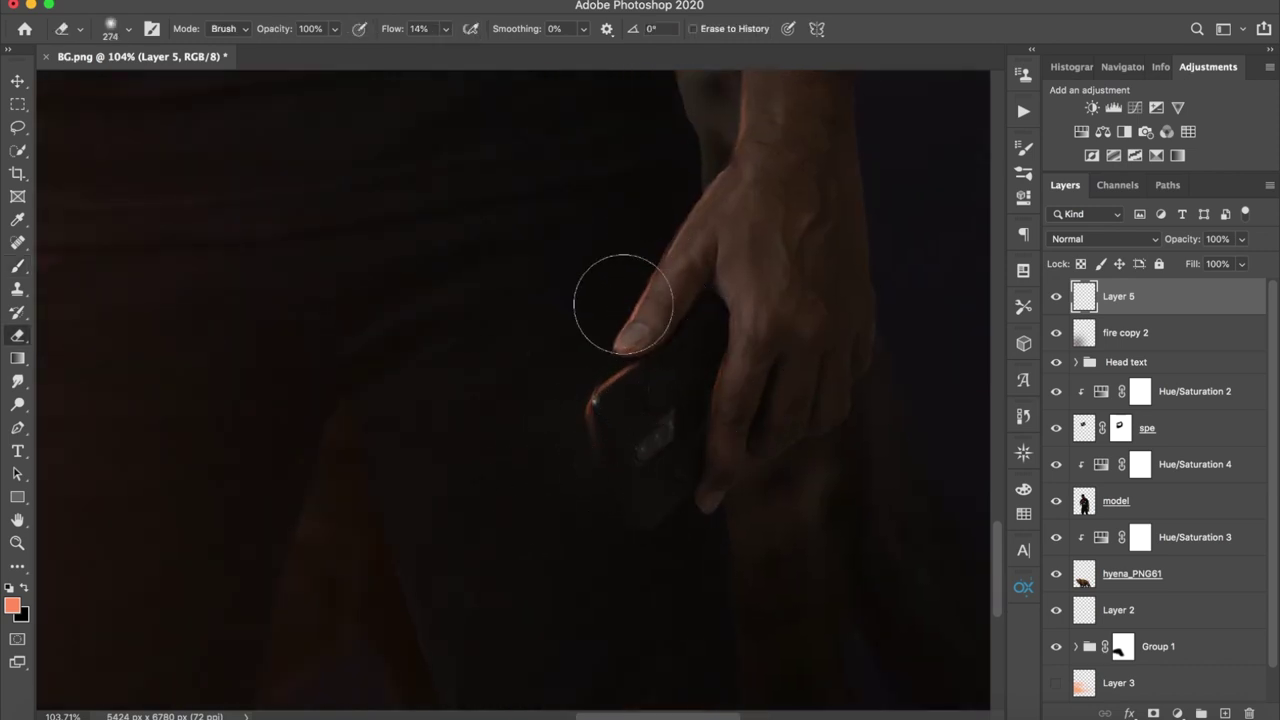
pyautogui.moveTo(571, 307); pyautogui.dragTo(472, 309)
pyautogui.press('z')
pyautogui.scroll(-3, 514, 332)
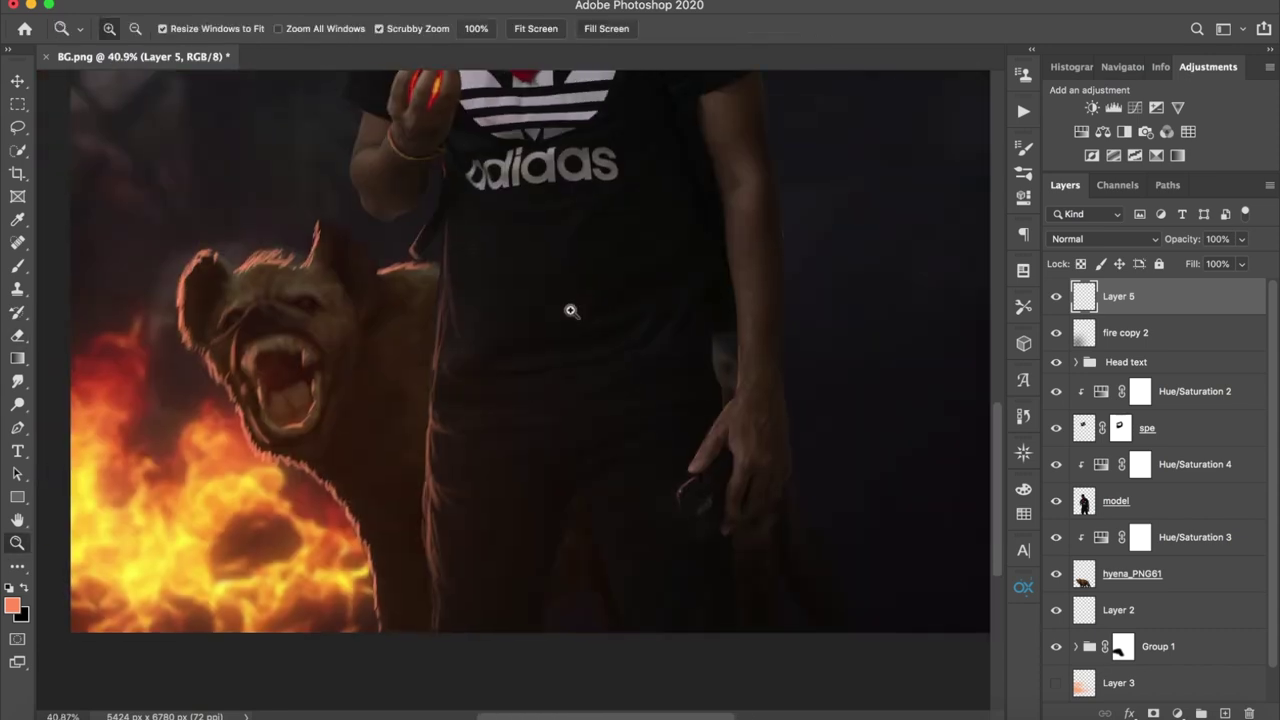
# Shrink the brush and paint an orange glow along the forearm's left edge
pyautogui.scroll(-3, 391, 478)
pyautogui.scroll(3, 391, 478)
pyautogui.press('b')
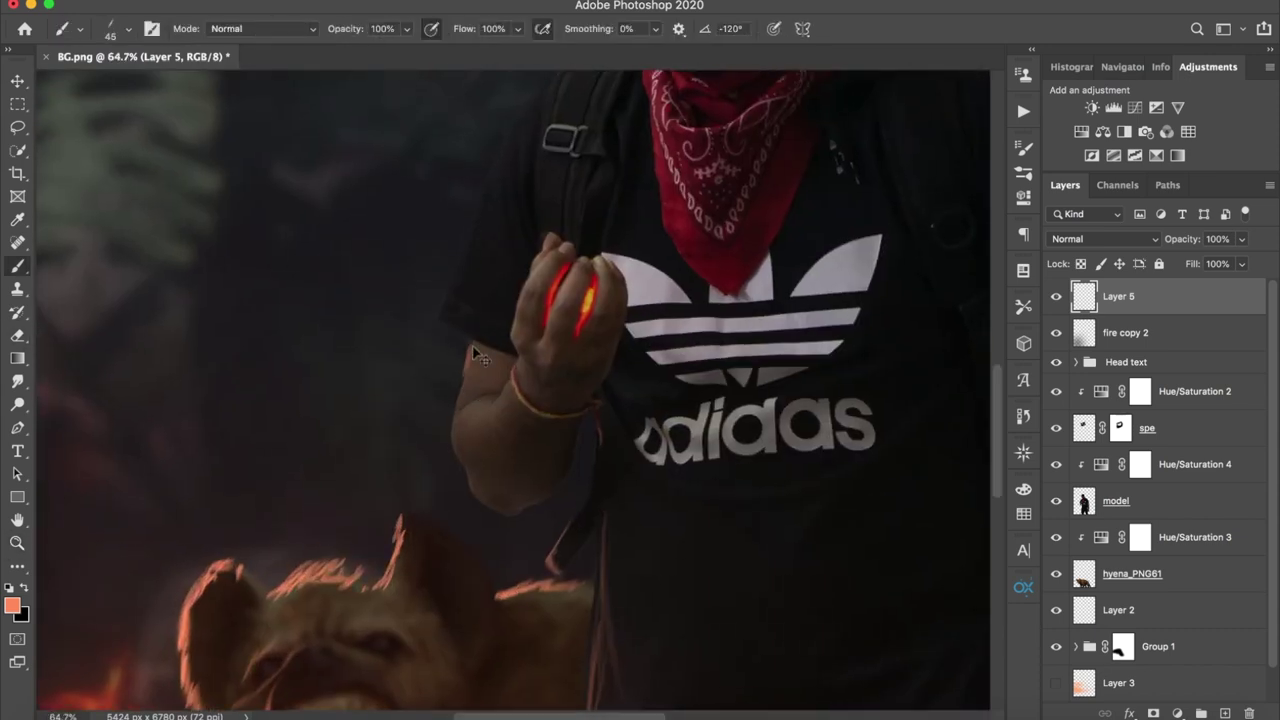
pyautogui.scroll(2, 477, 355)
pyautogui.press('[')
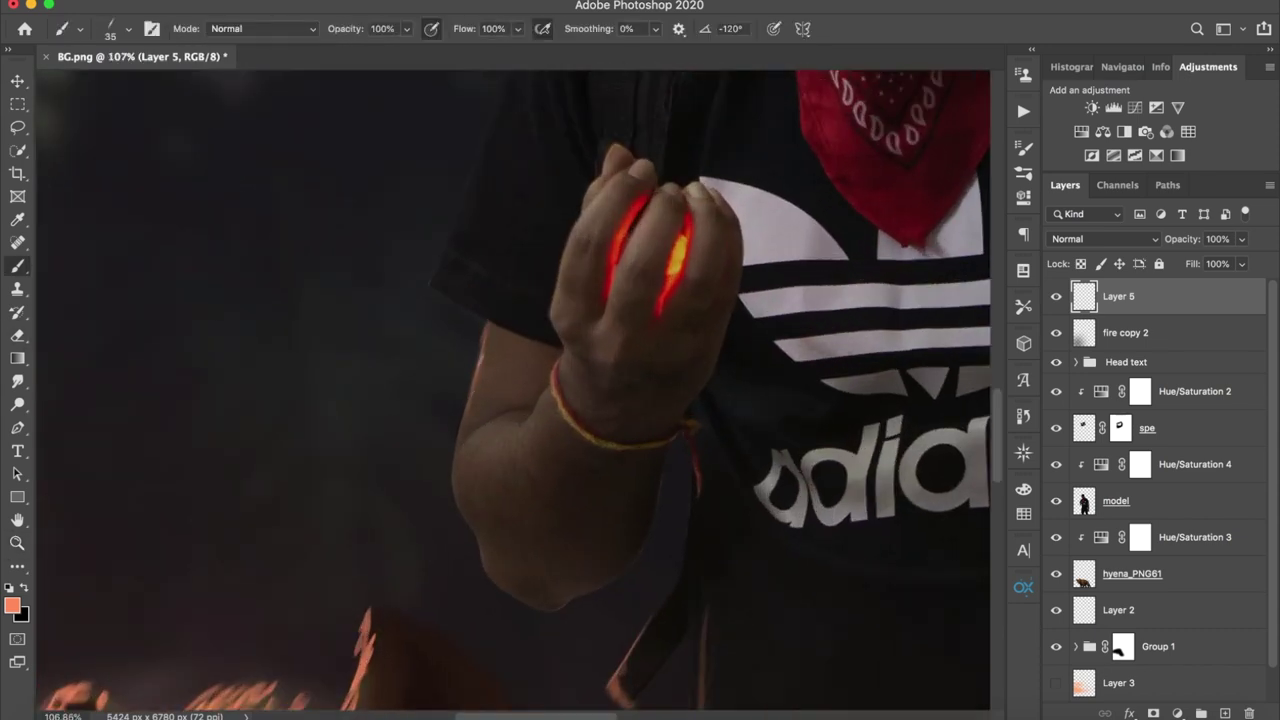
pyautogui.moveTo(455, 435)
pyautogui.mouseDown()
pyautogui.moveTo(470, 540)
pyautogui.moveTo(466, 520)
pyautogui.mouseUp()
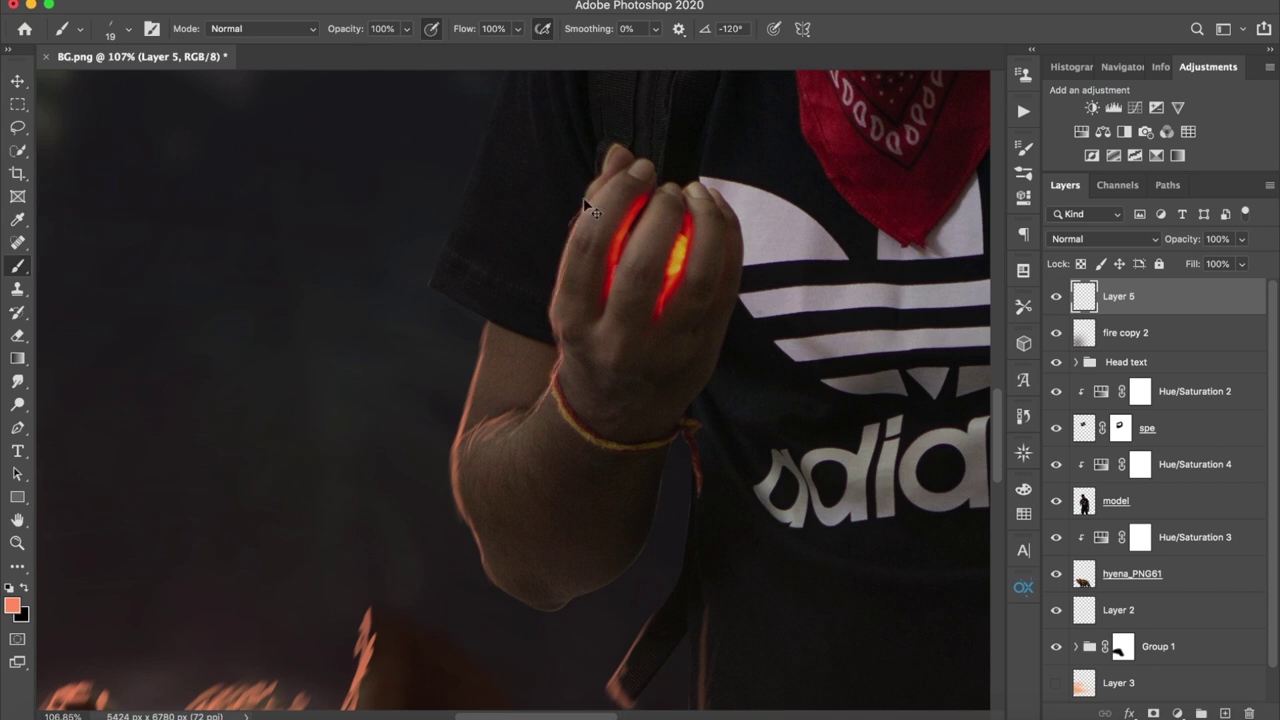
# Reframe on the raised arm and paint orange light along the shoulder edge
pyautogui.scroll(-2, 512, 390)
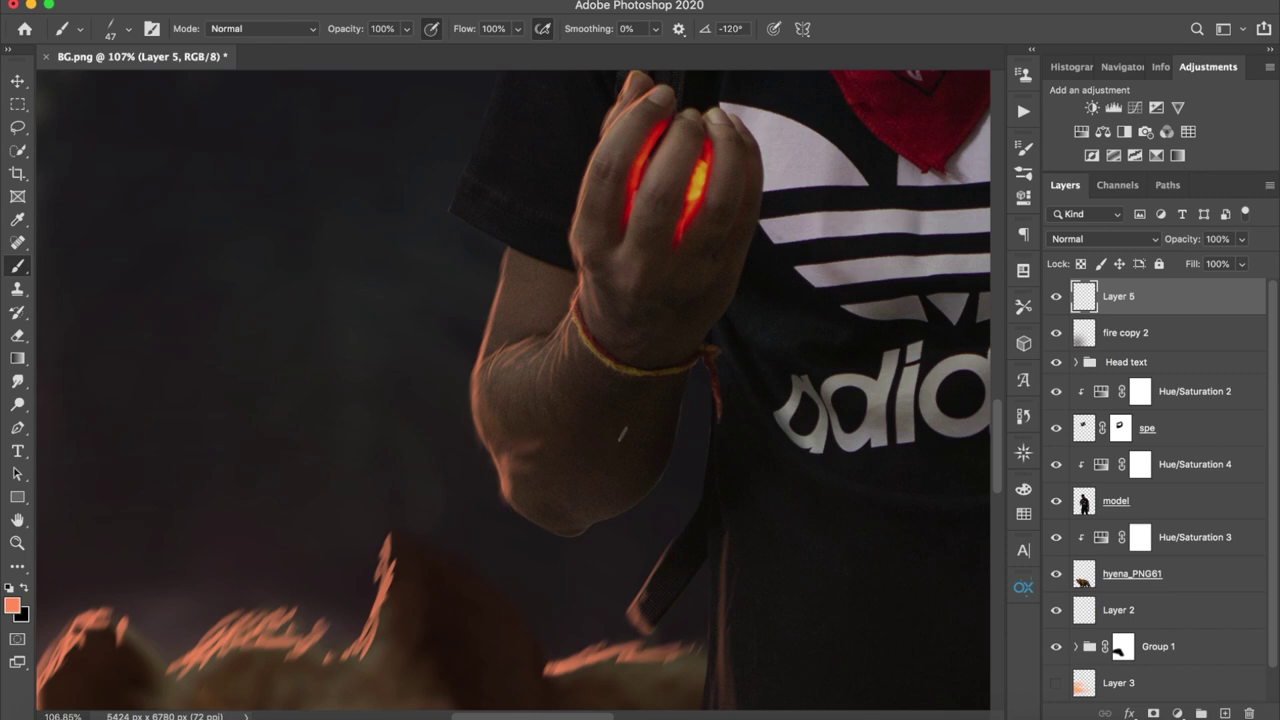
pyautogui.press('z')
pyautogui.moveTo(589, 414); pyautogui.dragTo(560, 400)
pyautogui.scroll(3, 608, 391)
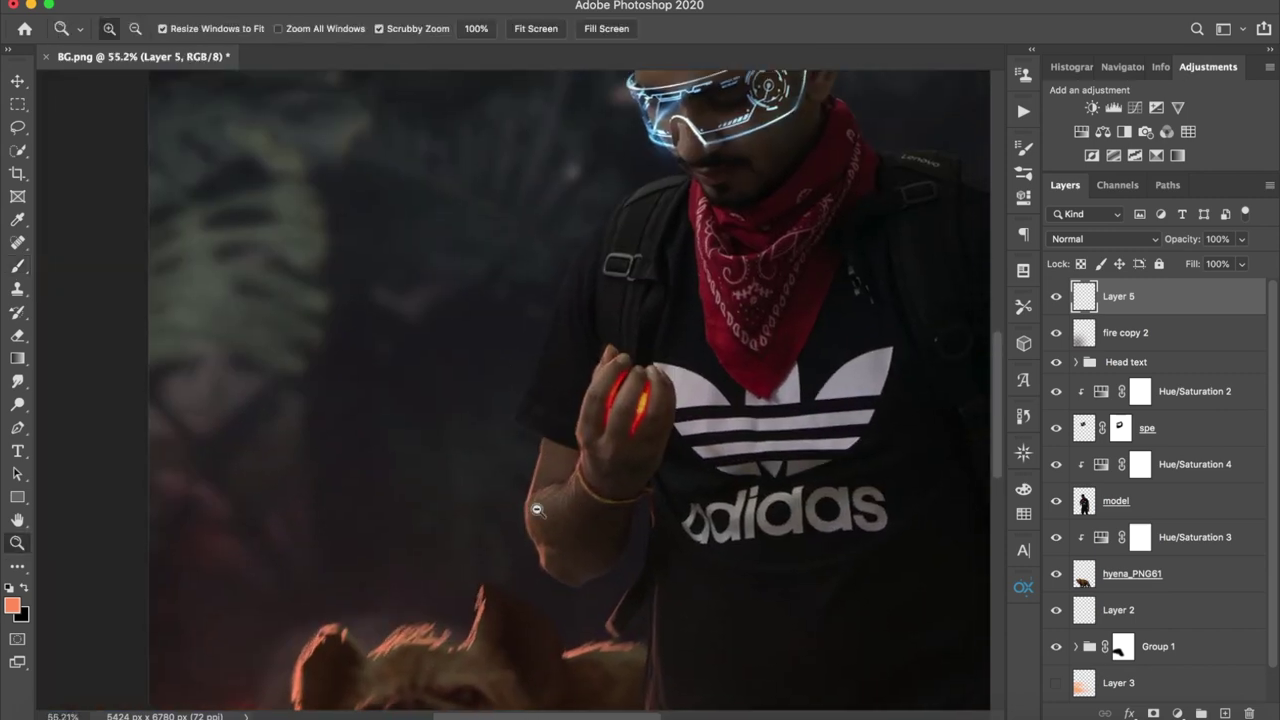
pyautogui.moveTo(611, 509); pyautogui.dragTo(650, 500)
pyautogui.press('e')
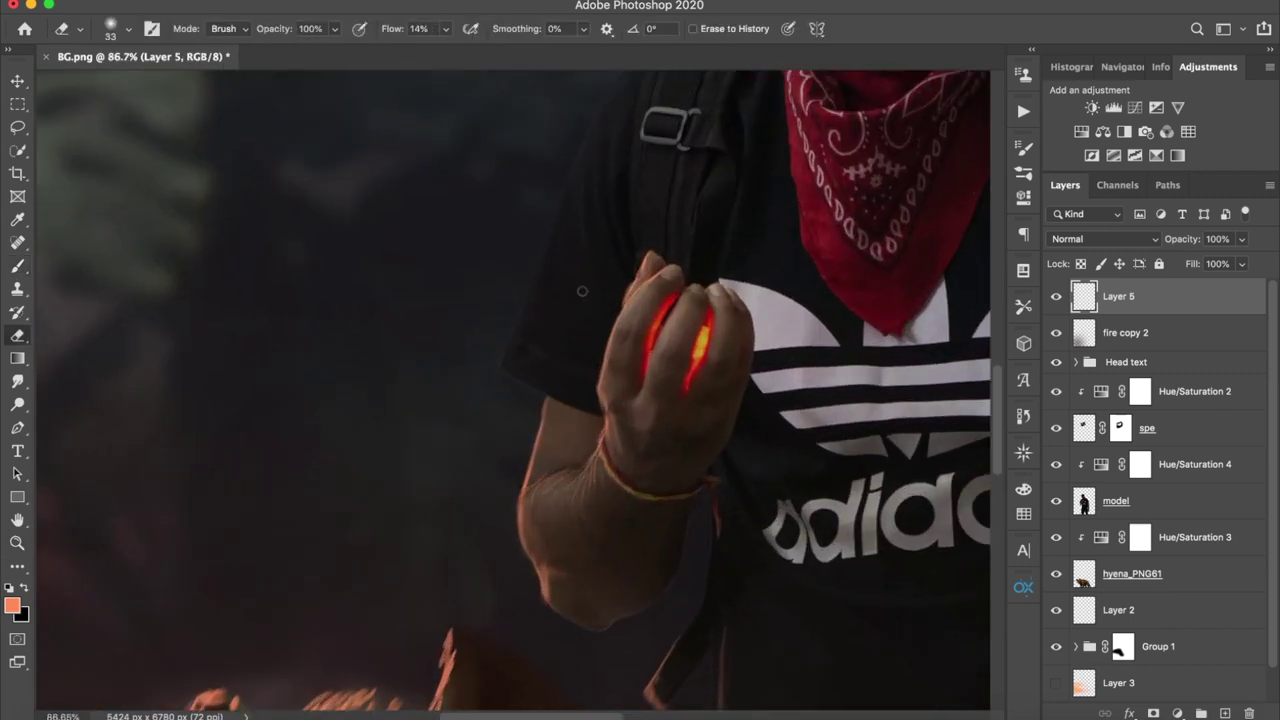
pyautogui.moveTo(582, 291); pyautogui.dragTo(537, 405)
pyautogui.press('b')
pyautogui.moveTo(603, 158); pyautogui.dragTo(515, 335)
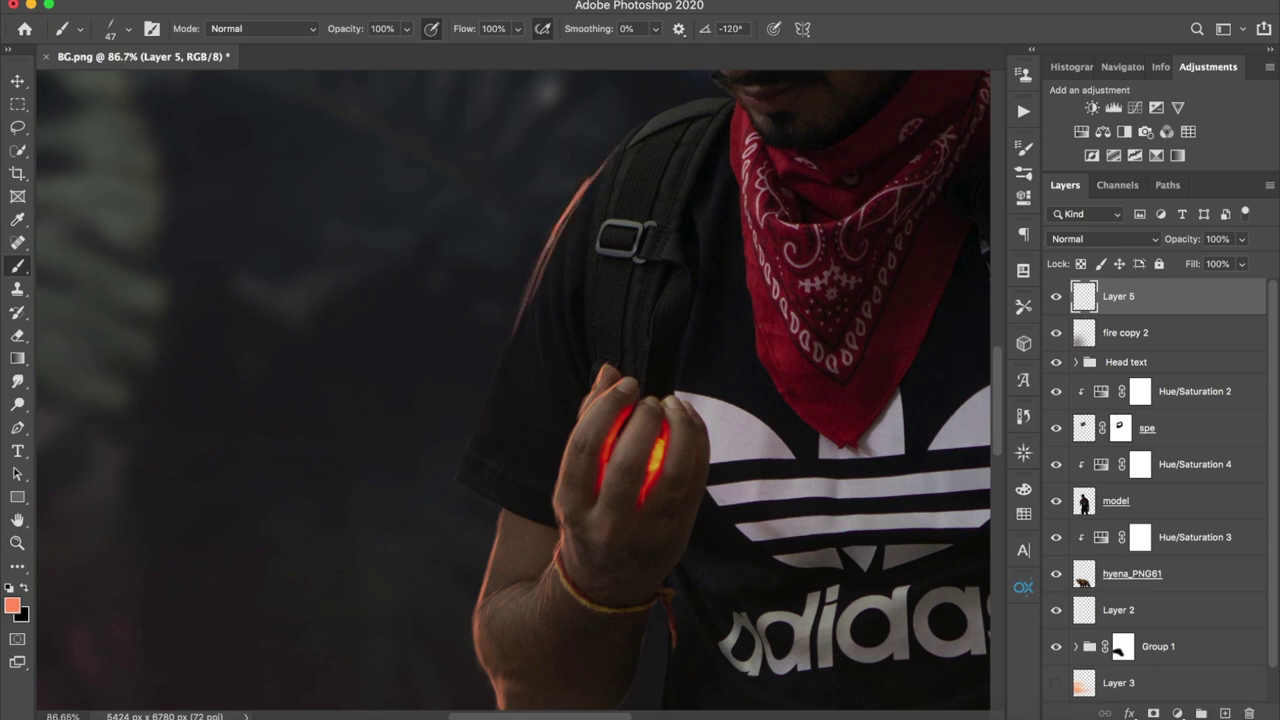
# Add thin orange strands along the arm and shoulder, then shrink the tip and angle it to -145°
pyautogui.moveTo(548, 248)
pyautogui.mouseDown()
pyautogui.moveTo(460, 440)
pyautogui.moveTo(466, 486)
pyautogui.moveTo(553, 335)
pyautogui.mouseUp()
pyautogui.moveTo(612, 152); pyautogui.dragTo(562, 288)
pyautogui.moveTo(620, 130); pyautogui.dragTo(586, 300)
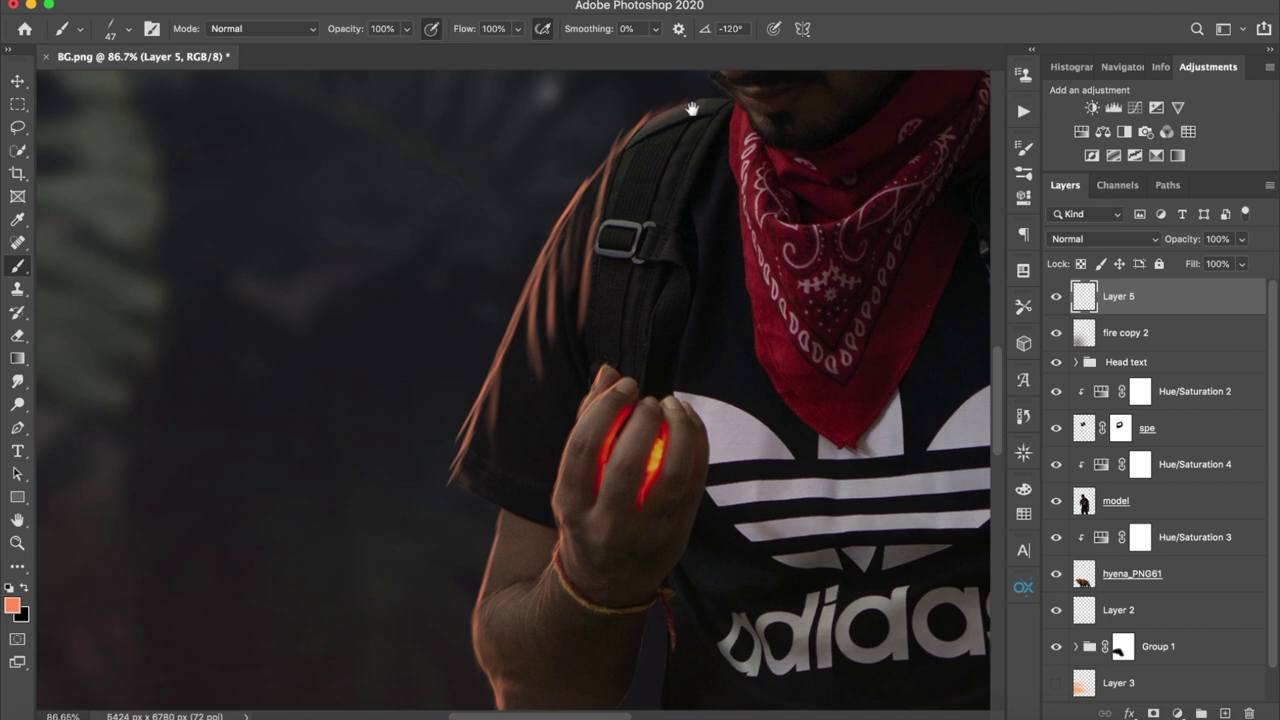
pyautogui.scroll(5, 645, 275)
pyautogui.moveTo(700, 275); pyautogui.dragTo(645, 275)
pyautogui.scroll(5, 645, 275)
pyautogui.moveTo(705, 30)
pyautogui.mouseDown()
pyautogui.moveTo(681, 37)
pyautogui.moveTo(815, 44)
pyautogui.mouseUp()
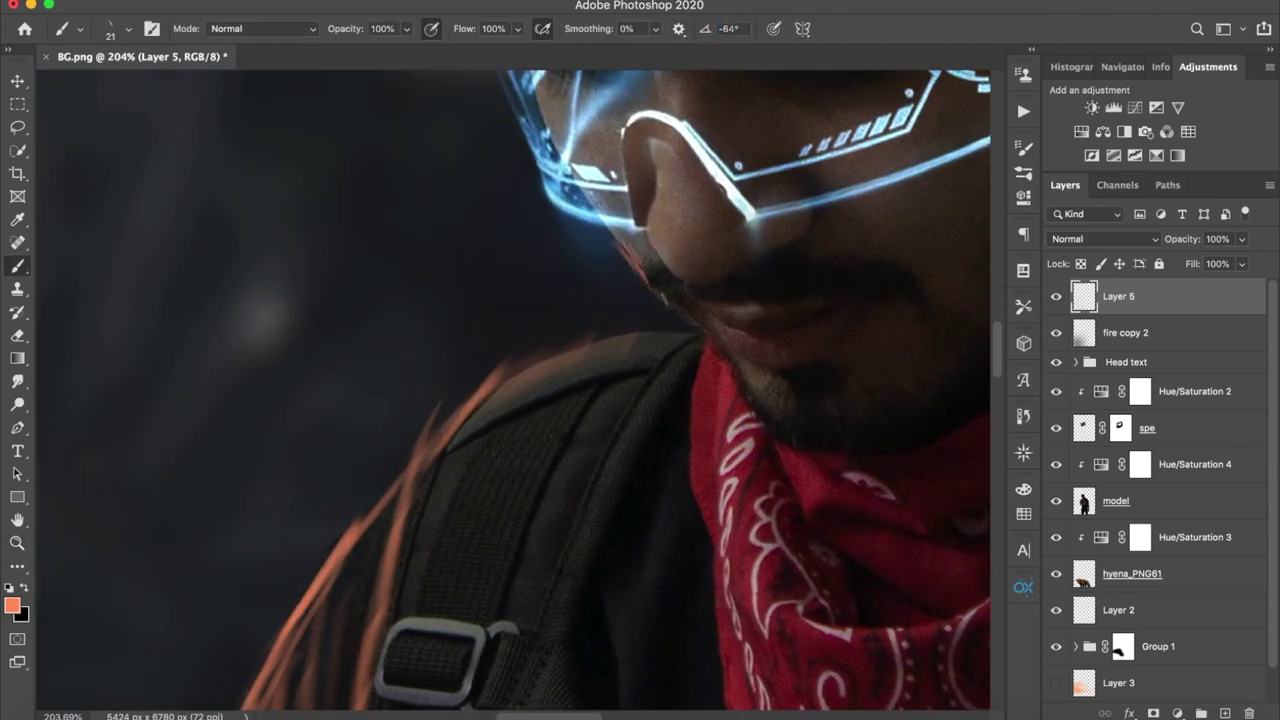
# Paint faint orange rim light along the face edge and up the hair
pyautogui.scroll(5, 515, 390)
pyautogui.scroll(5, 515, 390)
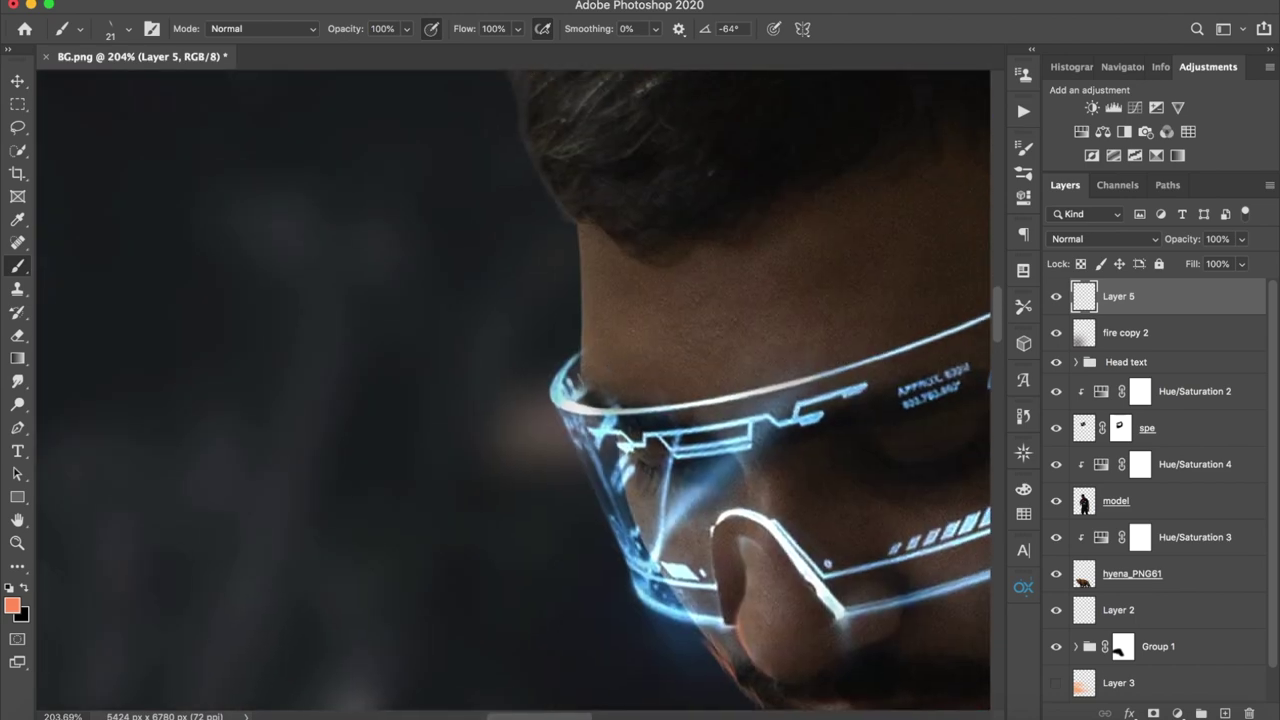
pyautogui.moveTo(582, 386)
pyautogui.mouseDown()
pyautogui.moveTo(582, 238)
pyautogui.moveTo(524, 116)
pyautogui.mouseUp()
pyautogui.scroll(5, 523, 114)
pyautogui.moveTo(535, 345)
pyautogui.mouseDown()
pyautogui.moveTo(507, 263)
pyautogui.moveTo(620, 140)
pyautogui.mouseUp()
pyautogui.press('z')
pyautogui.scroll(-5, 643, 134)
pyautogui.scroll(1, 654, 256)
pyautogui.press('b')
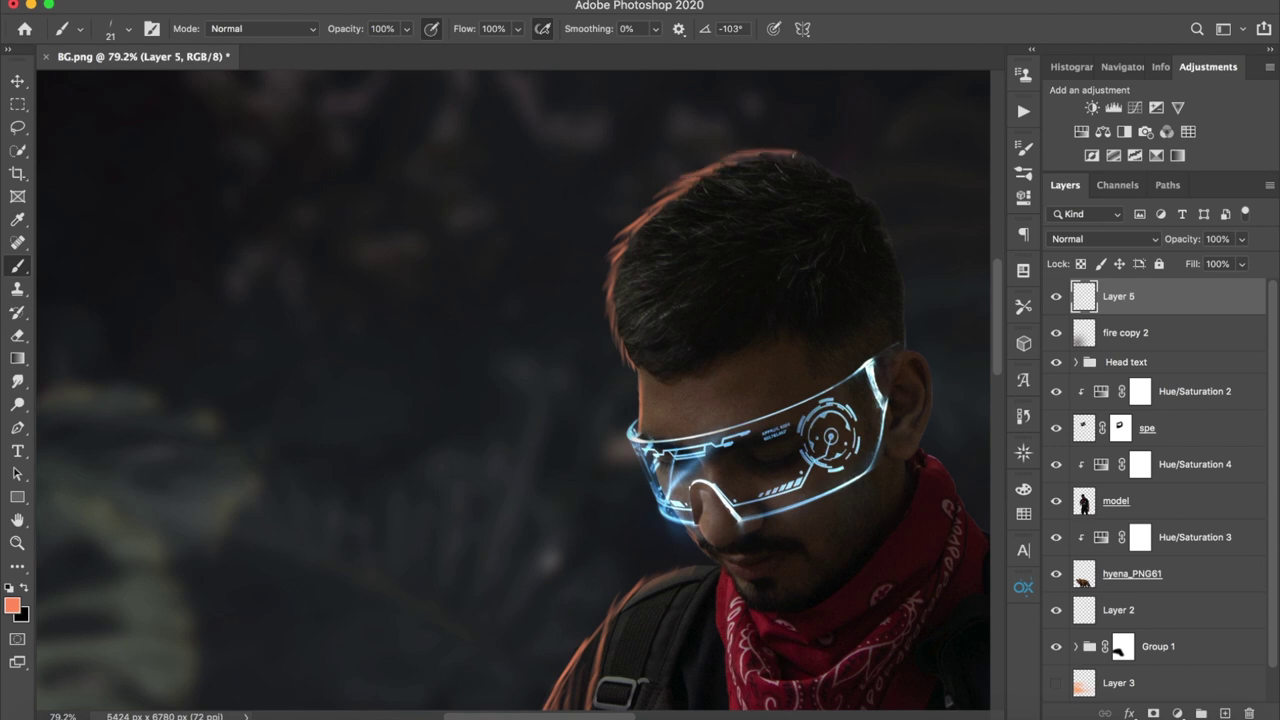
# Zoom around the face and switch to the Eraser to remove stray orange paint on the chin
pyautogui.scroll(-5, 531, 366)
pyautogui.scroll(5, 531, 366)
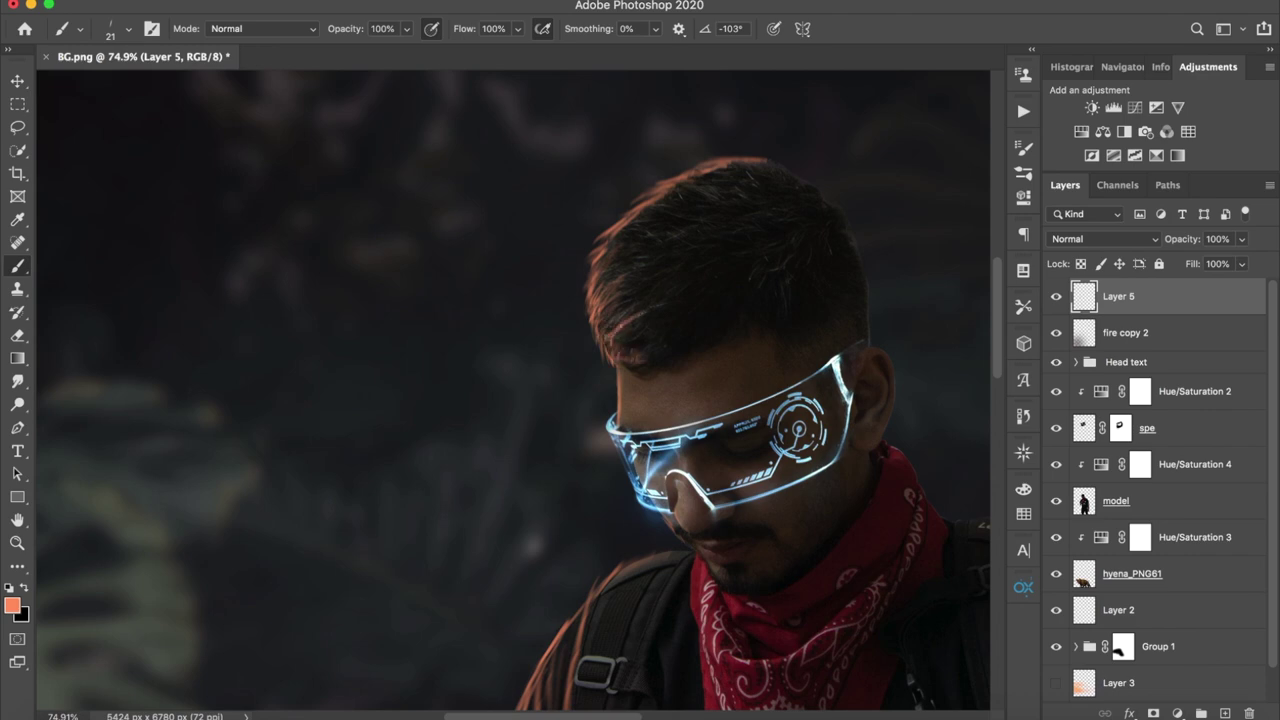
pyautogui.scroll(-5, 669, 286)
pyautogui.scroll(3, 441, 359)
pyautogui.scroll(1, 441, 359)
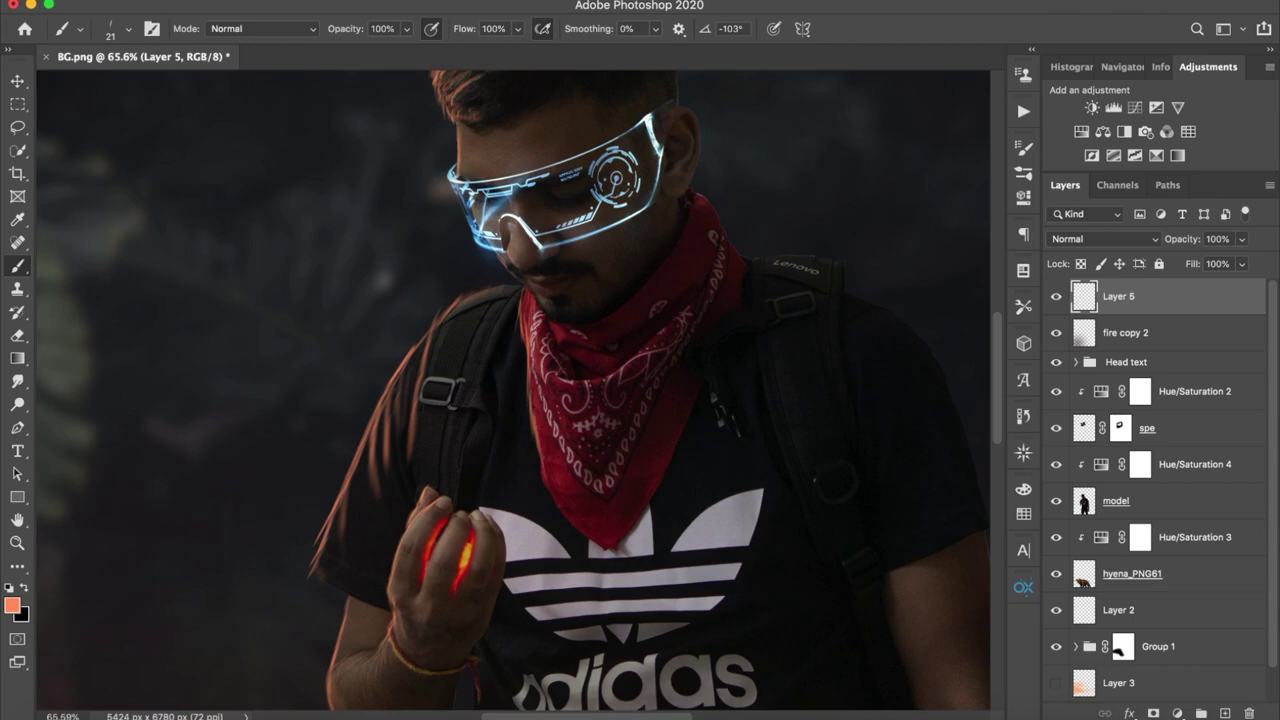
pyautogui.scroll(2, 527, 288)
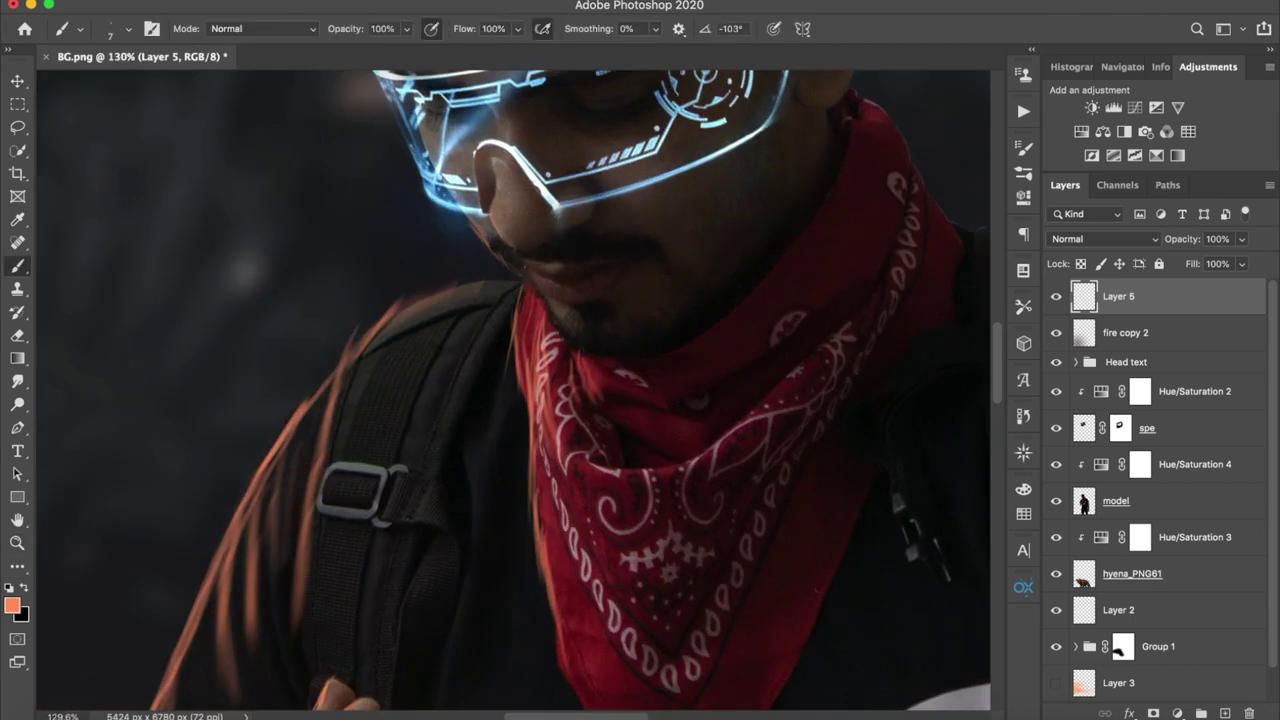
pyautogui.scroll(1, 583, 288)
pyautogui.press('e')
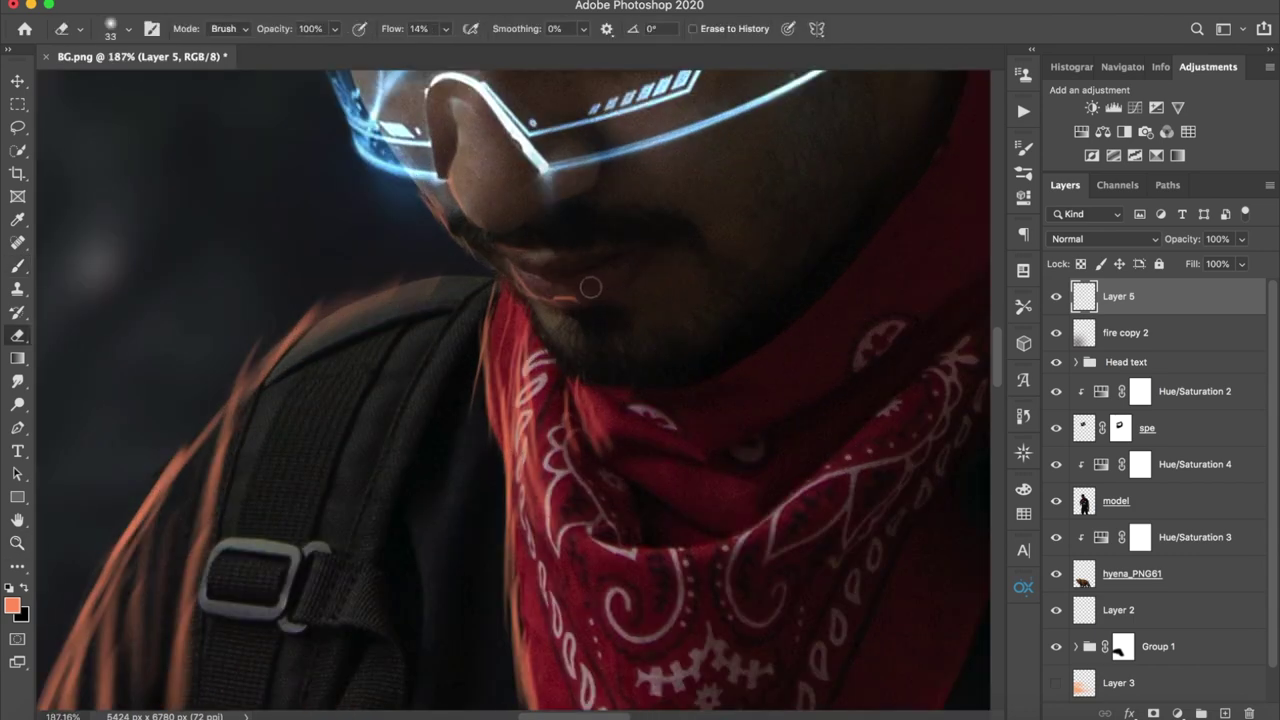
pyautogui.scroll(-3, 547, 293)
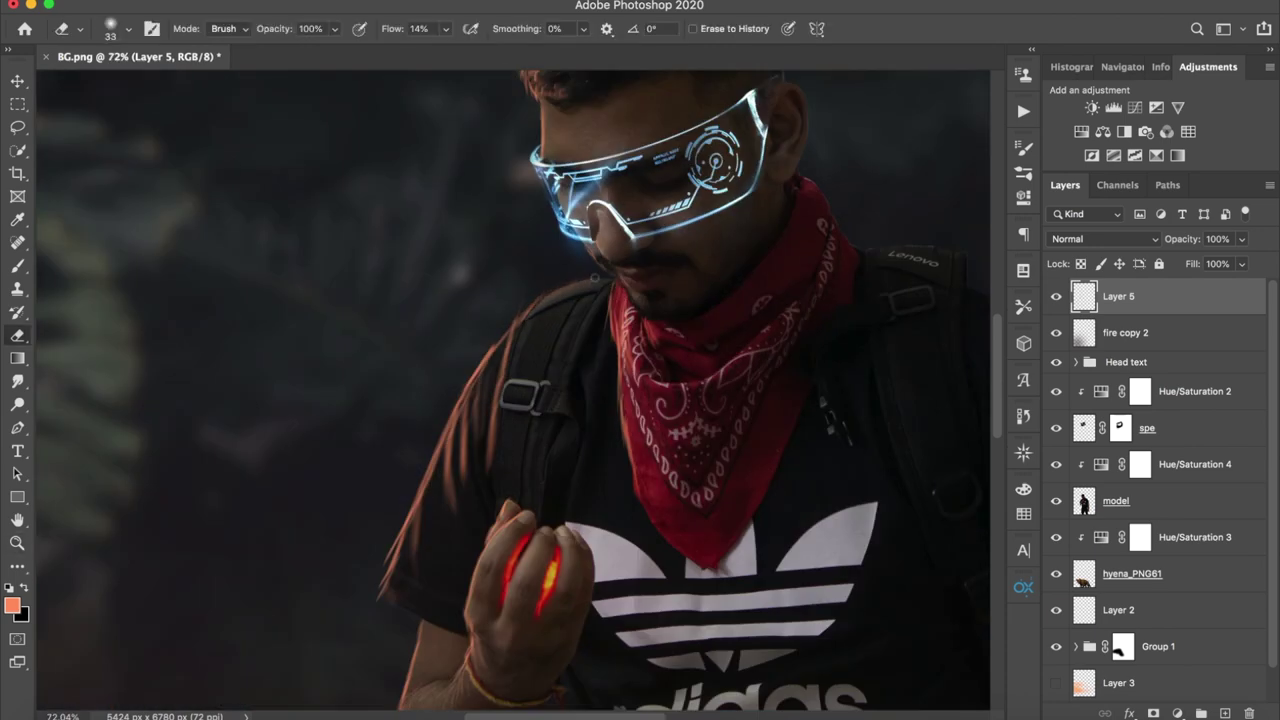
pyautogui.scroll(-3, 465, 358)
pyautogui.scroll(1, 575, 301)
pyautogui.scroll(2, 575, 301)
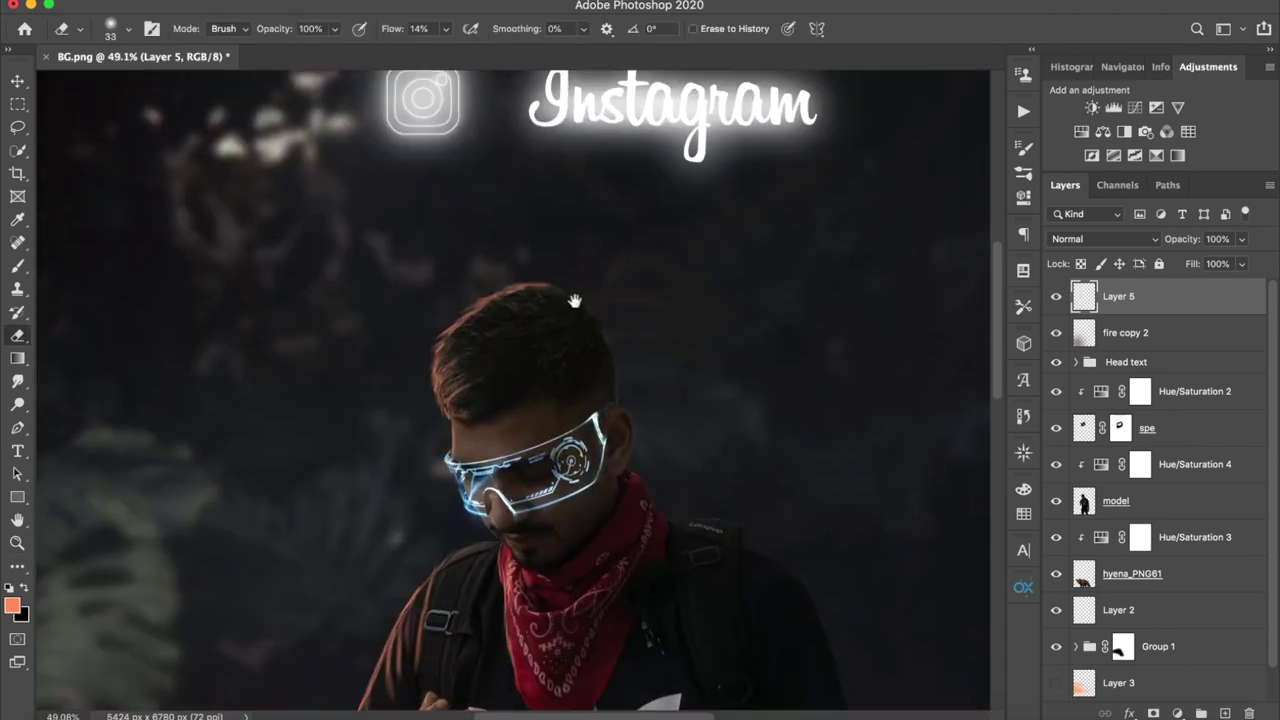
# Set the foreground colour to white, #ffffff
pyautogui.press('x')
pyautogui.click(12, 604)
pyautogui.write('ffffff')
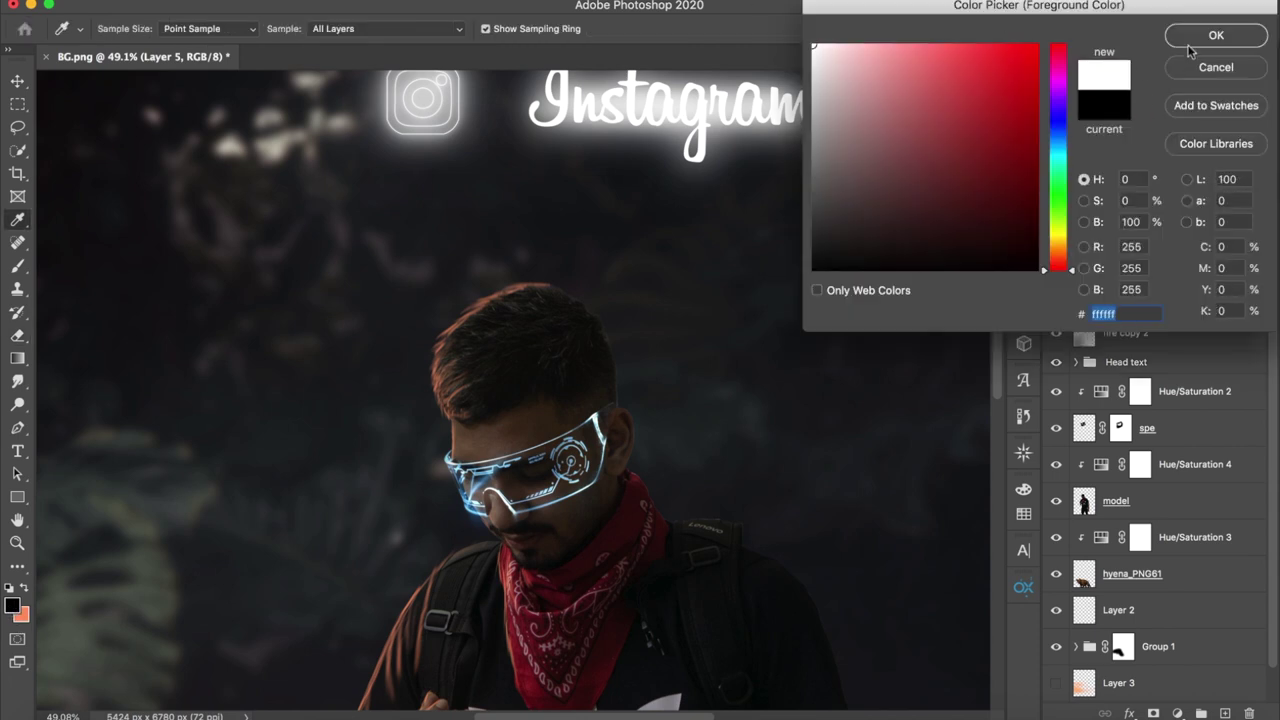
pyautogui.press('Return')
# Set the brush tip angle to 73°, then to -80°, in the options bar
pyautogui.press('b')
pyautogui.scroll(3, 565, 282)
pyautogui.click(726, 28)
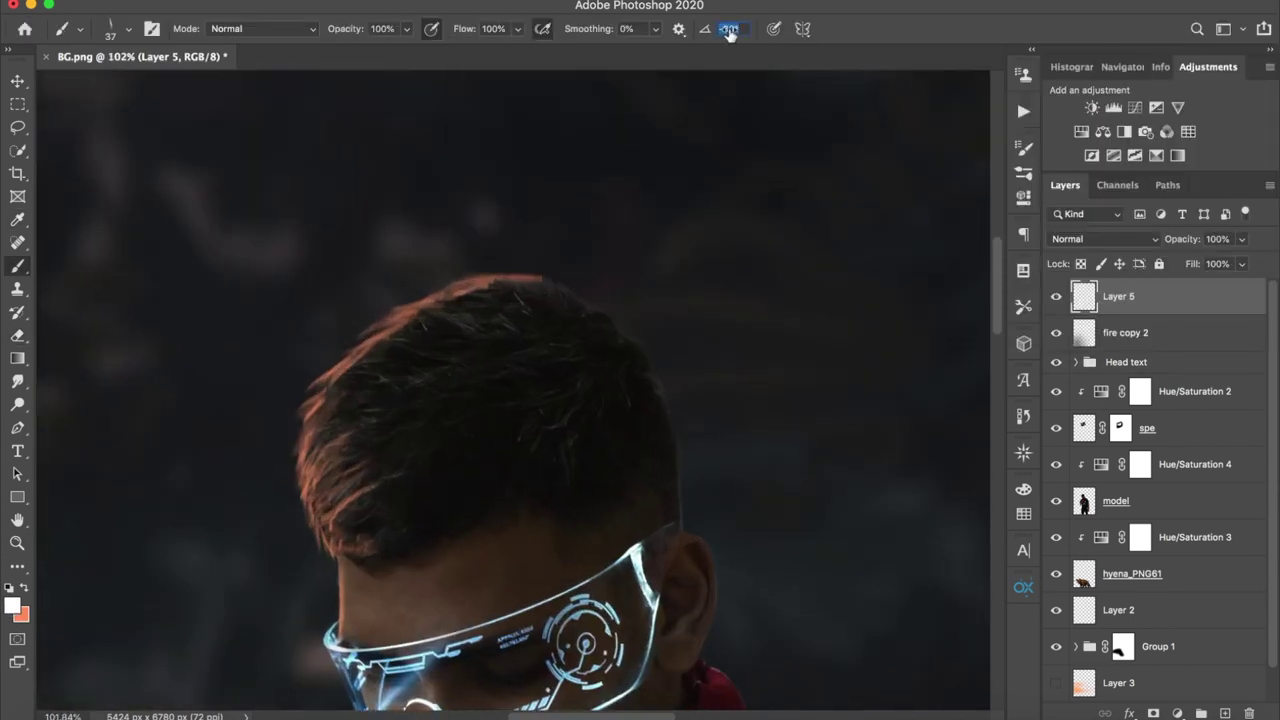
pyautogui.write('73')
pyautogui.press('Return')
pyautogui.moveTo(705, 30); pyautogui.dragTo(688, 30)
pyautogui.write('-80')
pyautogui.press('Return')
# Paint bright white strands along the hair's top edge and tip, with the angle at 115°
pyautogui.moveTo(540, 280)
pyautogui.mouseDown()
pyautogui.moveTo(455, 286)
pyautogui.moveTo(390, 318)
pyautogui.mouseUp()
pyautogui.moveTo(460, 288); pyautogui.dragTo(396, 314)
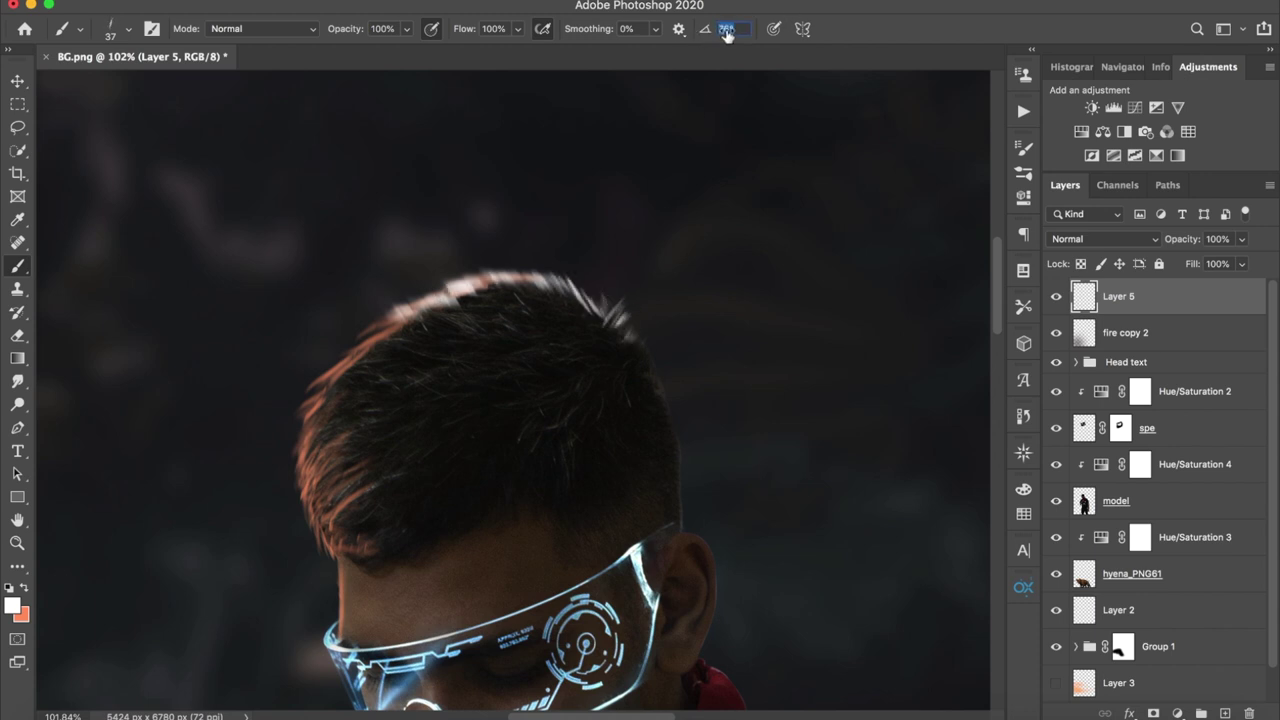
pyautogui.write('115')
pyautogui.moveTo(626, 324); pyautogui.dragTo(658, 362)
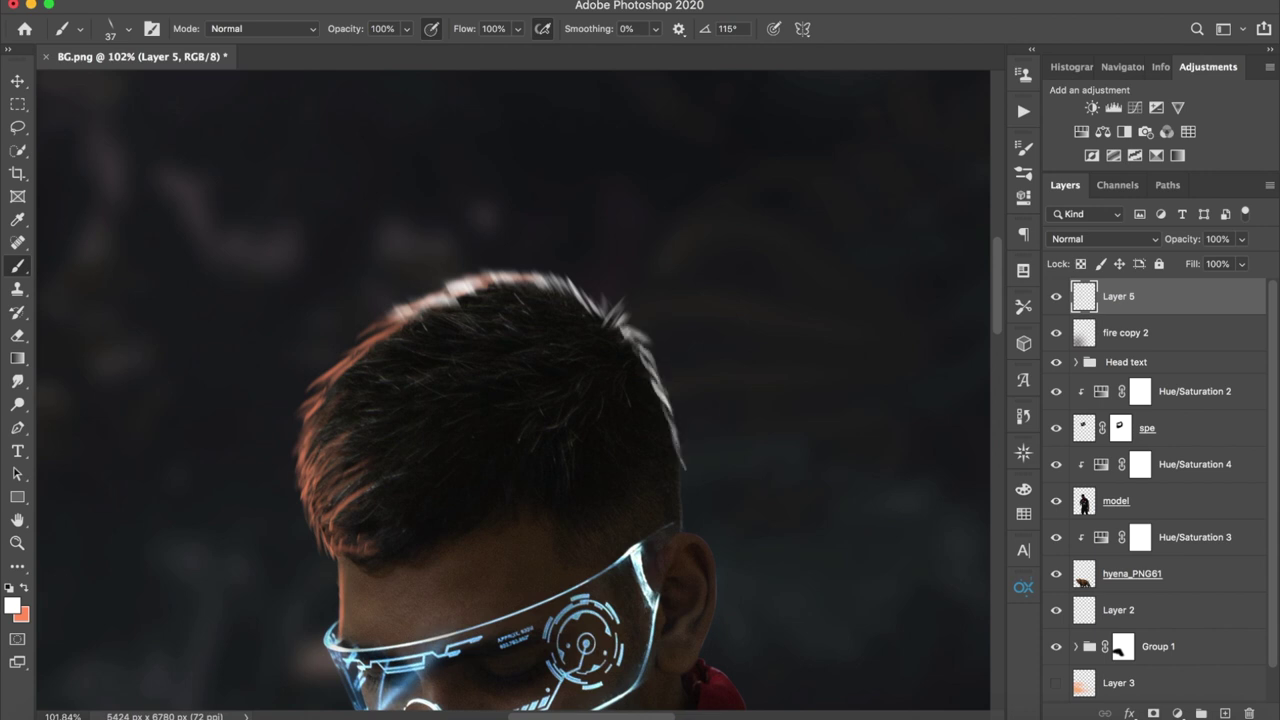
pyautogui.press('super+0')
pyautogui.scroll(5, 703, 300)
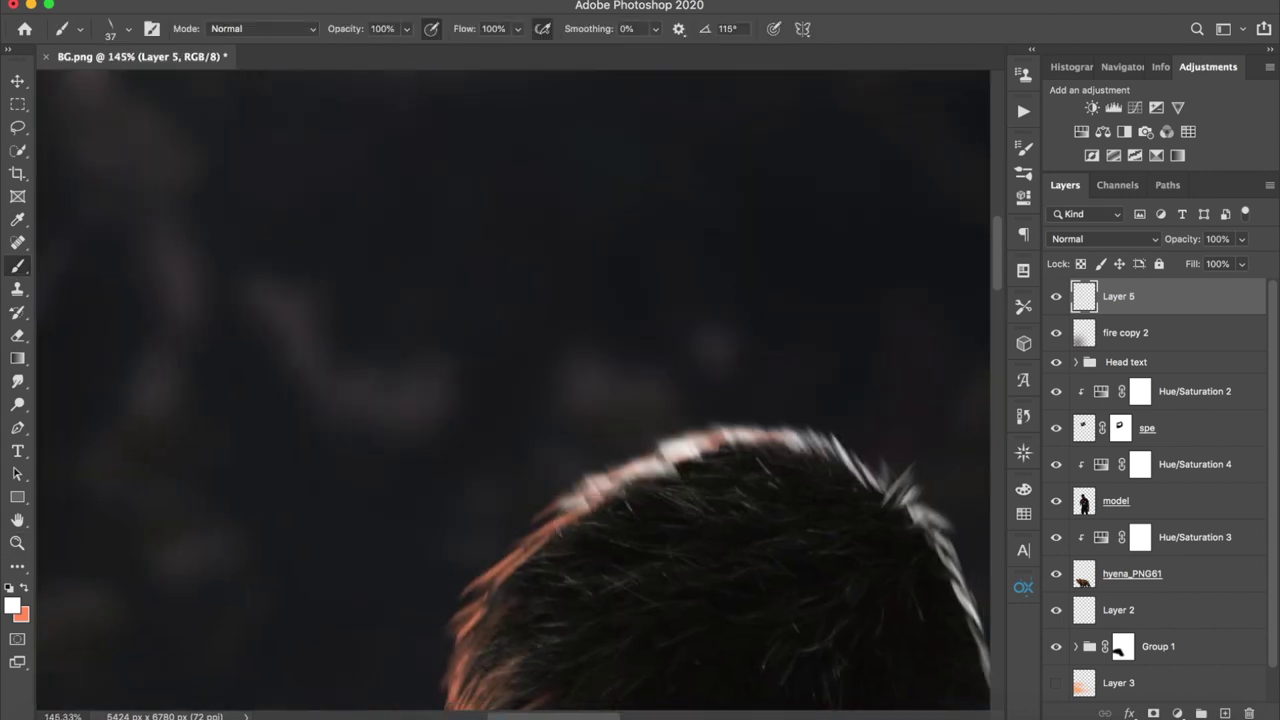
# Paint more white strands over the crown and right edge at a 161° brush angle
pyautogui.moveTo(668, 478)
pyautogui.mouseDown()
pyautogui.moveTo(760, 456)
pyautogui.moveTo(750, 448)
pyautogui.mouseUp()
pyautogui.moveTo(704, 28); pyautogui.dragTo(688, 36)
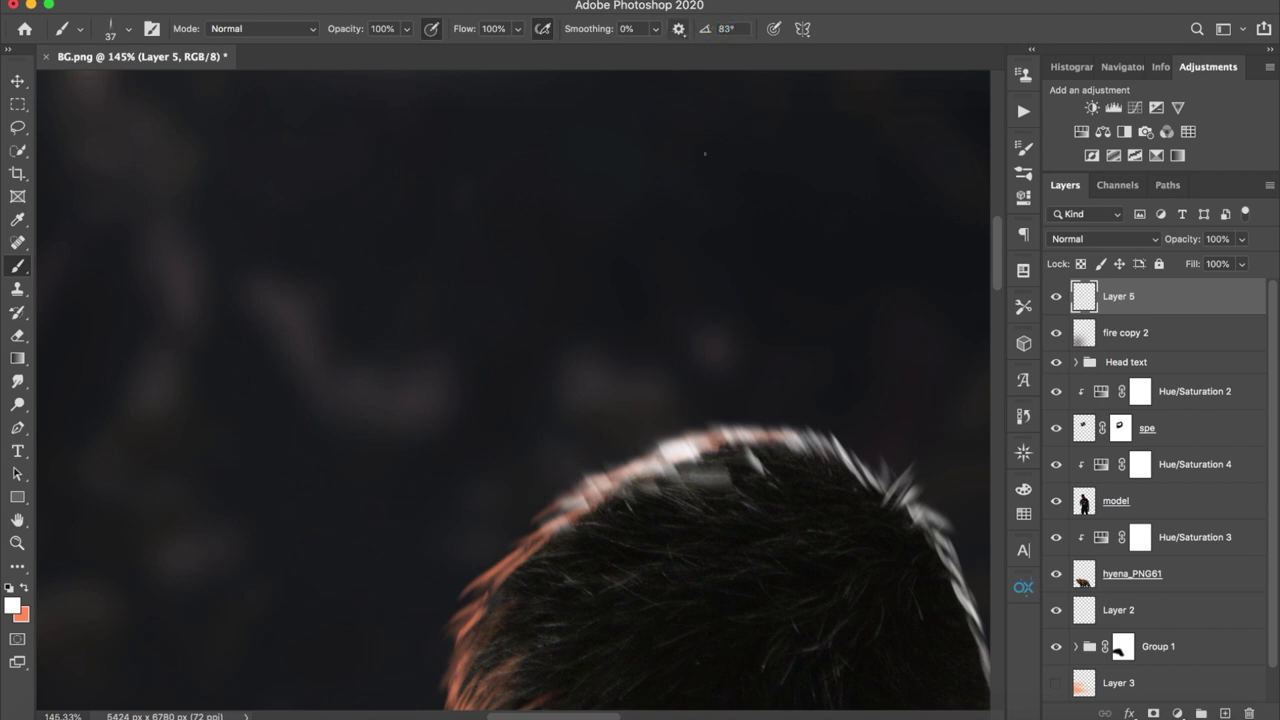
pyautogui.write('161')
pyautogui.moveTo(596, 510); pyautogui.dragTo(815, 450)
pyautogui.moveTo(730, 470); pyautogui.dragTo(850, 450)
pyautogui.moveTo(540, 520); pyautogui.dragTo(770, 440)
pyautogui.scroll(-5, 600, 400)
pyautogui.hscroll(6, 600, 400)
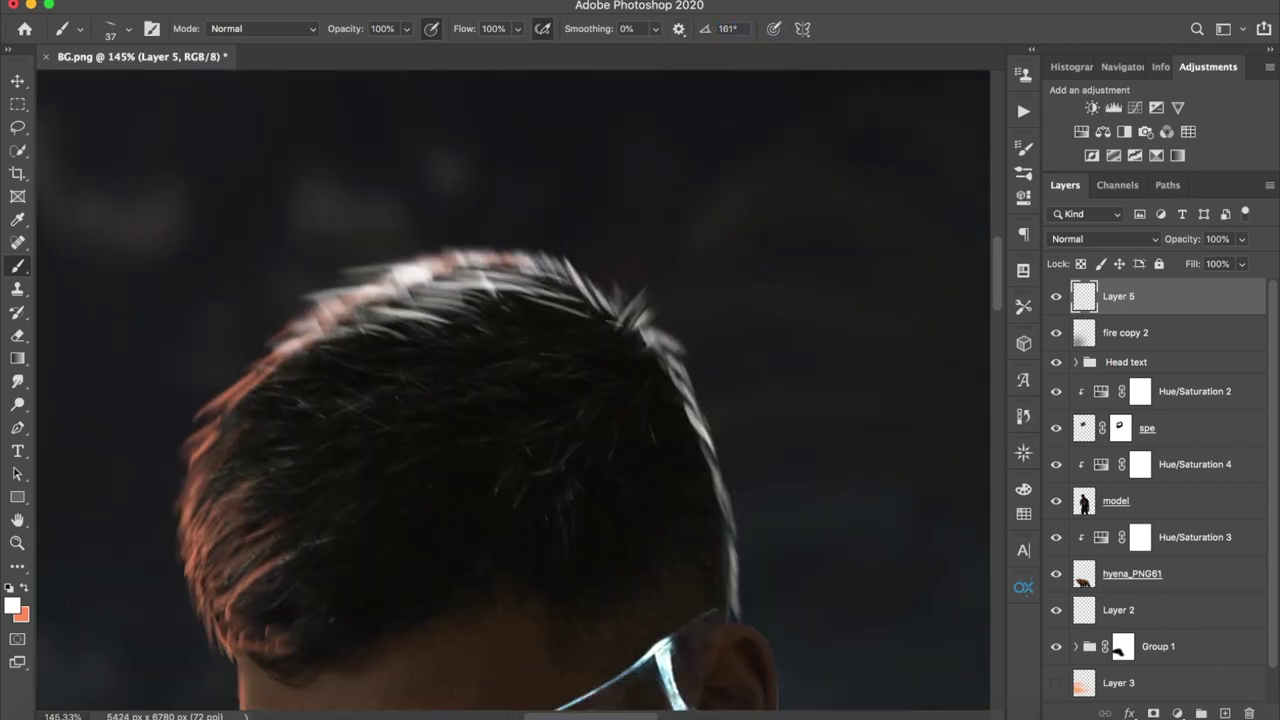
pyautogui.moveTo(590, 365); pyautogui.dragTo(685, 315)
# Erase the light fringe along the ear's edge with a smaller eraser
pyautogui.press('z')
pyautogui.scroll(-5, 695, 375)
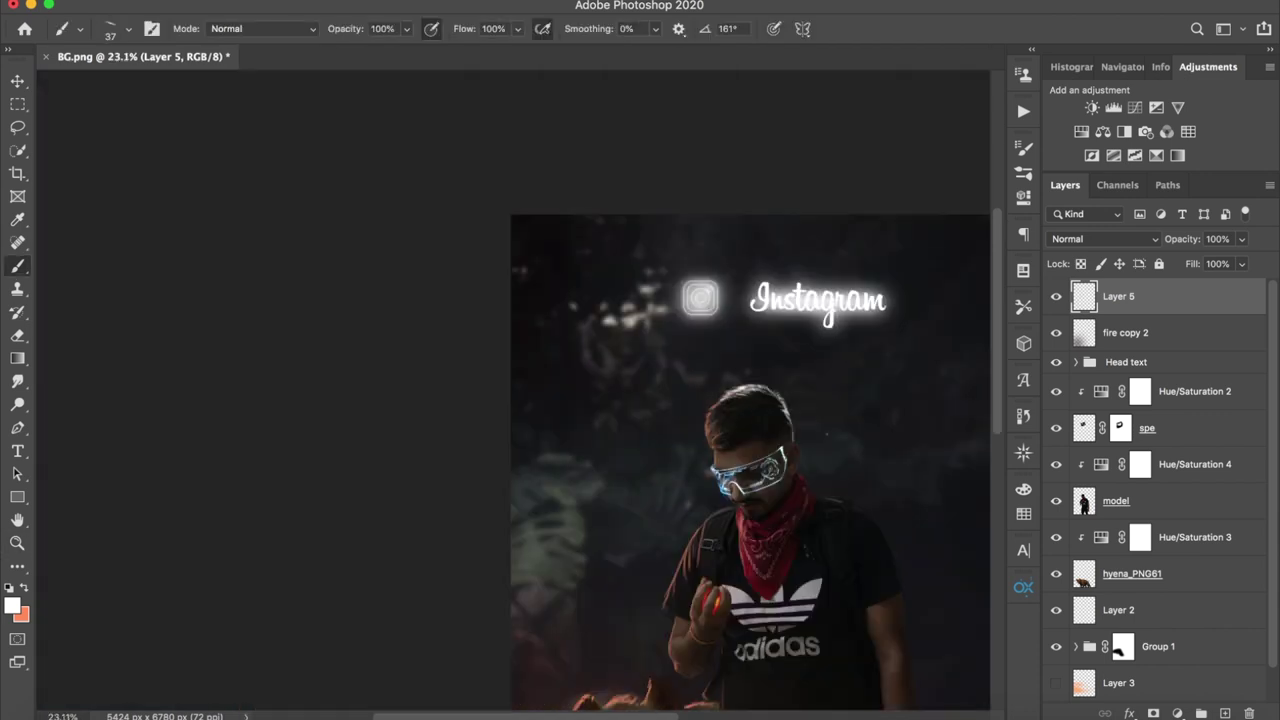
pyautogui.scroll(3, 695, 375)
pyautogui.scroll(5, 589, 332)
pyautogui.press('b')
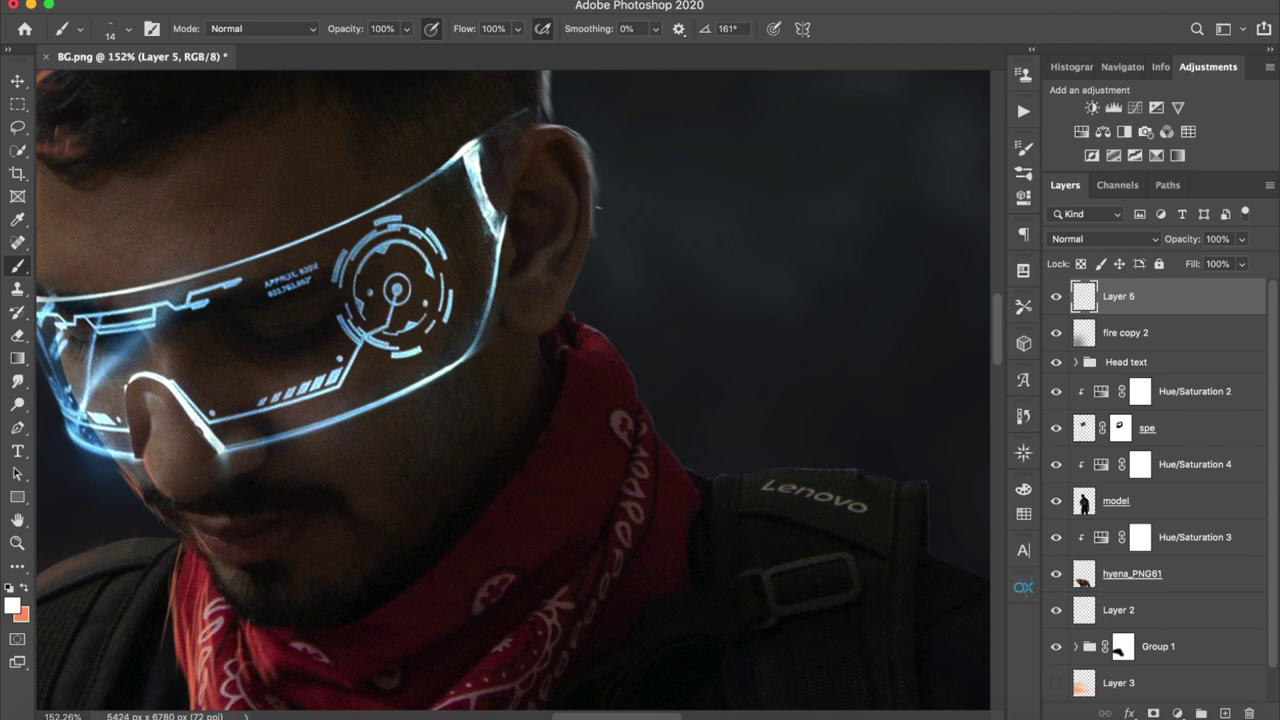
pyautogui.press('z')
pyautogui.scroll(-3, 620, 130)
pyautogui.scroll(5, 630, 190)
pyautogui.press('e')
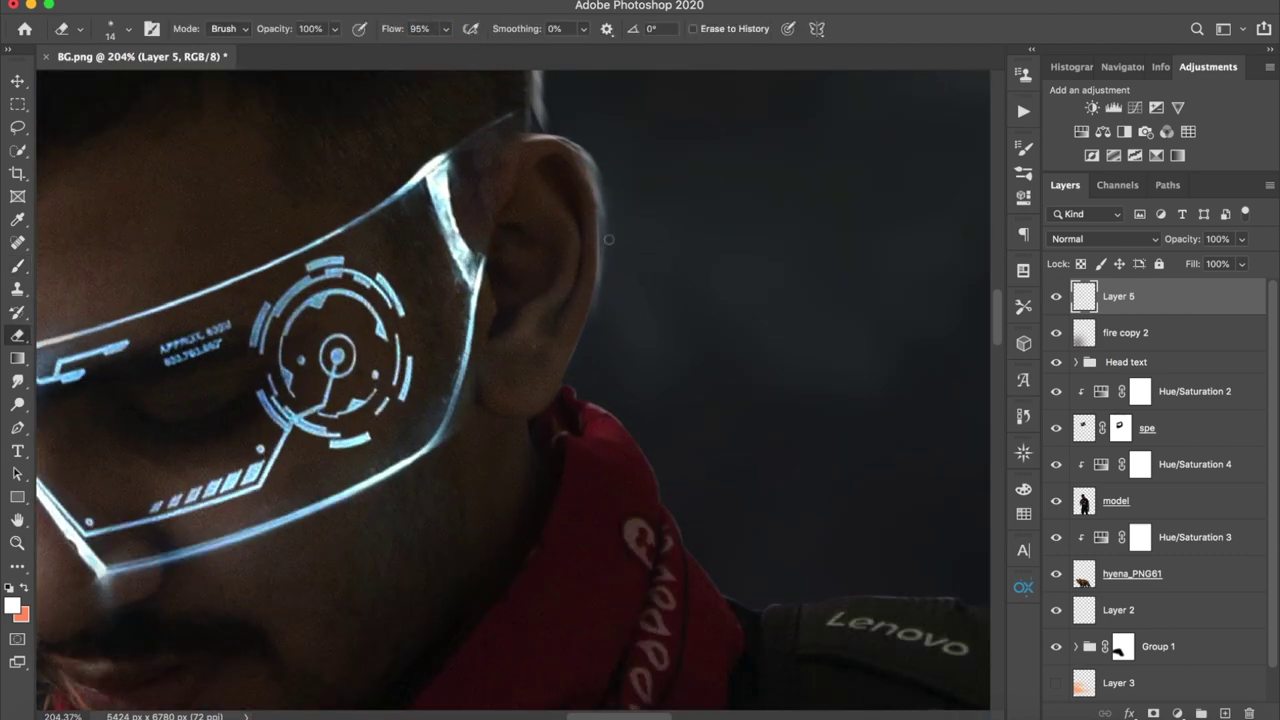
pyautogui.moveTo(609, 239); pyautogui.dragTo(599, 172)
# Paint white rim light along the bandana's upper edge toward the shoulder
pyautogui.moveTo(601, 297); pyautogui.dragTo(496, 171)
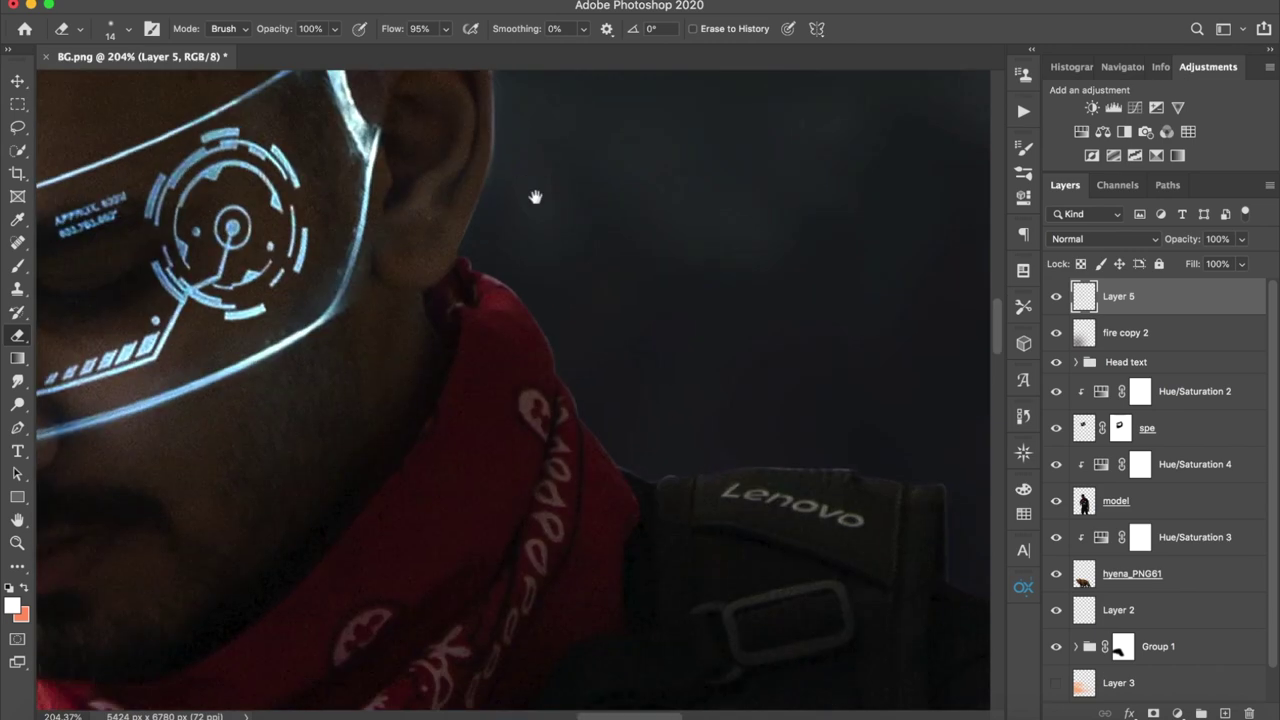
pyautogui.press('b')
pyautogui.moveTo(478, 270); pyautogui.dragTo(550, 362)
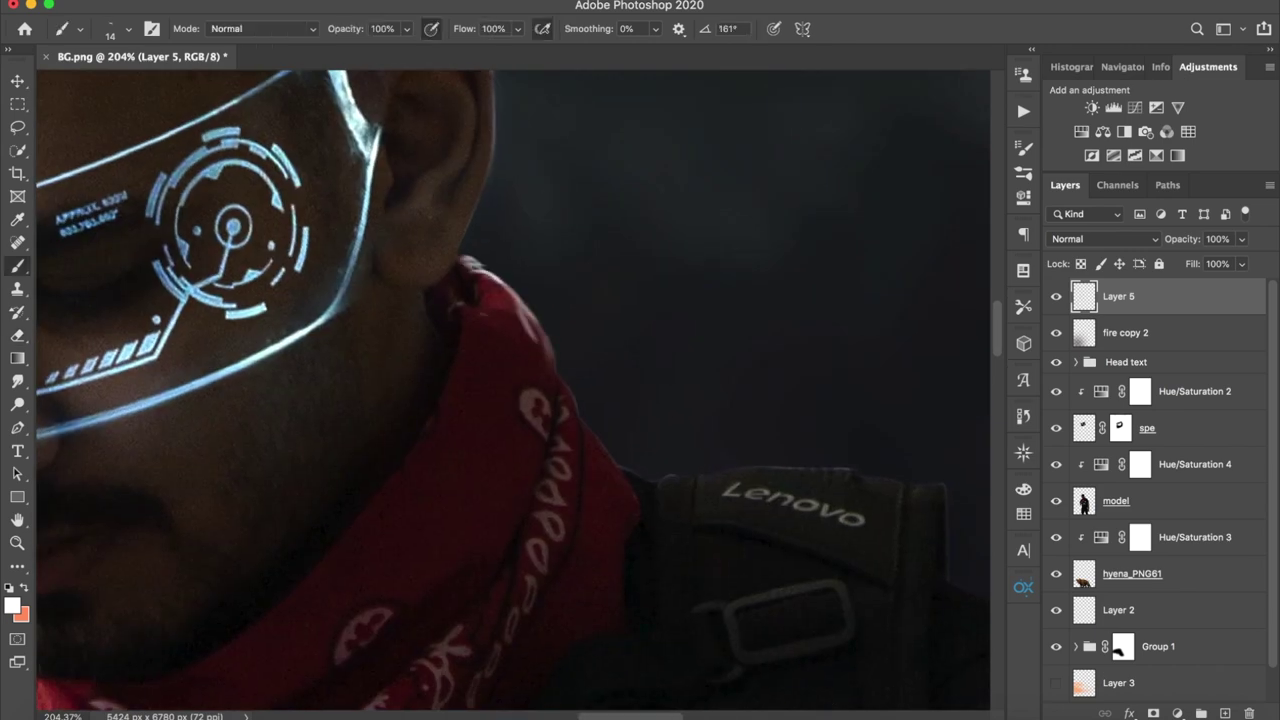
pyautogui.moveTo(548, 455); pyautogui.dragTo(640, 525)
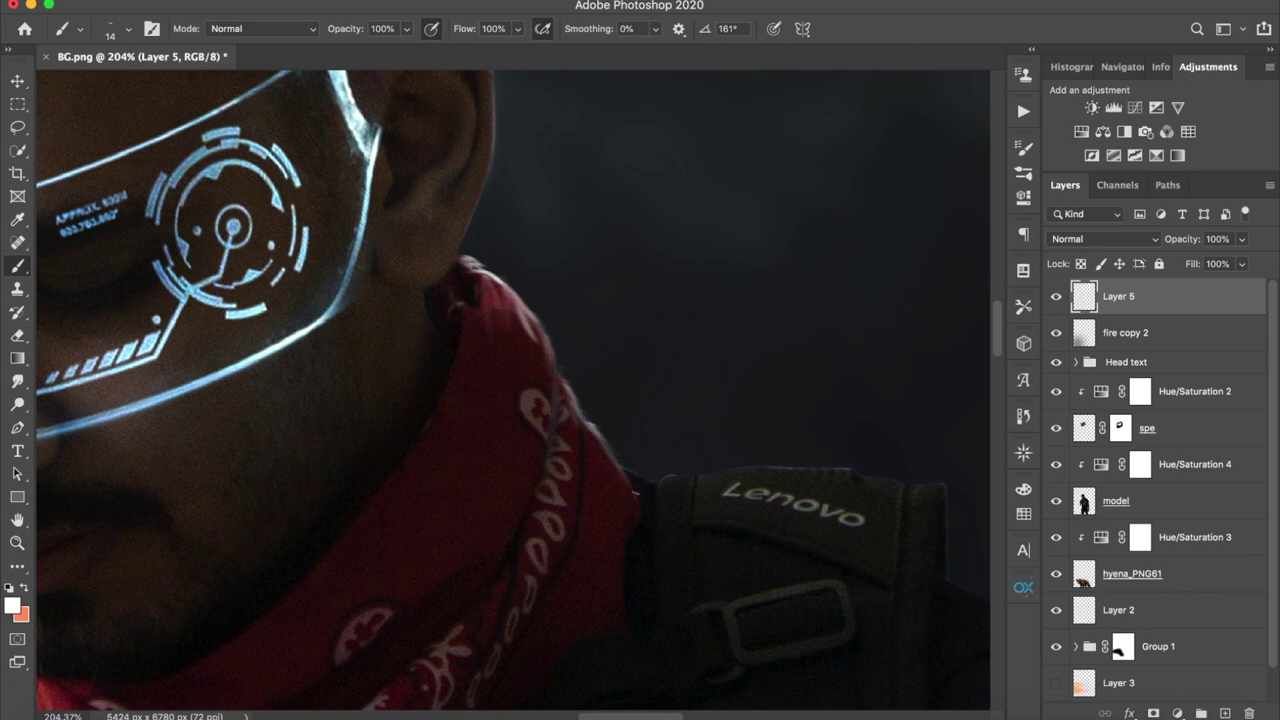
# Paint thin white rim-light strokes along the backpack strap's top edge
pyautogui.moveTo(640, 475)
pyautogui.mouseDown()
pyautogui.moveTo(556, 264)
pyautogui.moveTo(575, 372)
pyautogui.mouseUp()
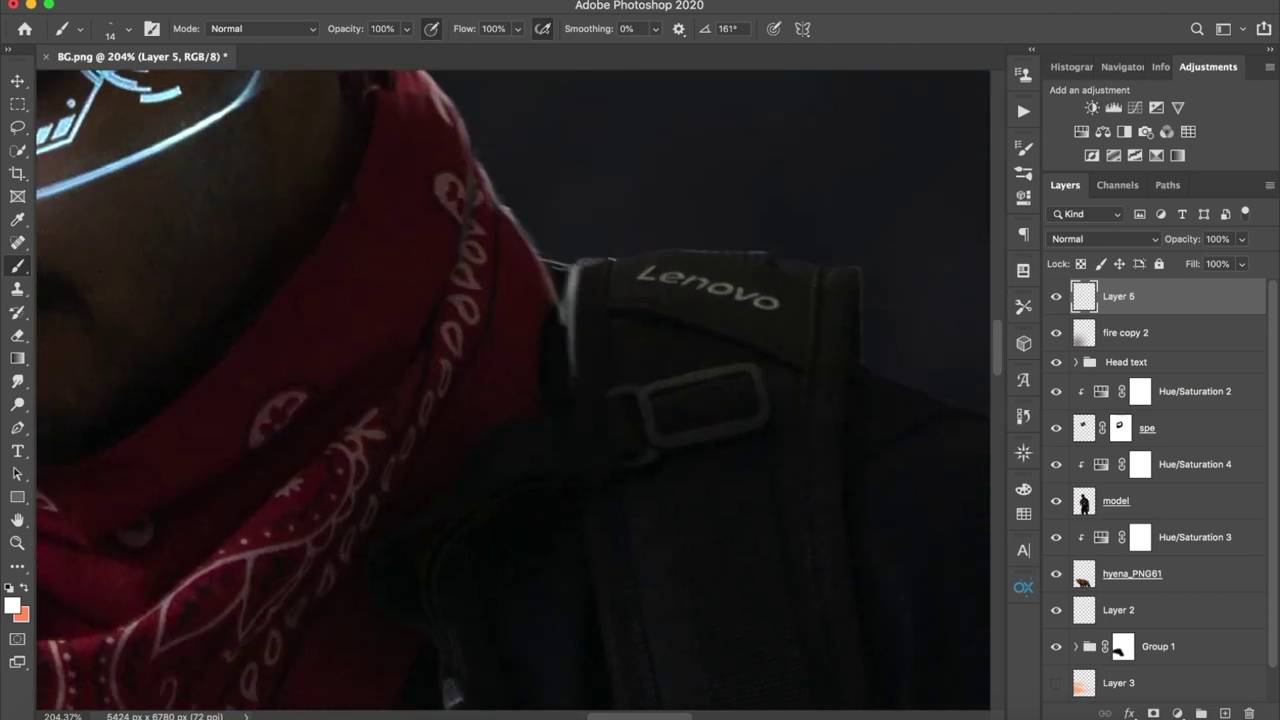
pyautogui.moveTo(577, 262); pyautogui.dragTo(860, 268)
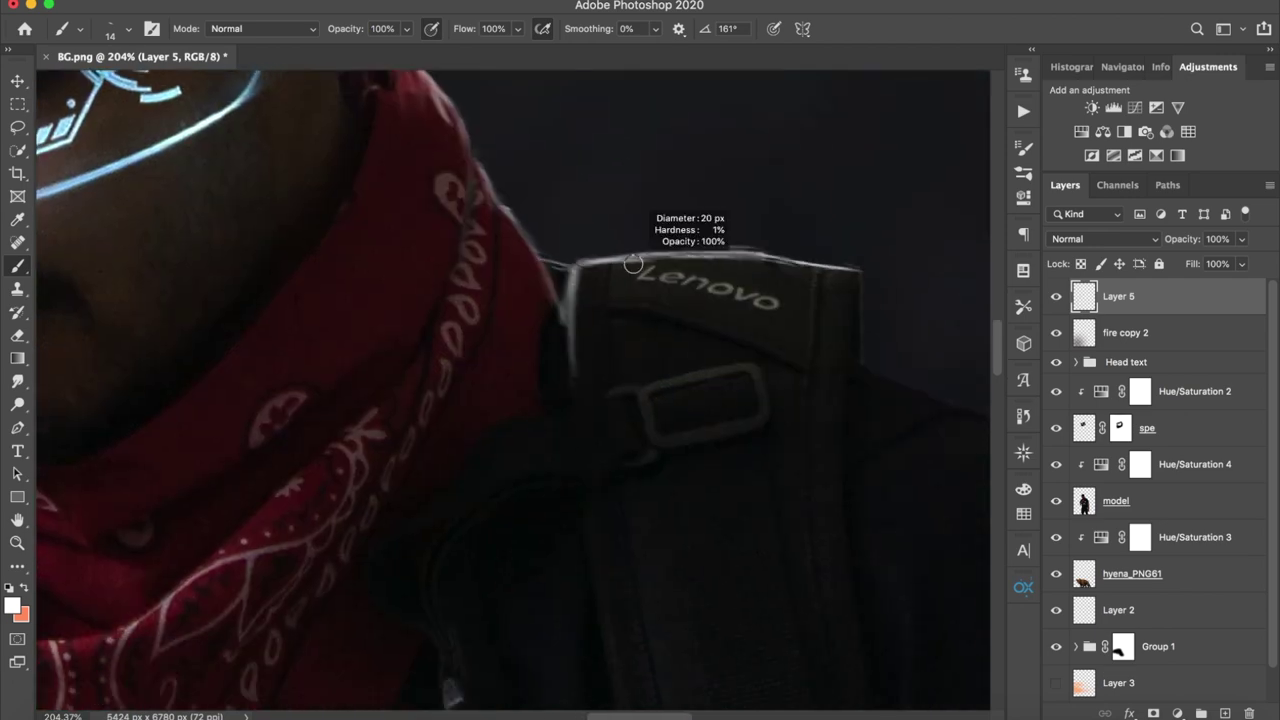
pyautogui.moveTo(633, 263); pyautogui.dragTo(675, 263)
pyautogui.scroll(-3, 717, 205)
pyautogui.hscroll(4, 717, 205)
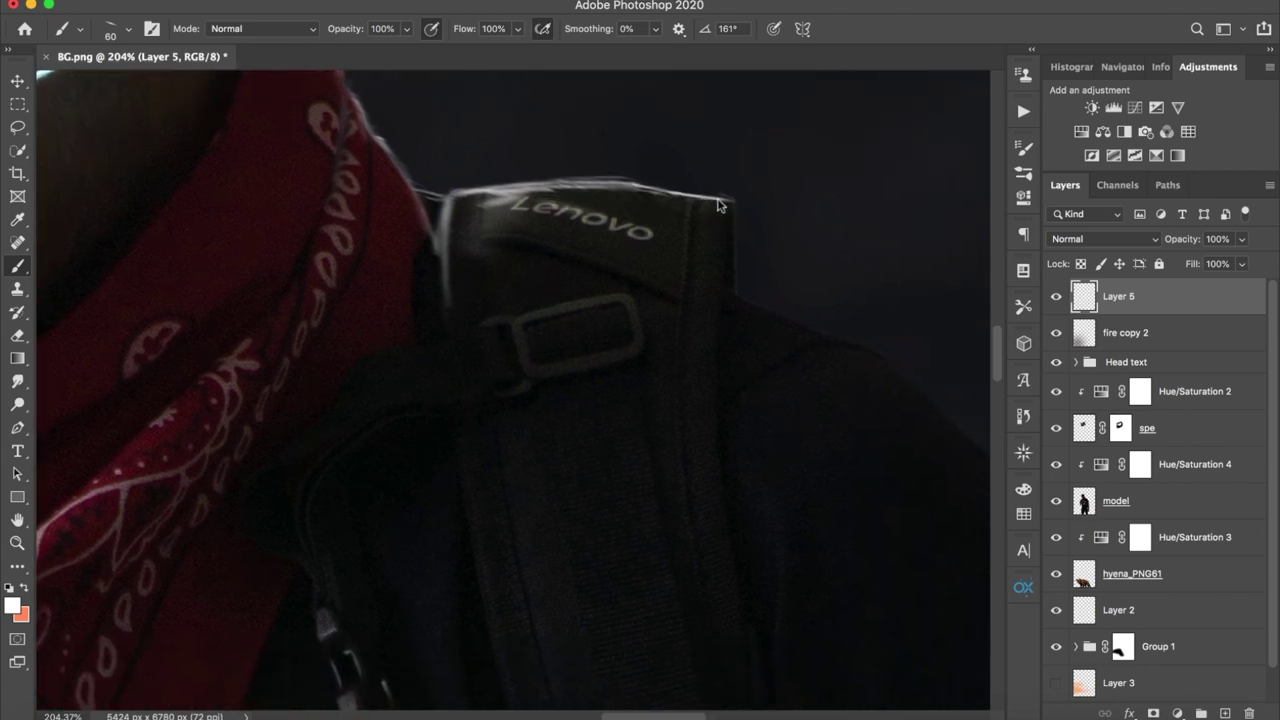
pyautogui.moveTo(717, 205)
pyautogui.mouseDown()
pyautogui.moveTo(617, 205)
pyautogui.moveTo(667, 205)
pyautogui.mouseUp()
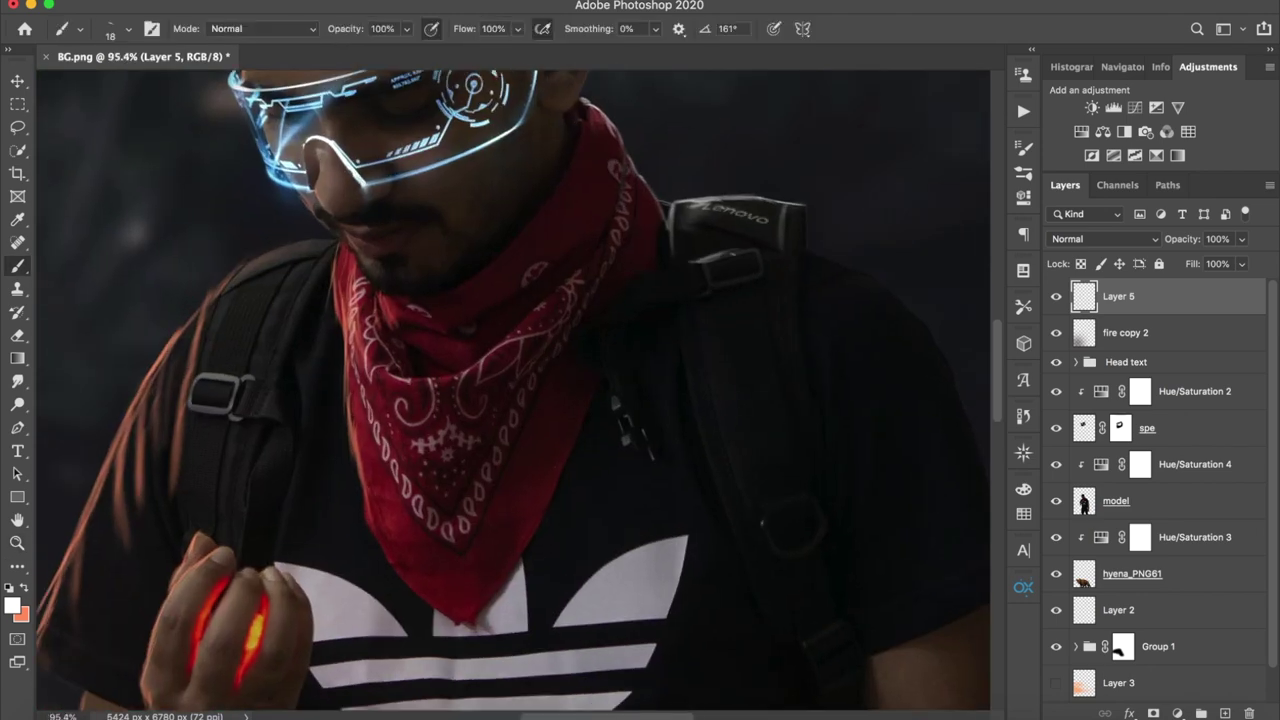
pyautogui.moveTo(825, 273)
pyautogui.mouseDown()
pyautogui.moveTo(665, 210)
pyautogui.moveTo(705, 200)
pyautogui.mouseUp()
pyautogui.moveTo(577, 205); pyautogui.dragTo(745, 284)
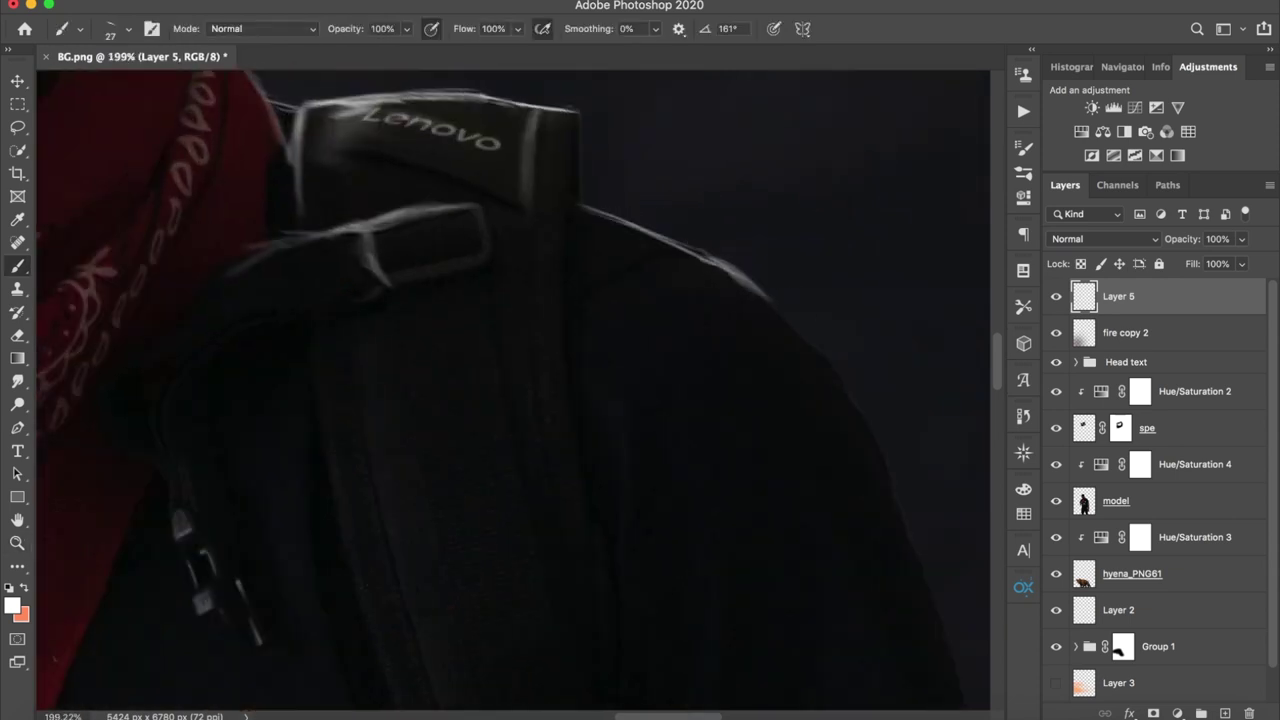
pyautogui.moveTo(851, 337); pyautogui.dragTo(808, 252)
pyautogui.moveTo(808, 252); pyautogui.dragTo(814, 252)
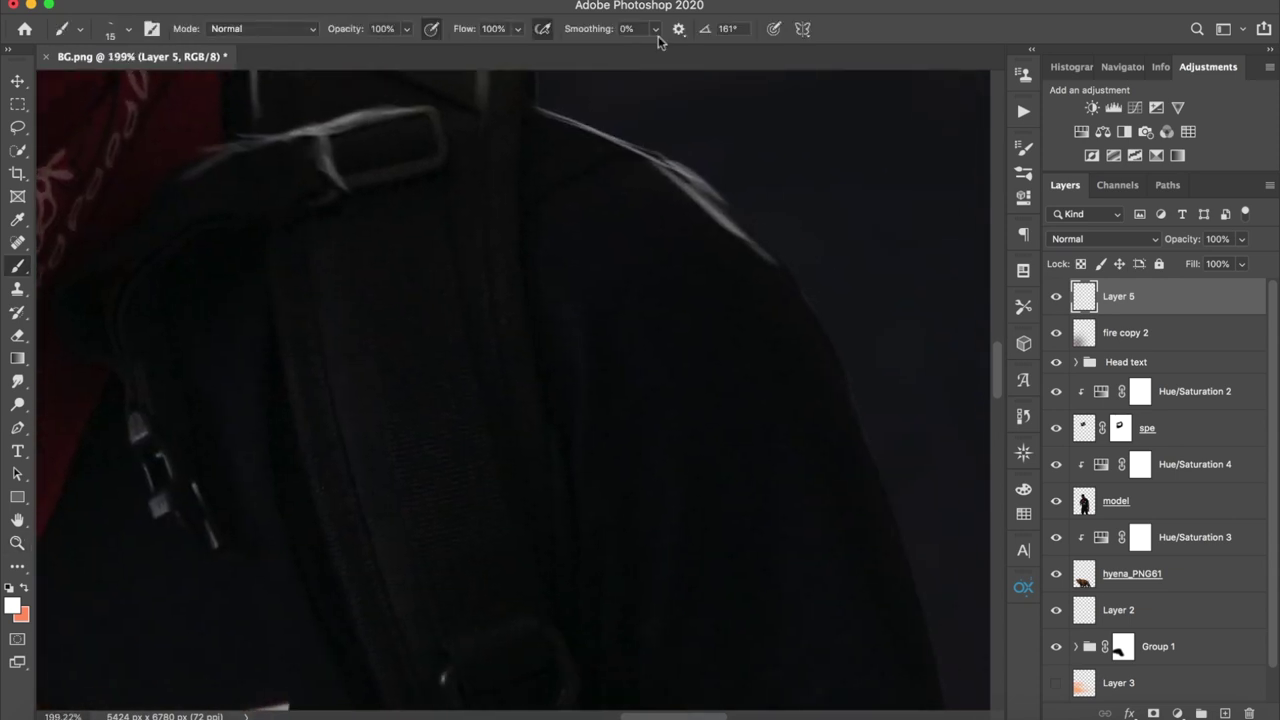
pyautogui.moveTo(704, 28); pyautogui.dragTo(660, 40)
pyautogui.moveTo(724, 206); pyautogui.dragTo(792, 276)
# Paint hair-like white light strands along the man's right shoulder edge
pyautogui.moveTo(765, 232)
pyautogui.mouseDown()
pyautogui.moveTo(845, 380)
pyautogui.moveTo(898, 558)
pyautogui.mouseUp()
pyautogui.press(']')
pyautogui.press(']')
pyautogui.moveTo(665, 158); pyautogui.dragTo(758, 300)
pyautogui.moveTo(718, 250); pyautogui.dragTo(762, 392)
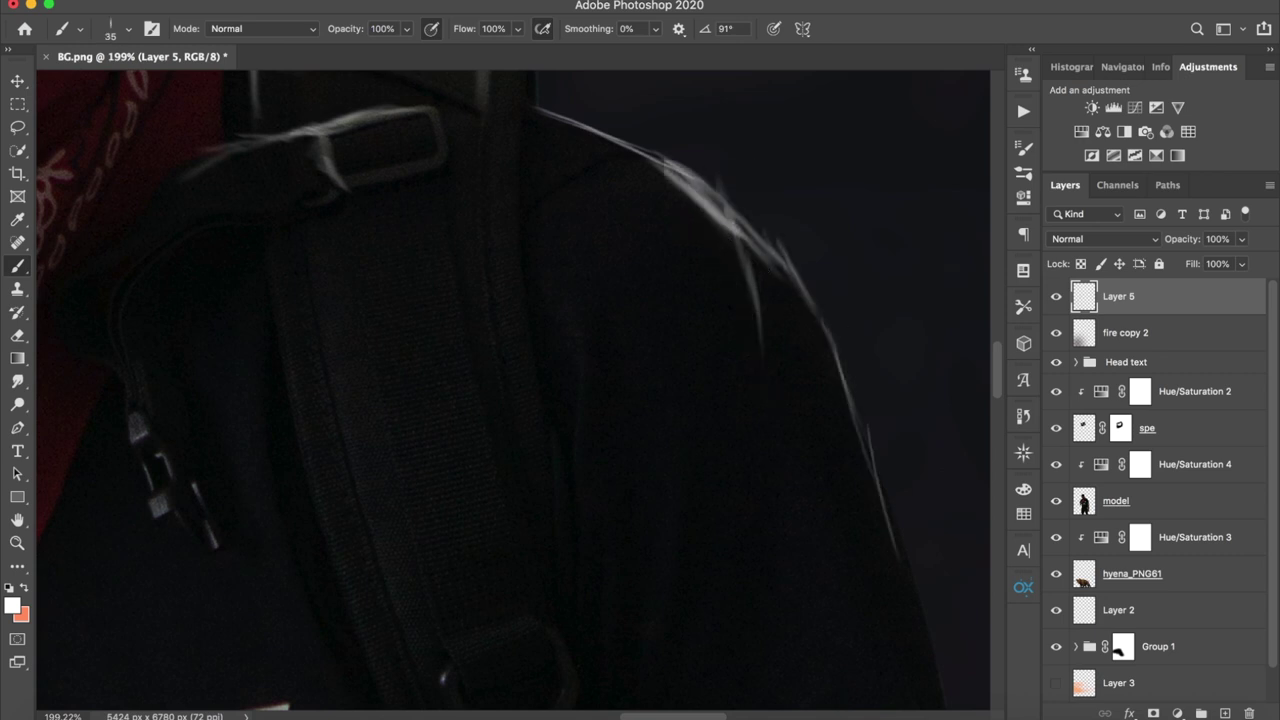
# Rotate the brush tip angle to -60° in the brush settings
pyautogui.press('z')
pyautogui.moveTo(900, 300)
pyautogui.mouseDown()
pyautogui.moveTo(802, 297)
pyautogui.moveTo(870, 297)
pyautogui.mouseUp()
pyautogui.press('e')
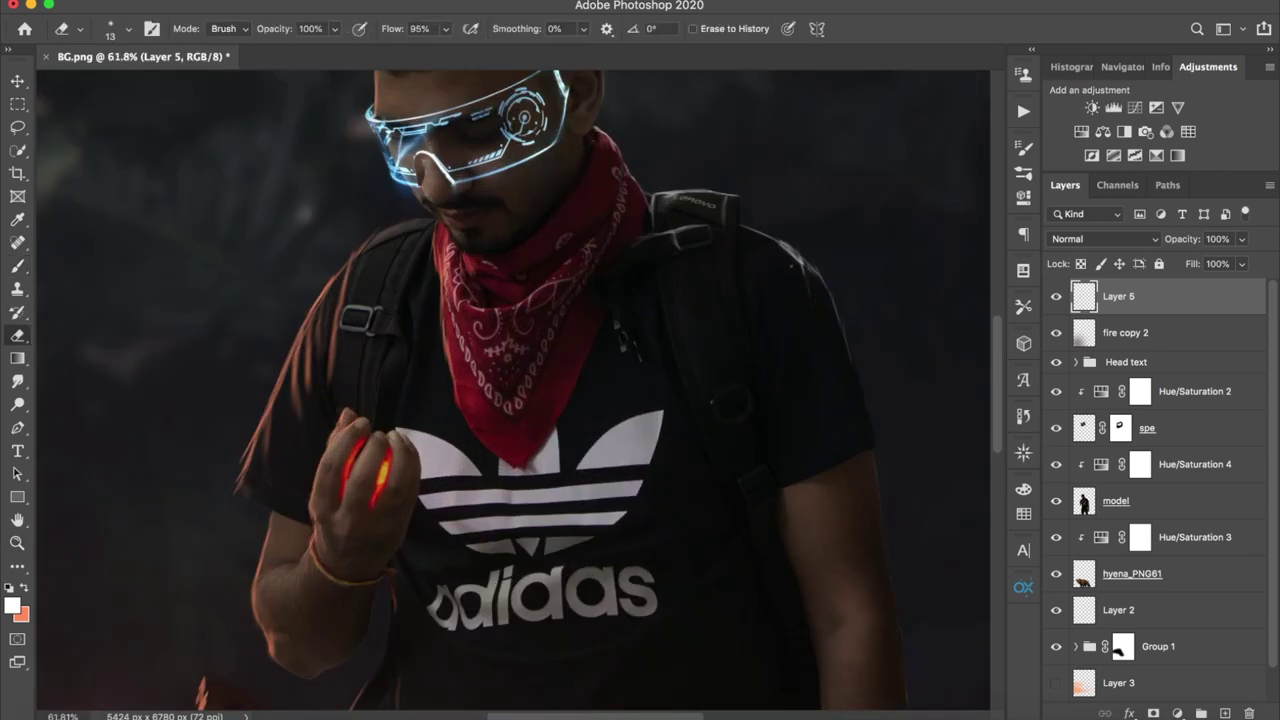
pyautogui.press('b')
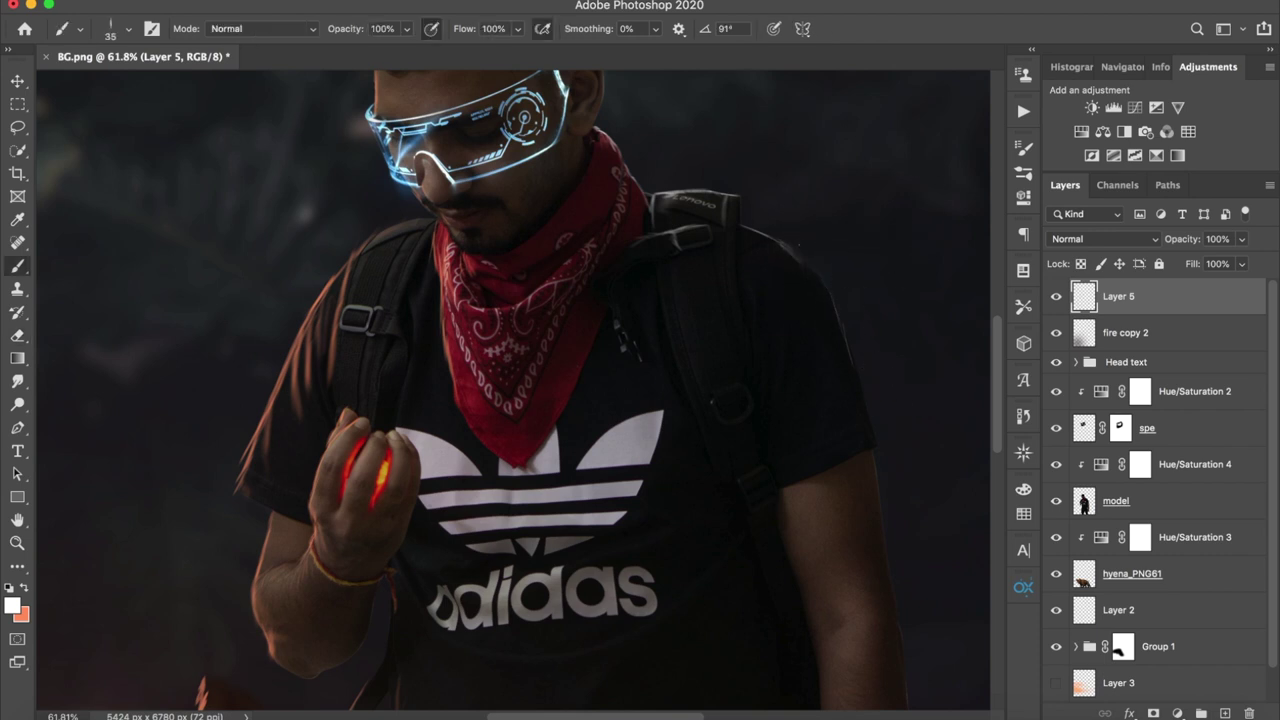
pyautogui.rightClick(612, 122)
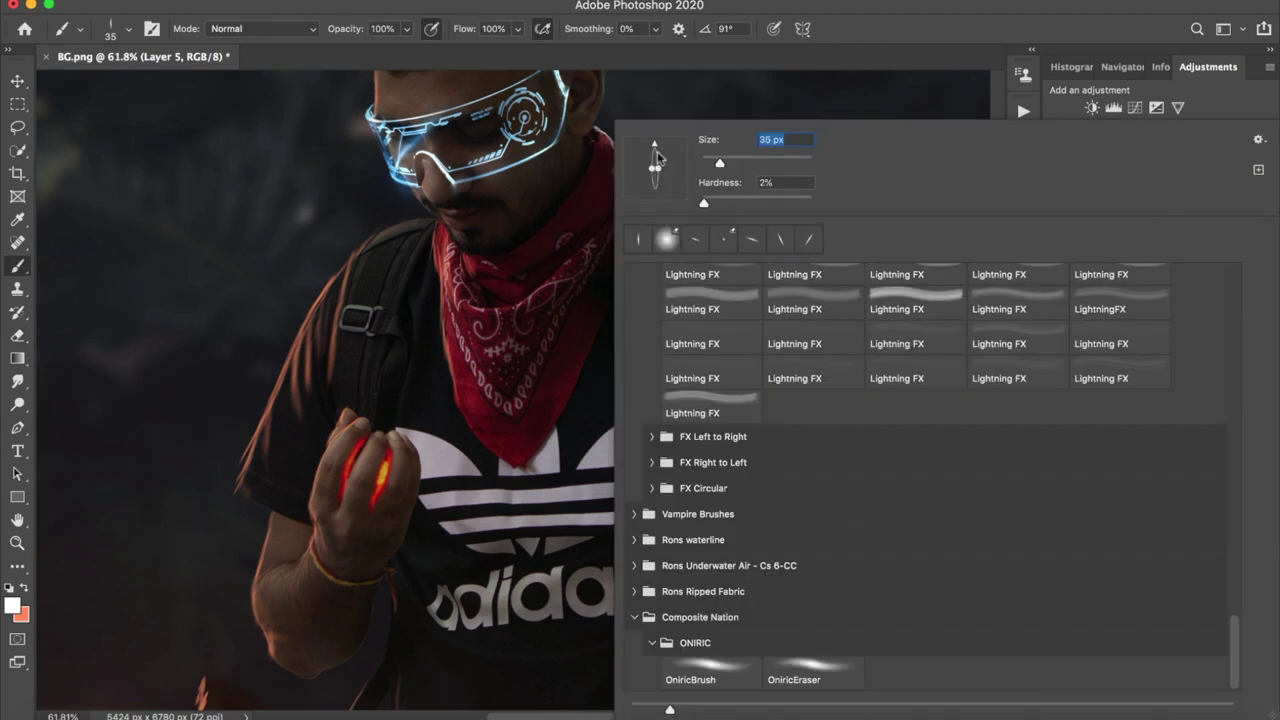
pyautogui.moveTo(657, 151); pyautogui.dragTo(672, 200)
pyautogui.click(813, 12)
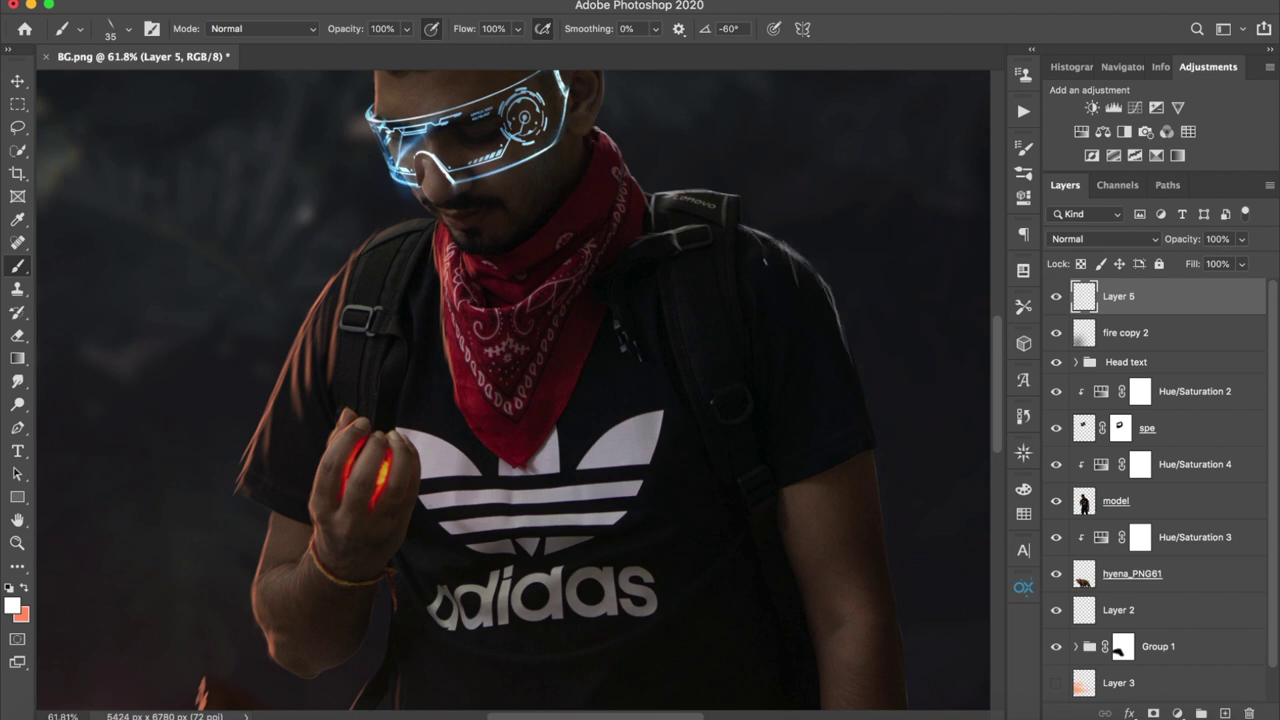
# Paint thin white rim-light strokes on the hyena's left ear, head top and shoulder
pyautogui.press('z')
pyautogui.press('super+0')
pyautogui.moveTo(389, 490)
pyautogui.mouseDown()
pyautogui.moveTo(369, 451)
pyautogui.moveTo(480, 463)
pyautogui.mouseUp()
pyautogui.press('b')
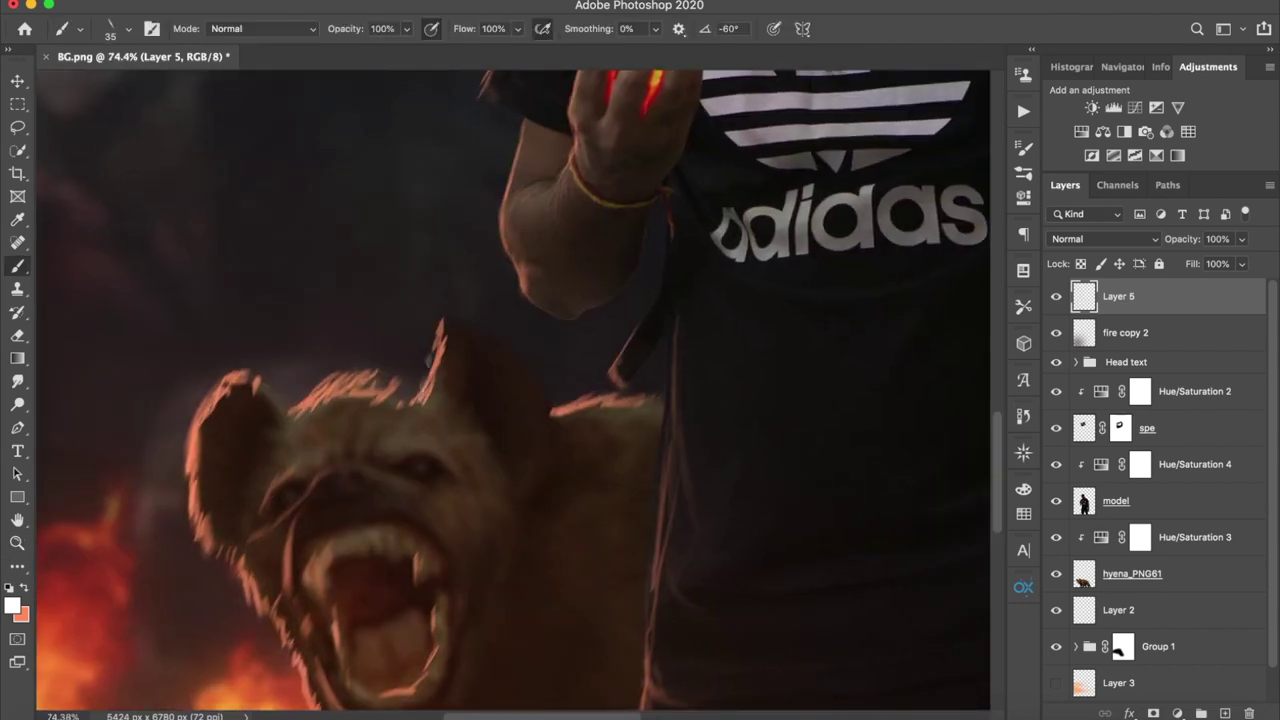
pyautogui.rightClick(612, 118)
pyautogui.press('Return')
pyautogui.moveTo(190, 446); pyautogui.dragTo(194, 514)
pyautogui.moveTo(288, 438); pyautogui.dragTo(372, 402)
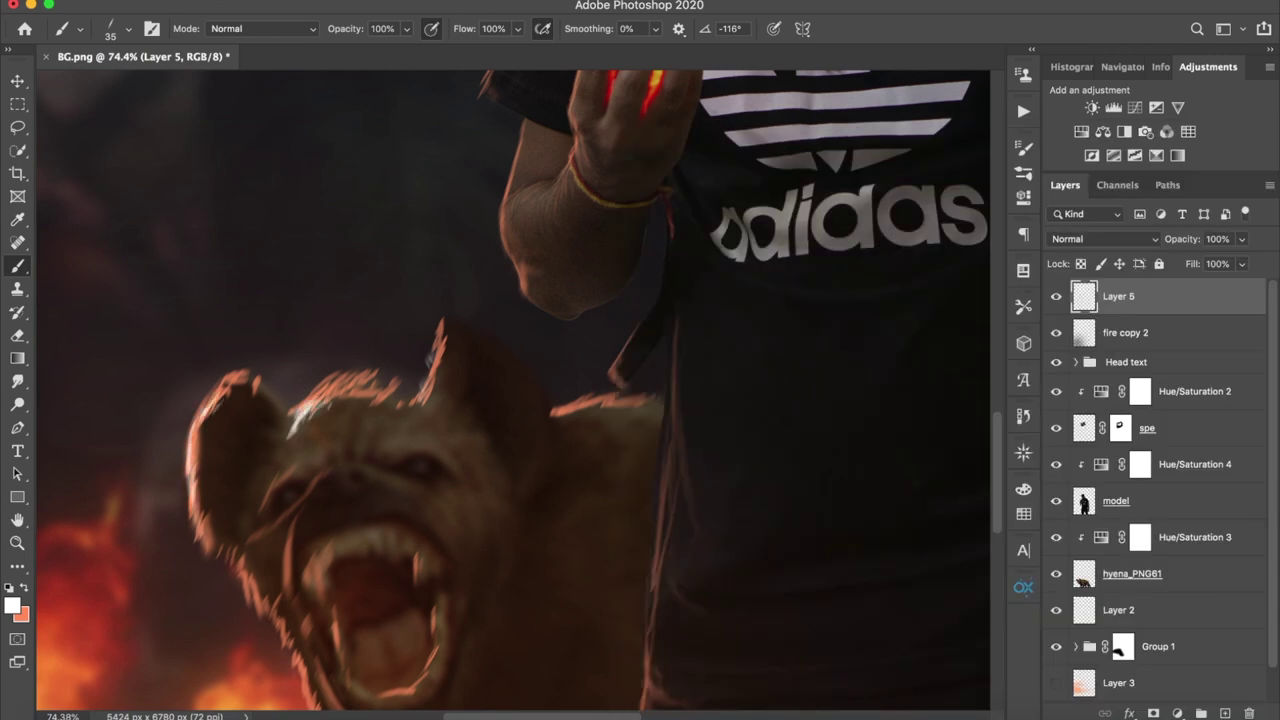
pyautogui.scroll(-5, 519, 391)
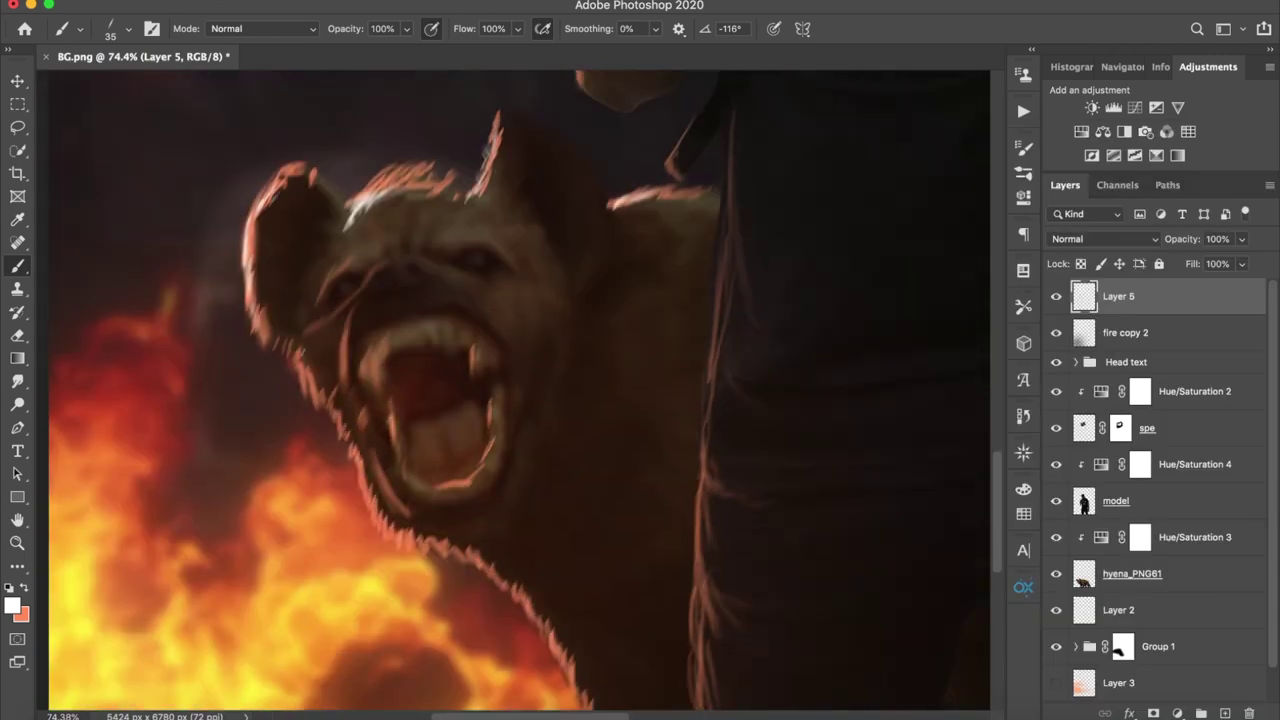
pyautogui.moveTo(446, 550); pyautogui.dragTo(542, 632)
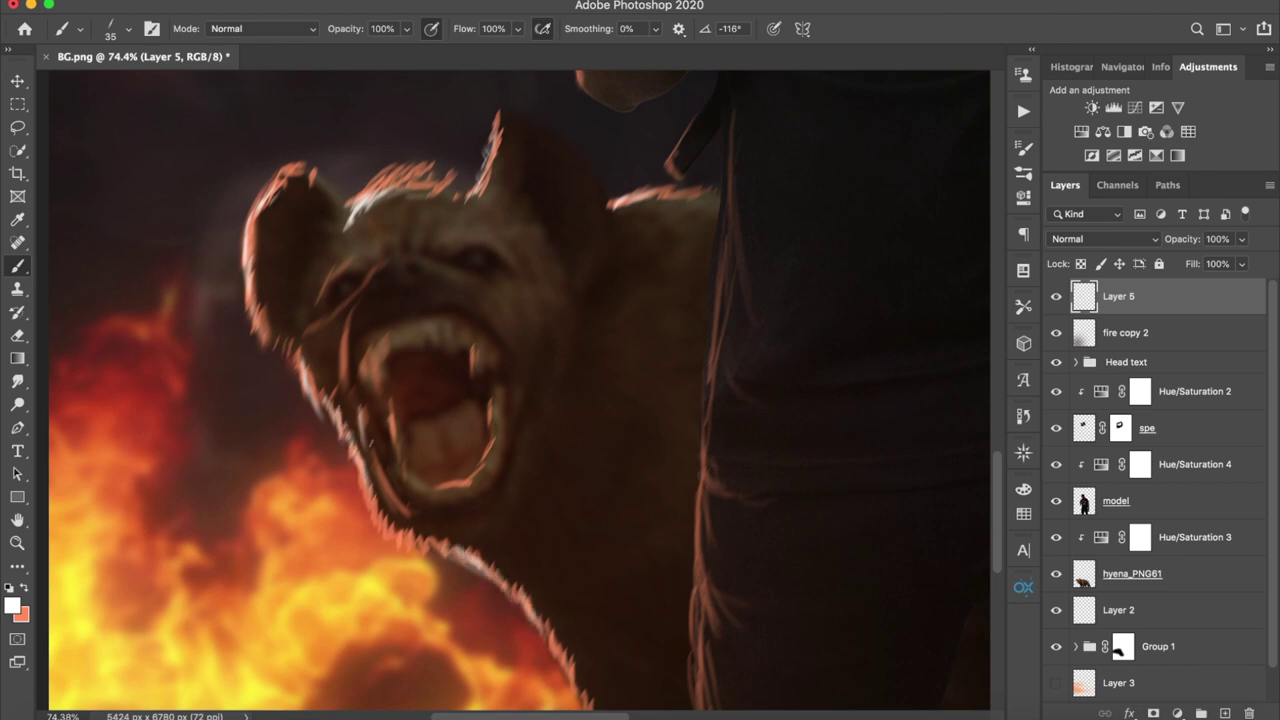
pyautogui.press('z')
pyautogui.moveTo(497, 294)
pyautogui.mouseDown()
pyautogui.moveTo(556, 510)
pyautogui.moveTo(636, 497)
pyautogui.mouseUp()
# Target the spe layer's mask and enlarge the brush to 86
pyautogui.press('b')
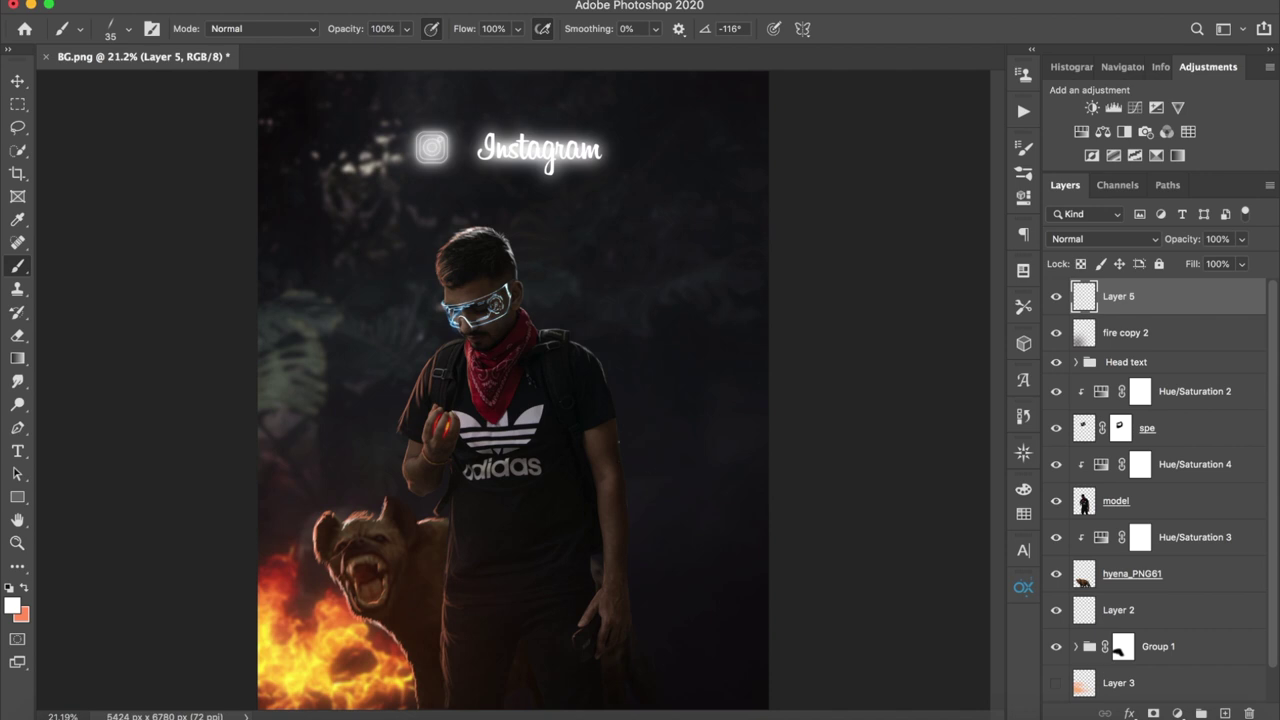
pyautogui.moveTo(478, 310); pyautogui.dragTo(620, 312)
pyautogui.click(1120, 428)
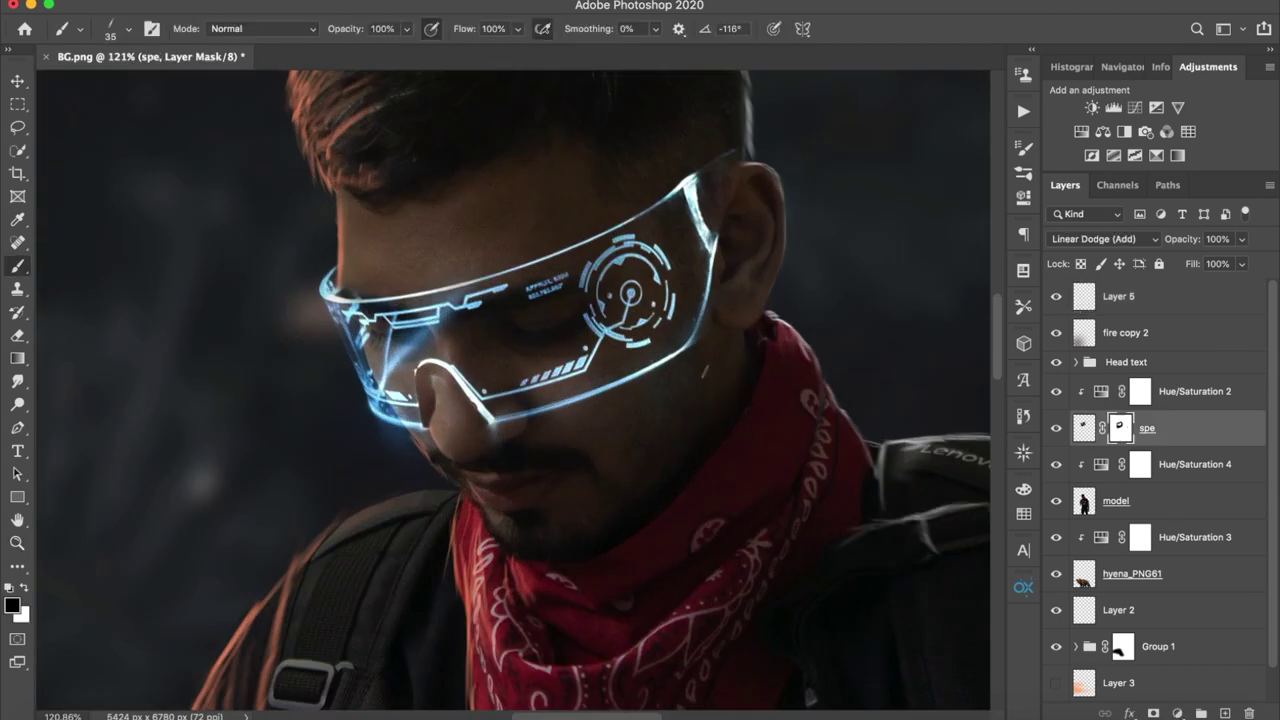
pyautogui.moveTo(410, 362)
pyautogui.mouseDown()
pyautogui.moveTo(425, 362)
pyautogui.moveTo(407, 345)
pyautogui.mouseUp()
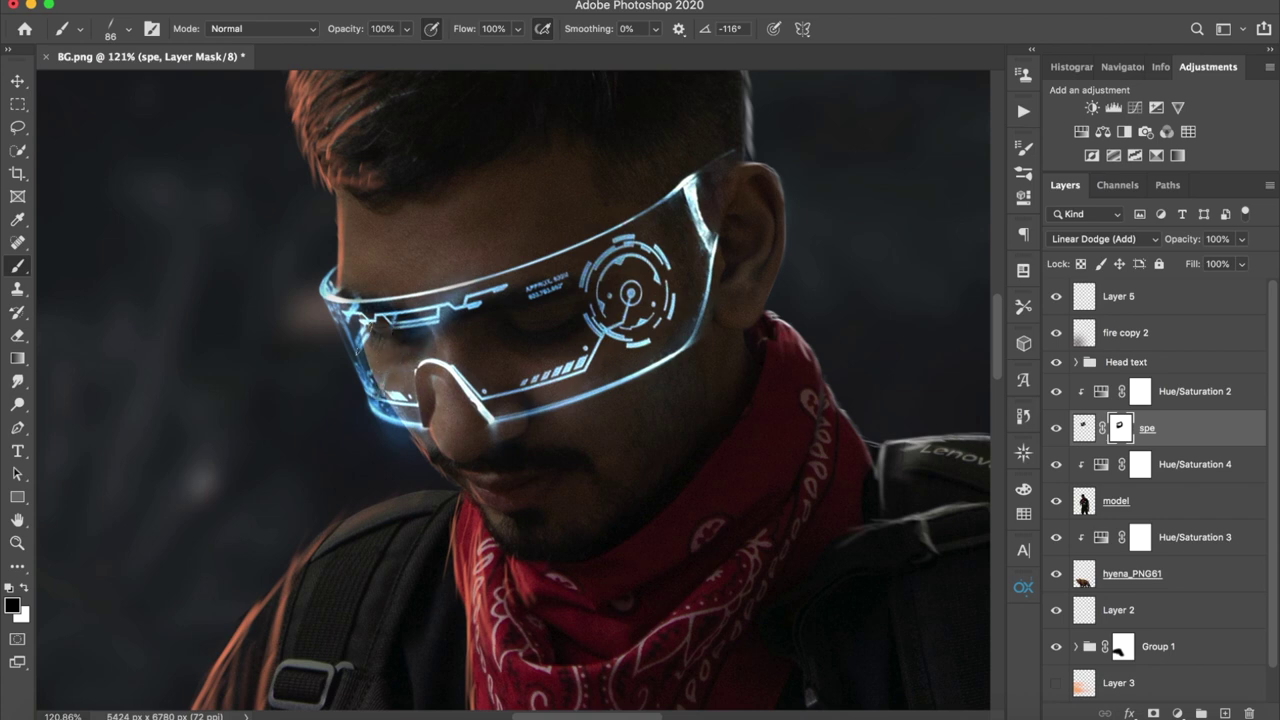
pyautogui.scroll(-1, 475, 340)
# Add a layer above Hue/Saturation 2 and paint a soft black stroke along the nose
pyautogui.click(1190, 391)
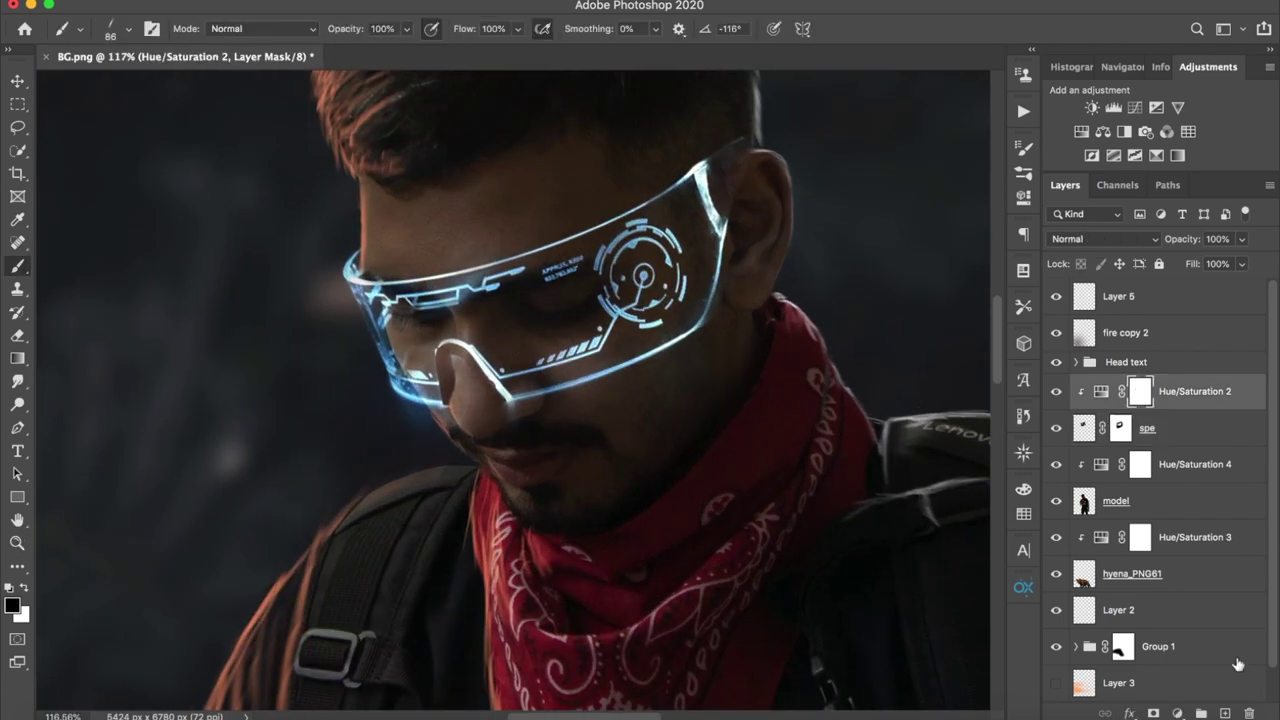
pyautogui.click(1225, 713)
pyautogui.click(128, 28)
pyautogui.moveTo(637, 575); pyautogui.dragTo(633, 190)
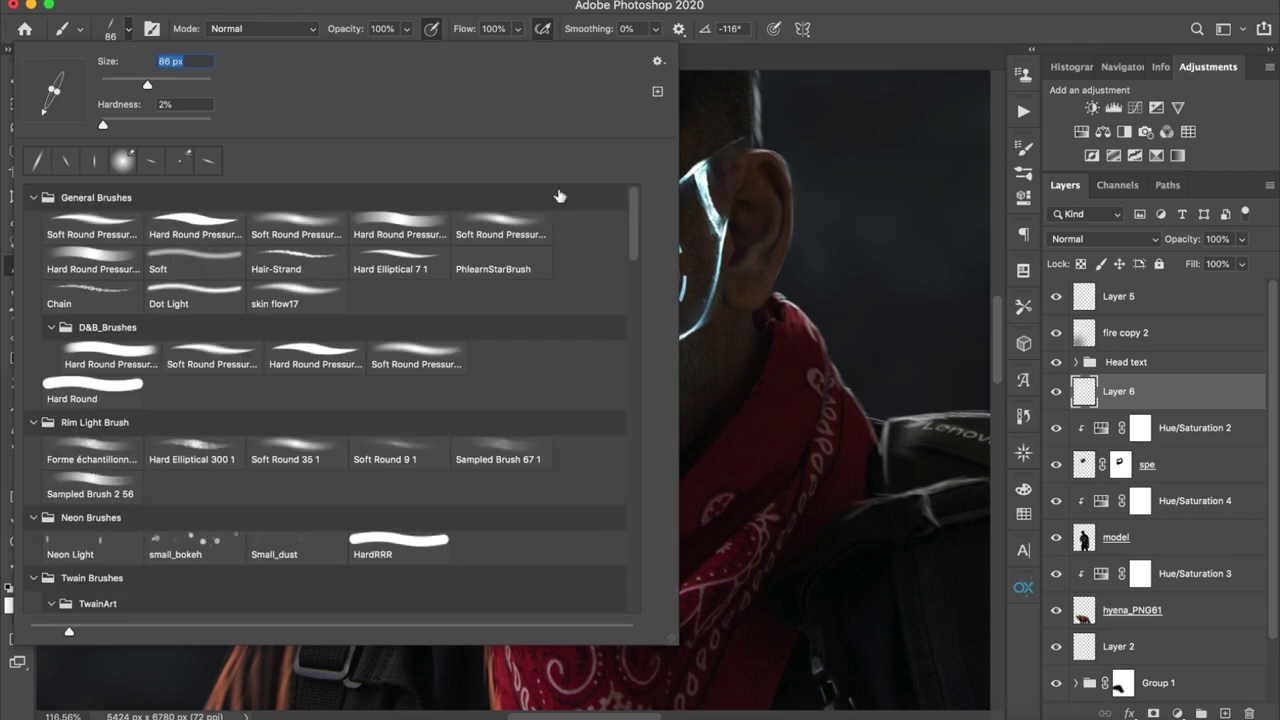
pyautogui.click(500, 228)
pyautogui.press('Return')
pyautogui.scroll(3, 425, 331)
pyautogui.press('d')
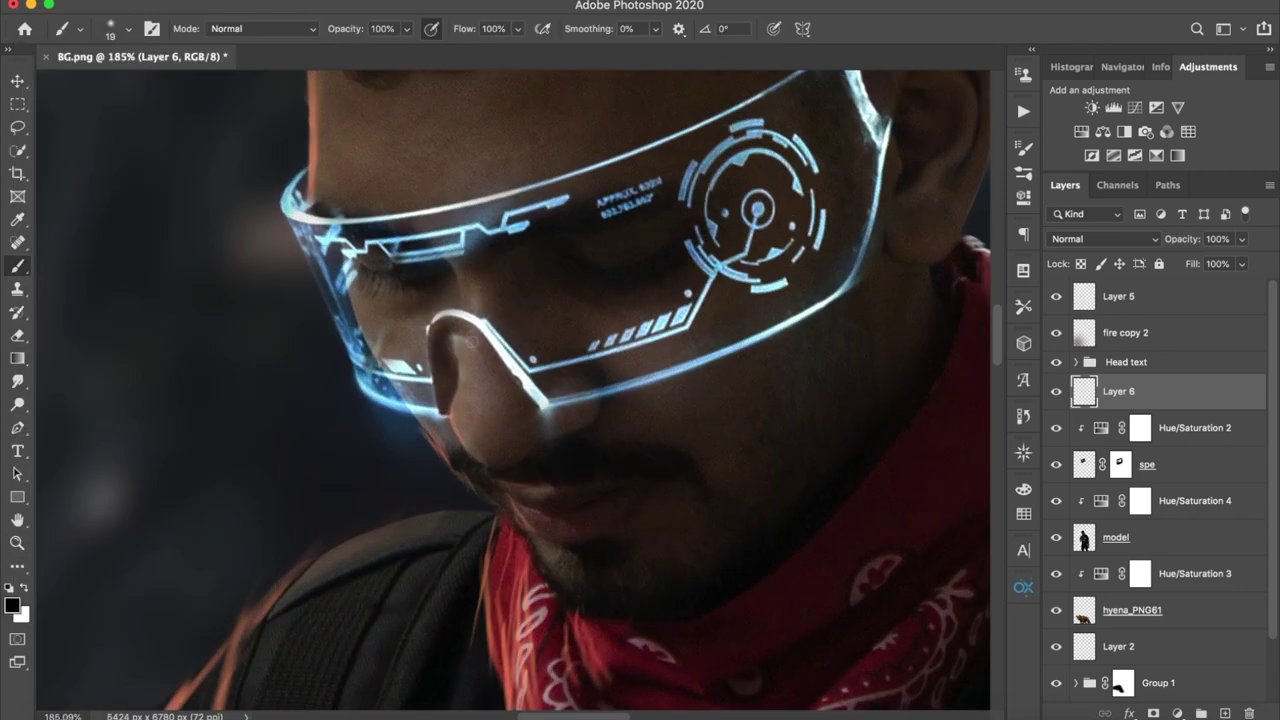
pyautogui.moveTo(476, 341)
pyautogui.mouseDown()
pyautogui.moveTo(505, 404)
pyautogui.moveTo(585, 258)
pyautogui.mouseUp()
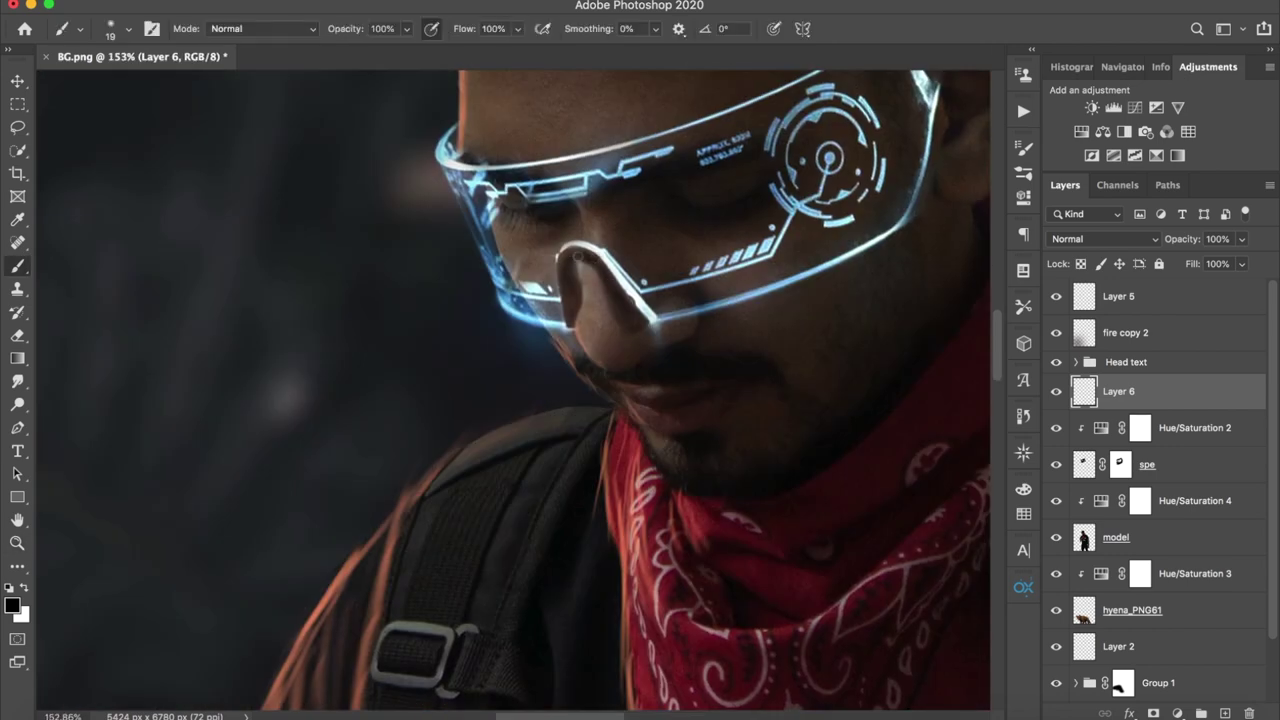
# Merge the spe glasses layer and Hue/Saturation 2 into one layer
pyautogui.press('s')
pyautogui.click(644, 320)
pyautogui.press('Return')
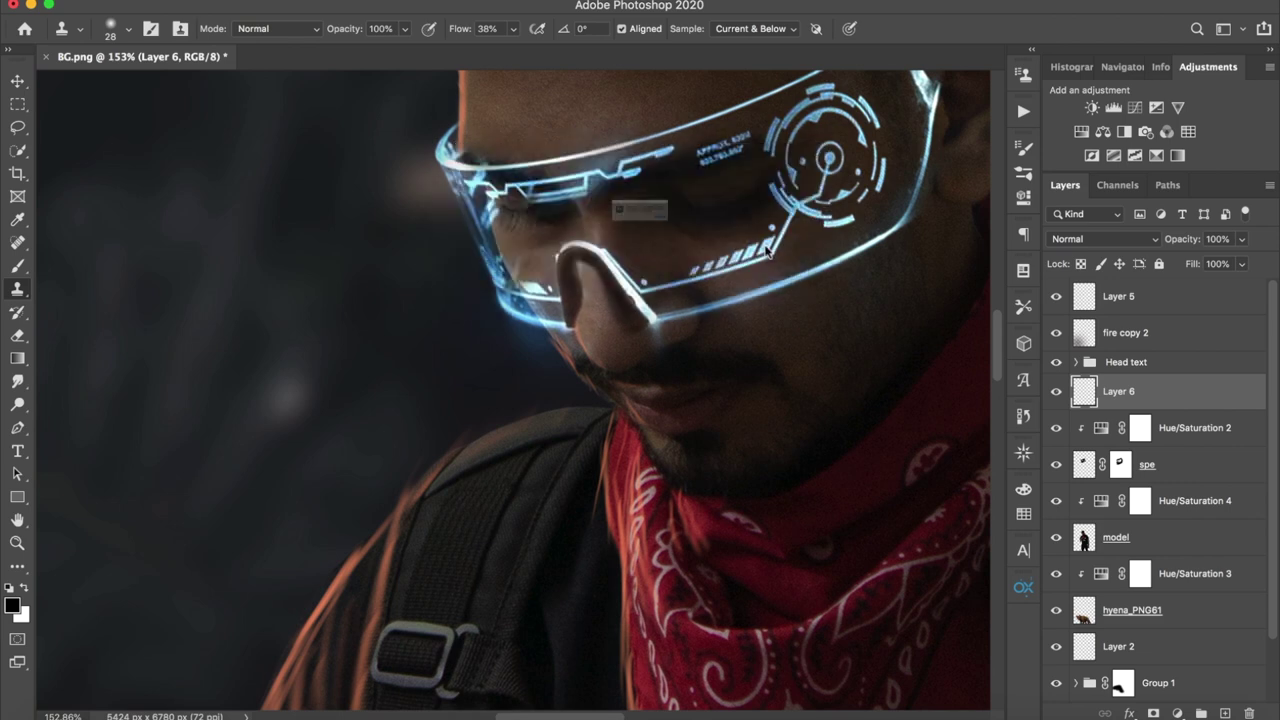
pyautogui.click(1194, 465)
pyautogui.keyDown('shift'); pyautogui.click(1170, 434); pyautogui.keyUp('shift')
pyautogui.hotkey('ctrl', 'e')
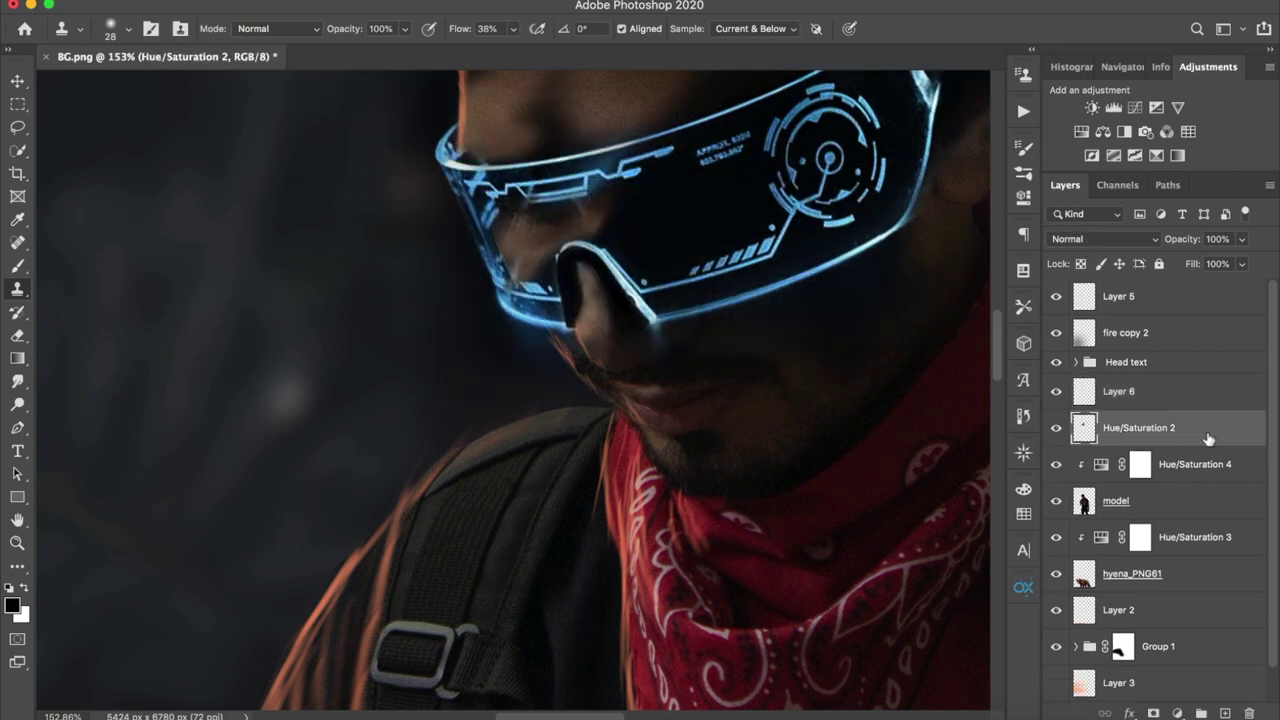
pyautogui.hotkey('ctrl', 'z')
pyautogui.hotkey('ctrl', 'shift', 'z')
# Set the merged glasses layer to Screen, duplicate it, and Gaussian-blur the copy at 1000 pixels
pyautogui.click(1100, 239)
pyautogui.click(1075, 366)
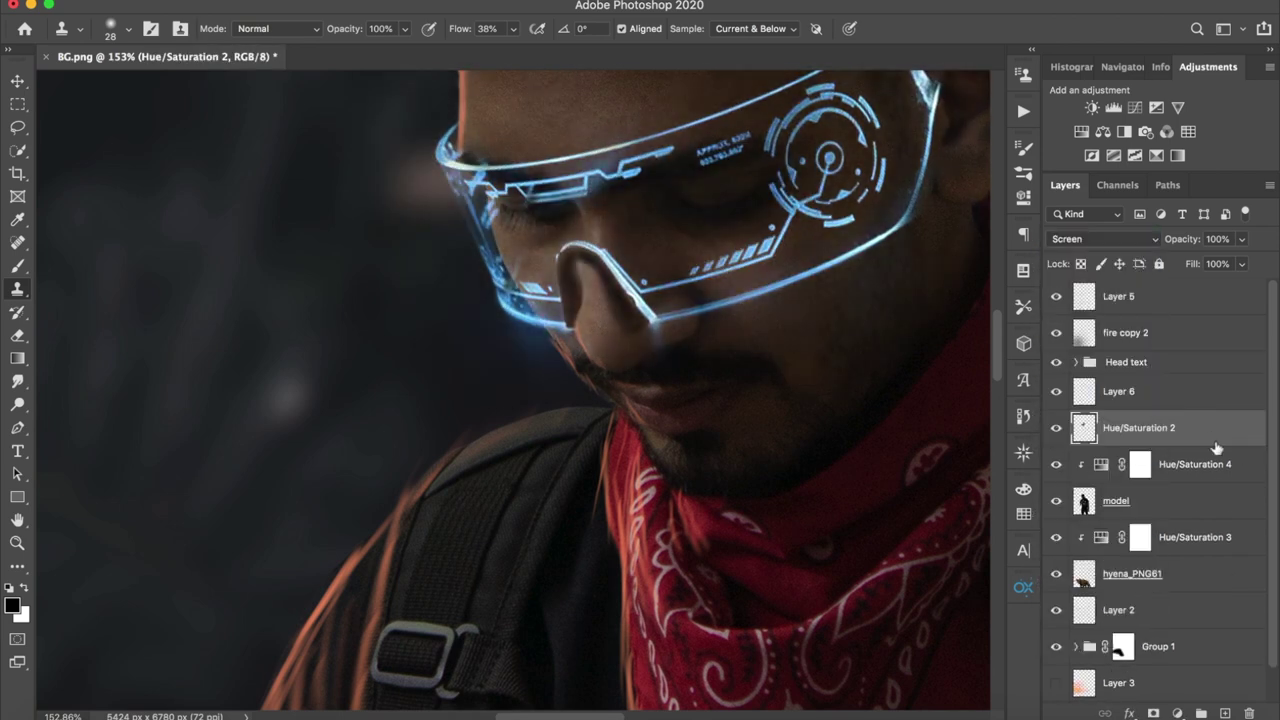
pyautogui.hotkey('ctrl', 'j')
pyautogui.press('b')
pyautogui.click(420, 0)
pyautogui.click(700, 263)
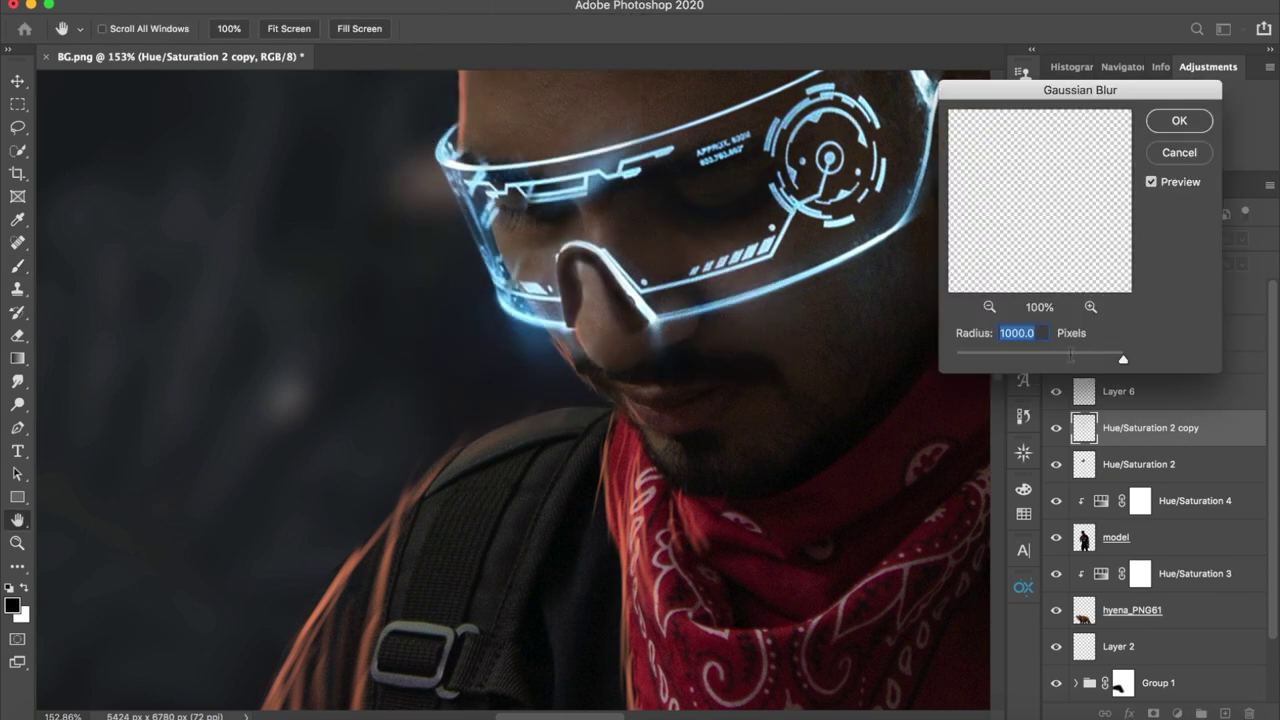
pyautogui.moveTo(1072, 358); pyautogui.dragTo(1040, 358)
pyautogui.click(1178, 121)
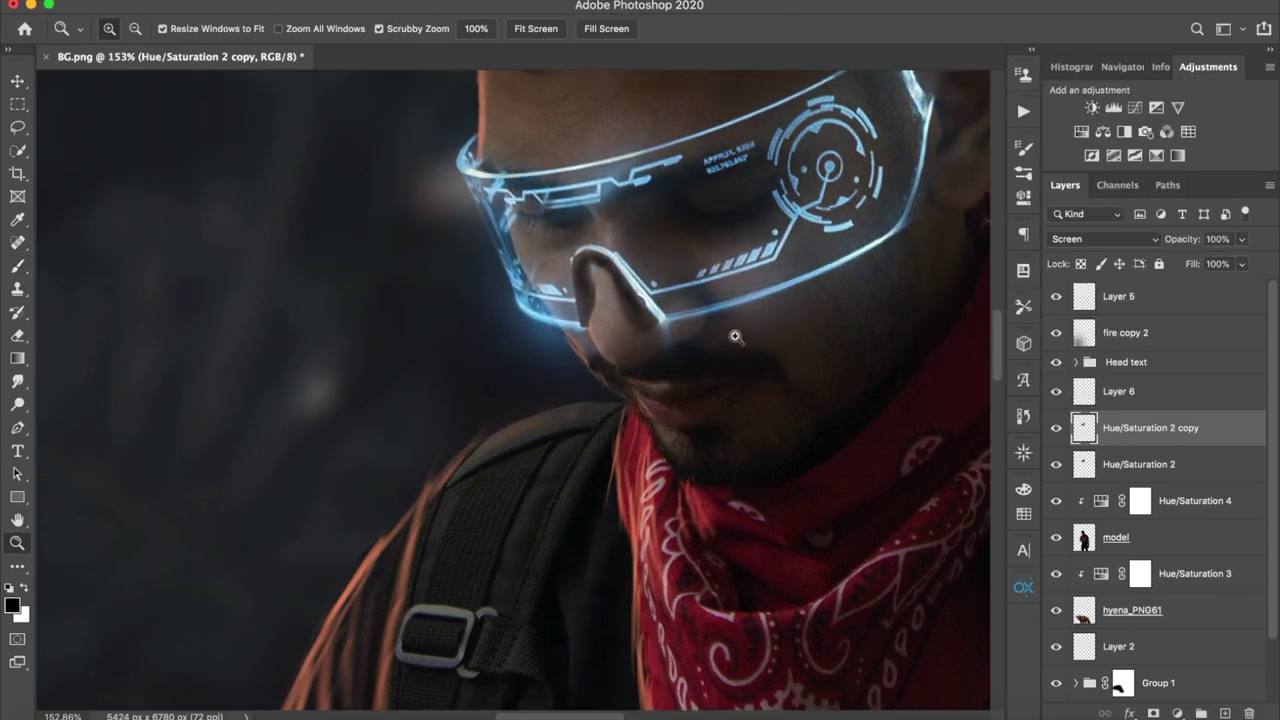
# Toggle the blurred glow copy to compare, then select Layer 5
pyautogui.scroll(-10, 737, 334)
pyautogui.click(1056, 428)
pyautogui.click(1056, 428)
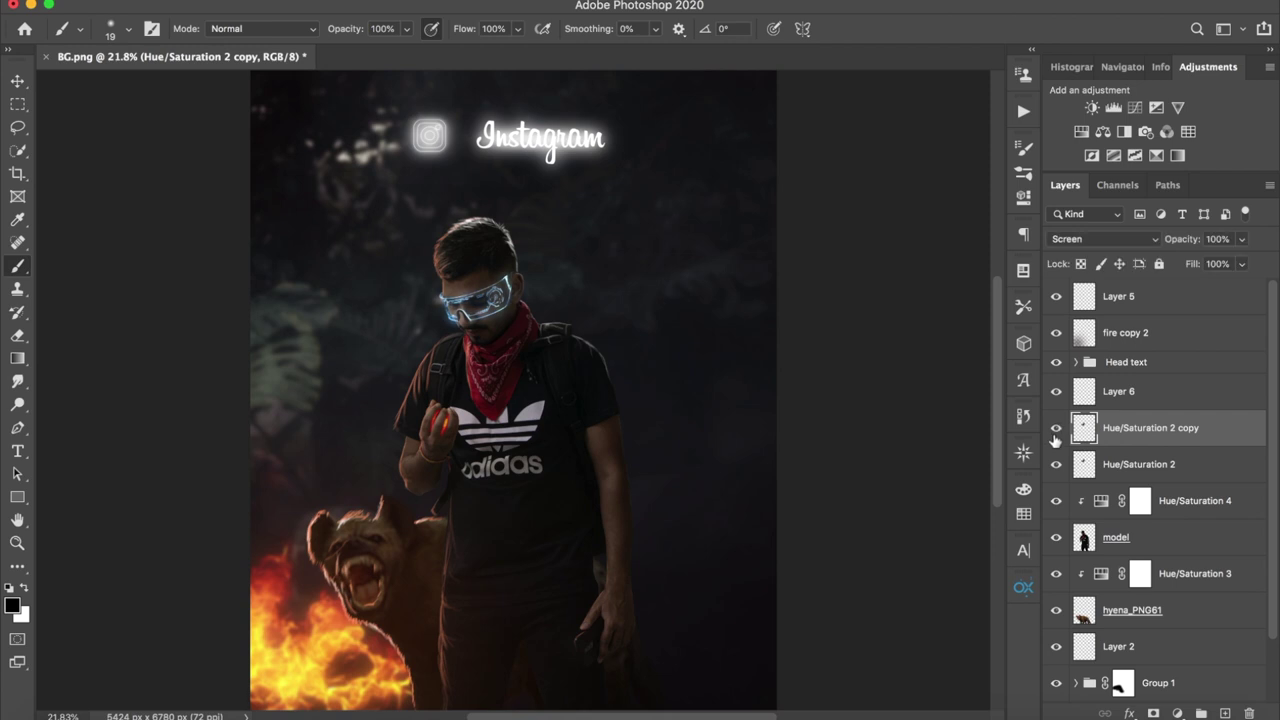
pyautogui.click(1056, 428)
pyautogui.click(1056, 428)
pyautogui.click(1138, 300)
# Stamp visible layers into Layer 7, then add a raised Curves layer with an inverted mask
pyautogui.hotkey('ctrl', 'alt', 'shift', 'e')
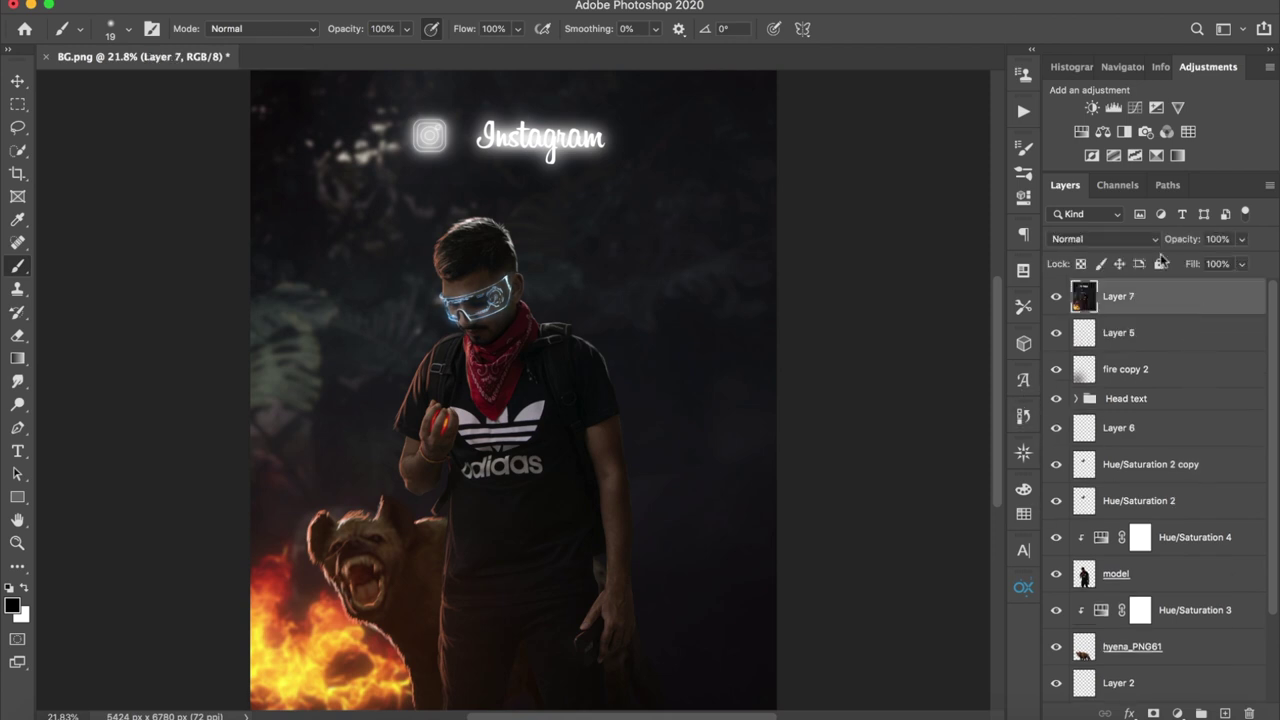
pyautogui.click(1135, 107)
pyautogui.moveTo(897, 322); pyautogui.dragTo(897, 277)
pyautogui.hotkey('ctrl', 'i')
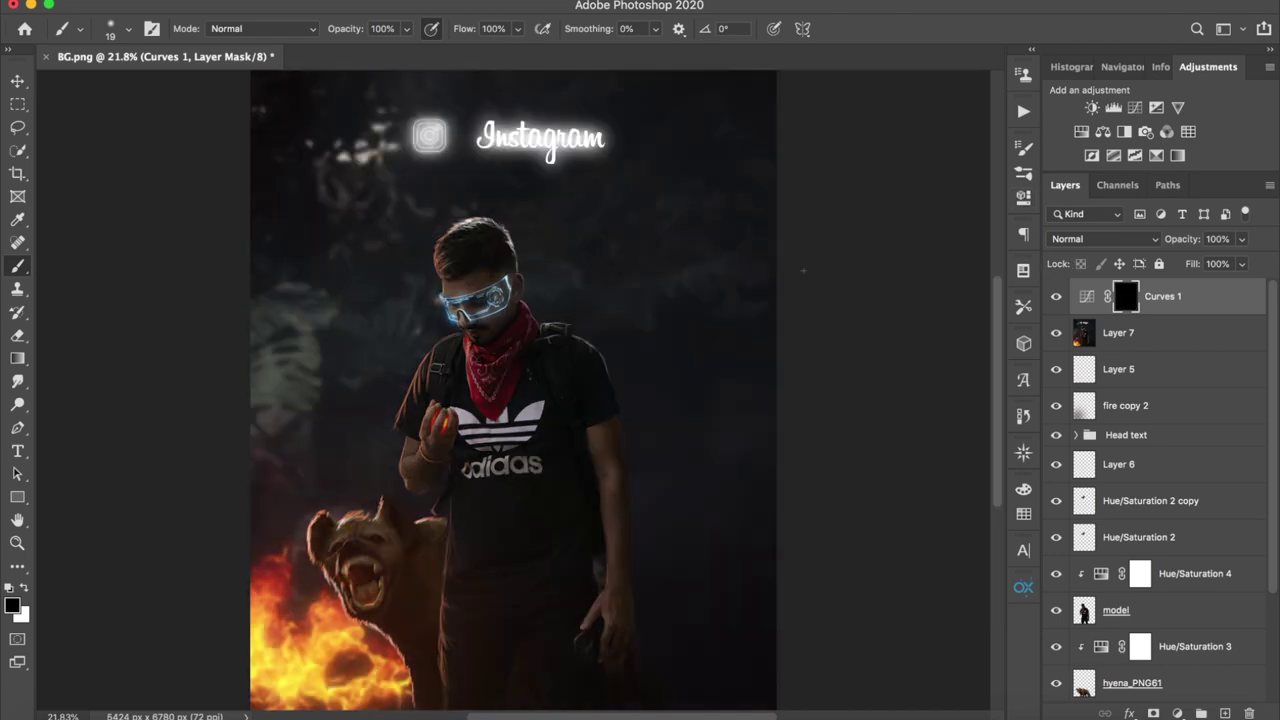
# Paint white at low flow with a ~195 brush to brighten the arm's rim light
pyautogui.scroll(3, 456, 288)
pyautogui.moveTo(470, 30); pyautogui.dragTo(375, 56)
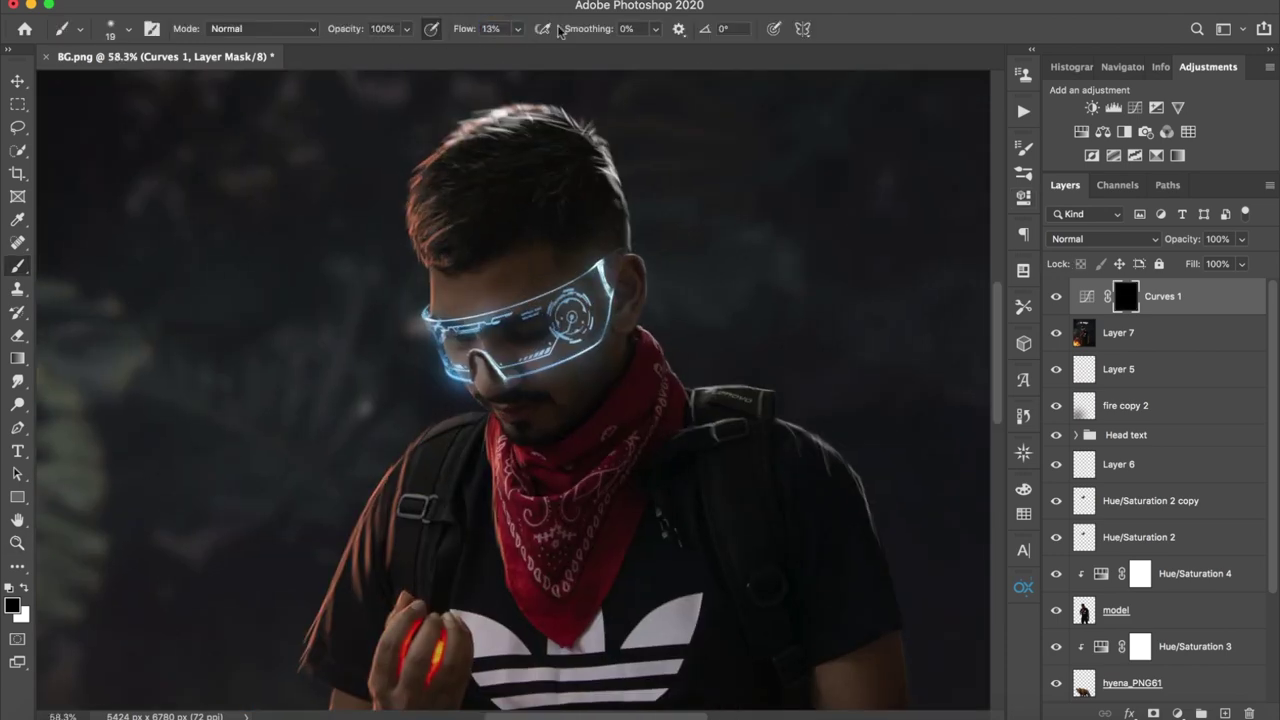
pyautogui.moveTo(494, 210); pyautogui.dragTo(450, 298)
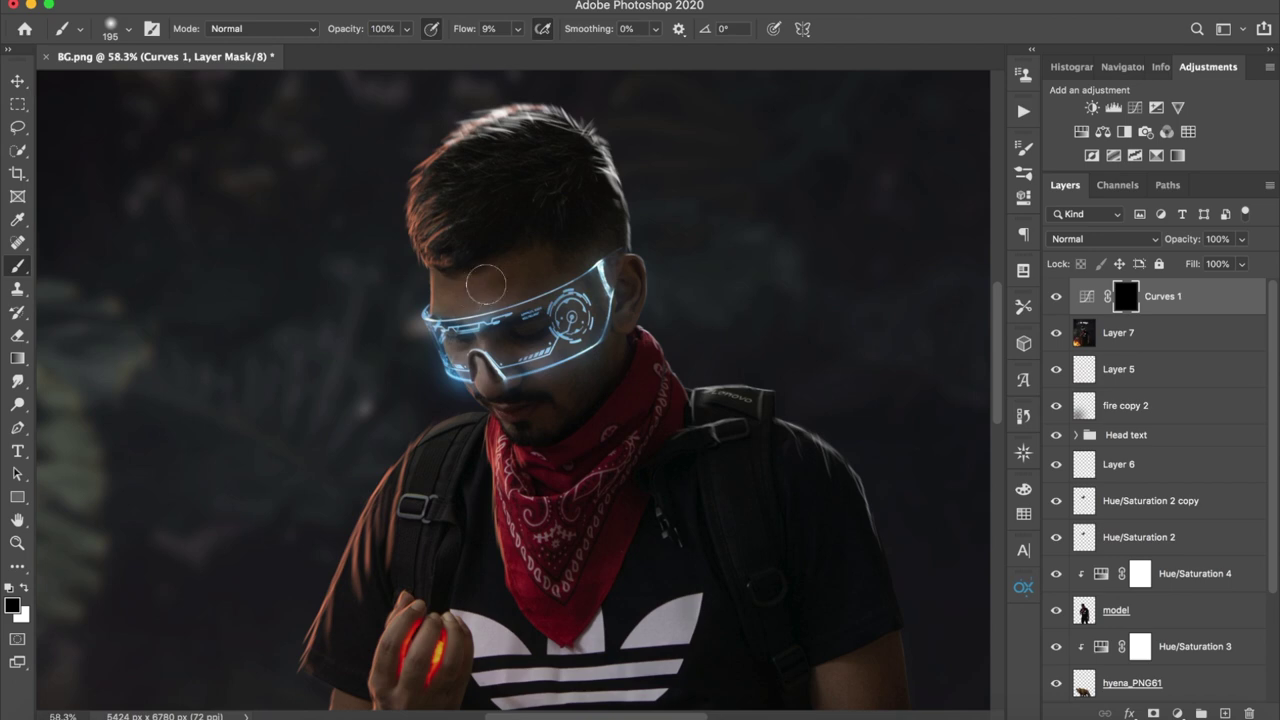
pyautogui.press('x')
pyautogui.scroll(-5, 520, 270)
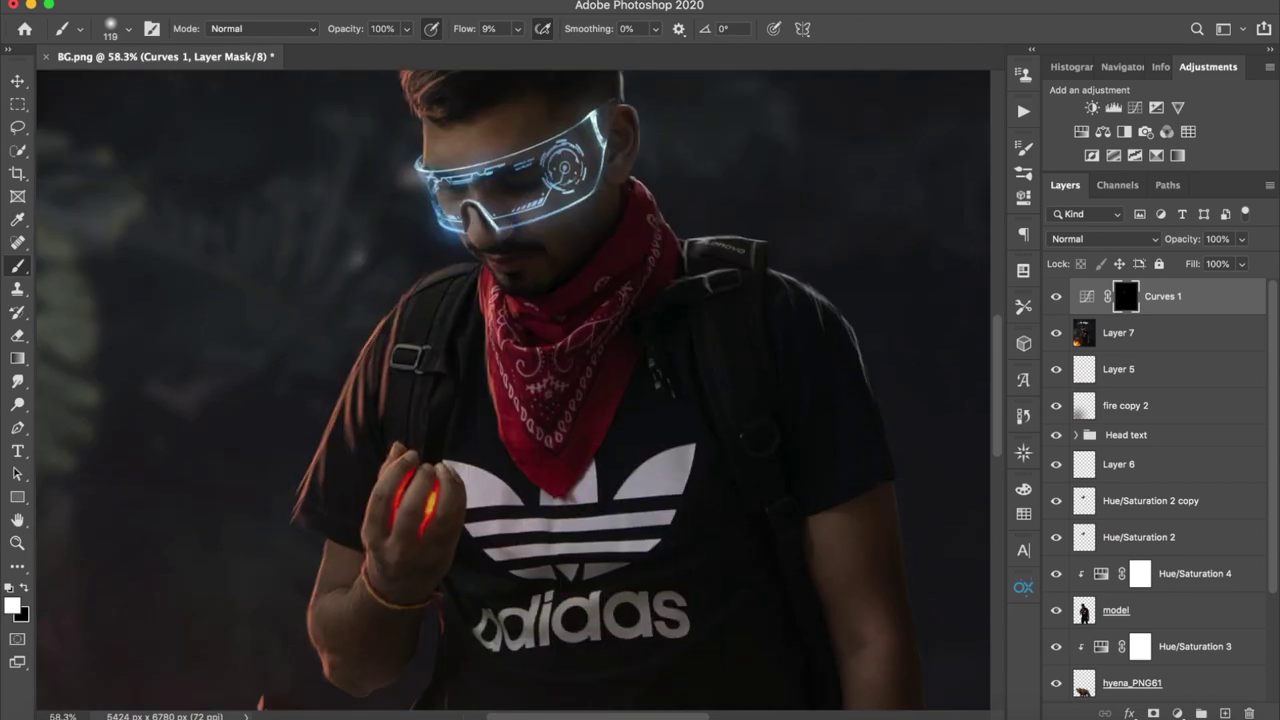
pyautogui.scroll(-8, 620, 158)
pyautogui.hscroll(-4, 620, 158)
pyautogui.moveTo(490, 342); pyautogui.dragTo(550, 262)
pyautogui.scroll(-4, 550, 265)
pyautogui.hscroll(7, 550, 265)
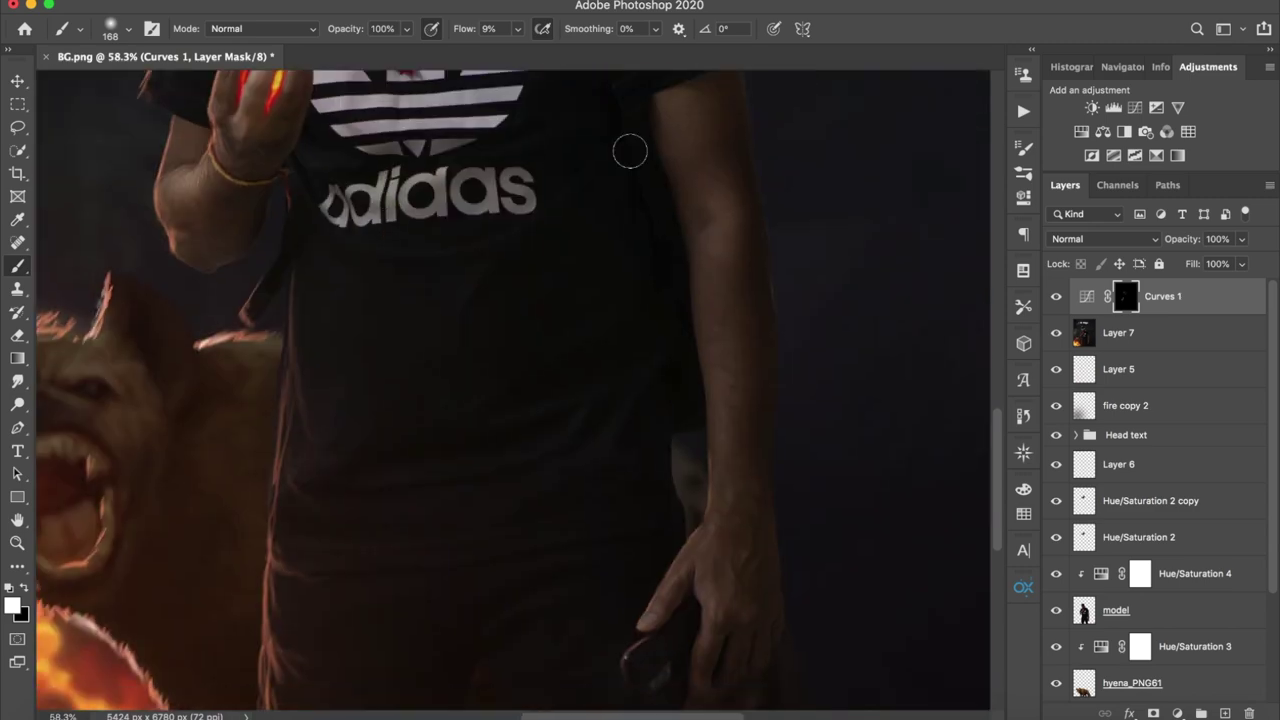
pyautogui.moveTo(728, 236)
pyautogui.mouseDown()
pyautogui.moveTo(686, 123)
pyautogui.moveTo(731, 509)
pyautogui.mouseUp()
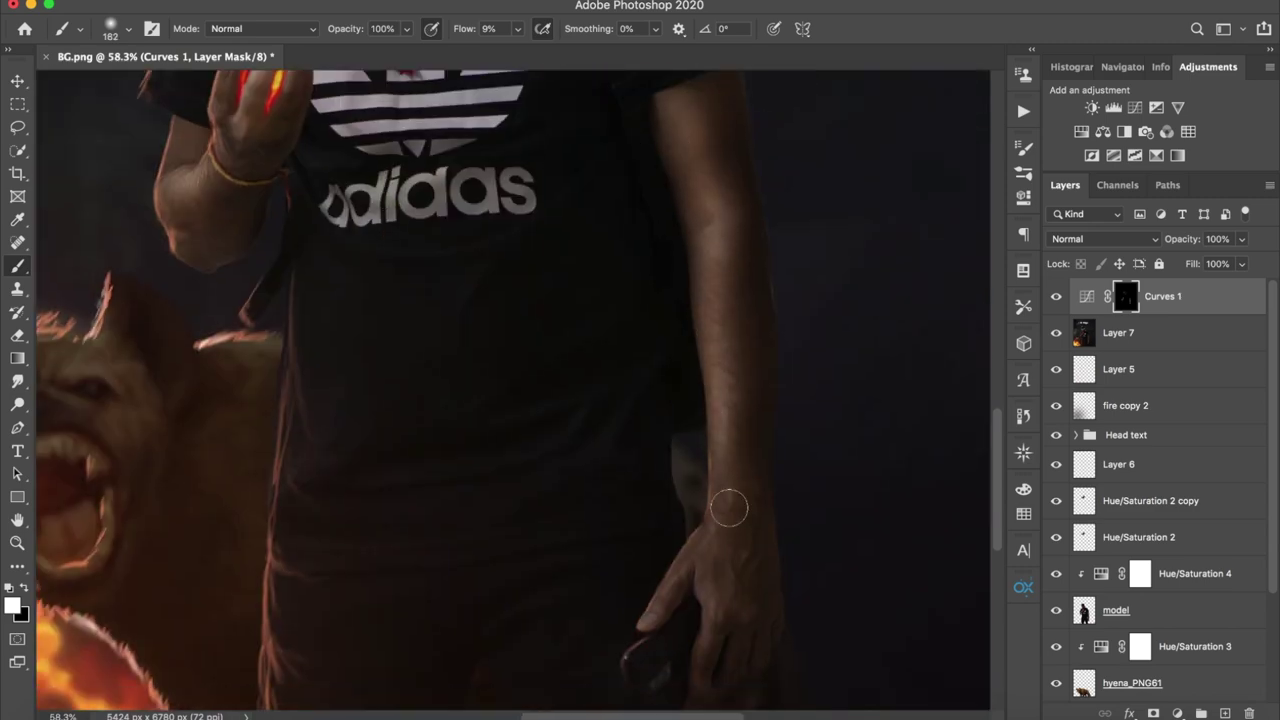
# Brighten the rim light along the hyena's neck, then stamp visible layers into Layer 8
pyautogui.hscroll(-10, 329, 317)
pyautogui.hscroll(-6, 329, 317)
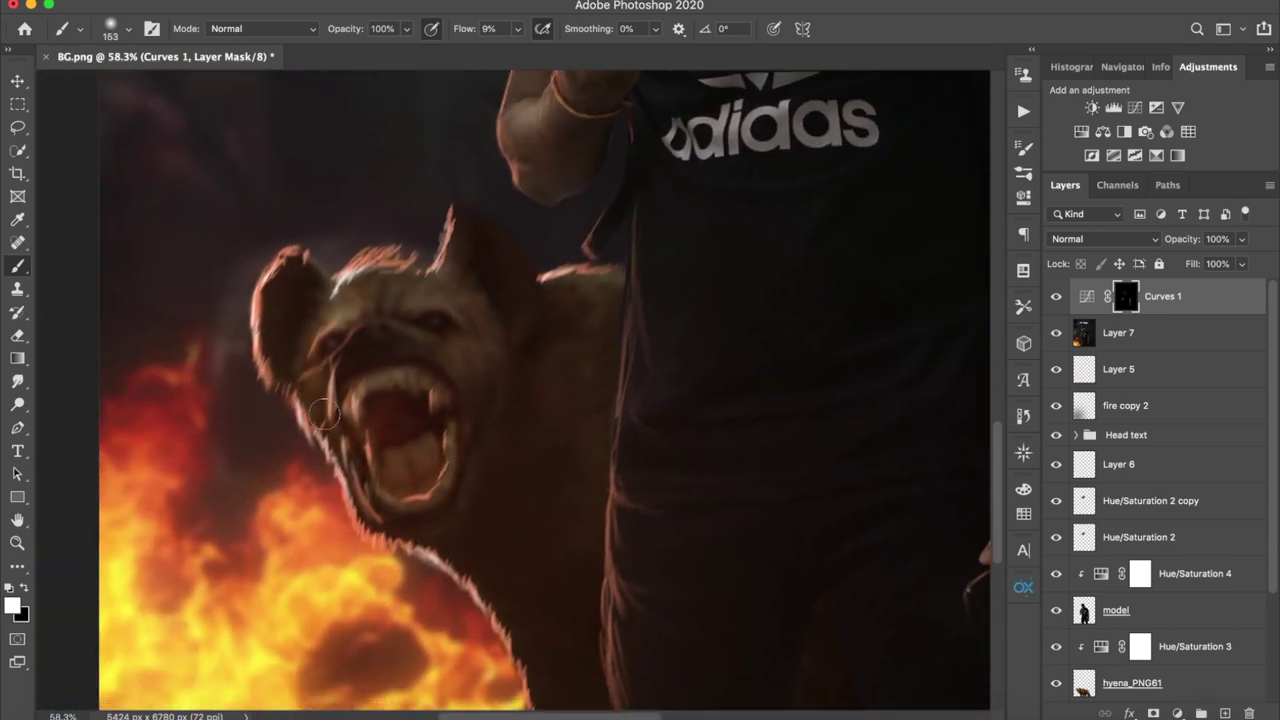
pyautogui.press('[')
pyautogui.moveTo(373, 451); pyautogui.dragTo(543, 680)
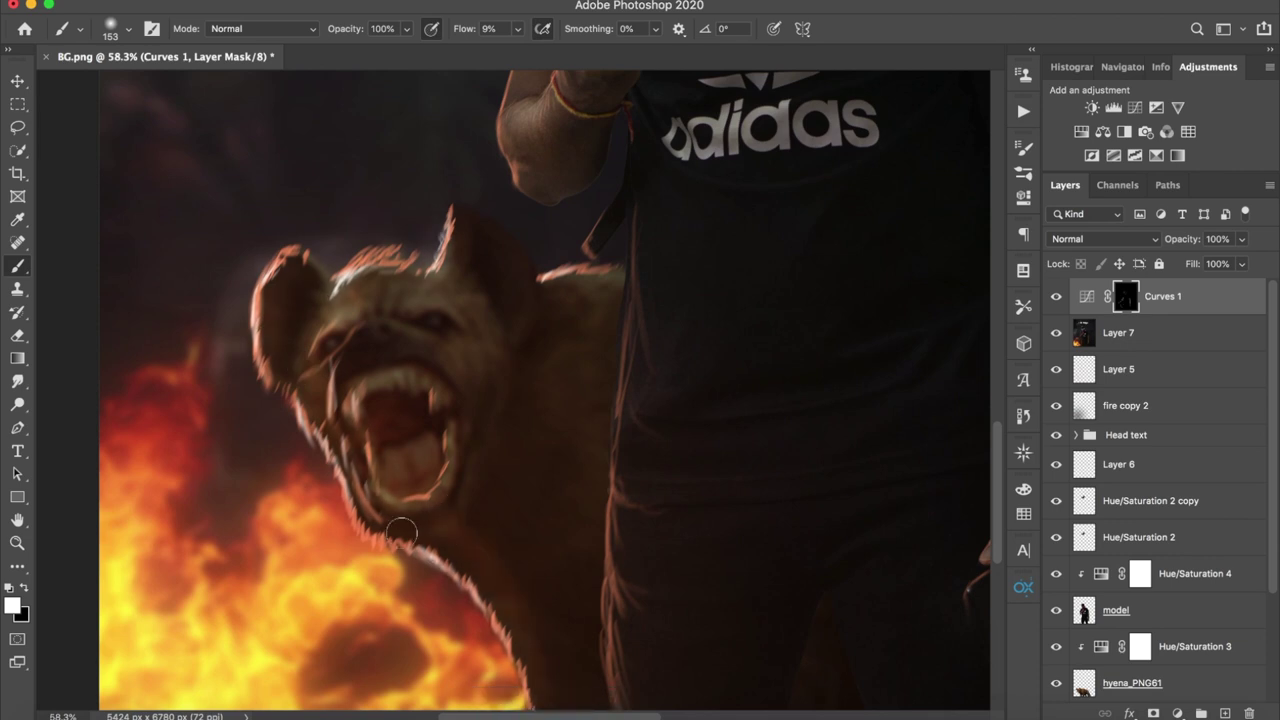
pyautogui.scroll(5, 567, 375)
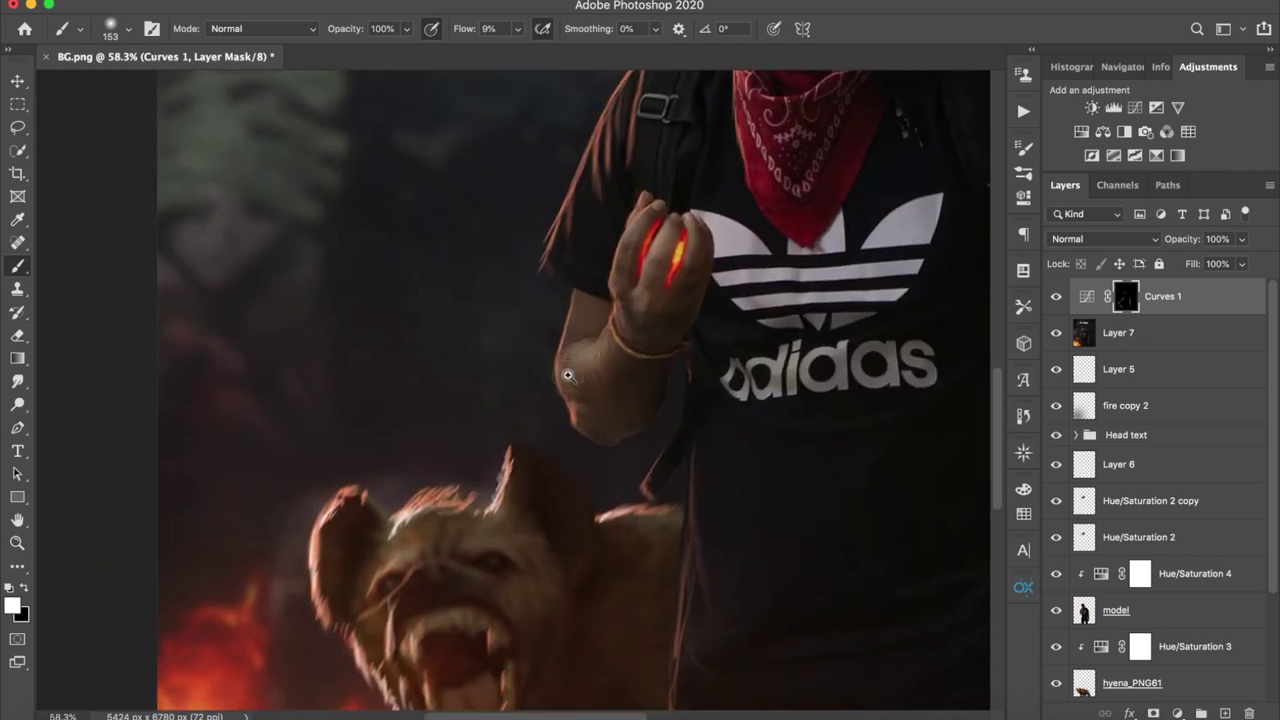
pyautogui.moveTo(567, 375); pyautogui.dragTo(470, 378)
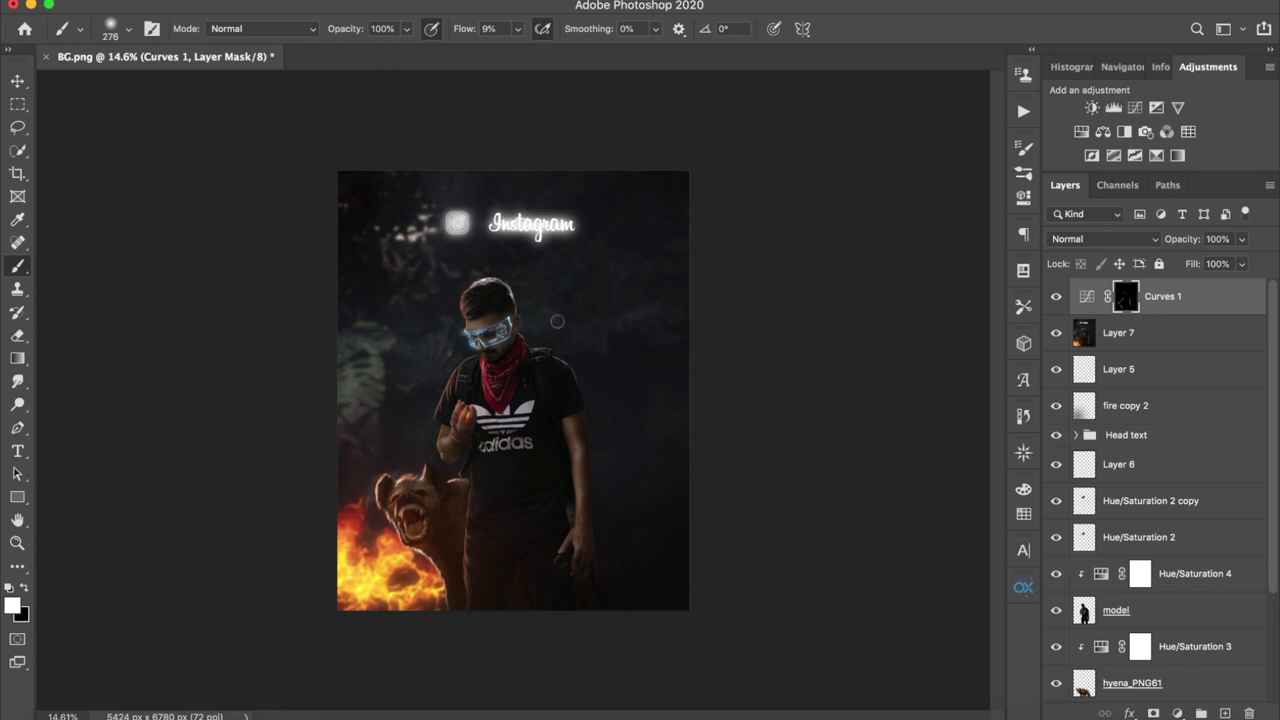
pyautogui.moveTo(514, 287); pyautogui.dragTo(560, 290)
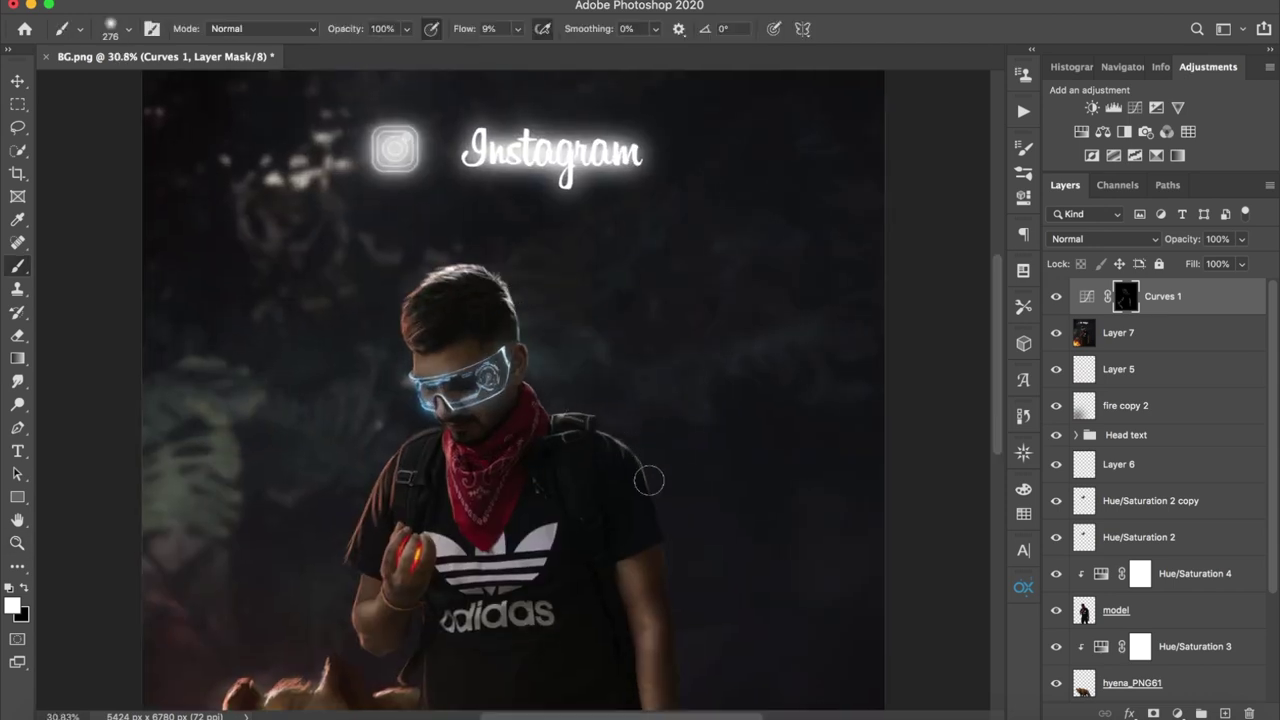
pyautogui.moveTo(649, 481); pyautogui.dragTo(617, 400)
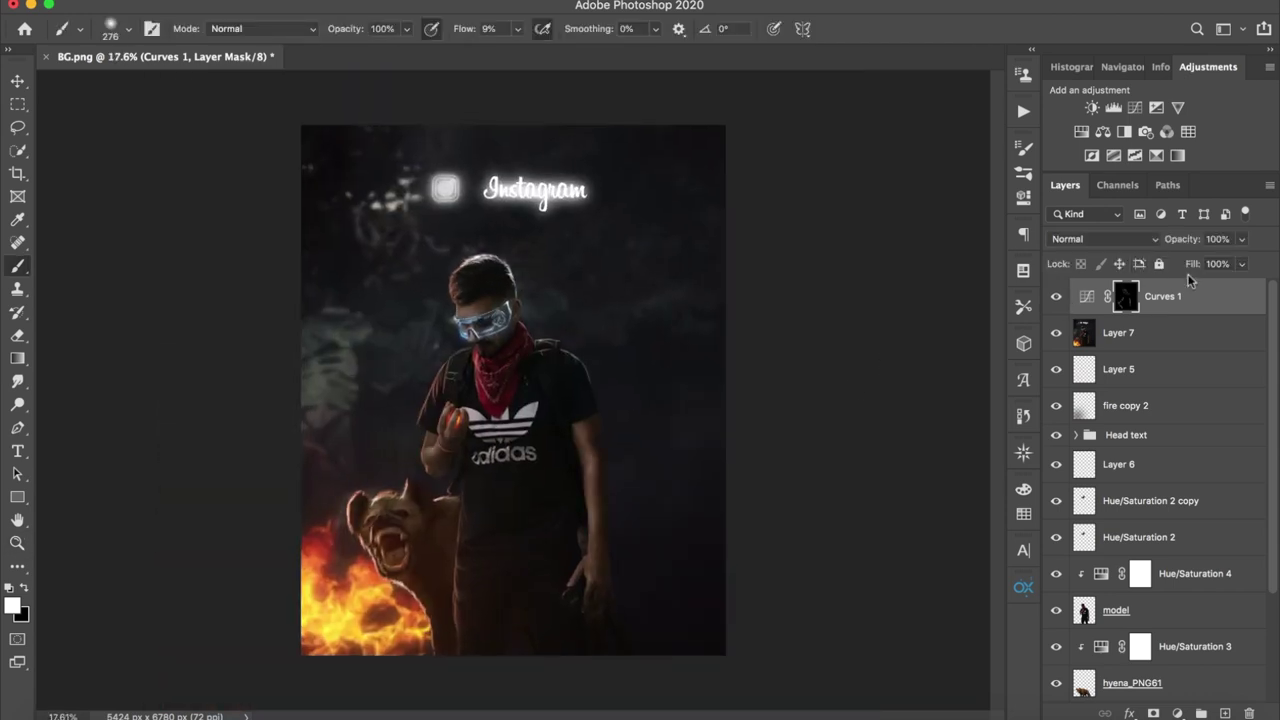
pyautogui.hotkey('ctrl', 'shift', 'alt', 'e')
# Add a Threshold adjustment layer with its level around 184 to isolate the brightest areas
pyautogui.press('x')
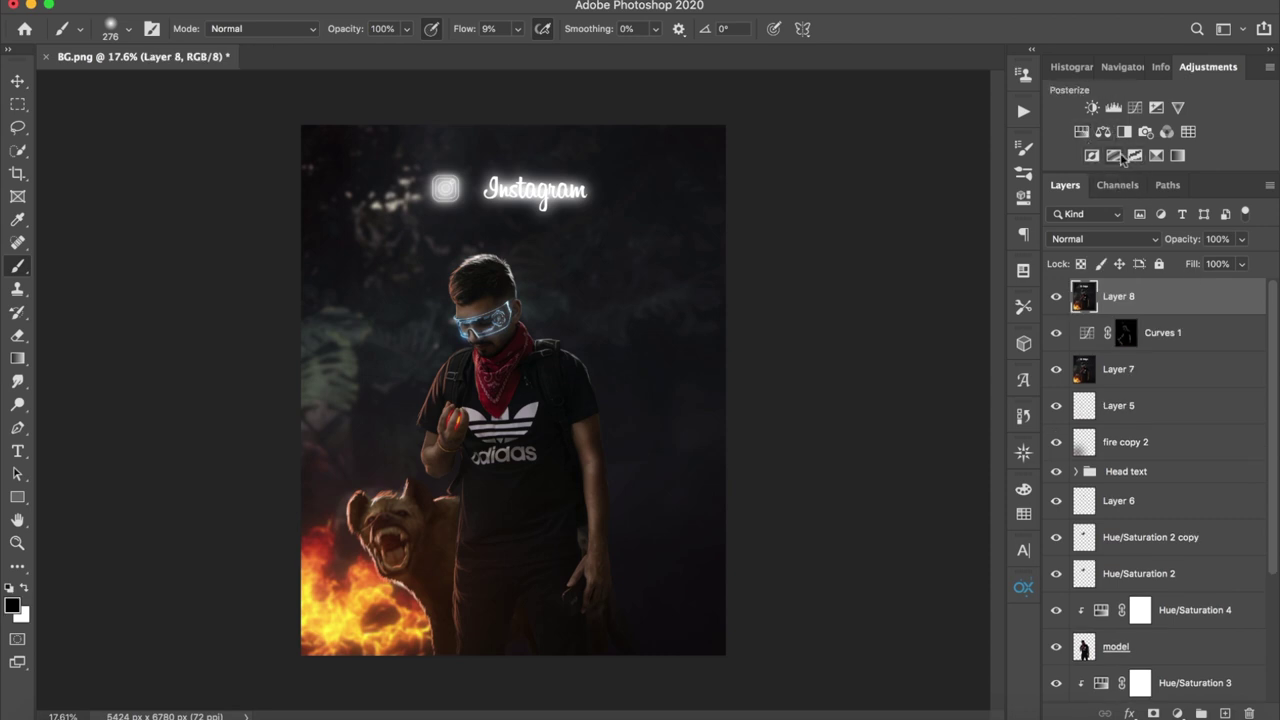
pyautogui.click(1113, 155)
pyautogui.hotkey('ctrl', 'z')
pyautogui.click(1134, 155)
pyautogui.moveTo(903, 292)
pyautogui.mouseDown()
pyautogui.moveTo(883, 292)
pyautogui.moveTo(936, 300)
pyautogui.moveTo(909, 300)
pyautogui.mouseUp()
pyautogui.click(973, 141)
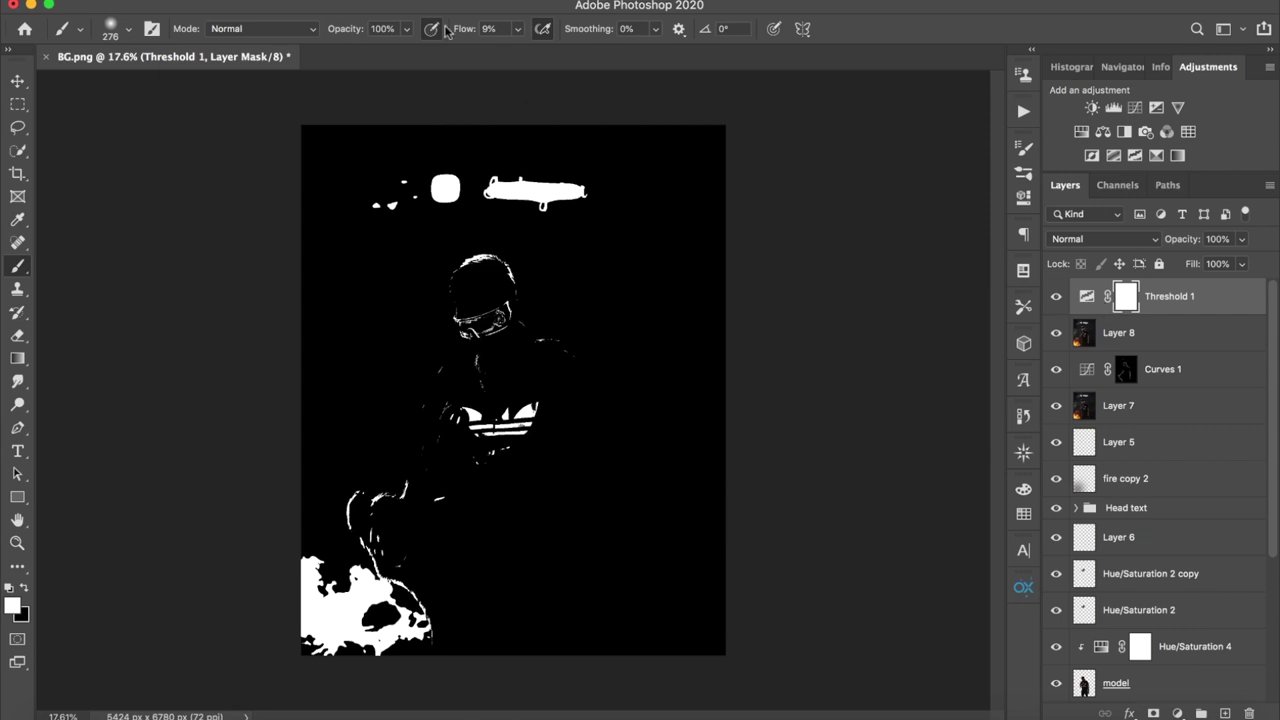
# Try a Color Range selection with fuzziness 155, then deselect it
pyautogui.click(355, 8)
pyautogui.click(380, 164)
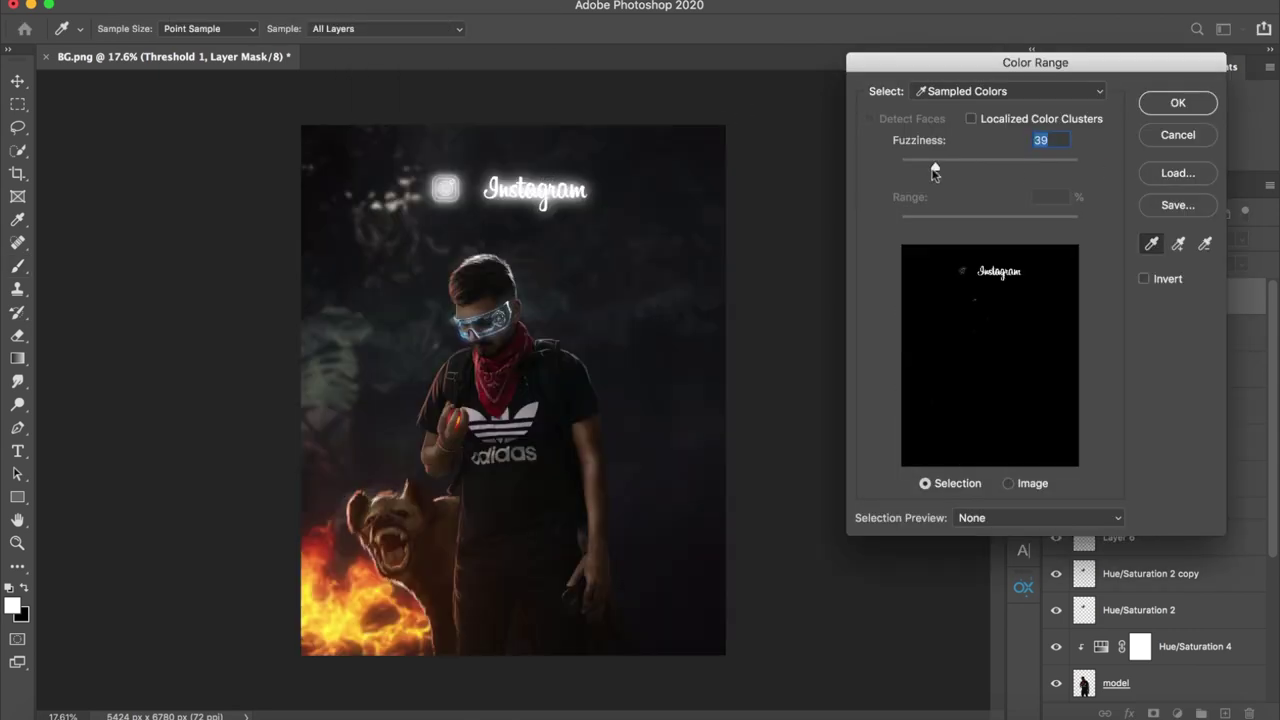
pyautogui.moveTo(935, 170)
pyautogui.mouseDown()
pyautogui.moveTo(1050, 166)
pyautogui.moveTo(1040, 170)
pyautogui.mouseUp()
pyautogui.click(1180, 108)
pyautogui.press('b')
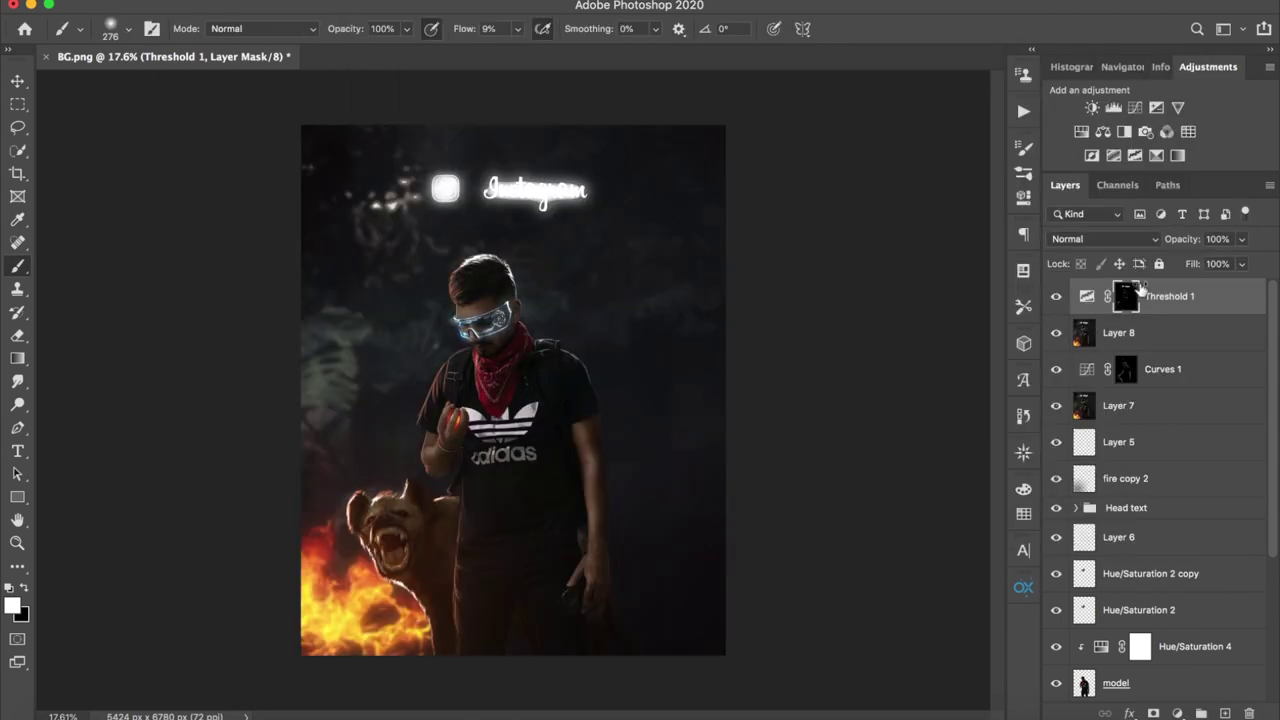
pyautogui.hotkey('ctrl', 'd')
# Readjust the Threshold level, fill its mask with white and select the whole canvas
pyautogui.doubleClick(1088, 305)
pyautogui.moveTo(972, 300); pyautogui.dragTo(826, 314)
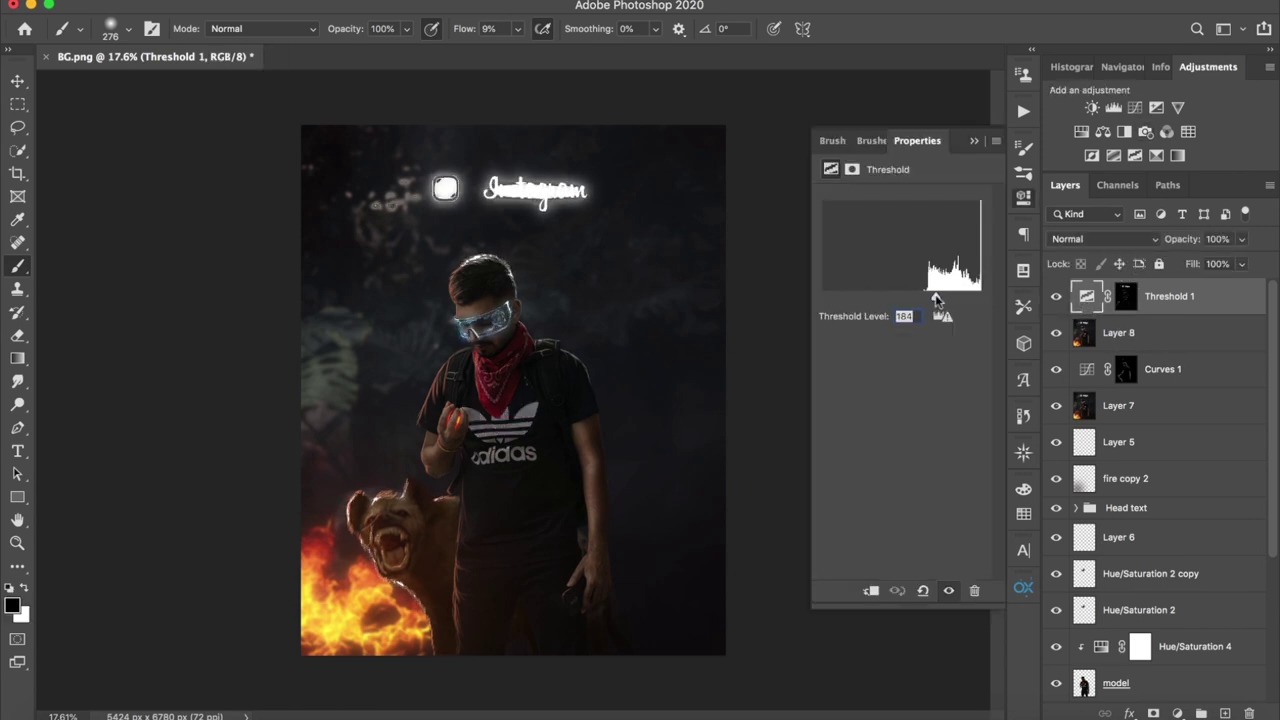
pyautogui.click(1023, 197)
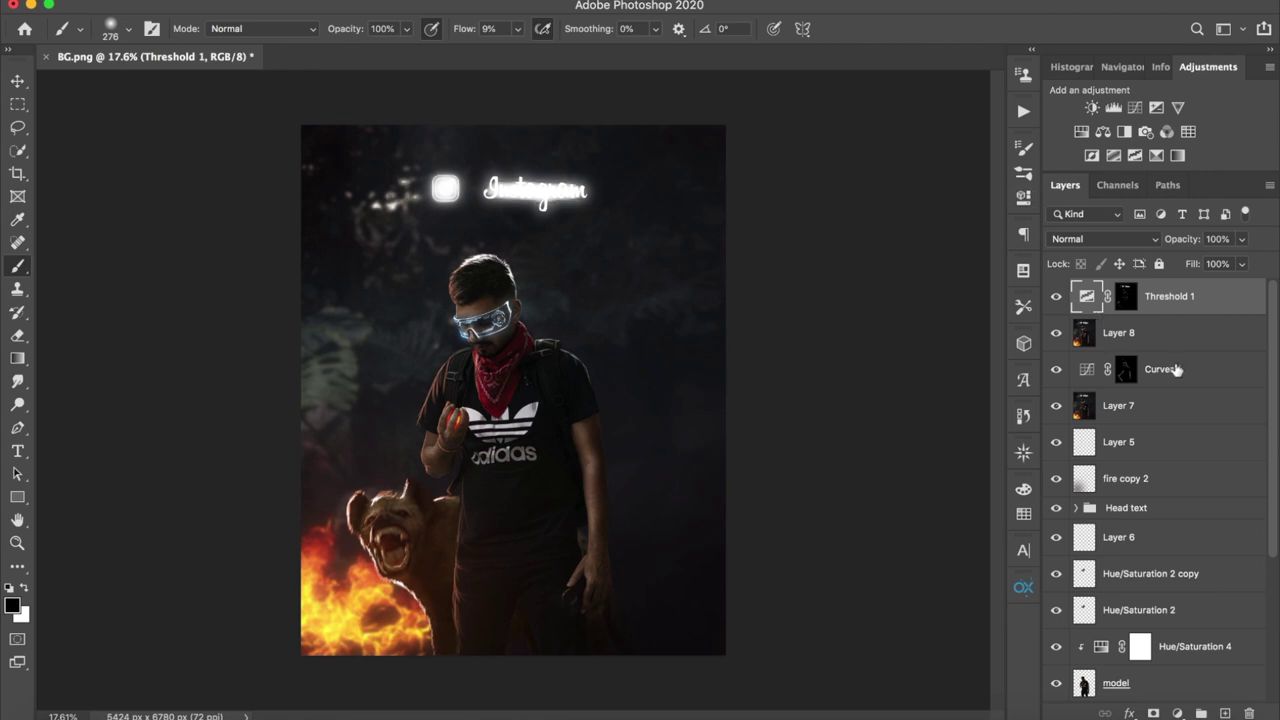
pyautogui.hotkey('ctrl', 'i')
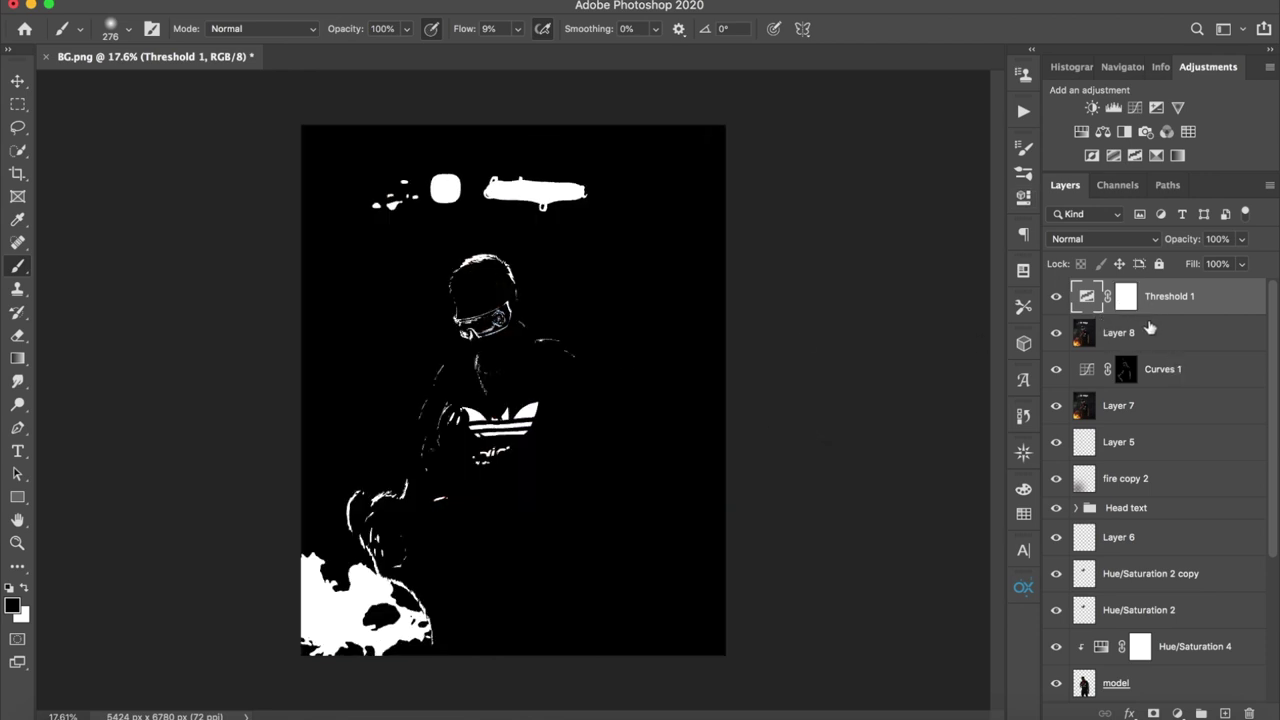
pyautogui.press('w')
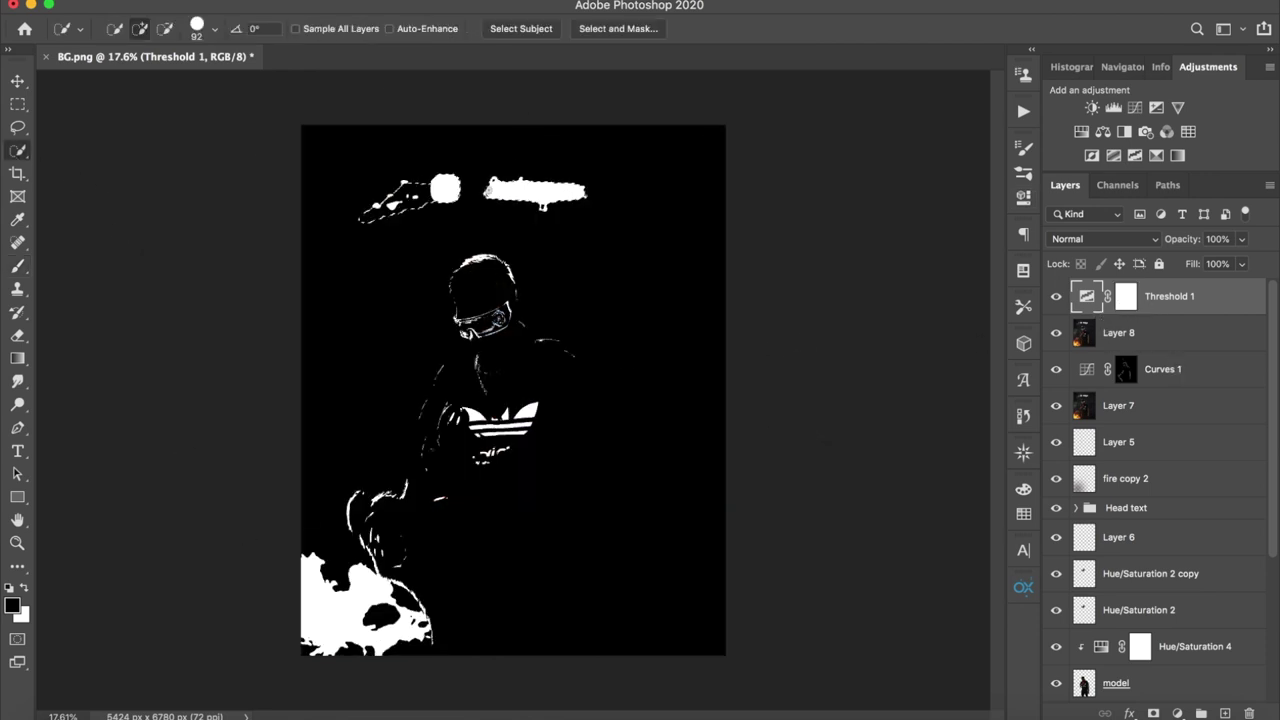
pyautogui.hotkey('ctrl', 'a')
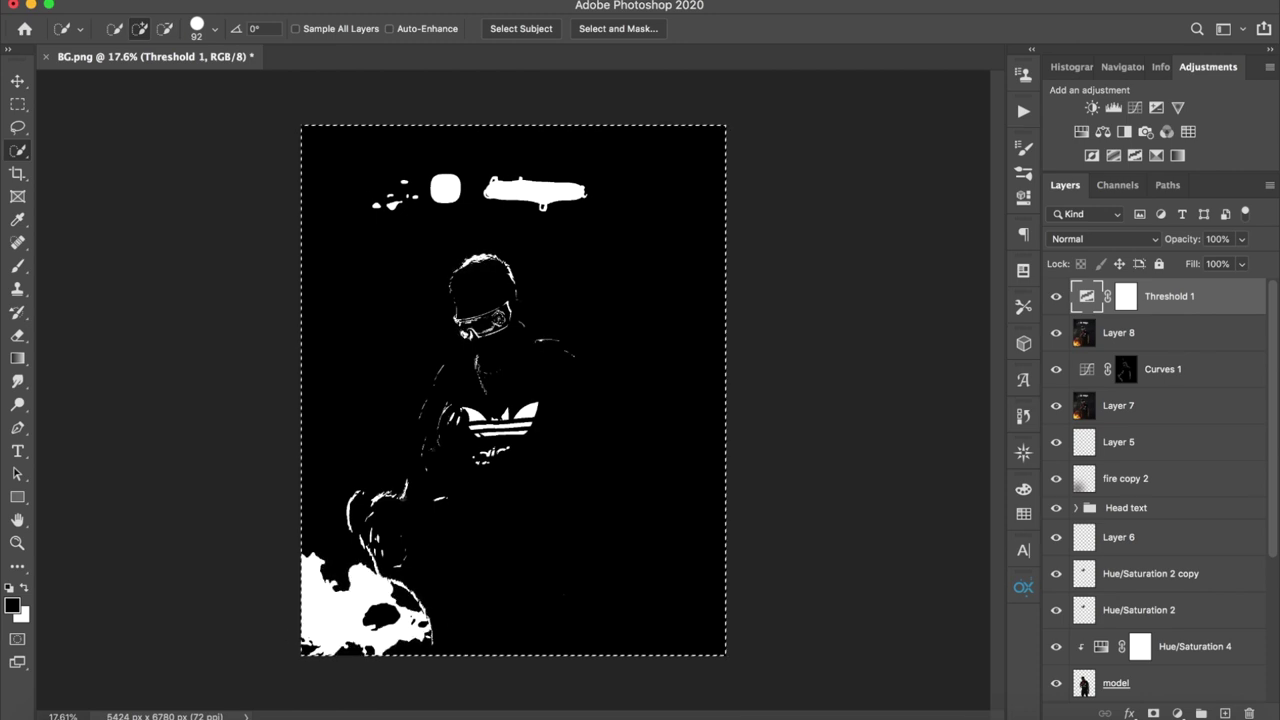
# Select the white highlights with Color Range and copy them from Layer 8 into Layer 9
pyautogui.click(360, 0)
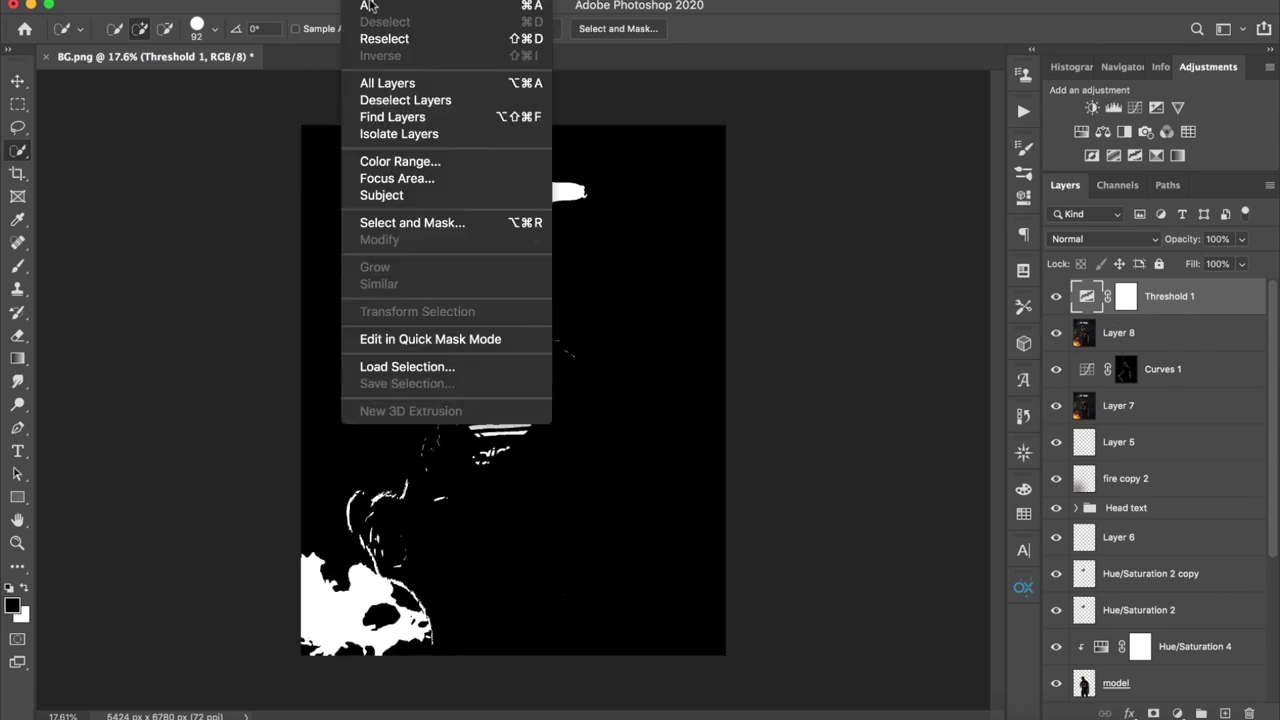
pyautogui.click(418, 165)
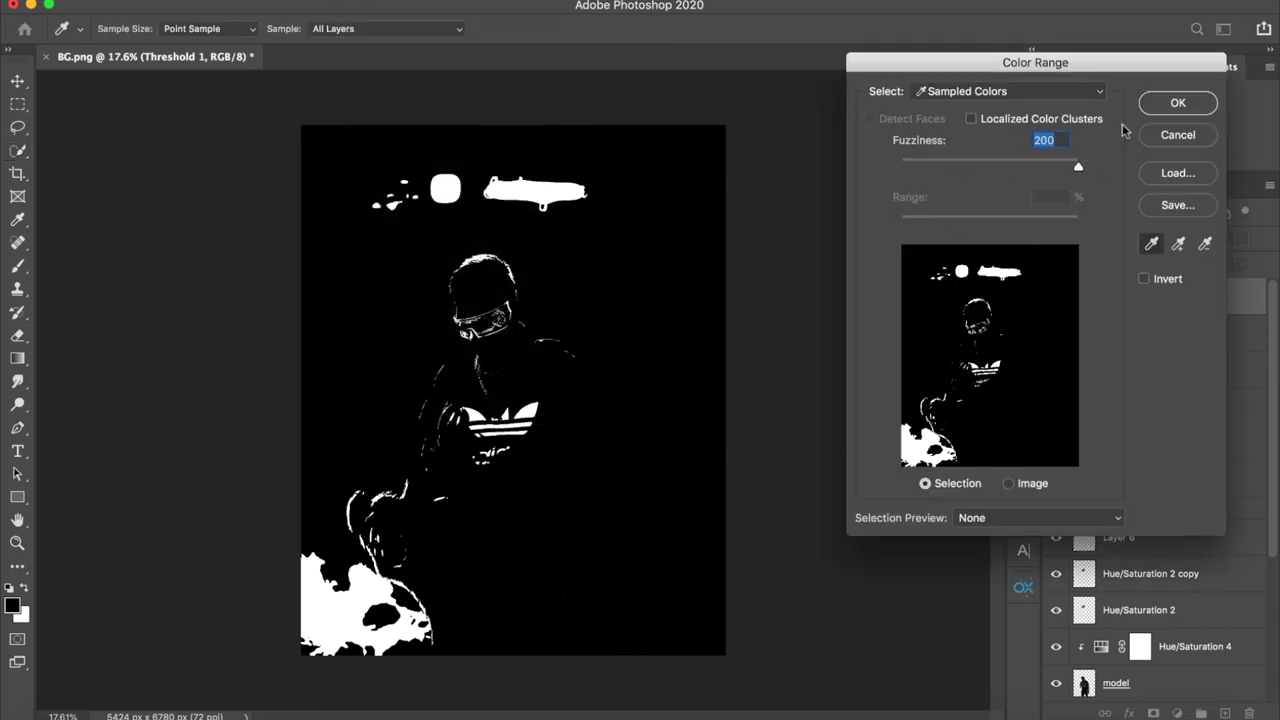
pyautogui.click(1178, 103)
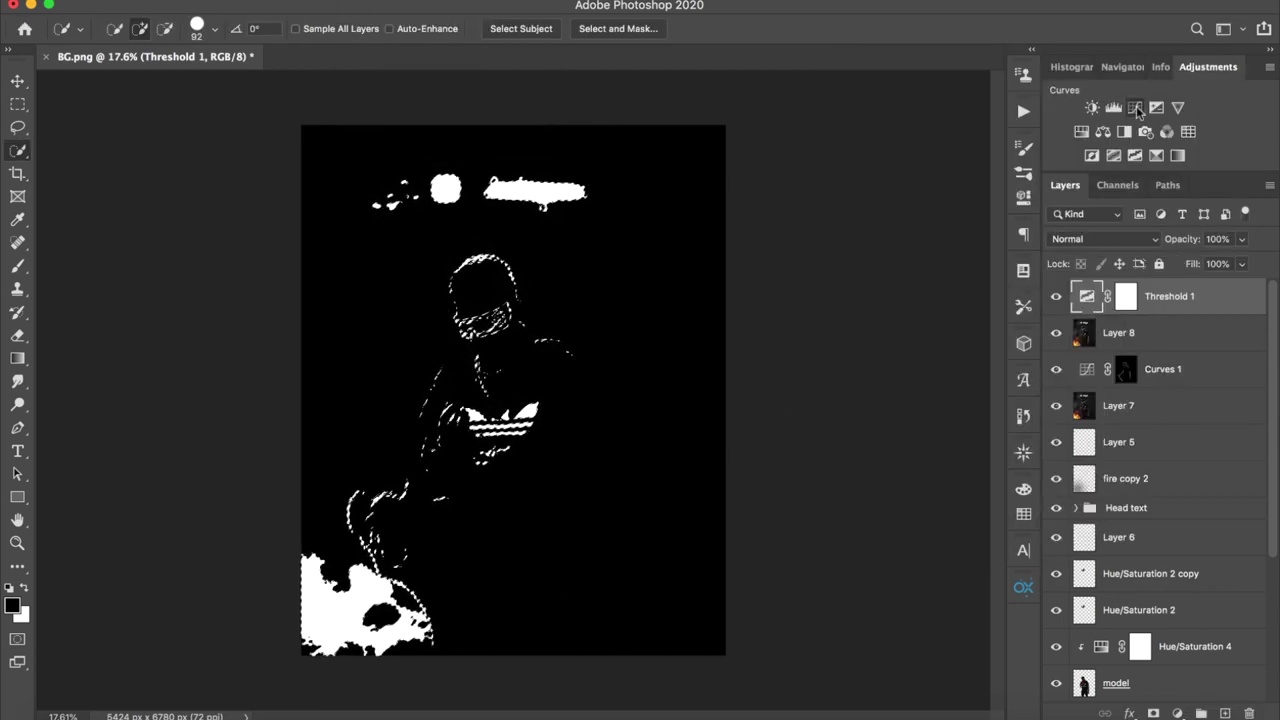
pyautogui.click(1120, 333)
pyautogui.hotkey('ctrl', 'j')
# Hide Threshold 1, give Layer 9 a 138.3 Gaussian blur and set it to Pin Light
pyautogui.click(1056, 296)
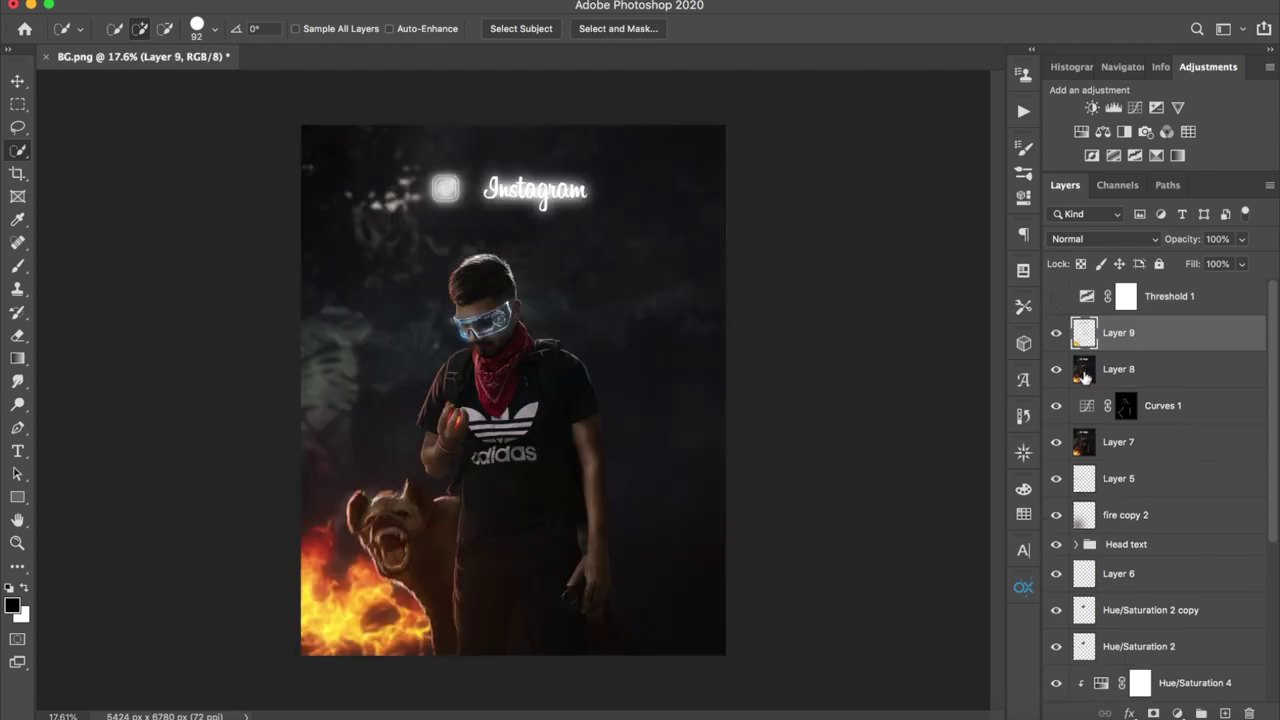
pyautogui.click(410, 0)
pyautogui.moveTo(424, 195)
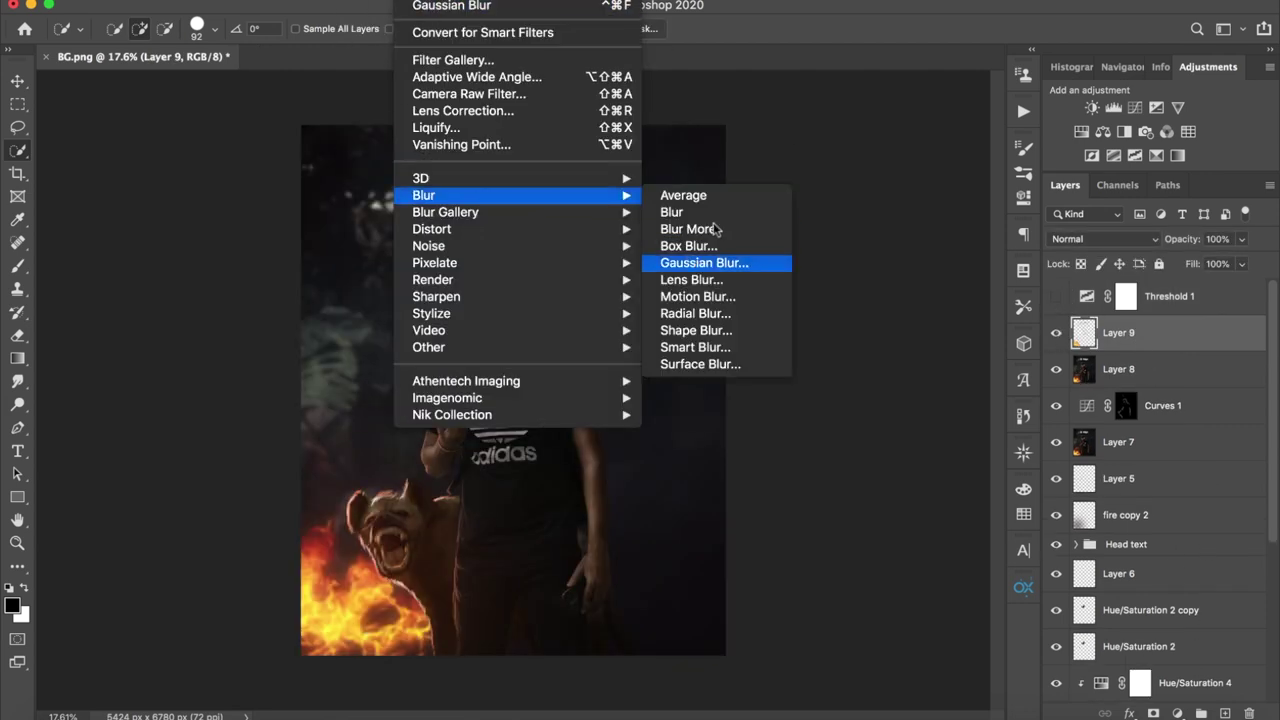
pyautogui.click(704, 262)
pyautogui.moveTo(1062, 364); pyautogui.dragTo(1087, 357)
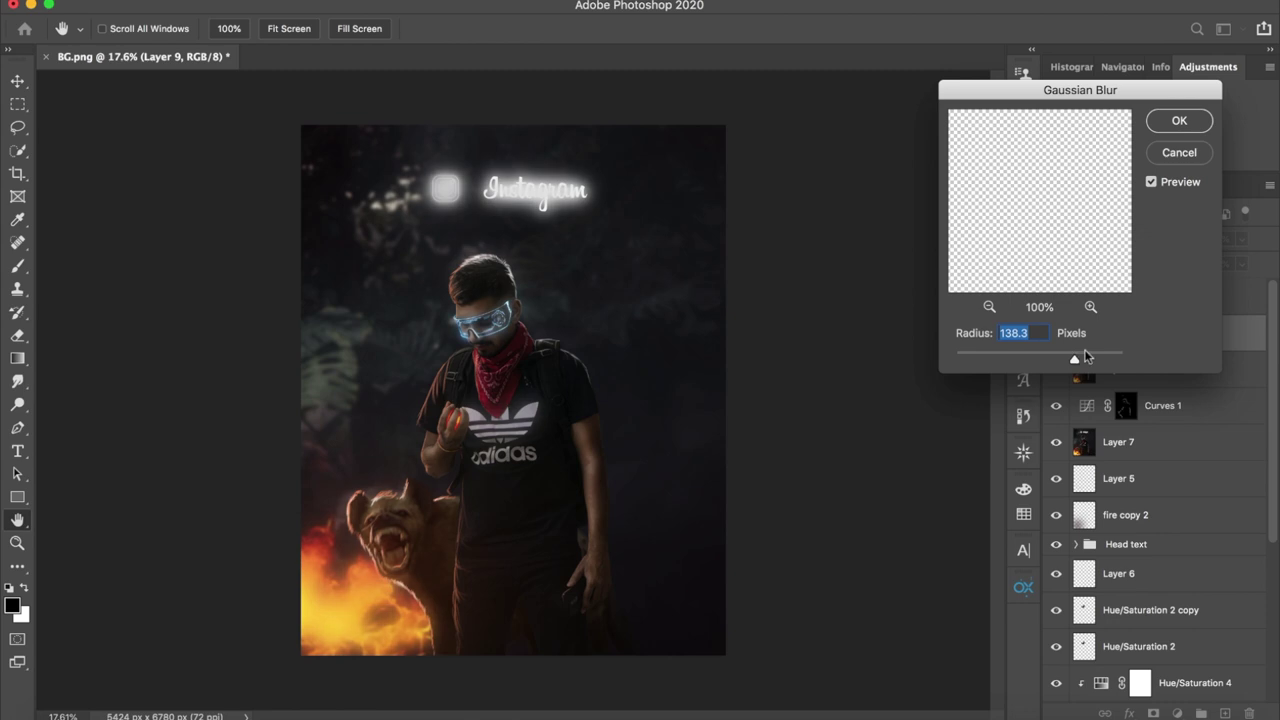
pyautogui.press('Return')
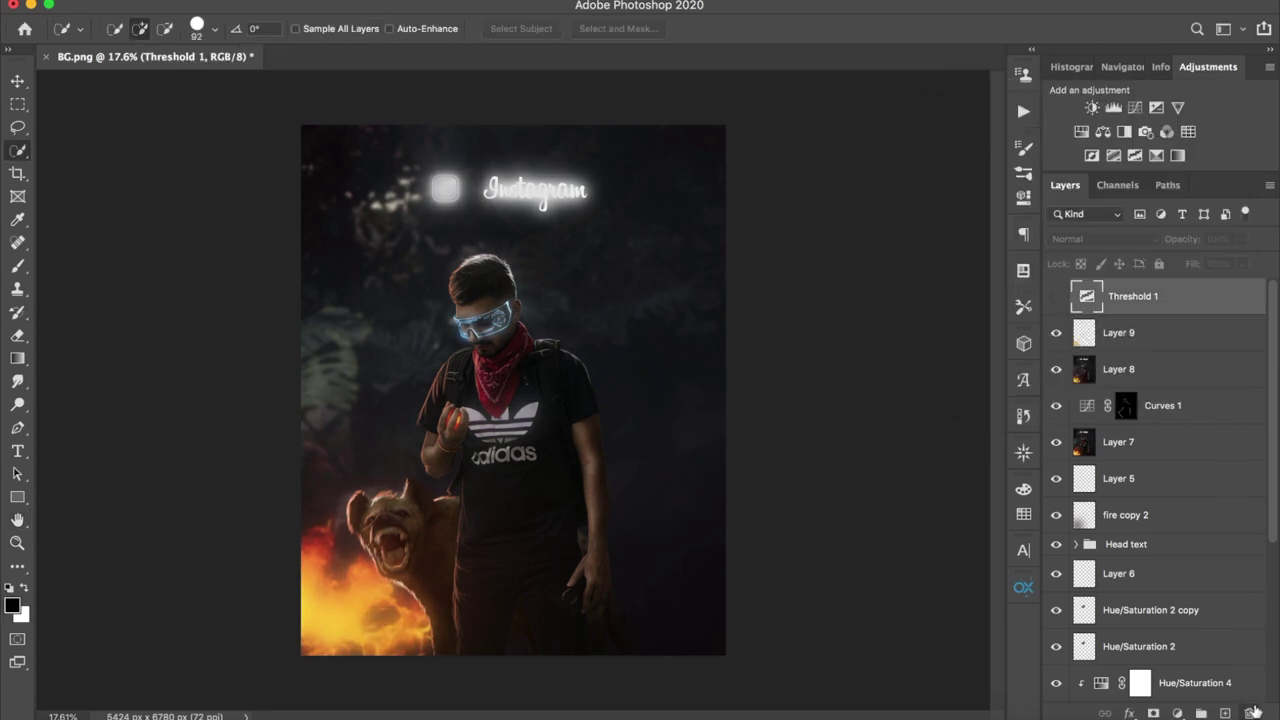
pyautogui.click(1113, 240)
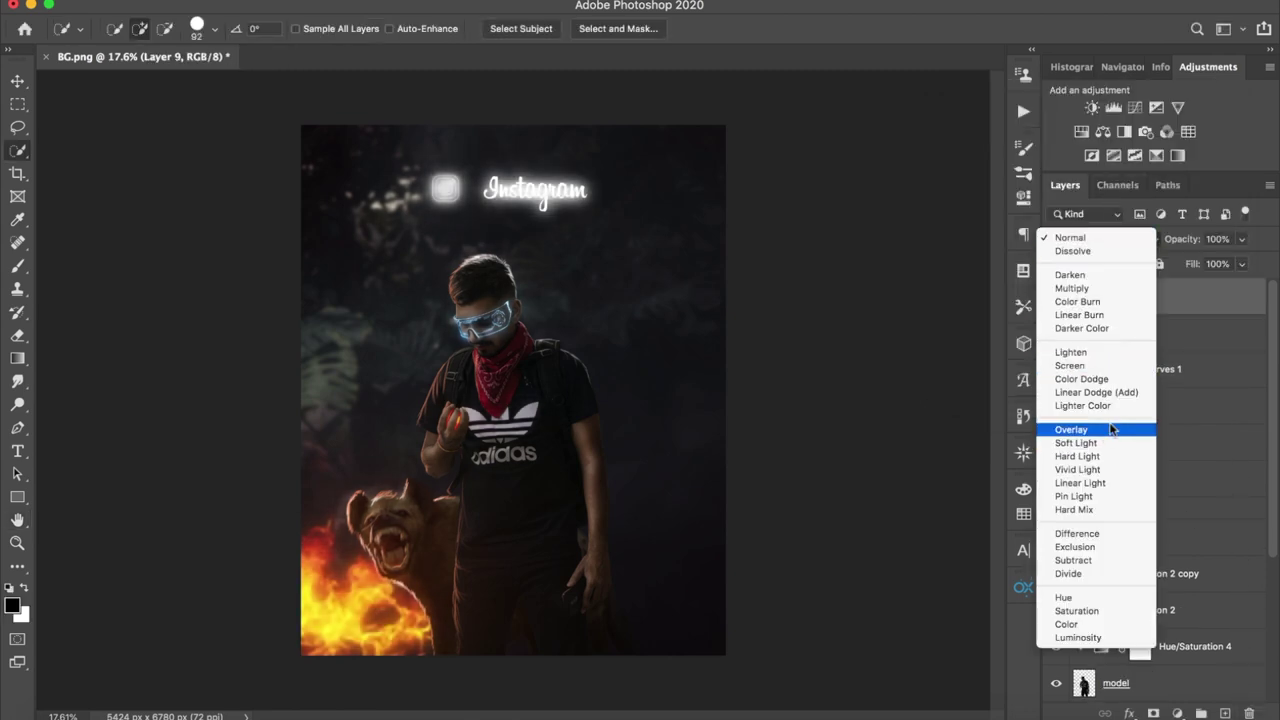
pyautogui.click(1113, 497)
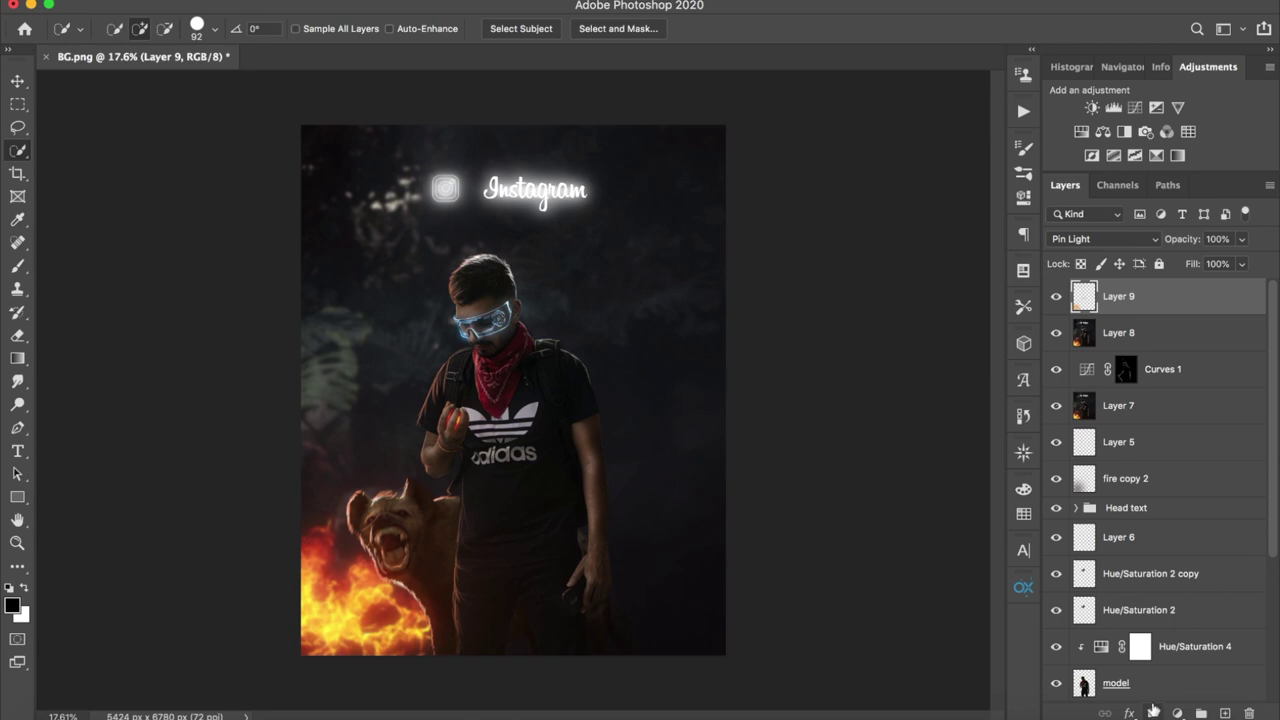
# Duplicate Layer 9, hide the copy, and paint black at 100% flow over the top of Layer 9's mask
pyautogui.hotkey('ctrl', 'j')
pyautogui.click(1056, 296)
pyautogui.click(1118, 332)
pyautogui.click(1153, 710)
pyautogui.press(']')
pyautogui.press(']')
pyautogui.press(']')
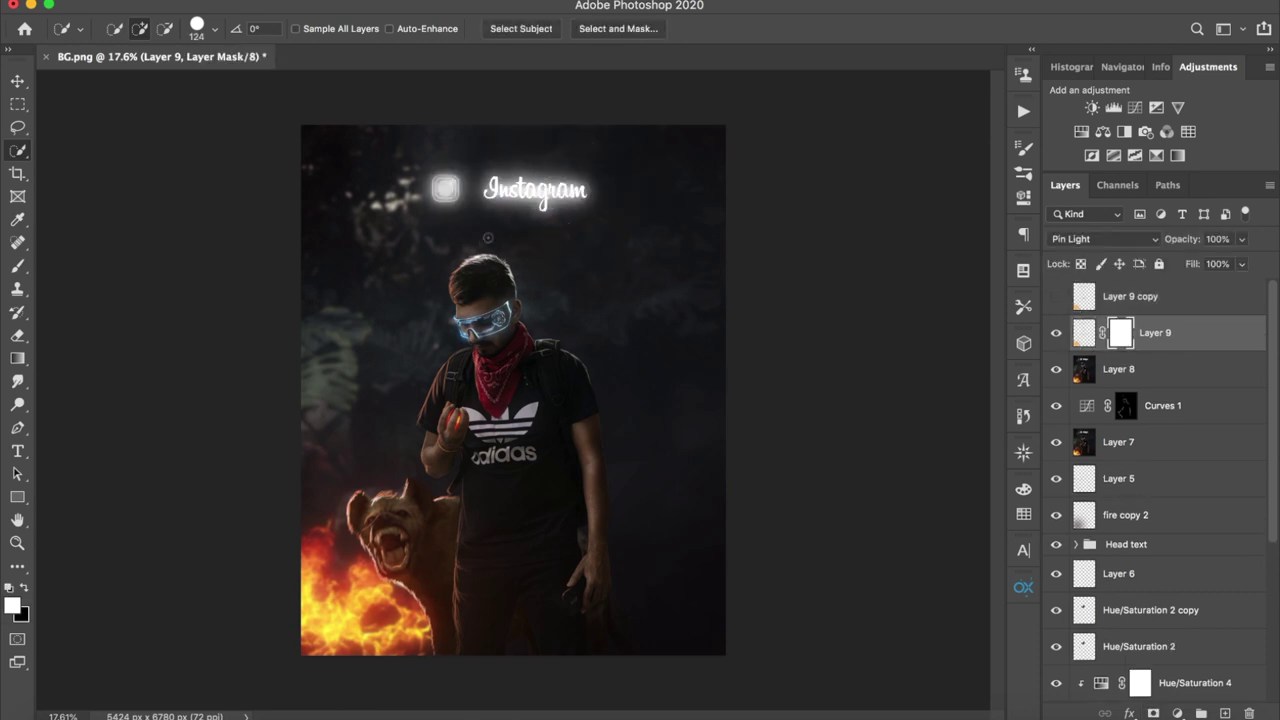
pyautogui.press('b')
pyautogui.press('x')
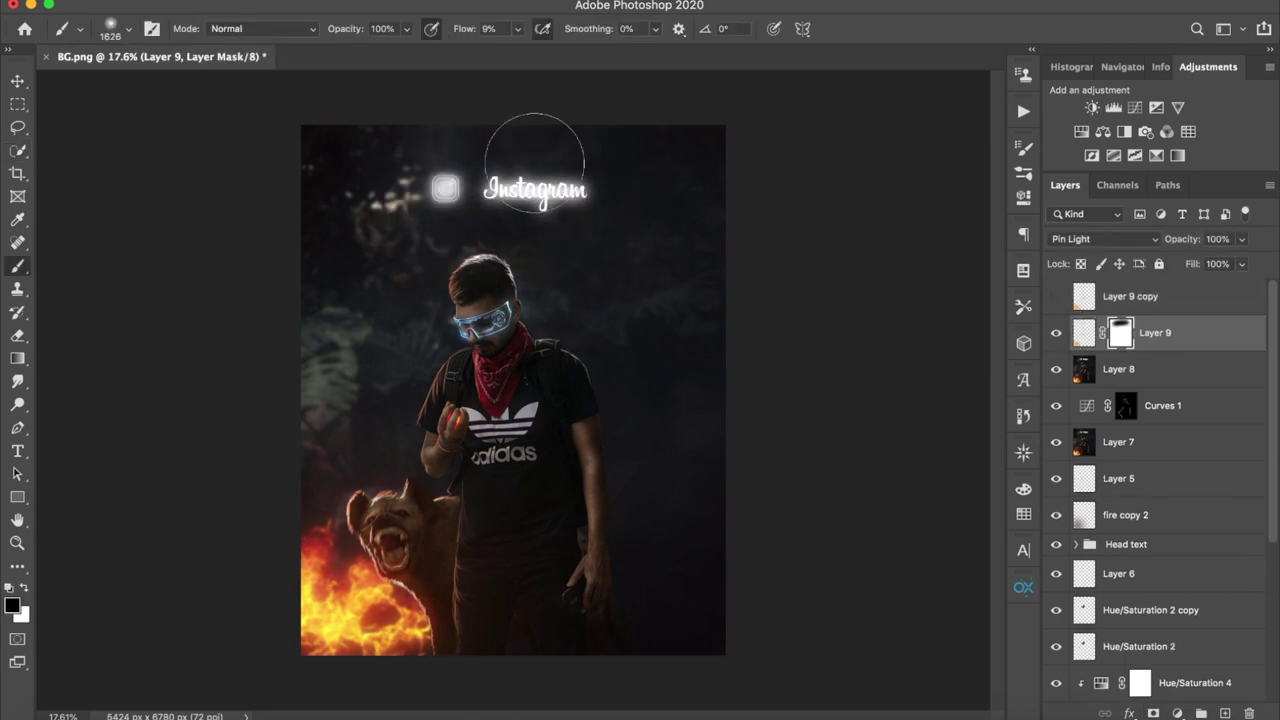
pyautogui.moveTo(465, 28); pyautogui.dragTo(543, 30)
pyautogui.moveTo(440, 222); pyautogui.dragTo(673, 205)
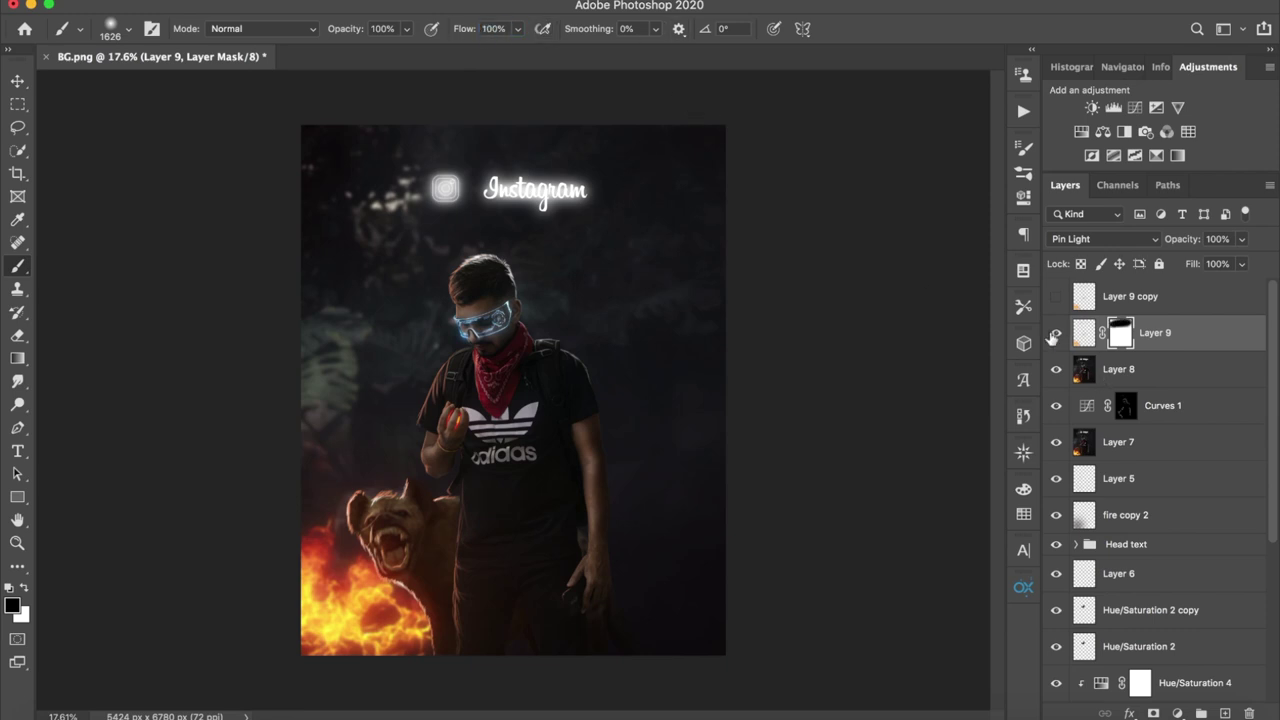
# Compare against Layer 9 copy, delete the copy, and shrink the brush to 1 px
pyautogui.click(1056, 296)
pyautogui.click(1056, 296)
pyautogui.click(1056, 296)
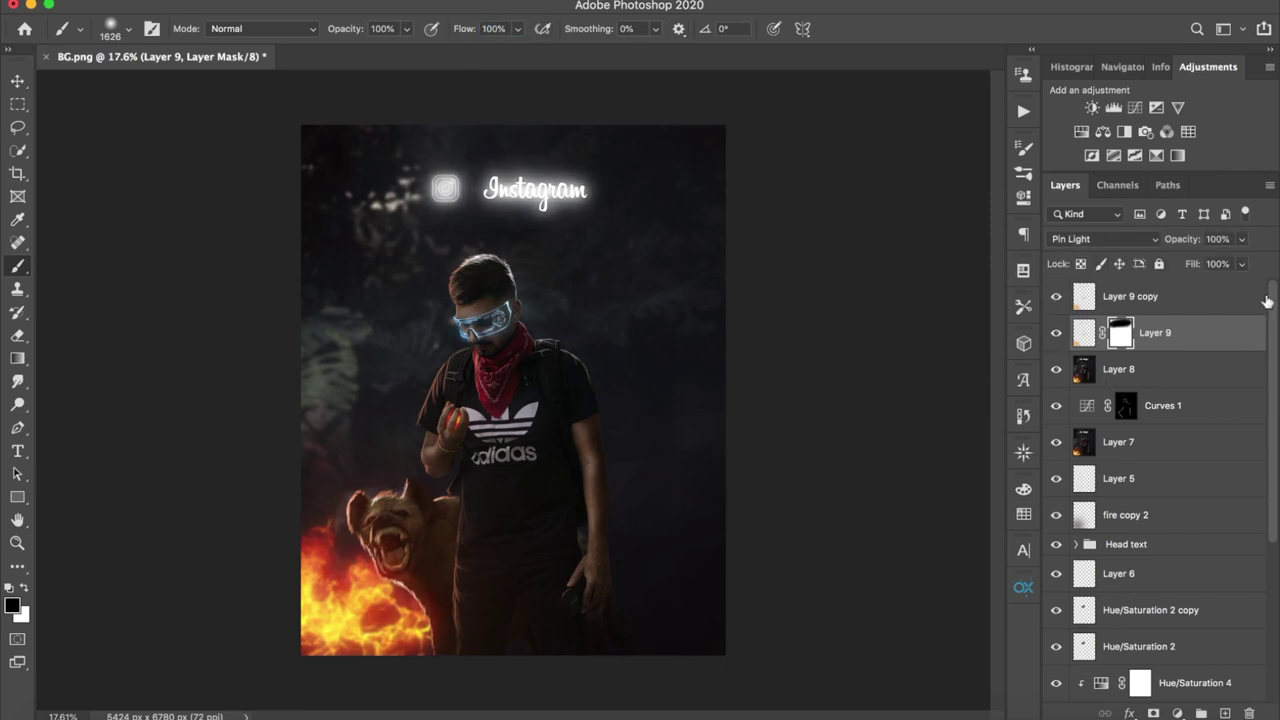
pyautogui.click(1190, 300)
pyautogui.click(1056, 296)
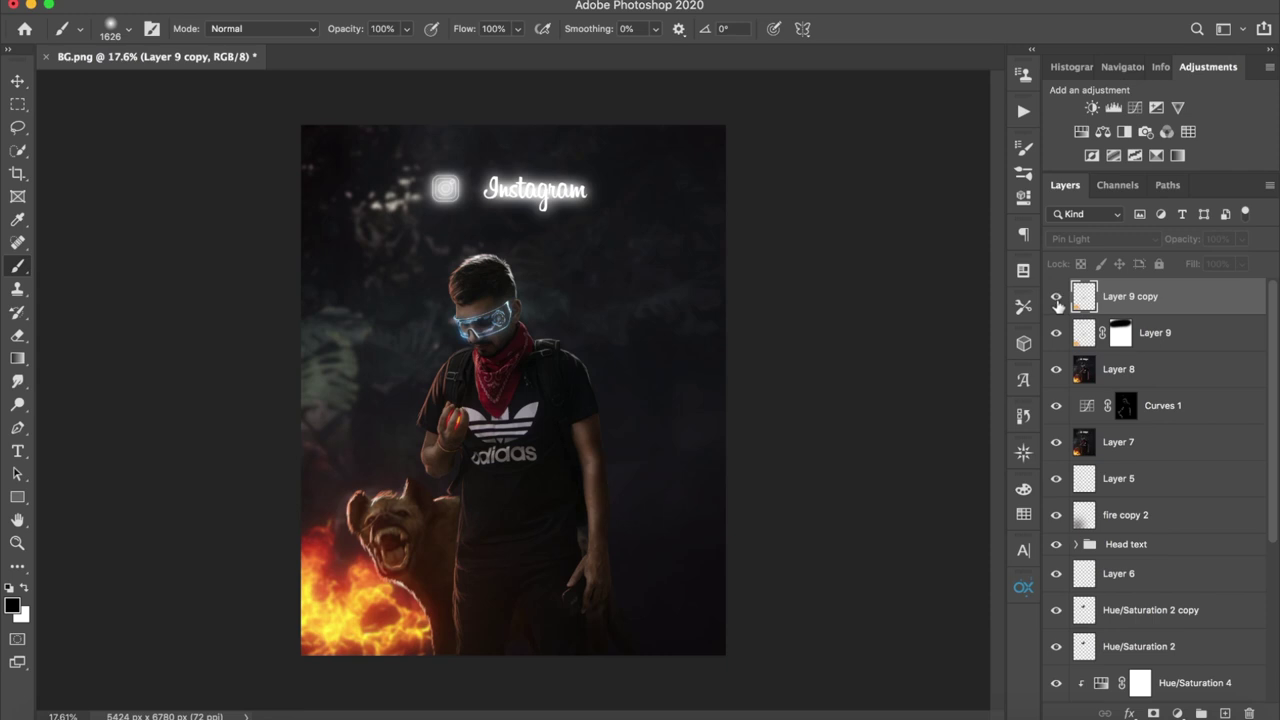
pyautogui.click(1056, 296)
pyautogui.press('Delete')
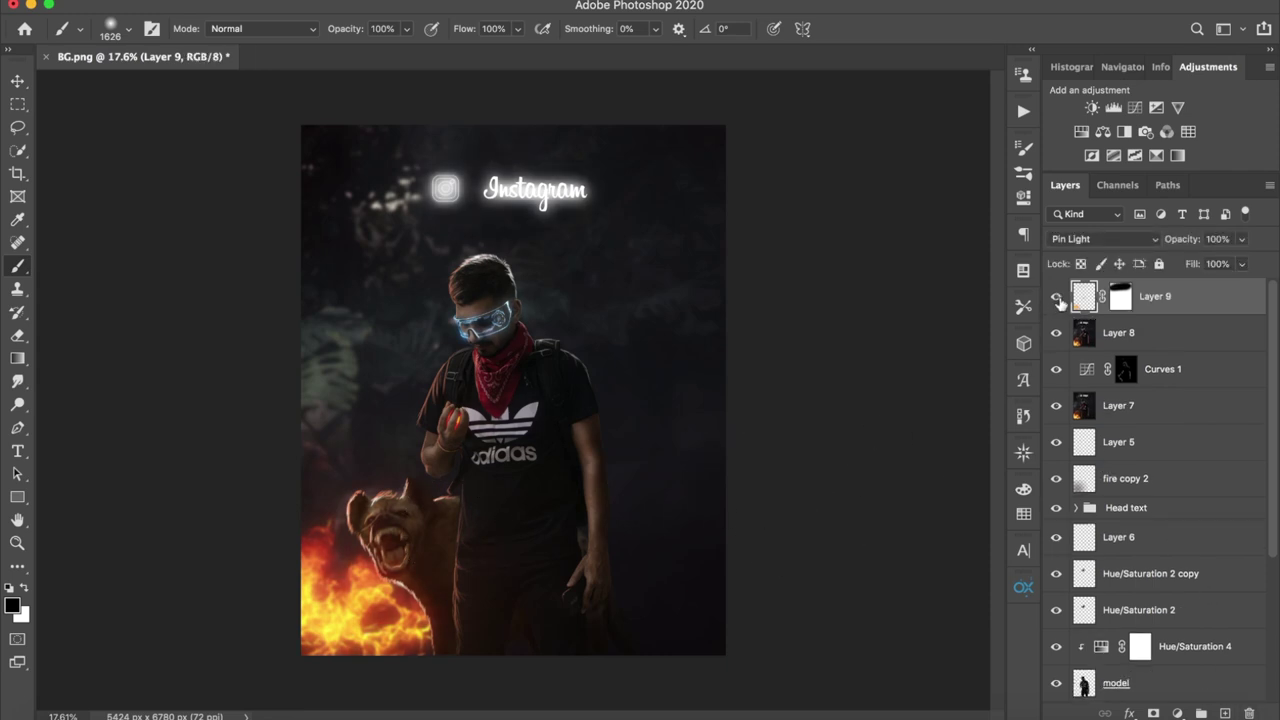
pyautogui.moveTo(610, 380); pyautogui.dragTo(560, 380)
pyautogui.scroll(-2, 560, 400)
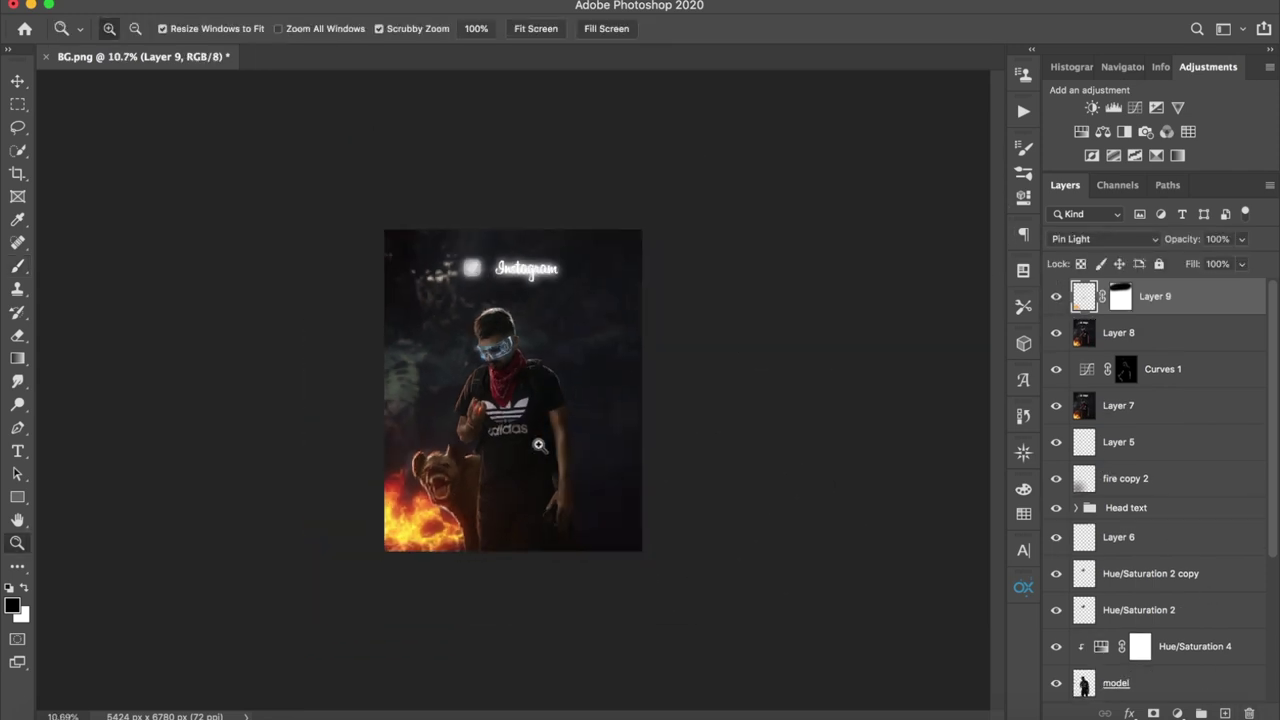
# Stamp visible layers into Layer 10 and cool its temperature with a slight tint in Camera Raw
pyautogui.hotkey('ctrl', 'alt', 'shift', 'e')
pyautogui.hotkey('ctrl', 'shift', 'a')
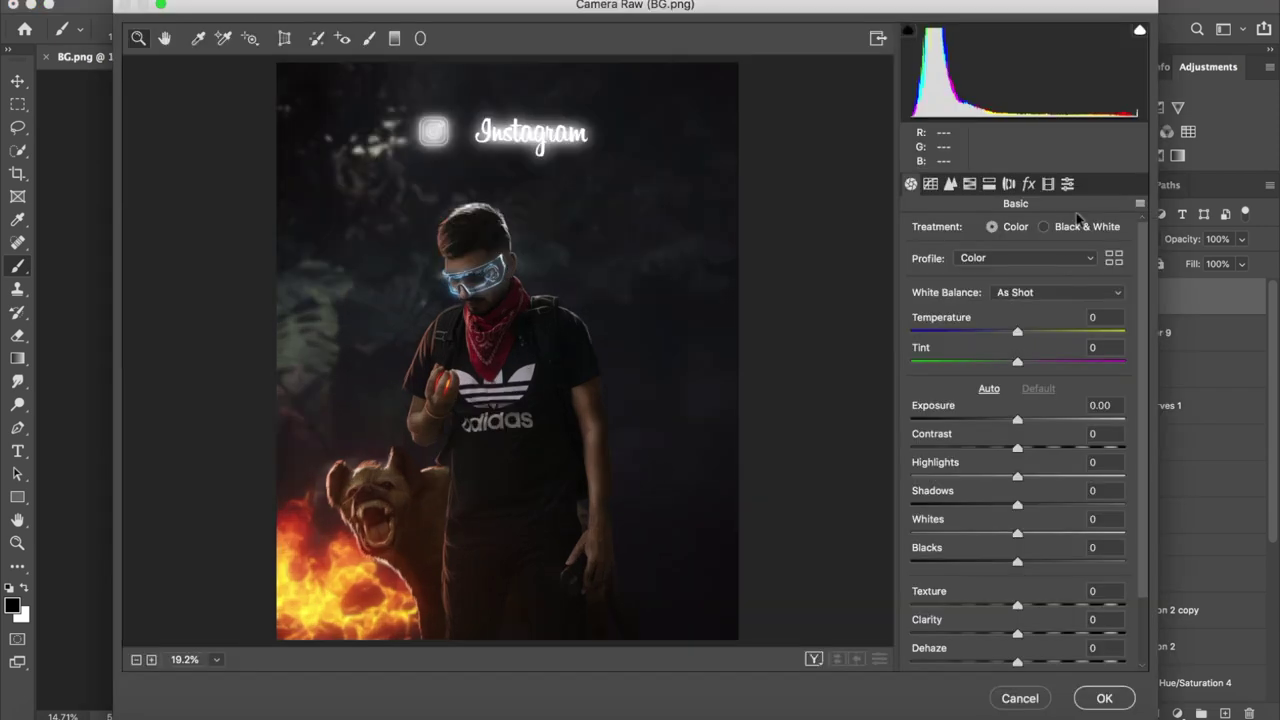
pyautogui.moveTo(1016, 350)
pyautogui.mouseDown()
pyautogui.moveTo(1008, 342)
pyautogui.moveTo(1023, 342)
pyautogui.mouseUp()
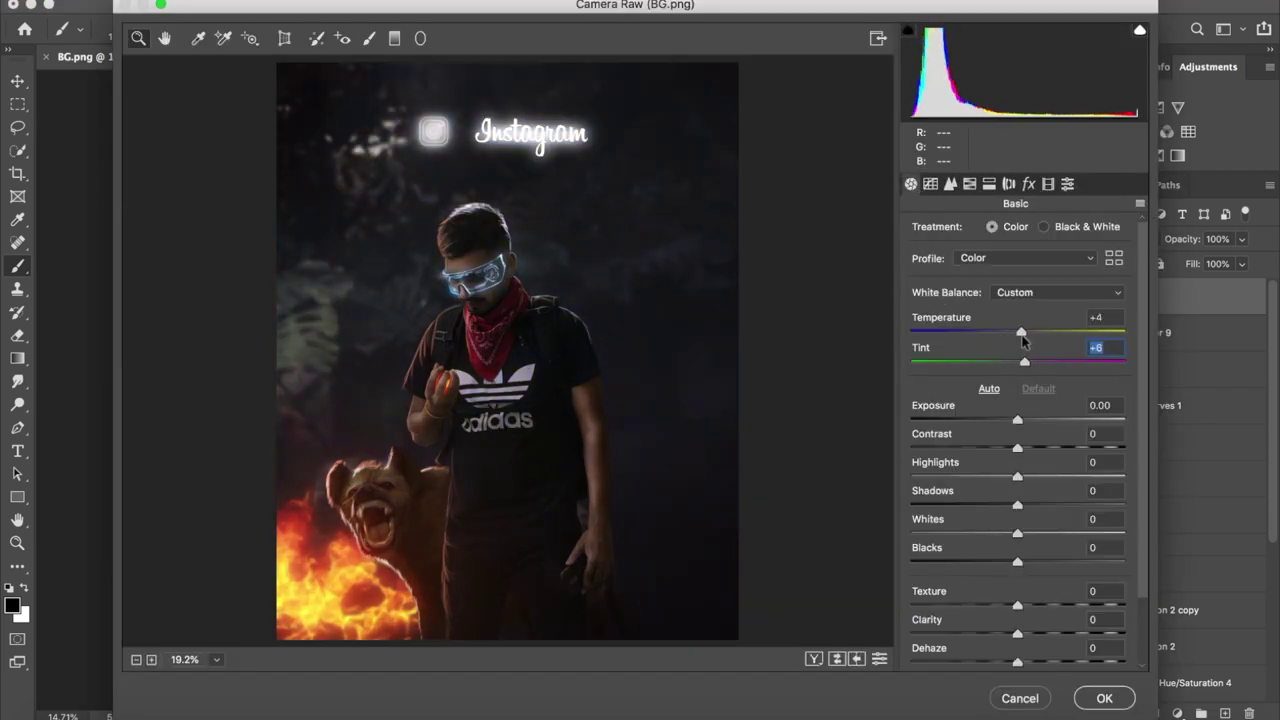
# Adjust Calibration: shift blue and red primary hues and boost blue, red and green saturation
pyautogui.click(1048, 183)
pyautogui.moveTo(1023, 529); pyautogui.dragTo(1011, 535)
pyautogui.moveTo(1022, 557); pyautogui.dragTo(1059, 568)
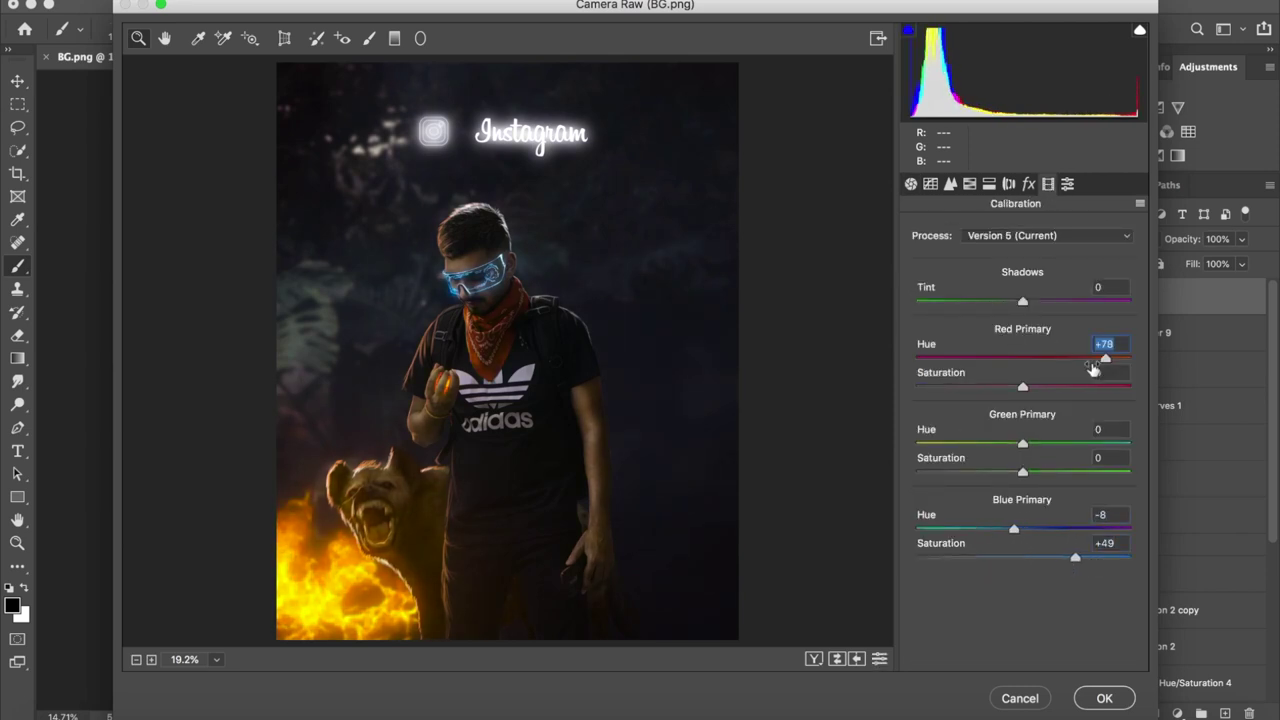
pyautogui.moveTo(1022, 358); pyautogui.dragTo(1032, 386)
pyautogui.moveTo(1022, 472)
pyautogui.mouseDown()
pyautogui.moveTo(1072, 486)
pyautogui.moveTo(1046, 496)
pyautogui.mouseUp()
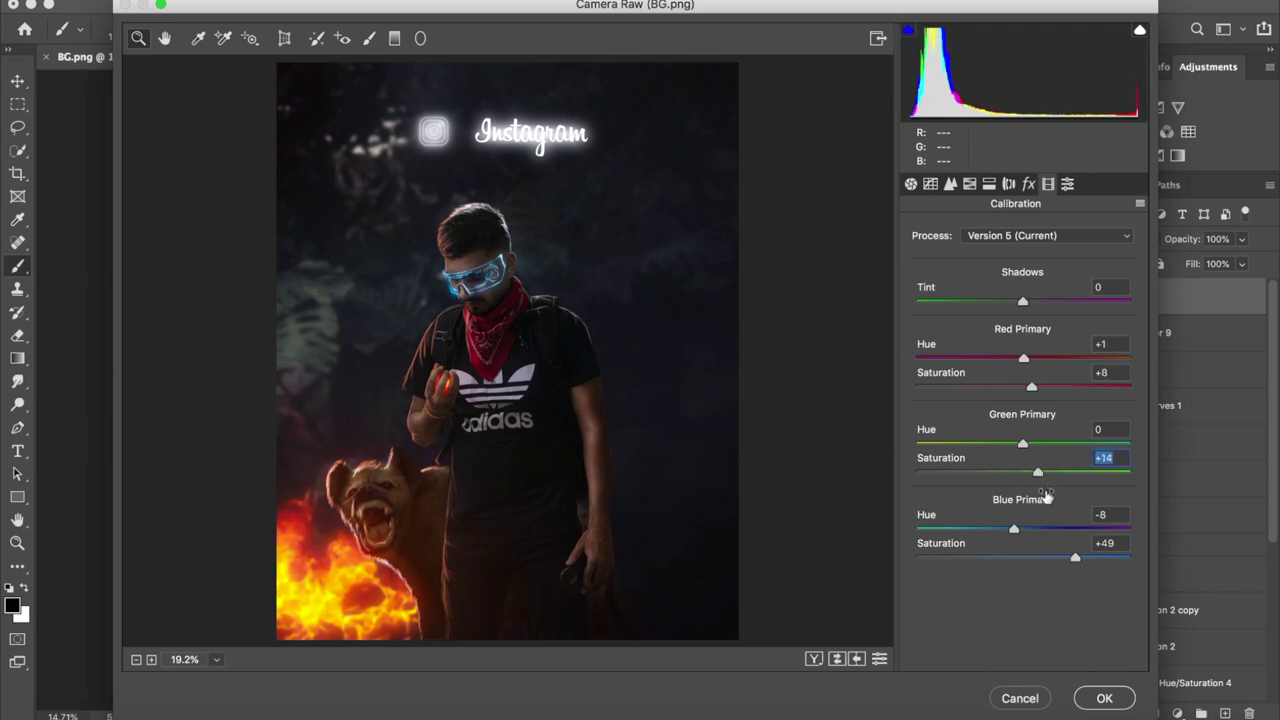
pyautogui.moveTo(1007, 449)
pyautogui.mouseDown()
pyautogui.moveTo(1080, 445)
pyautogui.moveTo(1014, 446)
pyautogui.mouseUp()
# Give the highlights and shadows a faint blue split tone
pyautogui.click(989, 183)
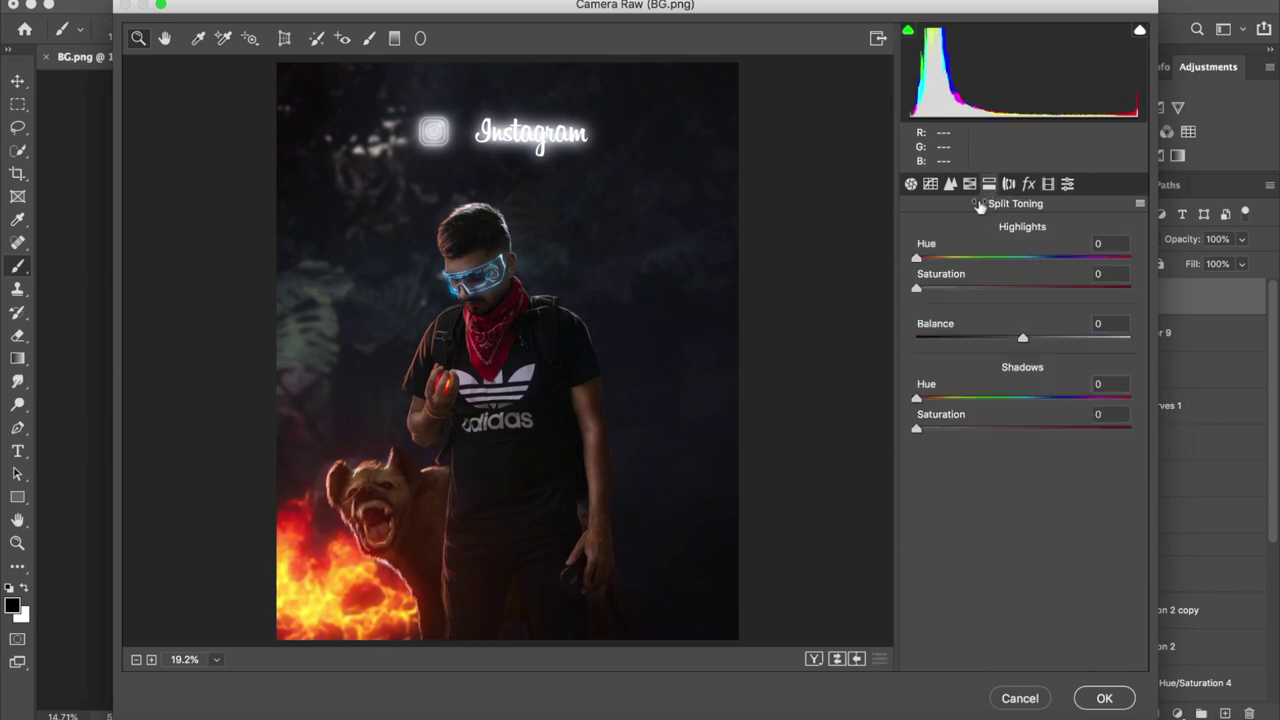
pyautogui.moveTo(916, 288); pyautogui.dragTo(925, 288)
pyautogui.moveTo(916, 398)
pyautogui.mouseDown()
pyautogui.moveTo(933, 398)
pyautogui.moveTo(935, 428)
pyautogui.moveTo(1033, 398)
pyautogui.mouseUp()
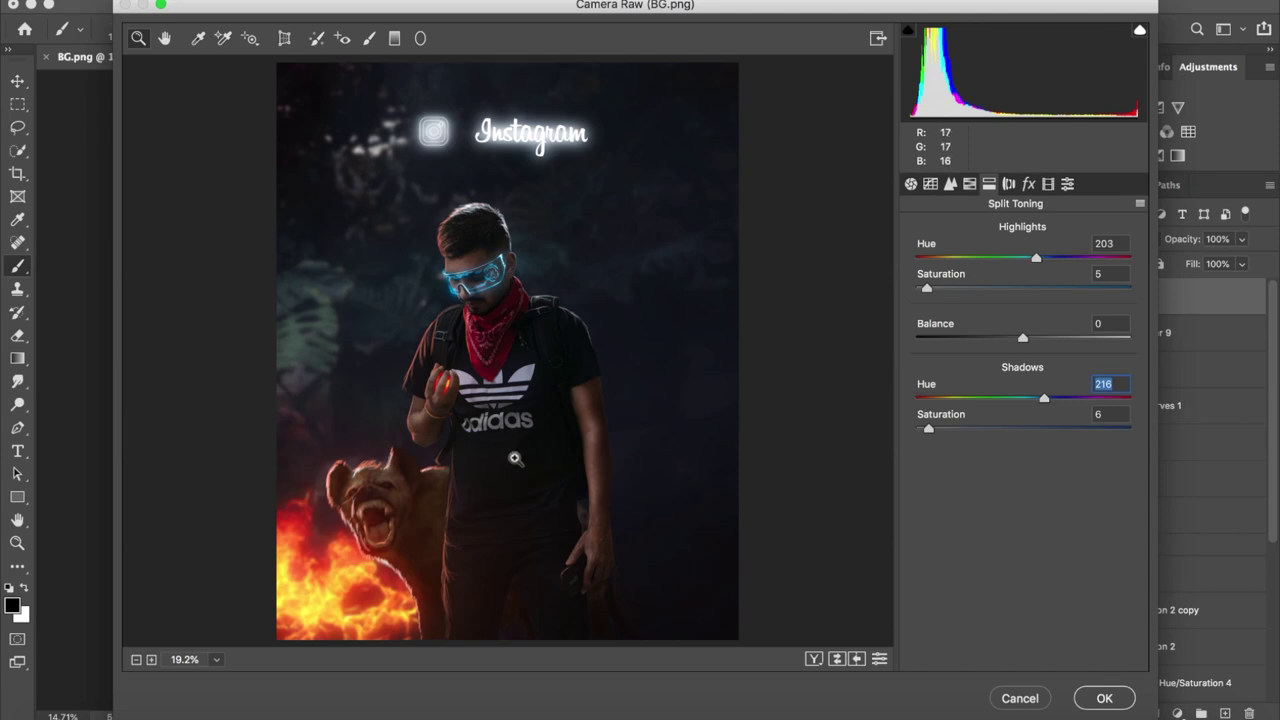
# In HSL, brighten the blues and oranges and shift the blue hue
pyautogui.click(969, 184)
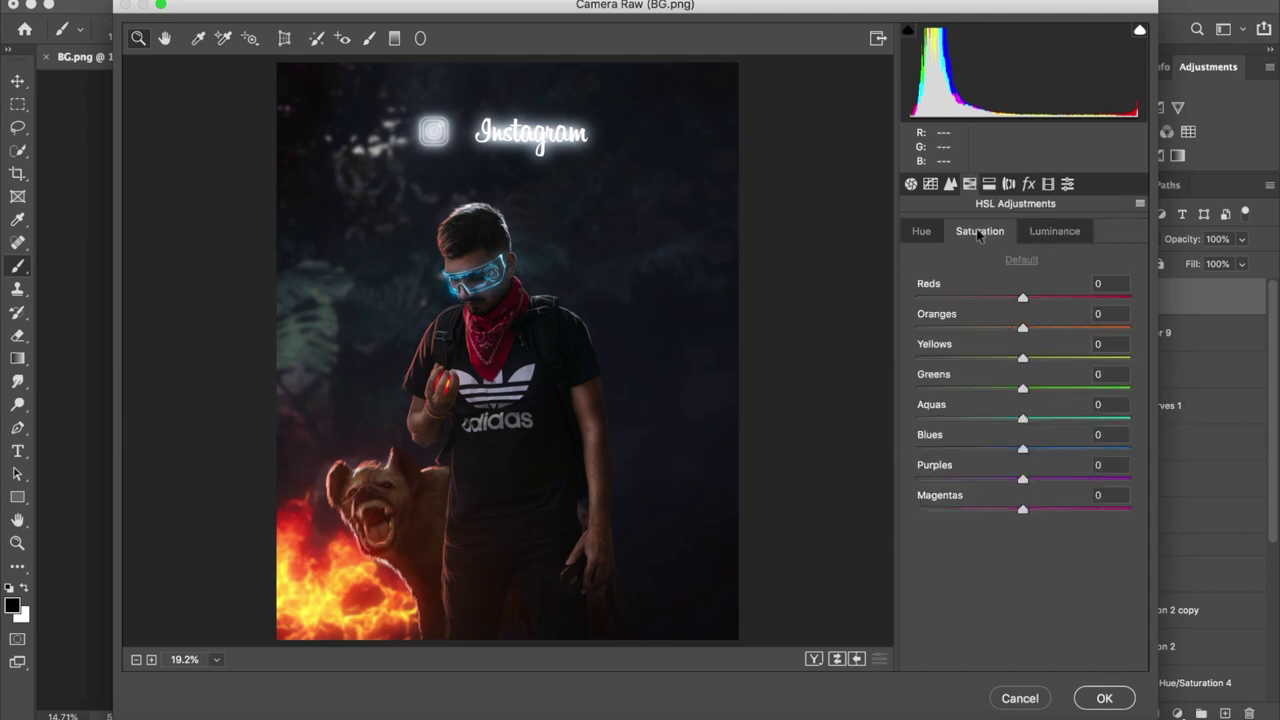
pyautogui.click(1054, 231)
pyautogui.moveTo(1004, 450); pyautogui.dragTo(1043, 449)
pyautogui.moveTo(1022, 328)
pyautogui.mouseDown()
pyautogui.moveTo(1057, 329)
pyautogui.moveTo(1030, 329)
pyautogui.mouseUp()
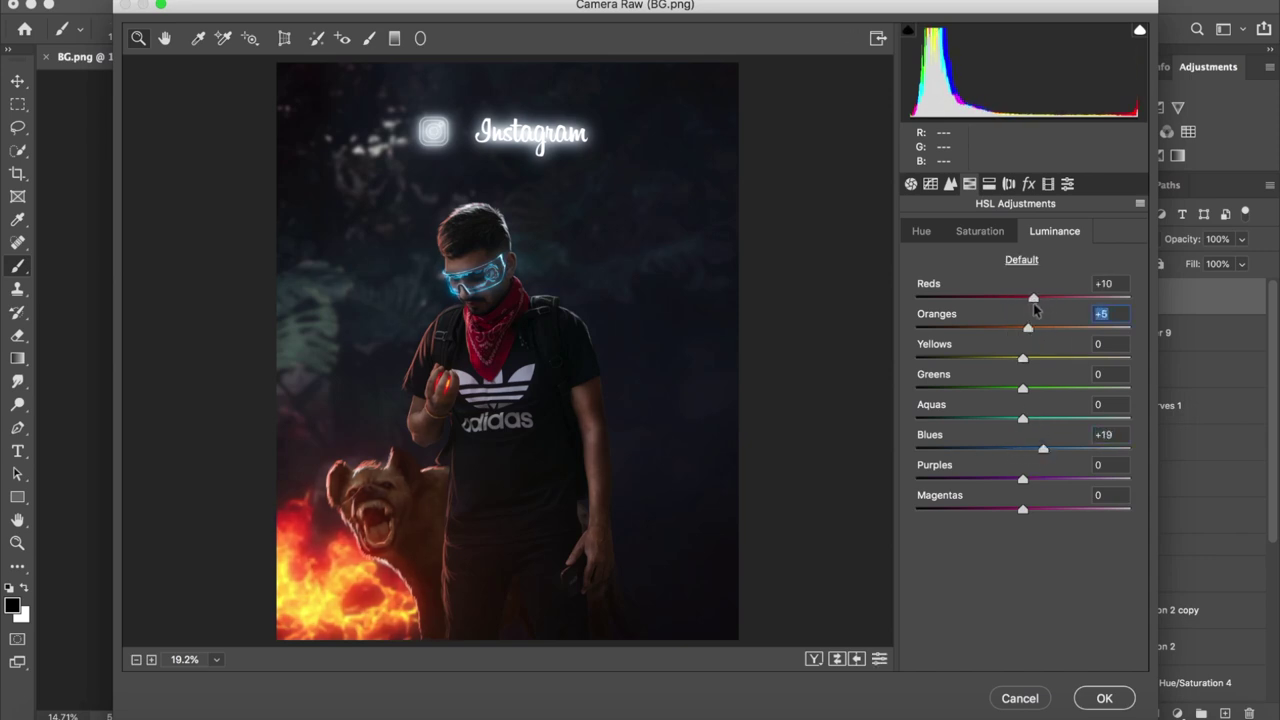
pyautogui.click(980, 231)
pyautogui.click(921, 231)
pyautogui.moveTo(1022, 449)
pyautogui.mouseDown()
pyautogui.moveTo(997, 449)
pyautogui.moveTo(1038, 449)
pyautogui.mouseUp()
pyautogui.click(995, 238)
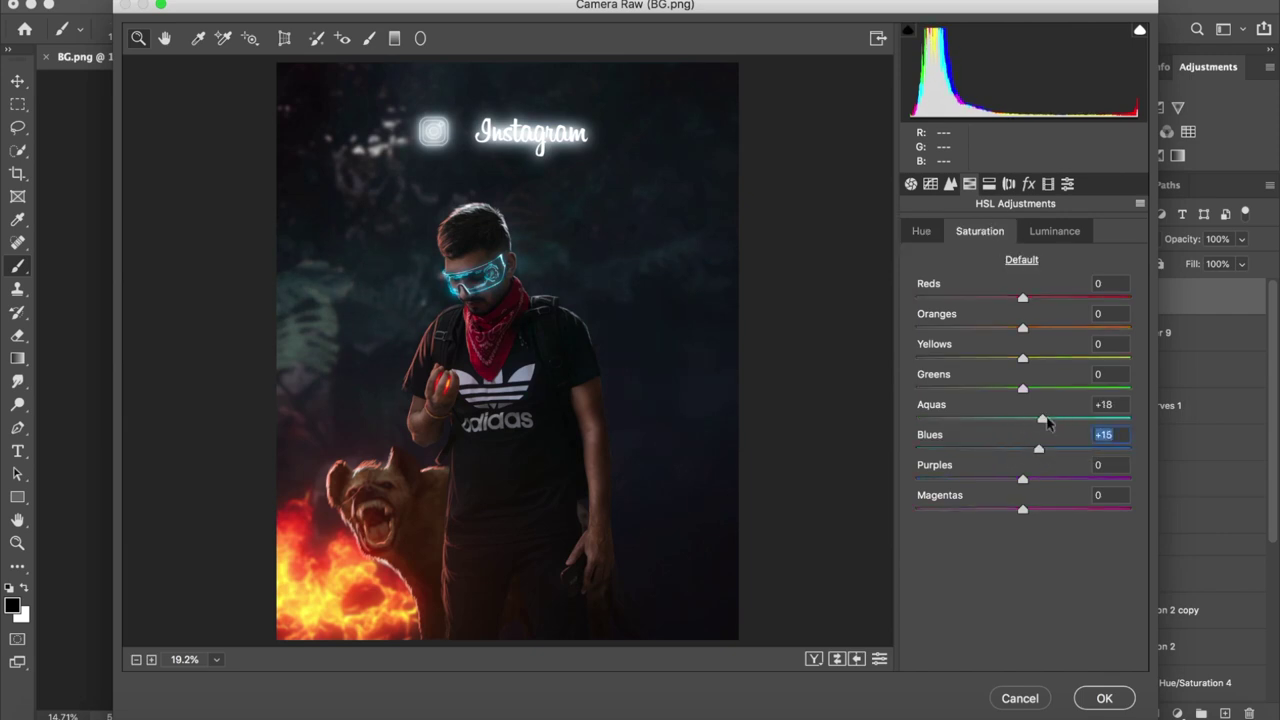
pyautogui.click(1054, 231)
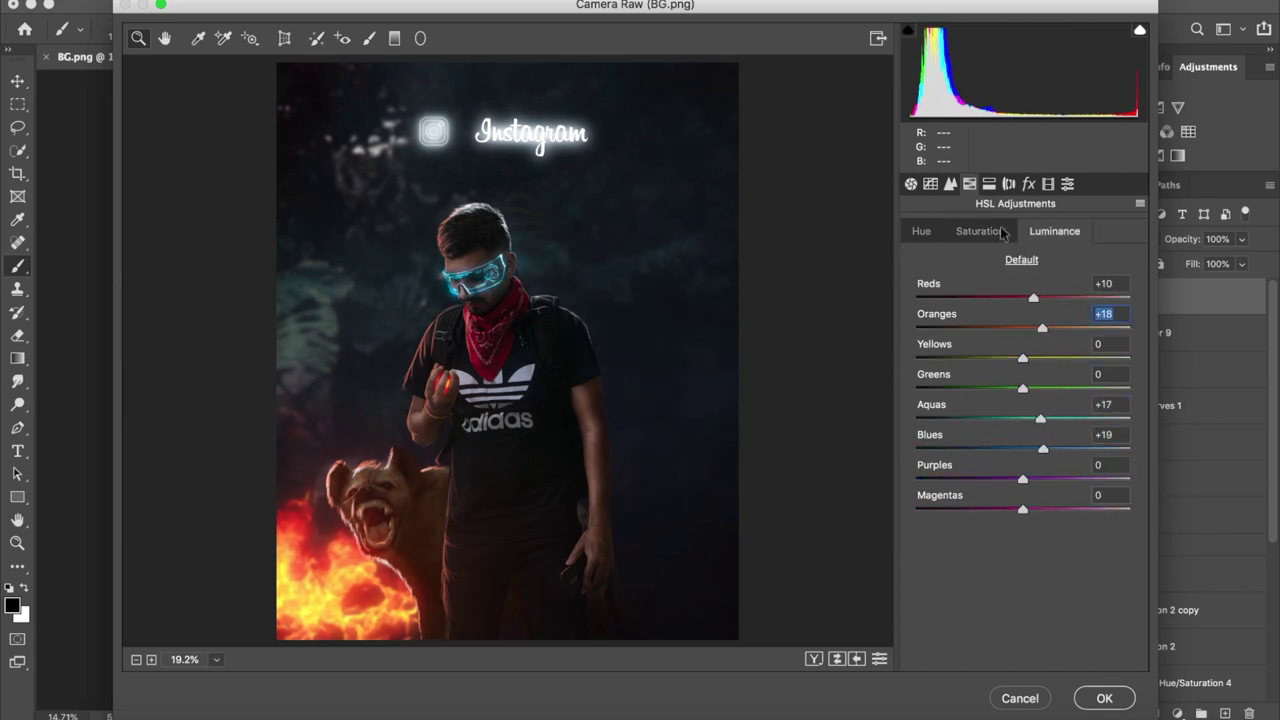
# Raise the darks, shadows and highlights on the Tone Curve
pyautogui.hotkey('ctrl', 'alt', '3')
pyautogui.hotkey('ctrl', 'alt', '2')
pyautogui.moveTo(1022, 576); pyautogui.dragTo(1032, 577)
pyautogui.moveTo(1022, 519); pyautogui.dragTo(1064, 519)
pyautogui.moveTo(1022, 604)
pyautogui.mouseDown()
pyautogui.moveTo(1006, 577)
pyautogui.moveTo(1031, 578)
pyautogui.moveTo(1020, 577)
pyautogui.moveTo(1040, 547)
pyautogui.mouseUp()
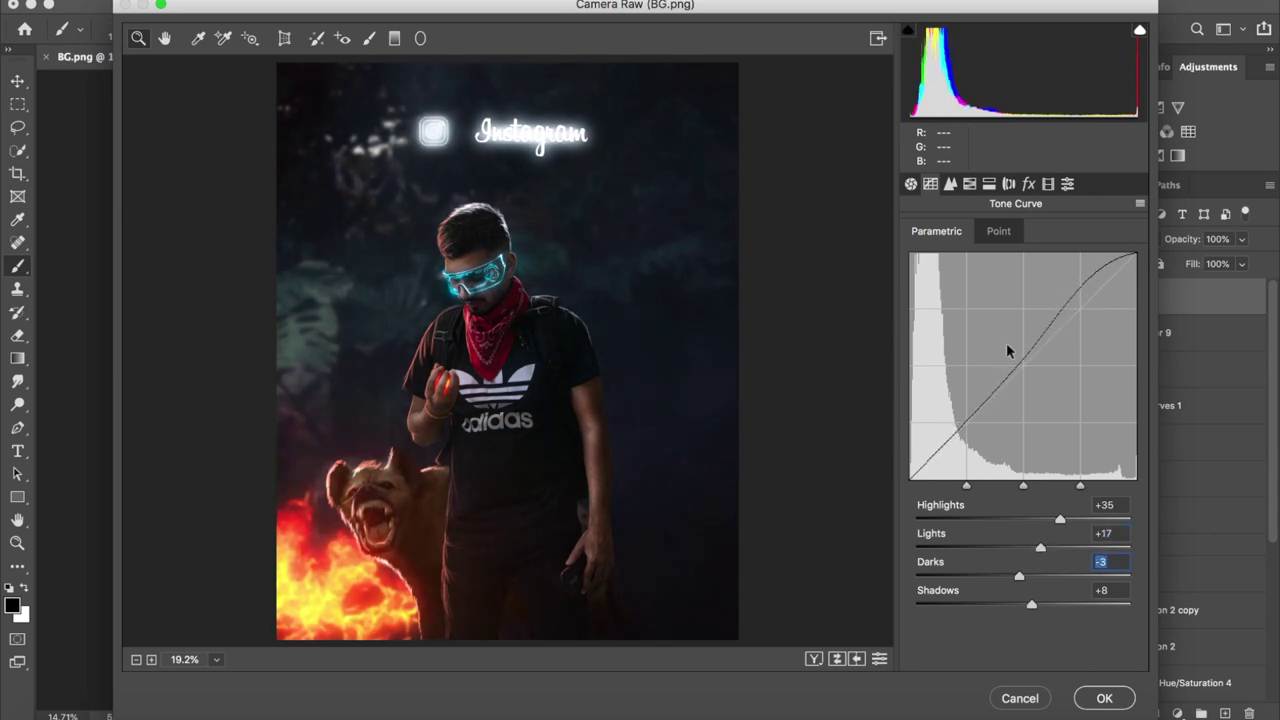
pyautogui.moveTo(1006, 342); pyautogui.dragTo(1006, 330)
# Lower contrast slightly, set Shadows +28, deepen blacks, add Texture and Clarity +18, and apply
pyautogui.click(911, 184)
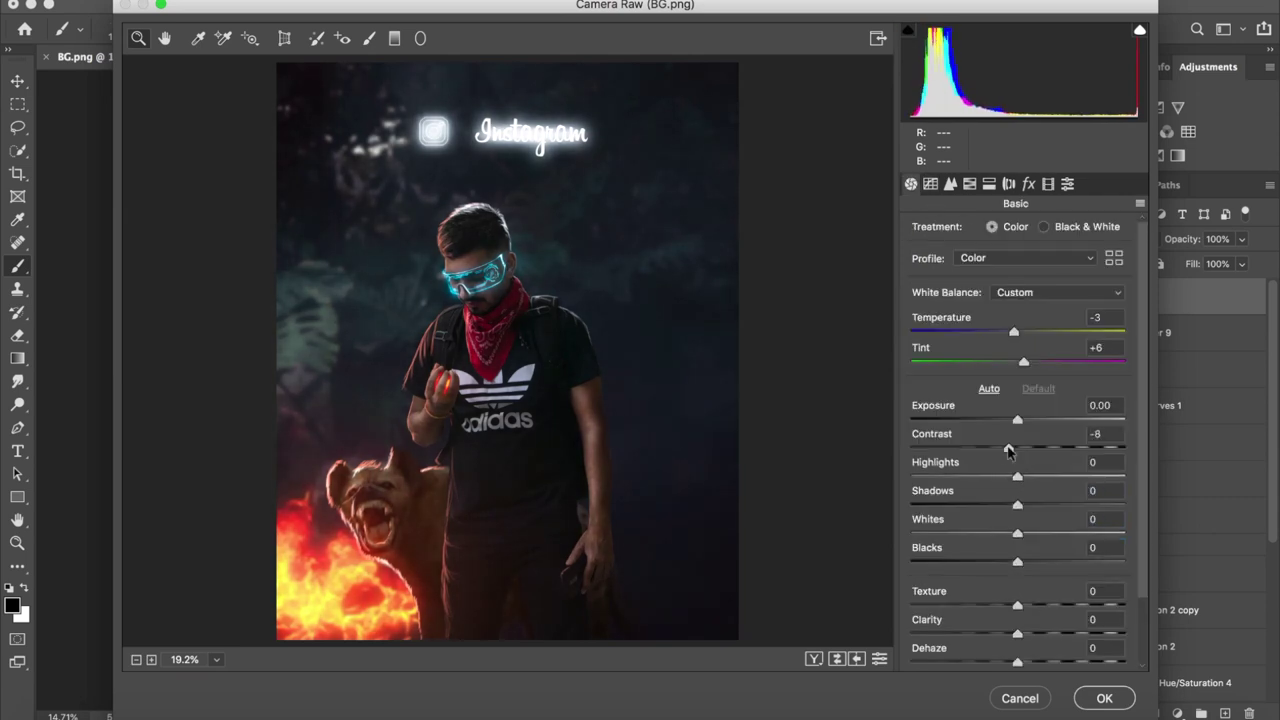
pyautogui.click(1016, 447)
pyautogui.moveTo(1017, 504); pyautogui.dragTo(1048, 506)
pyautogui.moveTo(1017, 561); pyautogui.dragTo(1006, 561)
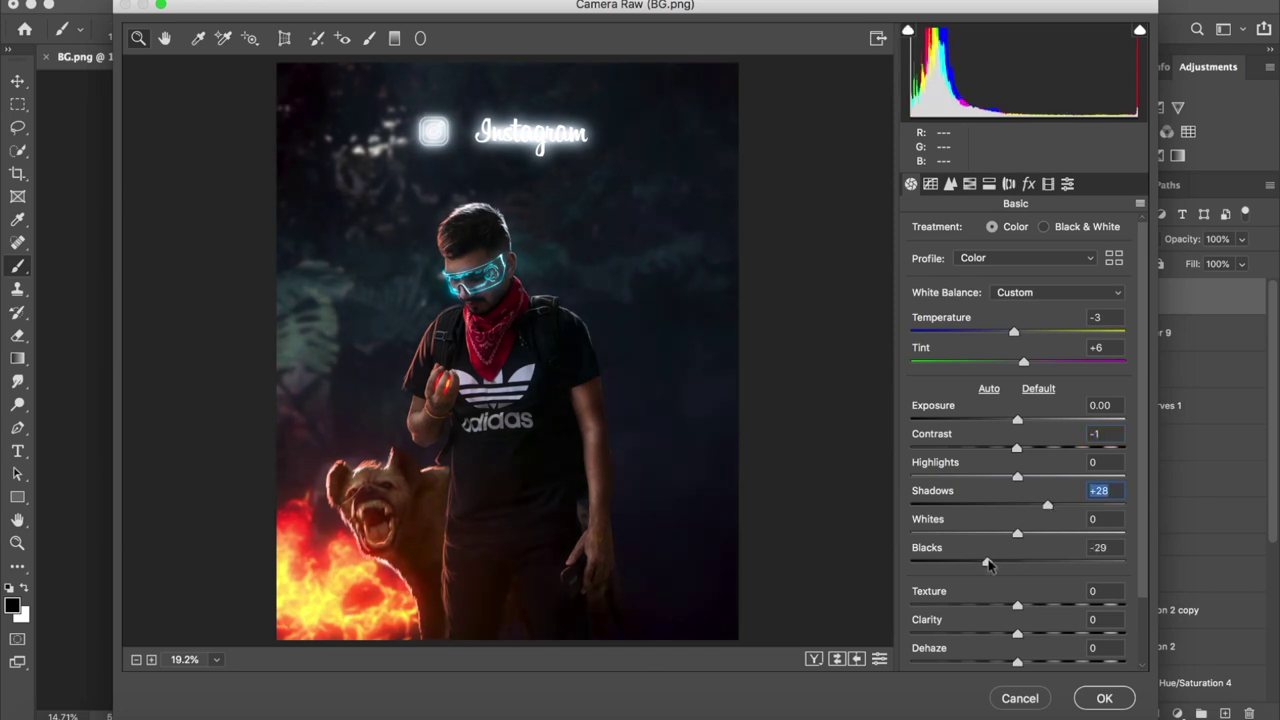
pyautogui.moveTo(1017, 633)
pyautogui.mouseDown()
pyautogui.moveTo(1035, 635)
pyautogui.moveTo(1023, 661)
pyautogui.mouseUp()
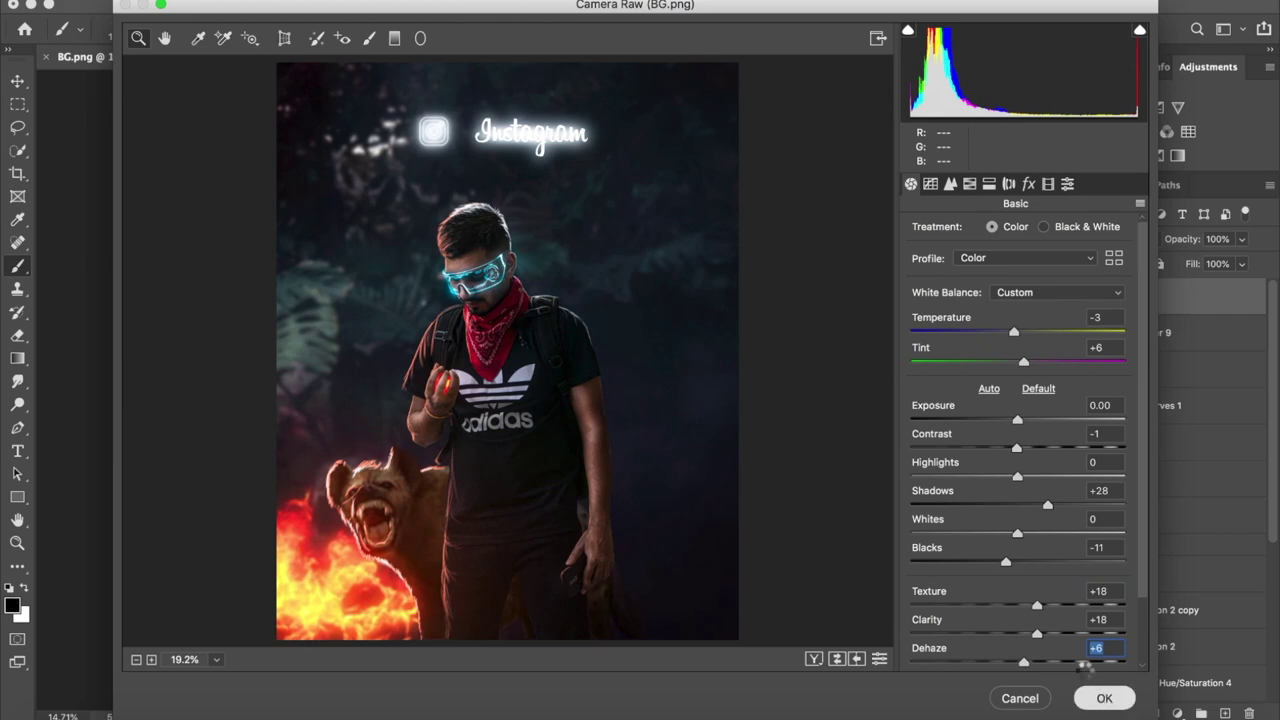
pyautogui.press('Return')
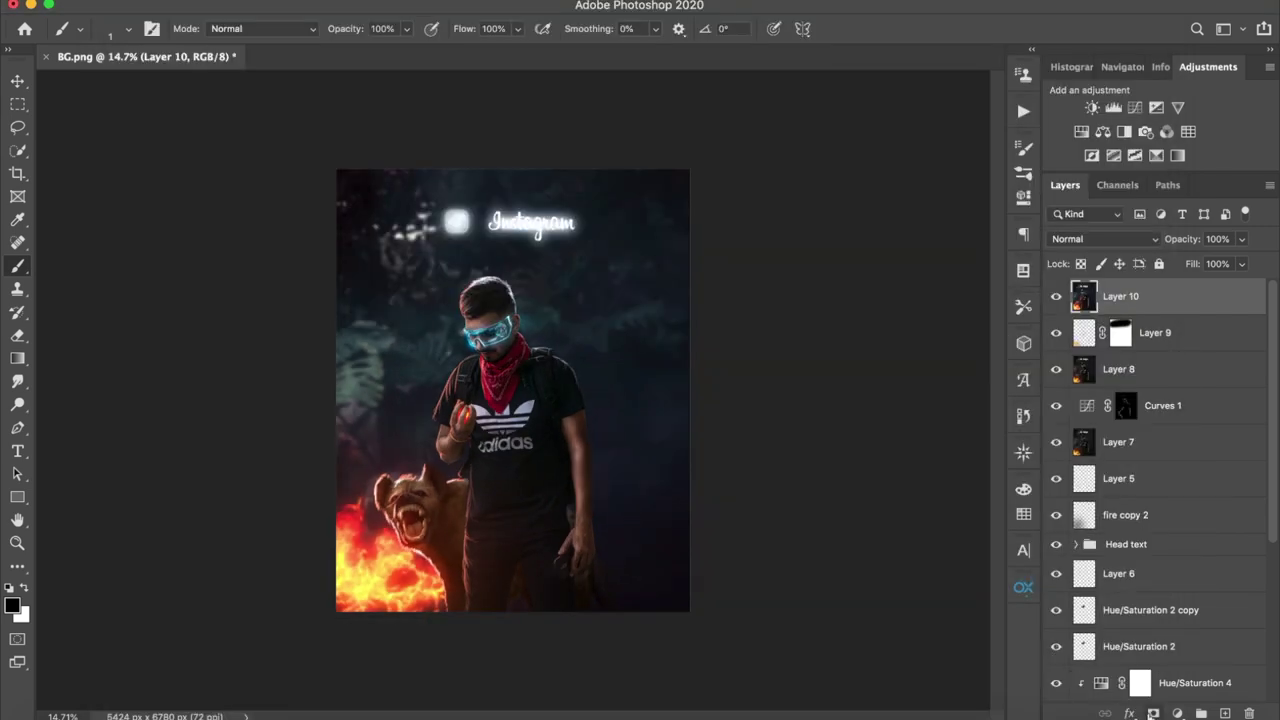
# Mask Layer 10's grade around the Instagram text glow, then stamp visible layers into Layer 11
pyautogui.click(1153, 713)
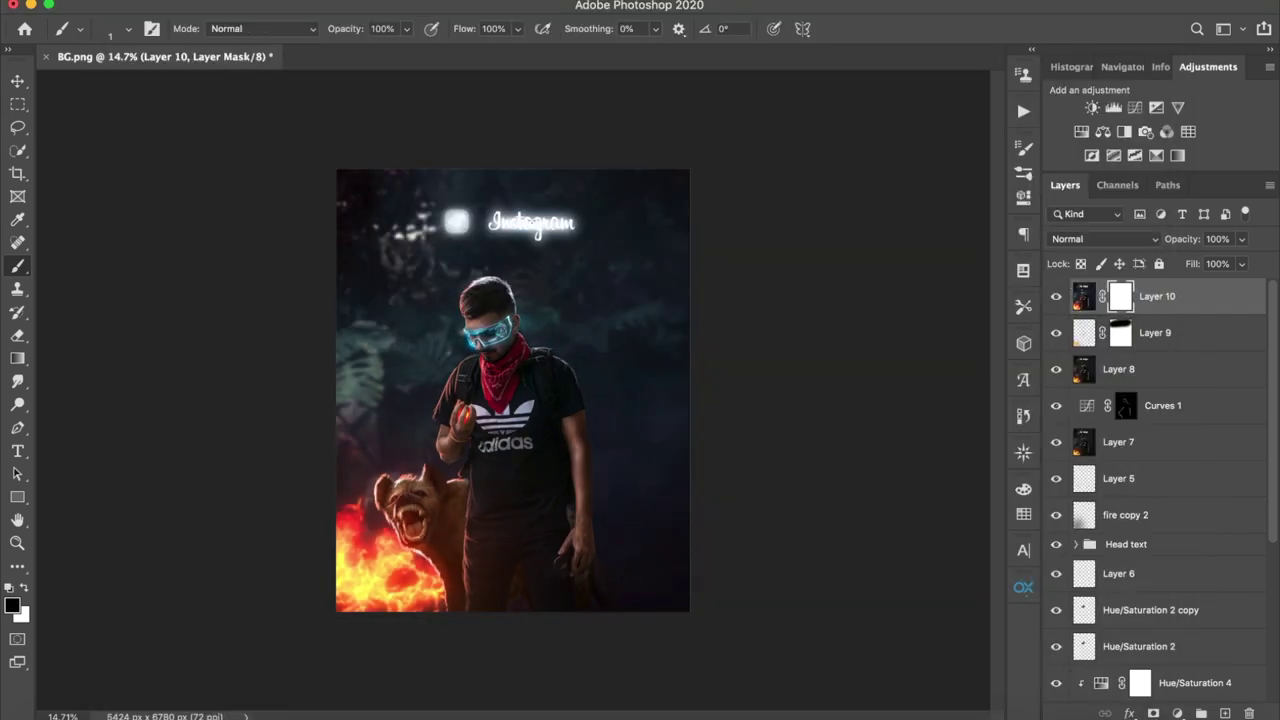
pyautogui.moveTo(460, 222); pyautogui.dragTo(560, 232)
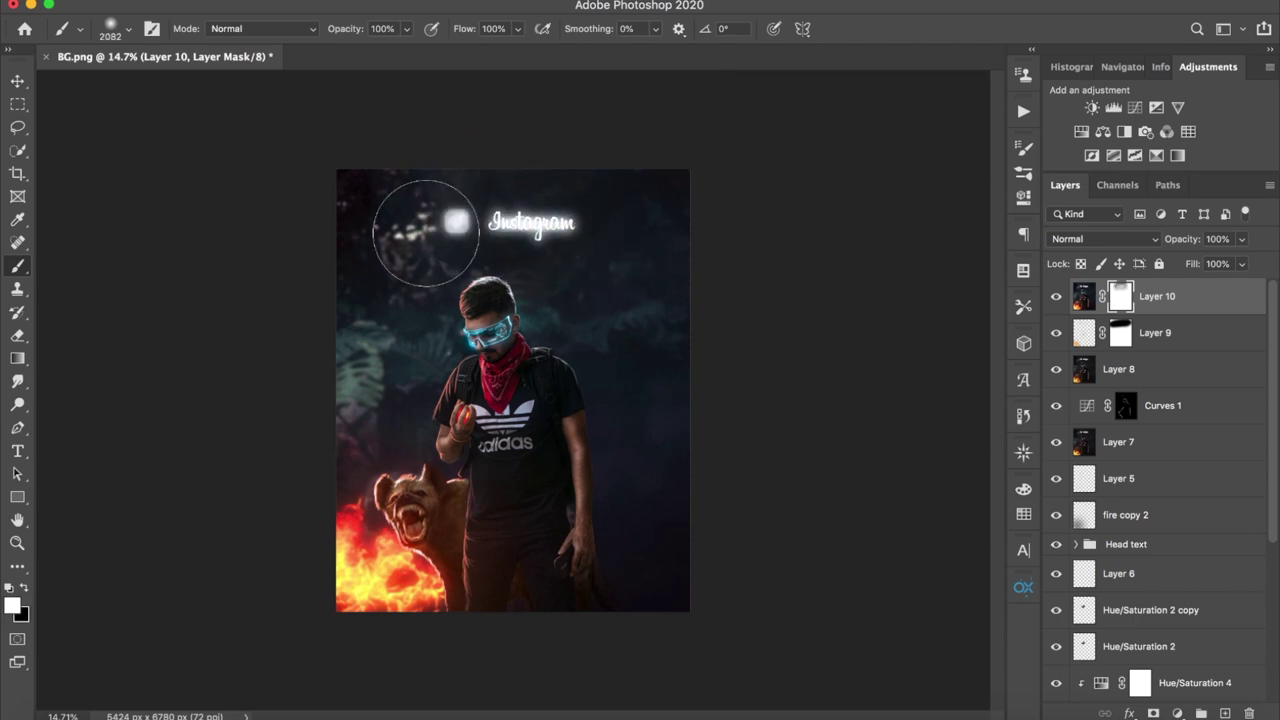
pyautogui.moveTo(620, 214); pyautogui.dragTo(525, 222)
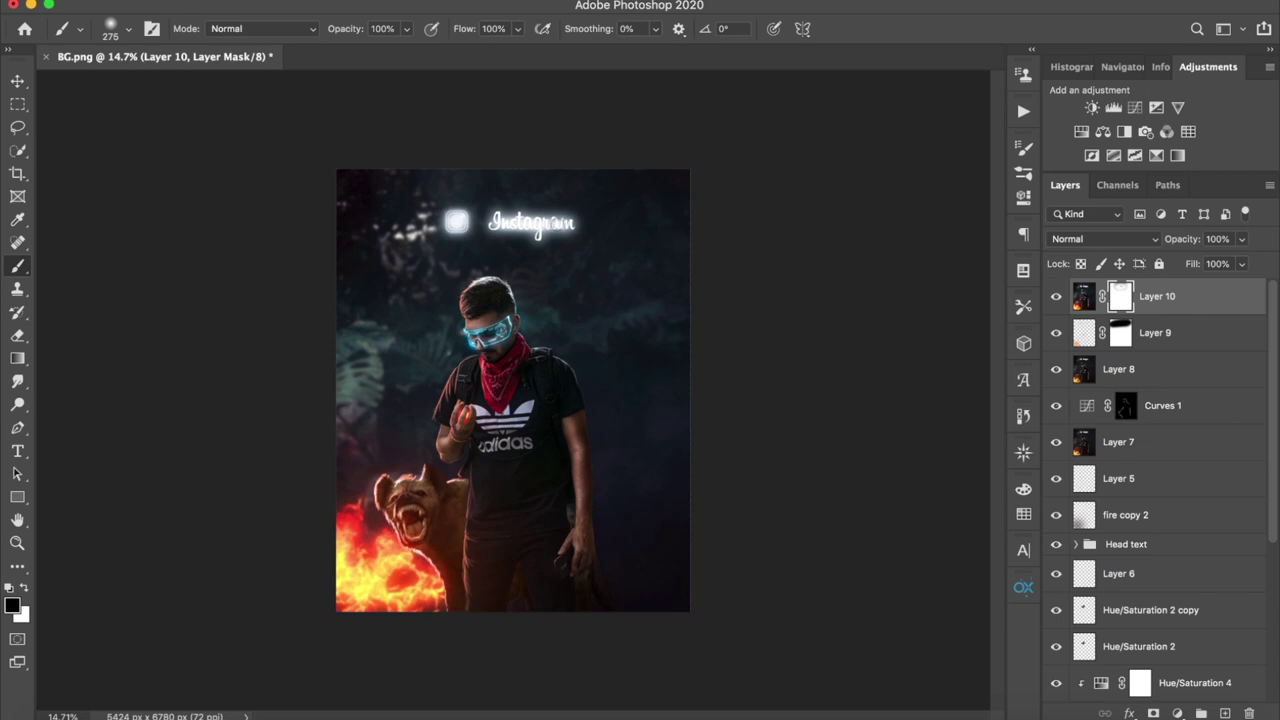
pyautogui.hotkey('ctrl', 'alt', 'shift', 'e')
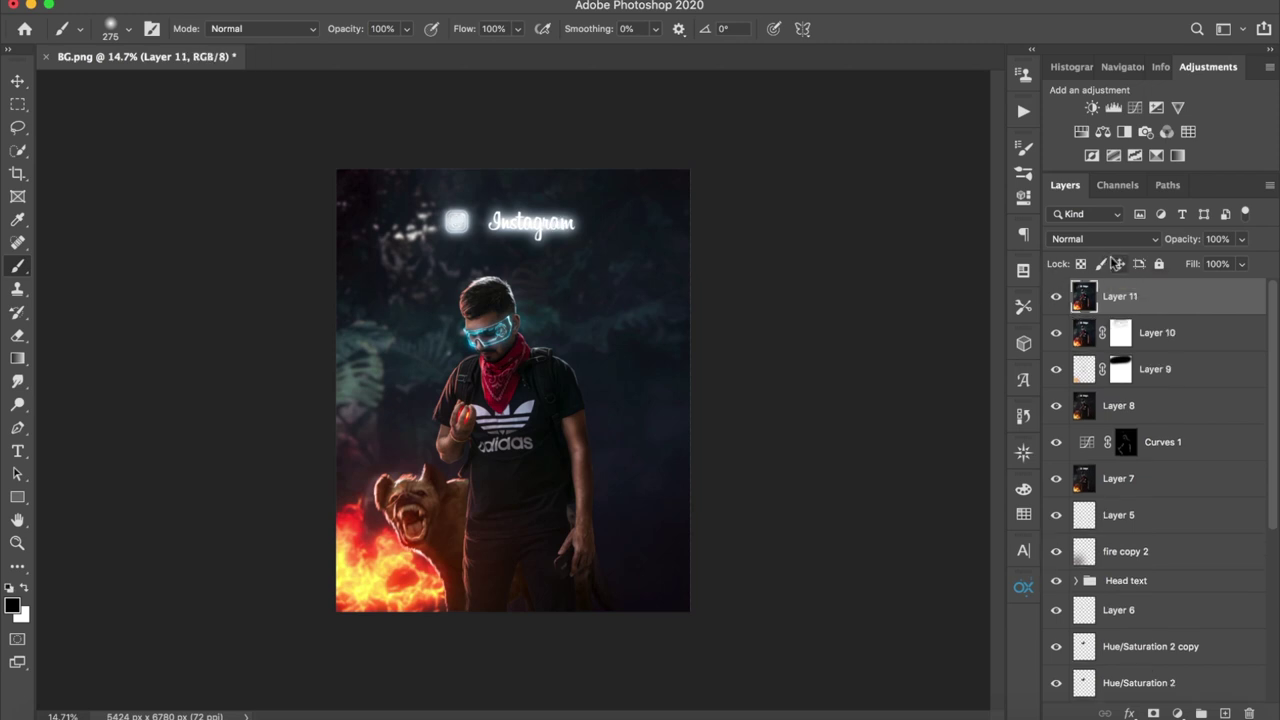
pyautogui.hotkey('ctrl', '=')
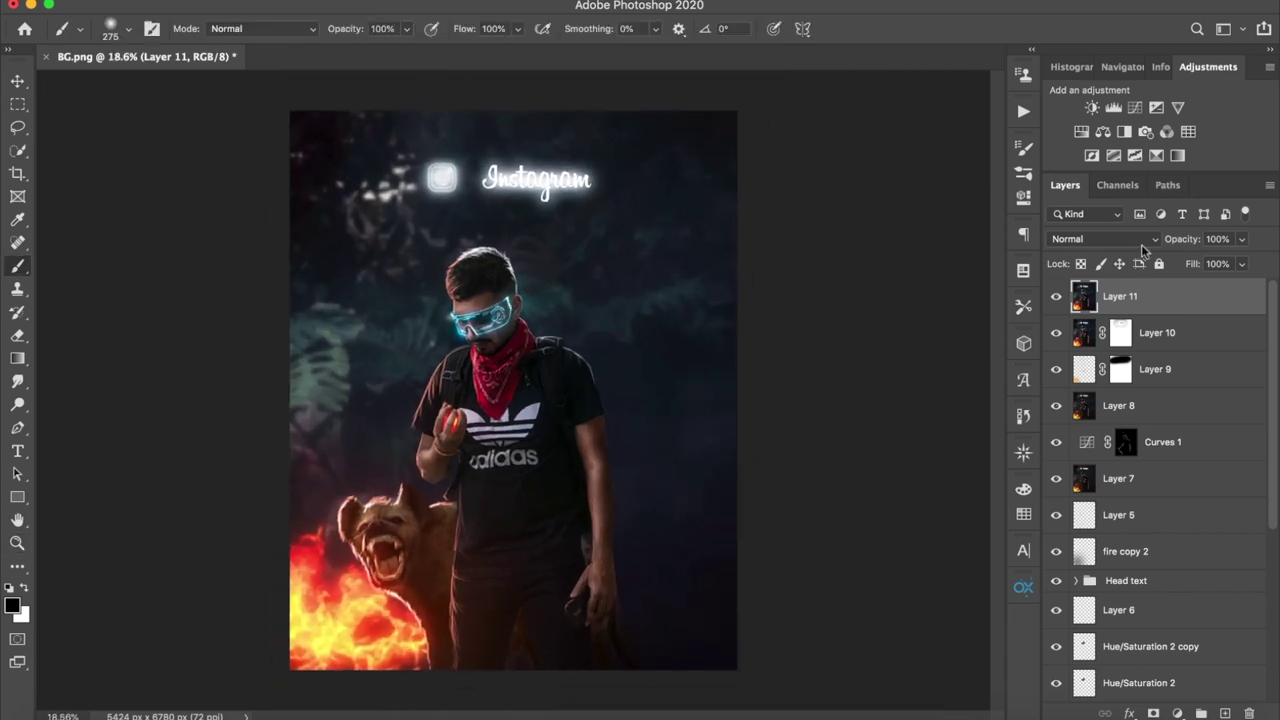
# Apply a Camera Raw post-crop vignette of about -5 to Layer 11
pyautogui.hotkey('ctrl', 'shift', 'a')
pyautogui.click(1009, 183)
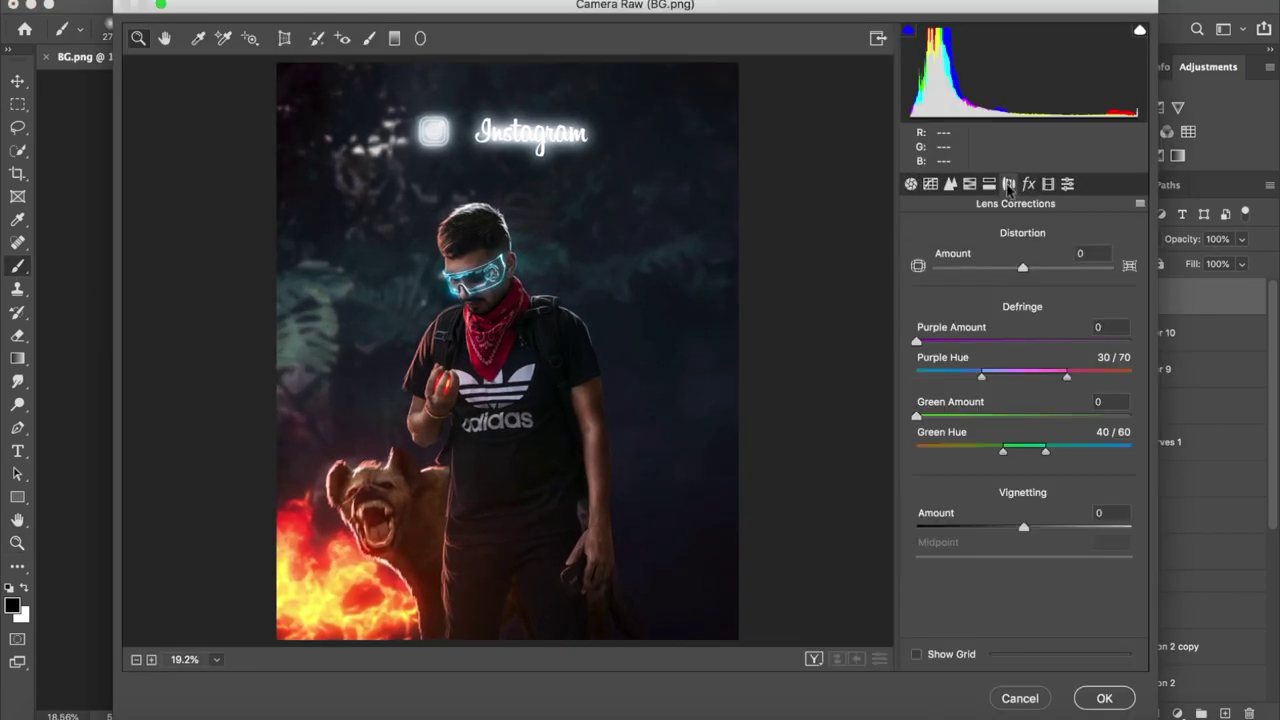
pyautogui.click(1028, 183)
pyautogui.moveTo(1022, 418)
pyautogui.mouseDown()
pyautogui.moveTo(987, 421)
pyautogui.moveTo(1016, 425)
pyautogui.mouseUp()
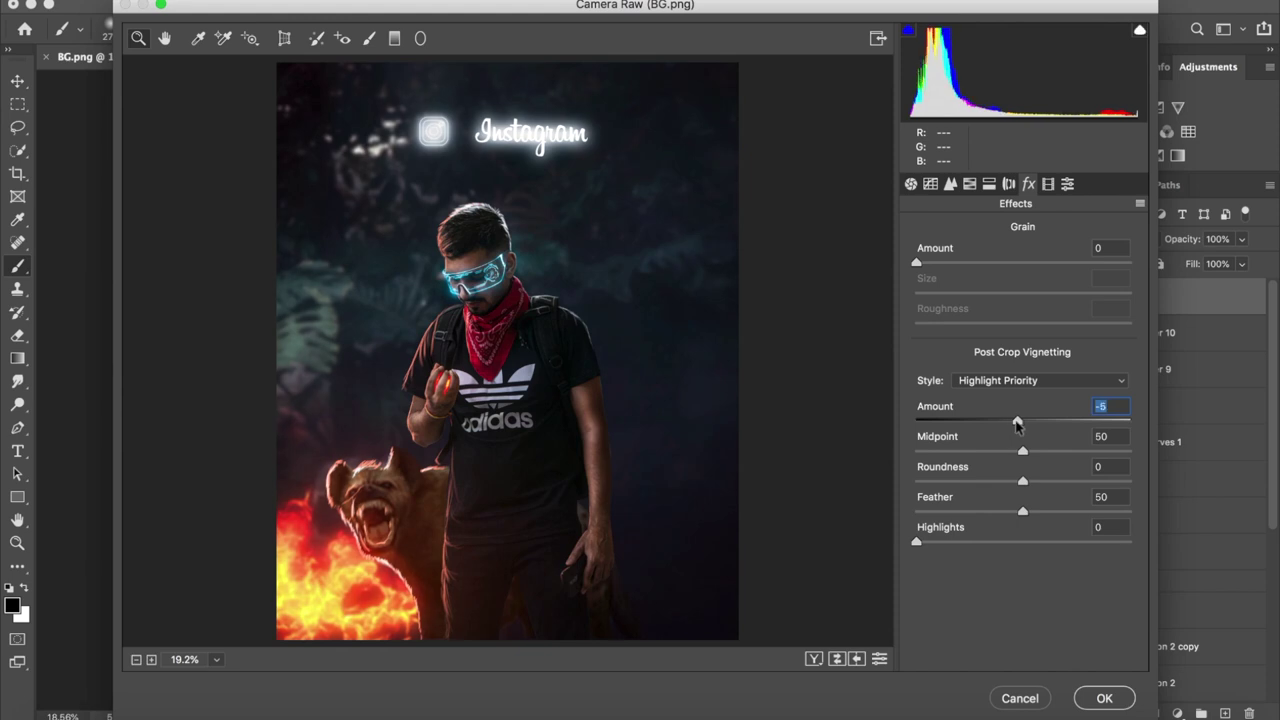
pyautogui.click(1102, 698)
pyautogui.hotkey('ctrl', '=')
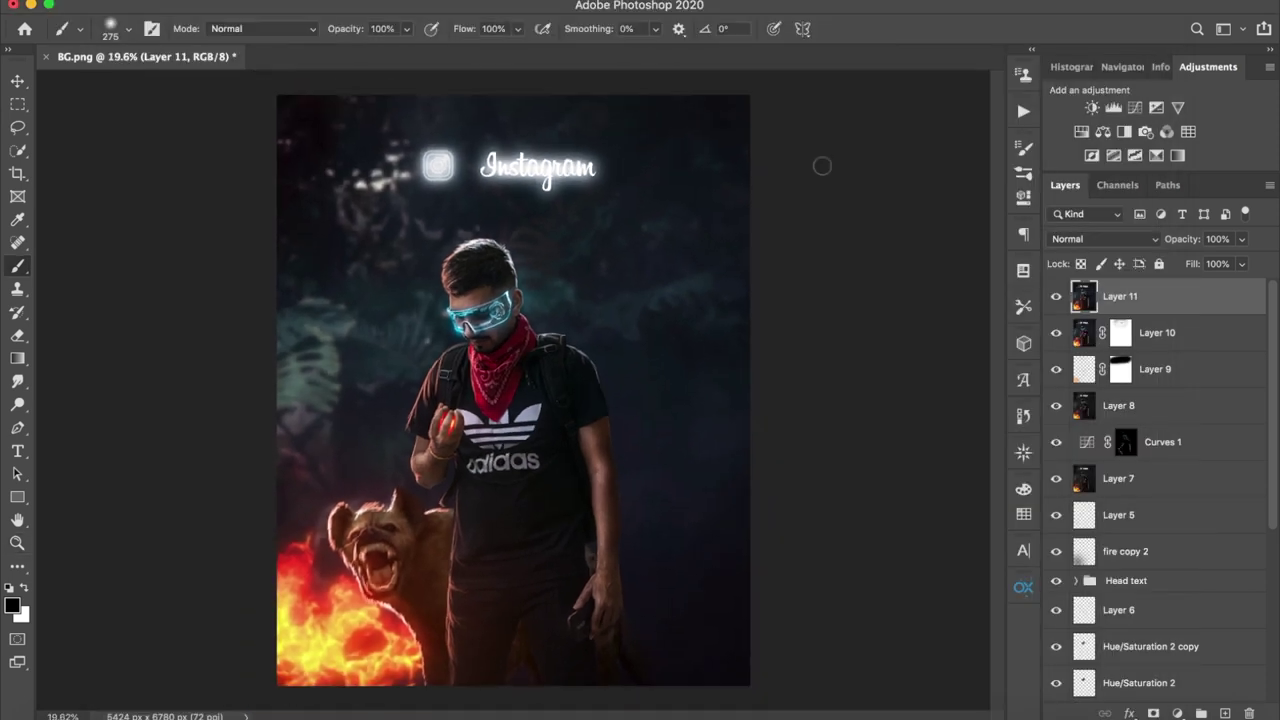